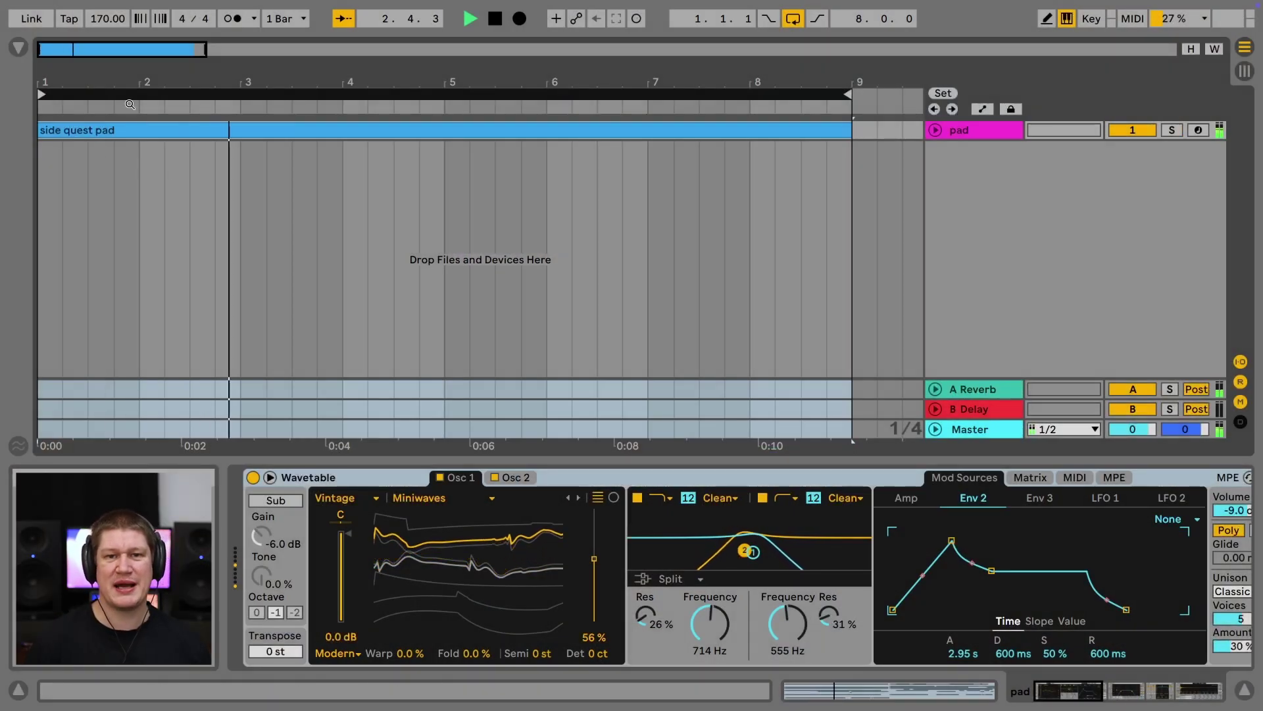
{"action": "left_click", "coordinate": [15, 48]}
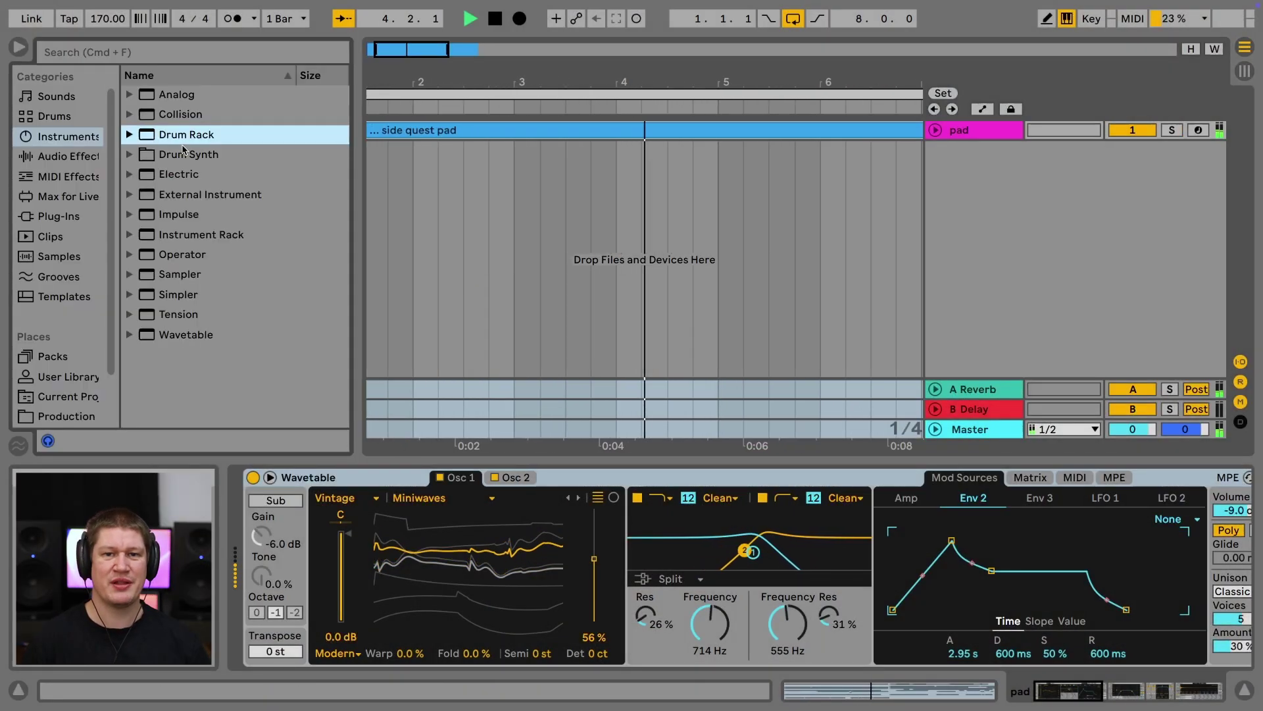
{"action": "left_click_drag", "start_coordinate": [186, 134], "coordinate": [496, 217]}
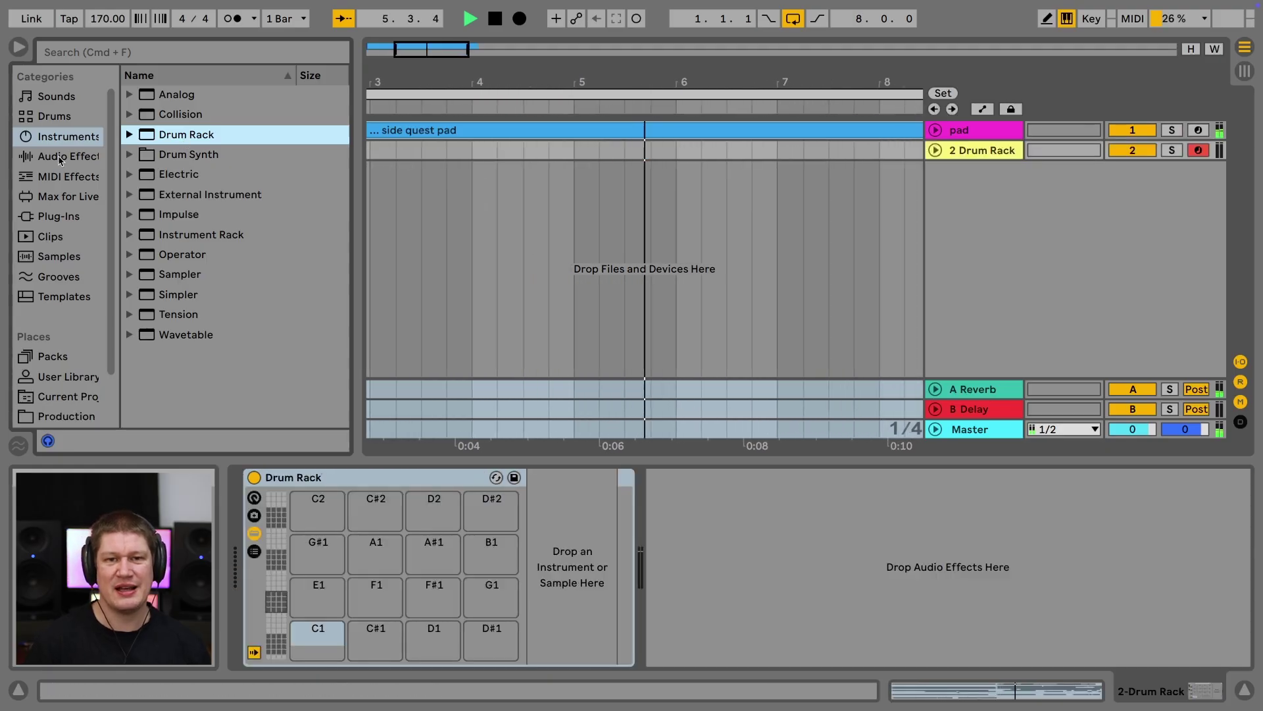
{"action": "scroll", "coordinate": [58, 197], "scroll_direction": "down", "scroll_amount": 3}
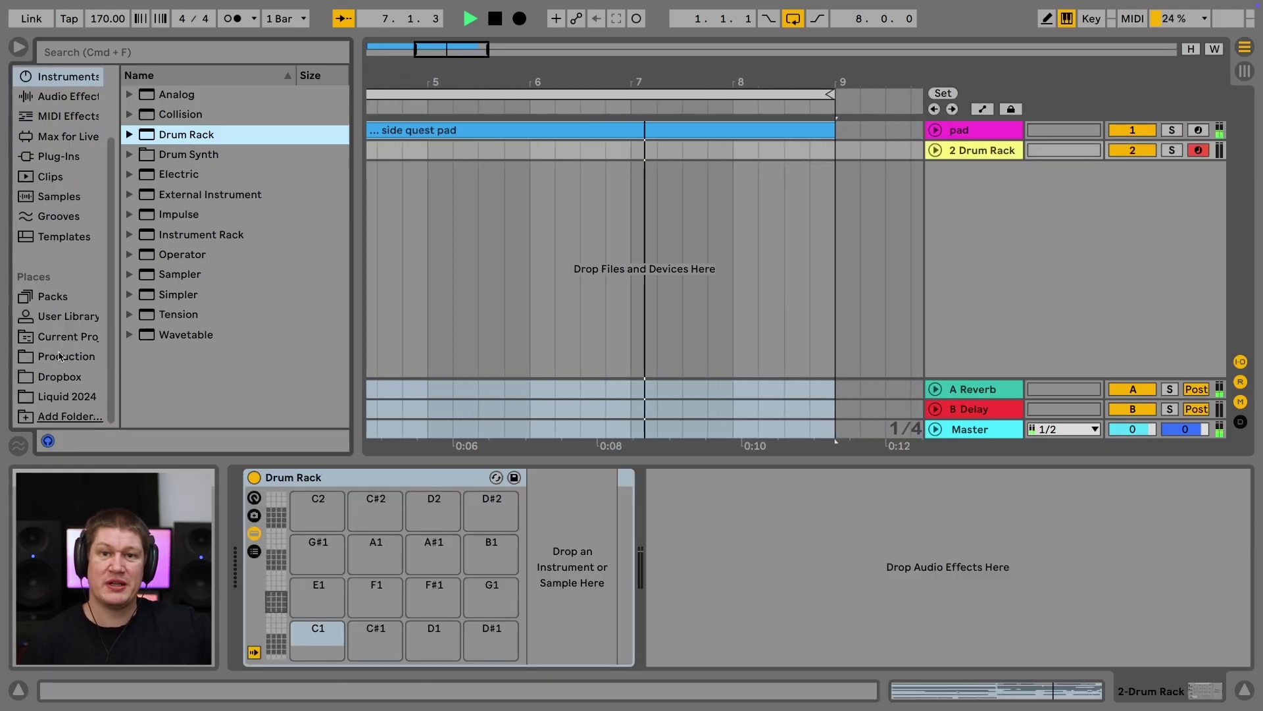
{"action": "left_click", "coordinate": [58, 356]}
{"action": "scroll", "coordinate": [171, 235], "scroll_direction": "down", "scroll_amount": 5}
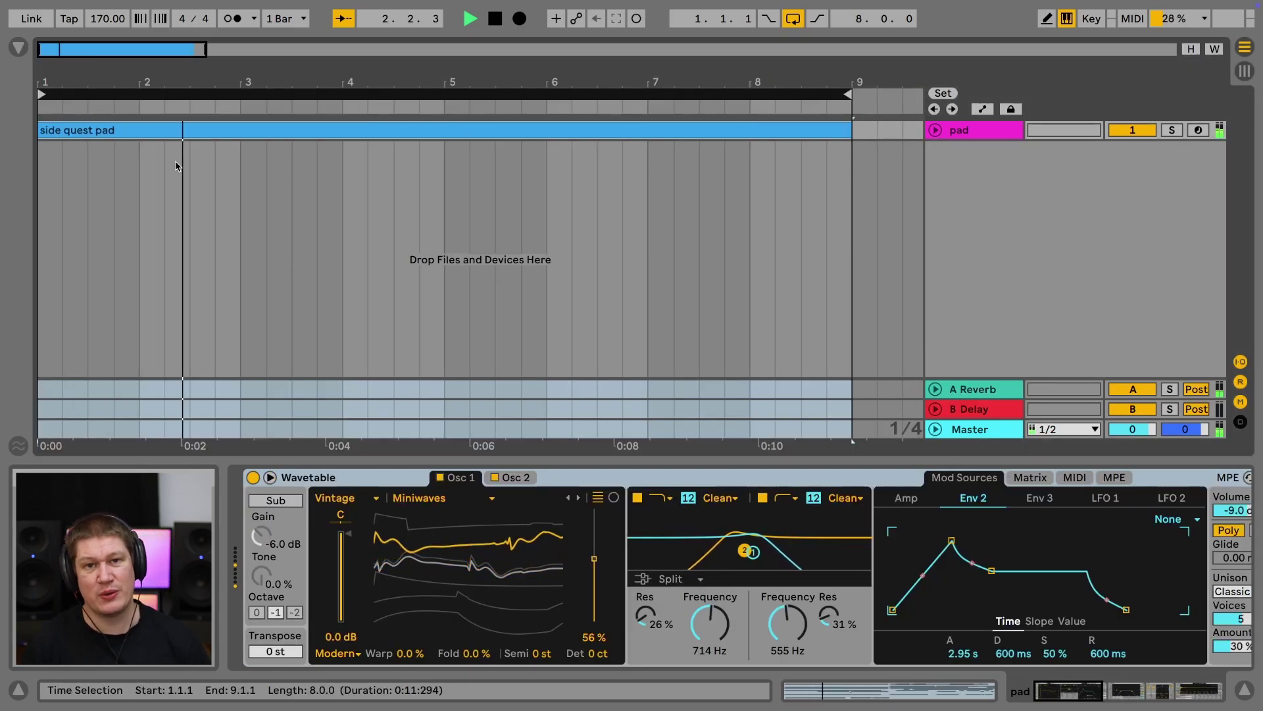
Add a Drum Rack on a new MIDI track below the pad and browse the Production folder for drum sample packs.
{"action": "left_click", "coordinate": [18, 46]}
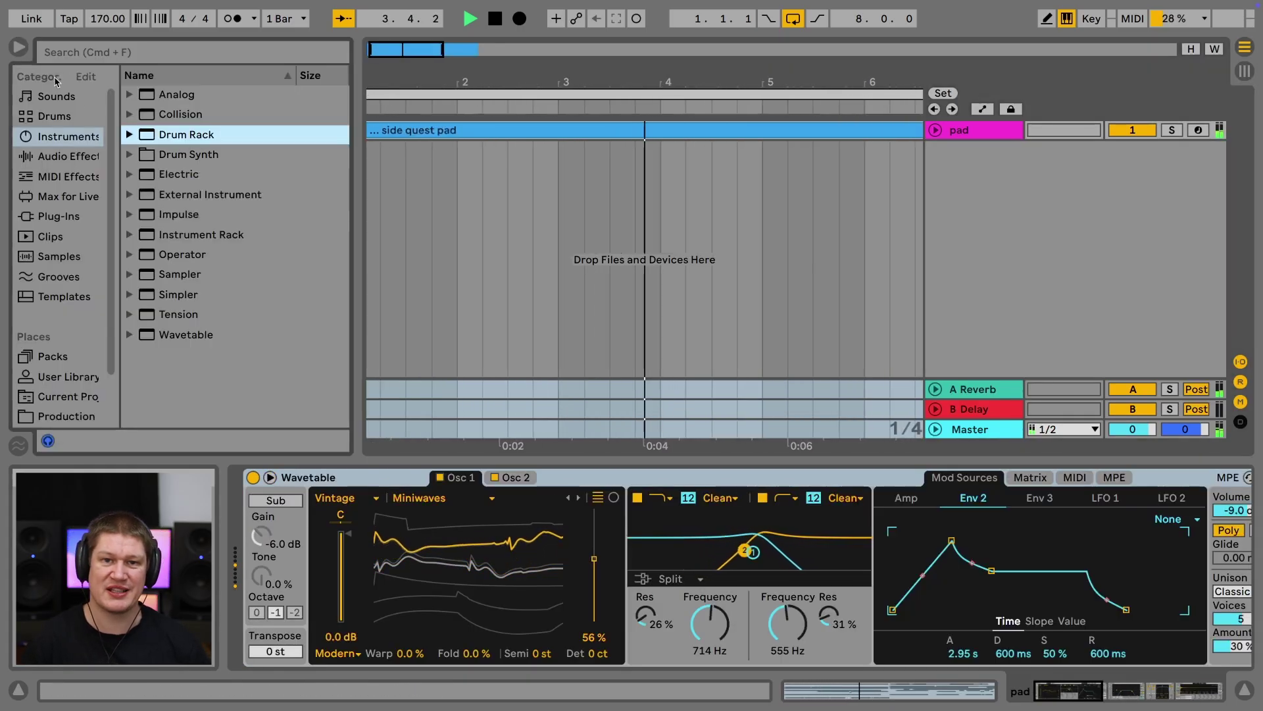
{"action": "left_click_drag", "start_coordinate": [184, 138], "coordinate": [496, 217]}
{"action": "scroll", "coordinate": [50, 323], "scroll_direction": "down", "scroll_amount": 3}
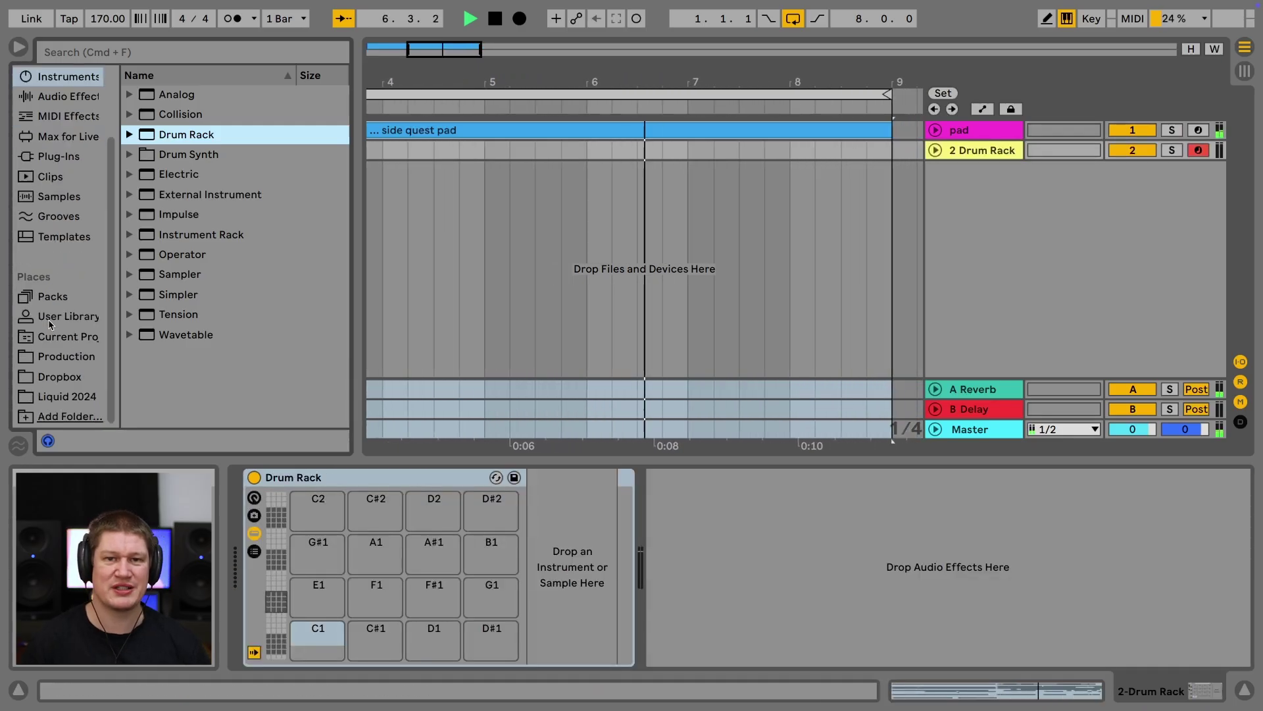
{"action": "left_click", "coordinate": [52, 359]}
{"action": "scroll", "coordinate": [171, 235], "scroll_direction": "down", "scroll_amount": 10}
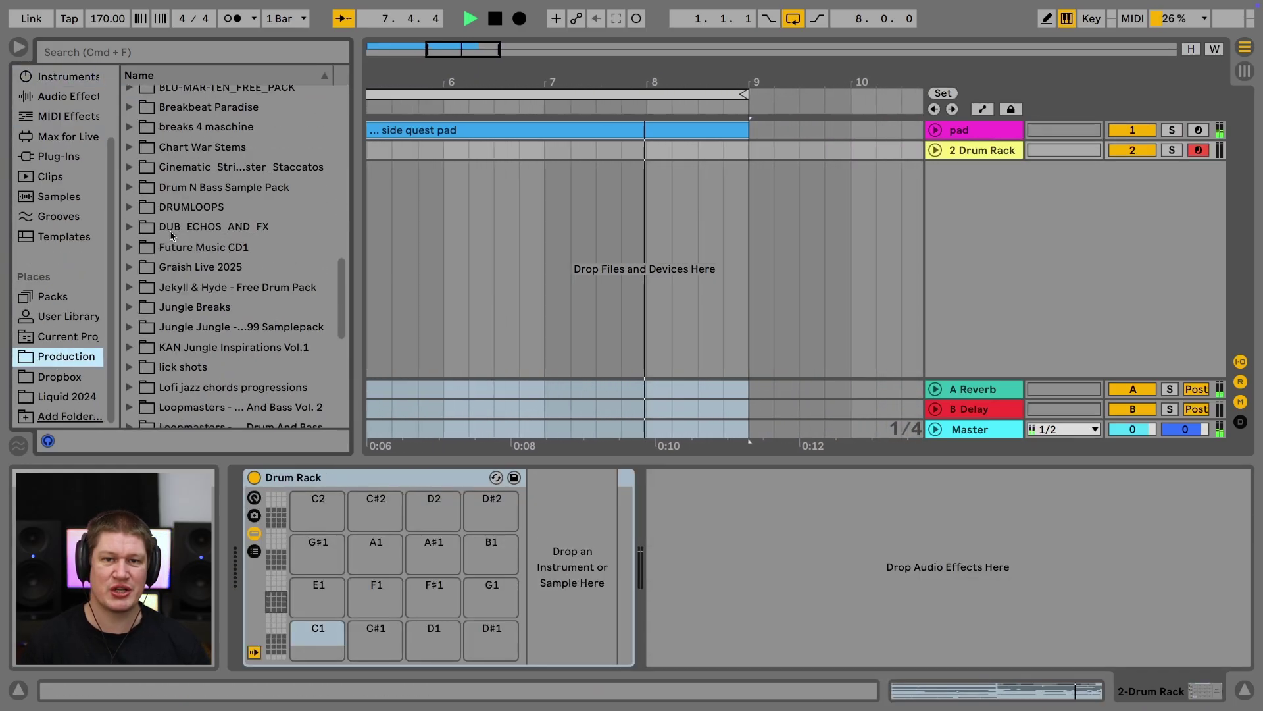
{"action": "scroll", "coordinate": [155, 253], "scroll_direction": "up", "scroll_amount": 2}
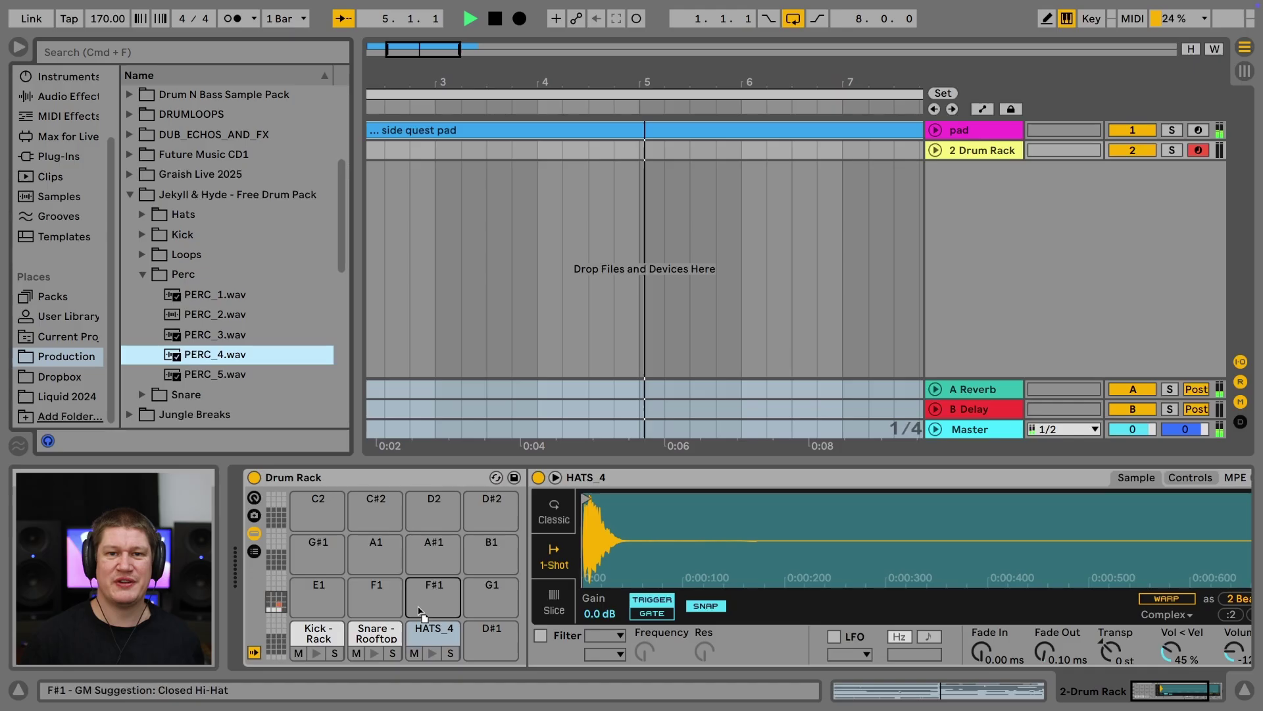
Load PERC_4.wav onto the D1 pad in place of HATS_4 and trim the sample's end to keep only the first hit.
{"action": "left_click_drag", "start_coordinate": [215, 354], "coordinate": [402, 635]}
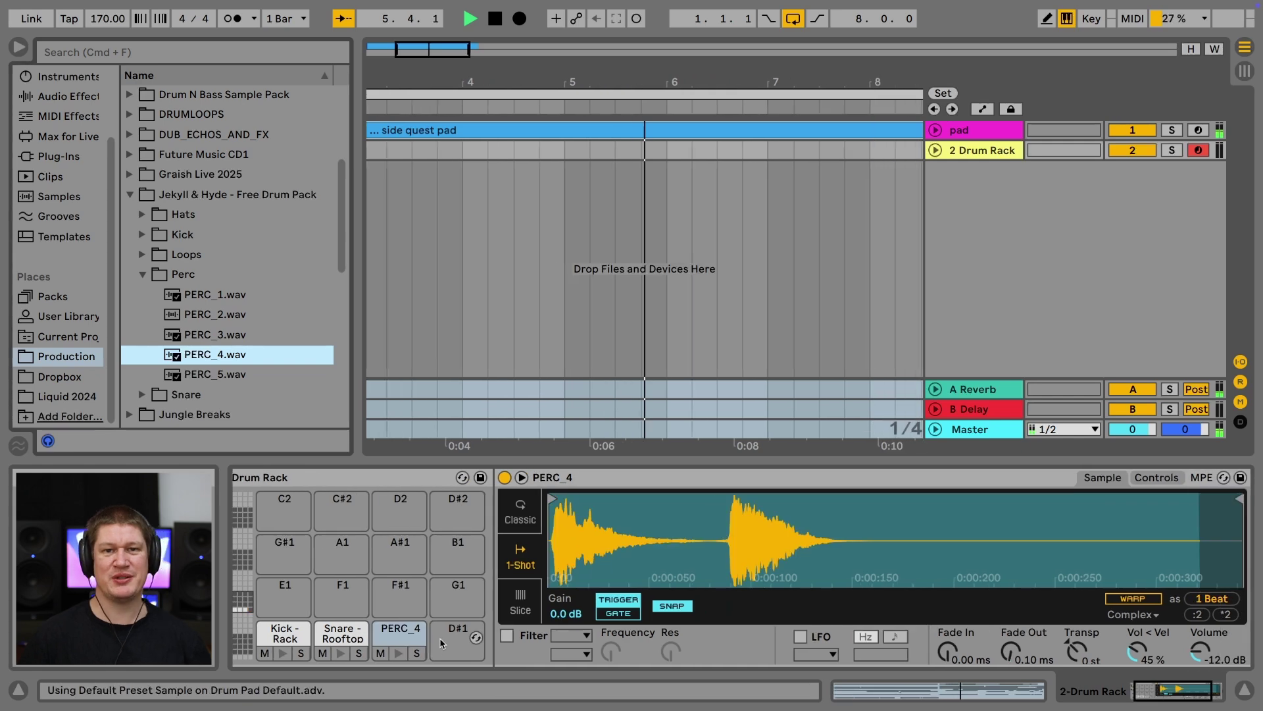
{"action": "left_click", "coordinate": [1218, 527]}
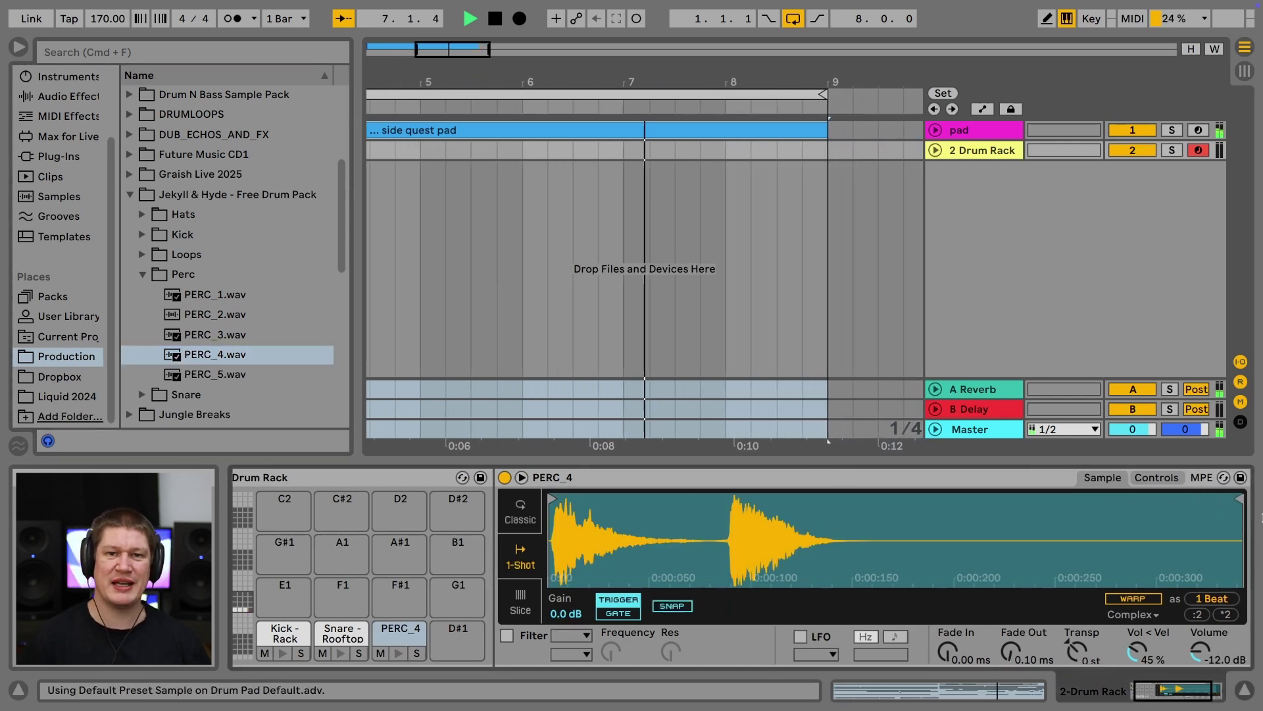
{"action": "left_click_drag", "start_coordinate": [1240, 498], "coordinate": [720, 502]}
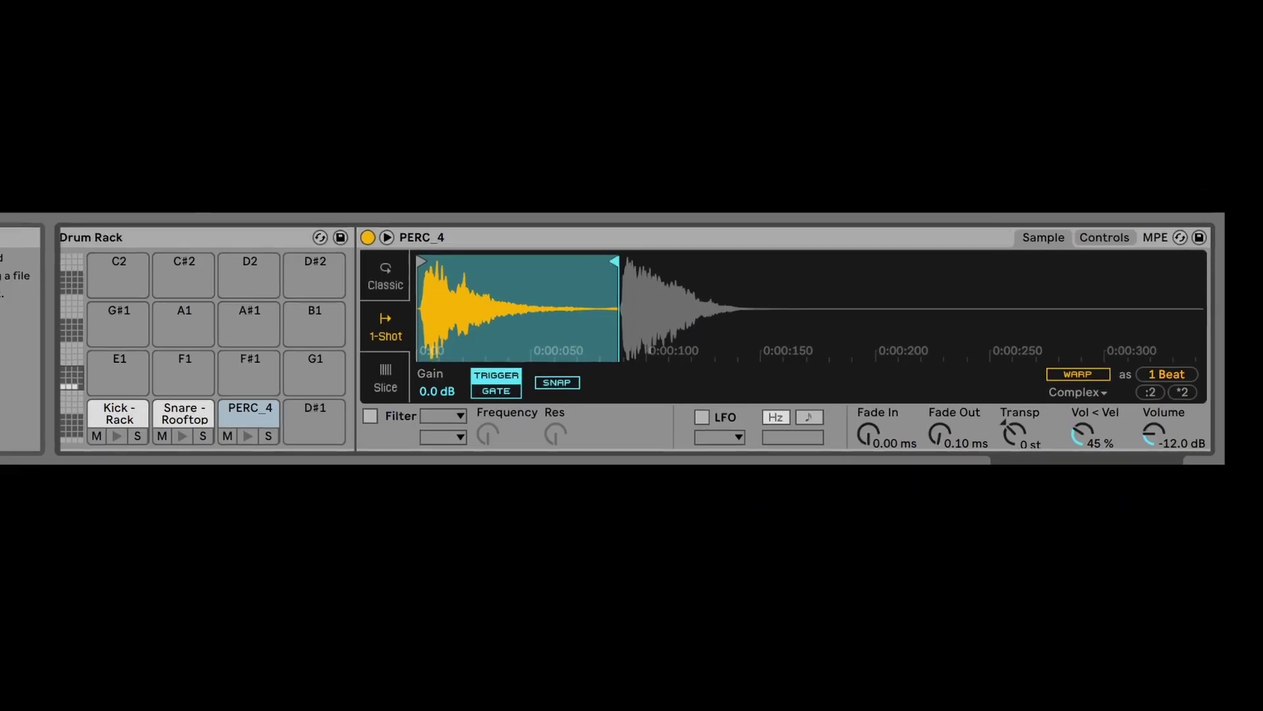
Load PERC_3 onto the D#1 pad and trim the sample's start and end to isolate its second hit.
{"action": "left_click_drag", "start_coordinate": [250, 411], "coordinate": [277, 392]}
{"action": "left_click_drag", "start_coordinate": [307, 439], "coordinate": [310, 436]}
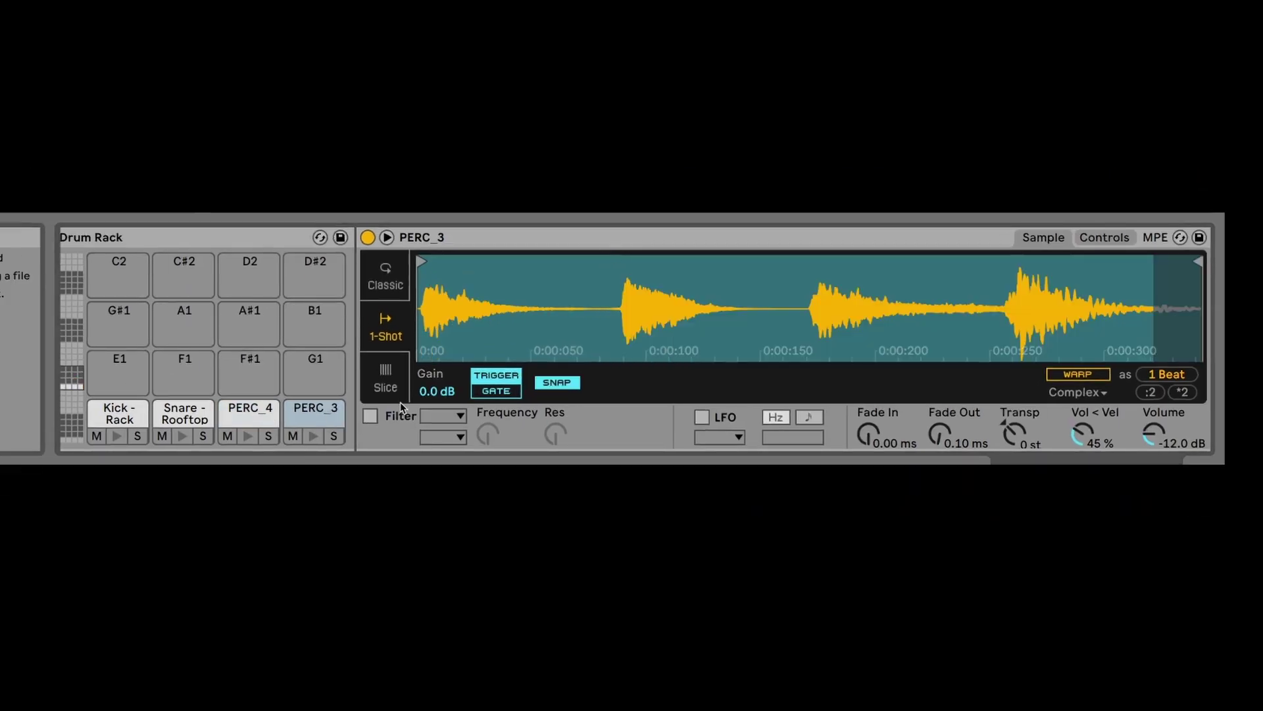
{"action": "left_click_drag", "start_coordinate": [424, 262], "coordinate": [630, 281]}
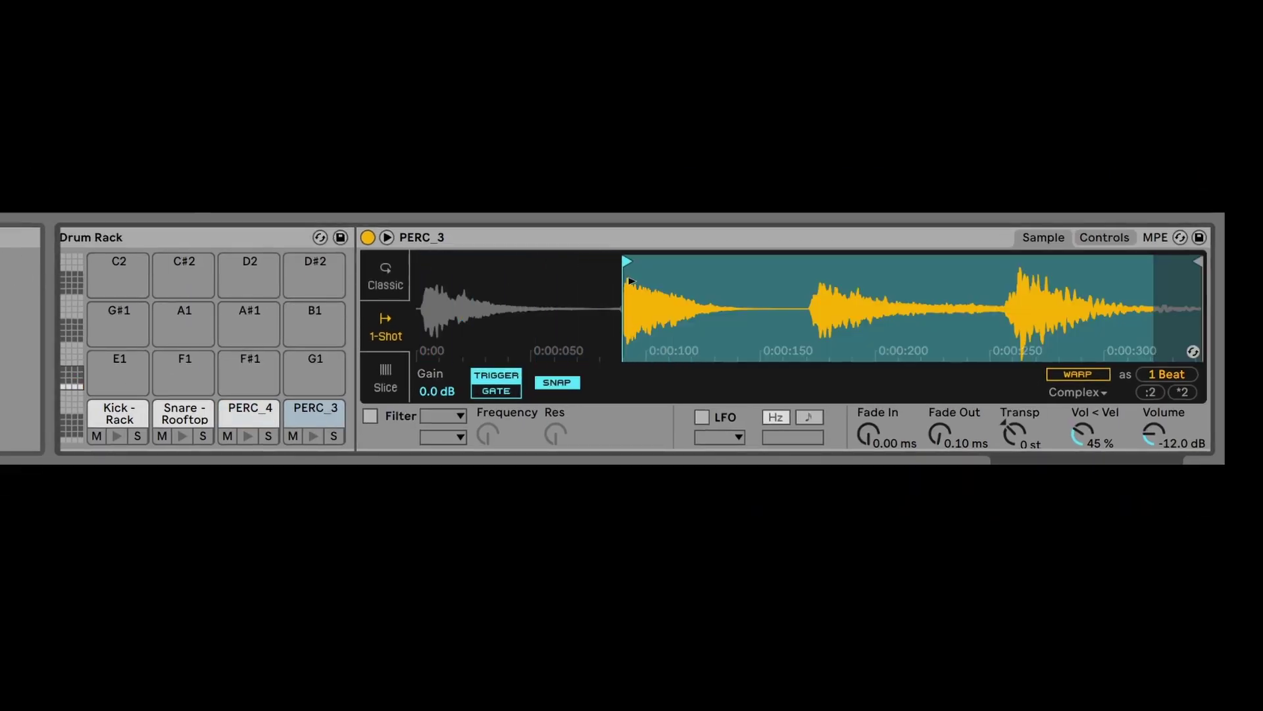
{"action": "left_click", "coordinate": [548, 387]}
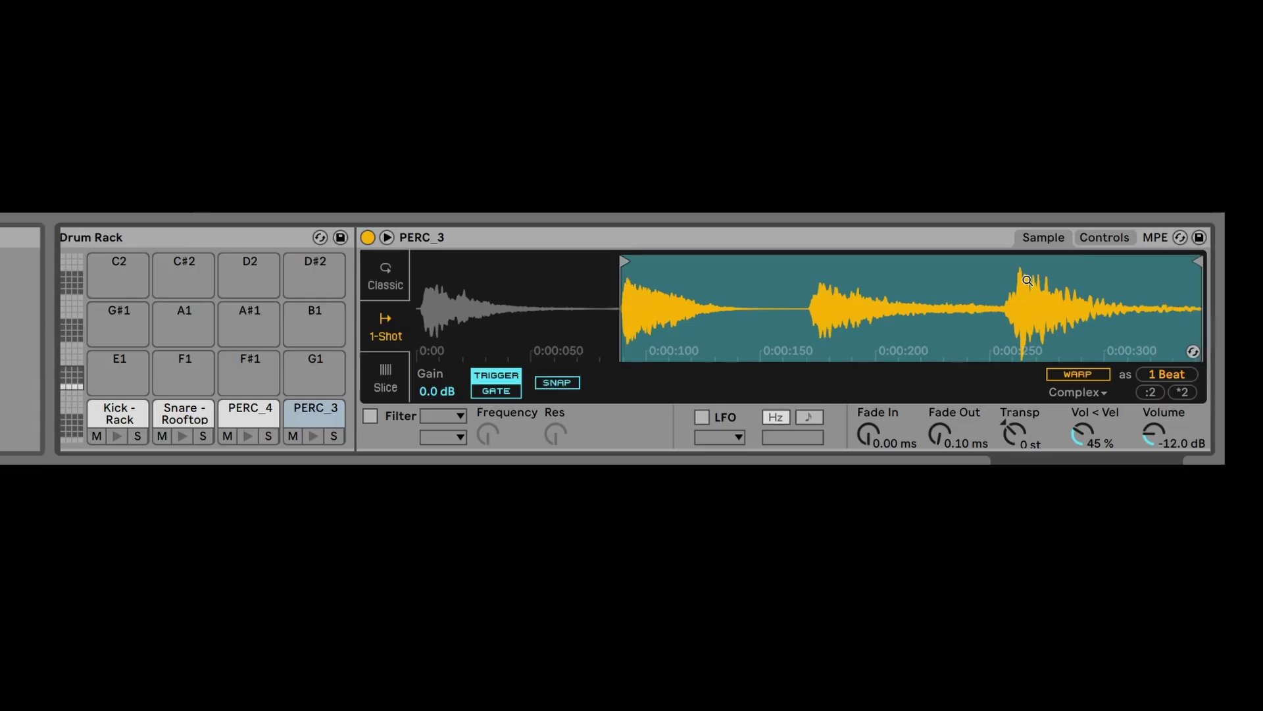
{"action": "left_click_drag", "start_coordinate": [1191, 263], "coordinate": [792, 281]}
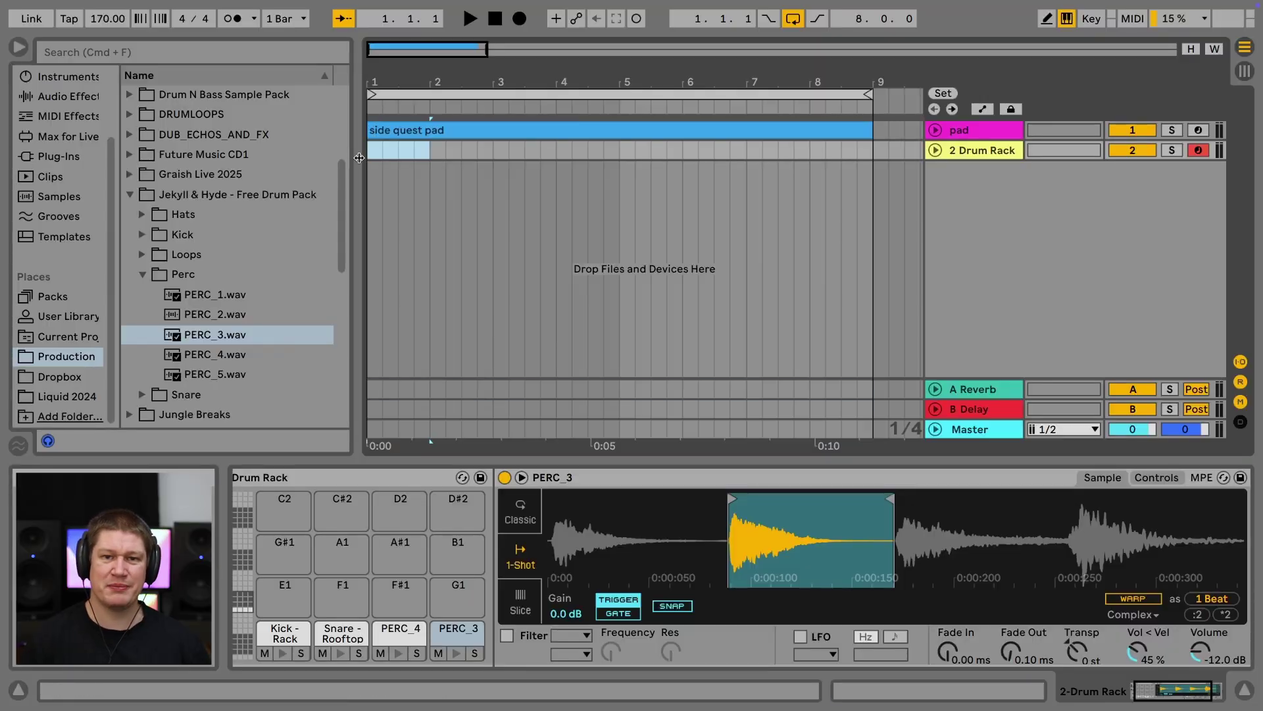
Create a one-bar MIDI clip at bar 1 of the Drum Rack track, loop that bar, and enlarge the note editor.
{"action": "key", "text": "shift+Tab"}
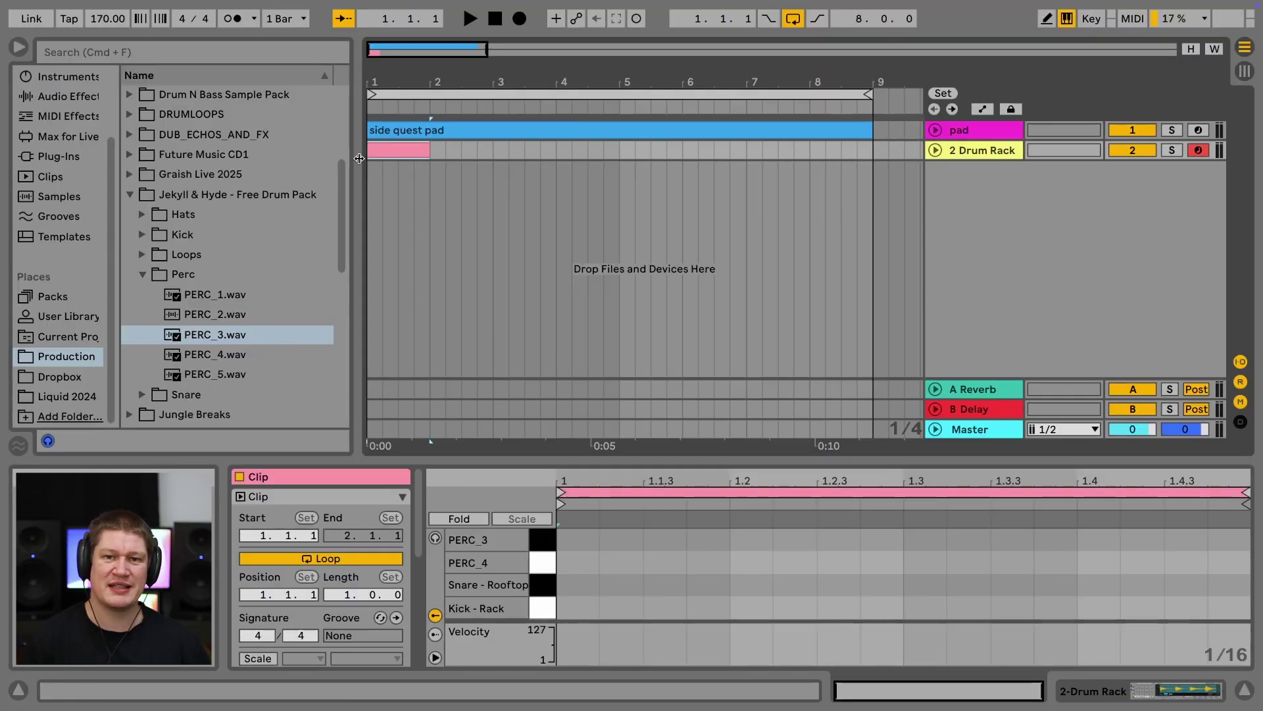
{"action": "key", "text": "super+l"}
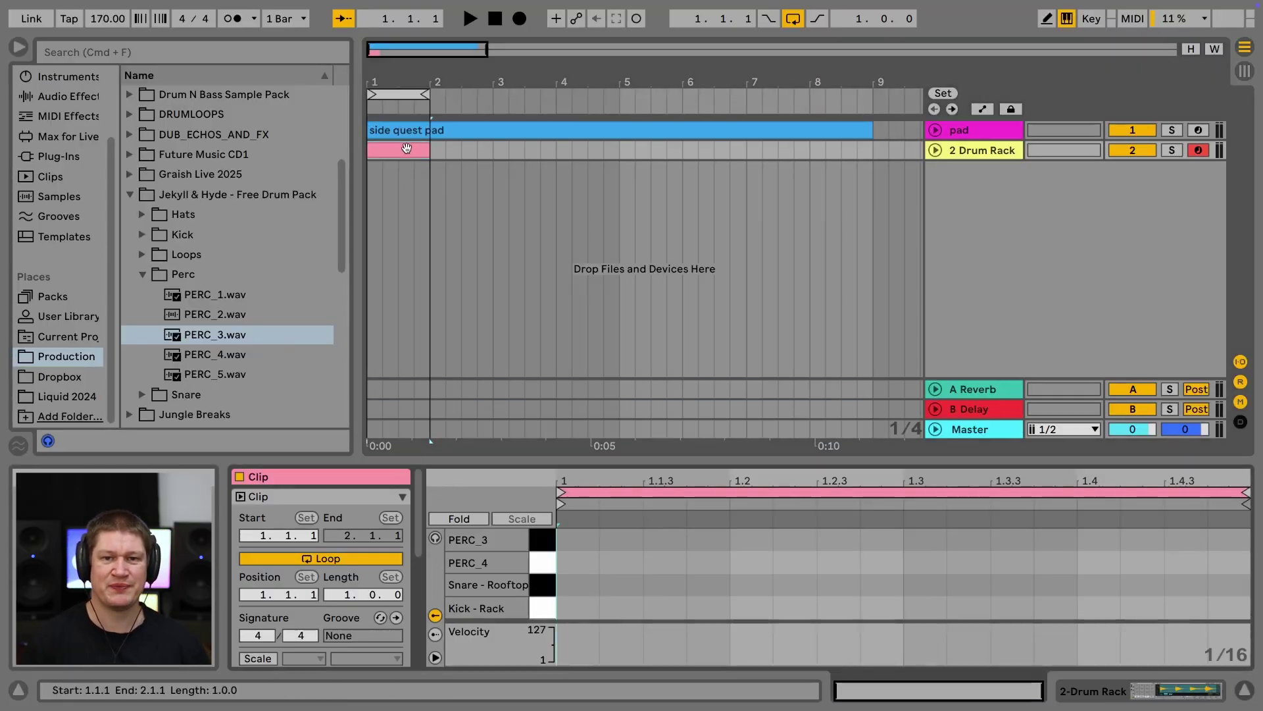
{"action": "left_click_drag", "start_coordinate": [592, 460], "coordinate": [592, 385]}
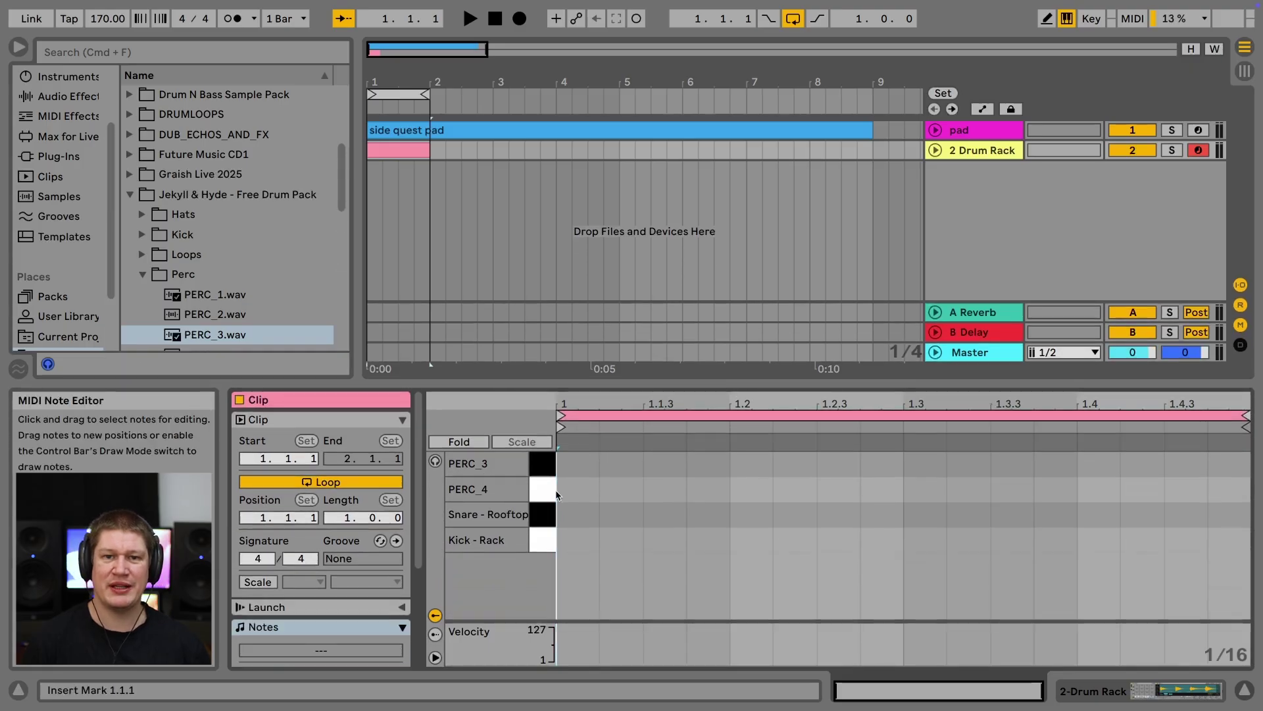
Place kick notes at 1 and 1.3.3 and snare notes at 1.2 and 1.4, and play back the one-bar drum loop.
{"action": "double_click", "coordinate": [568, 539]}
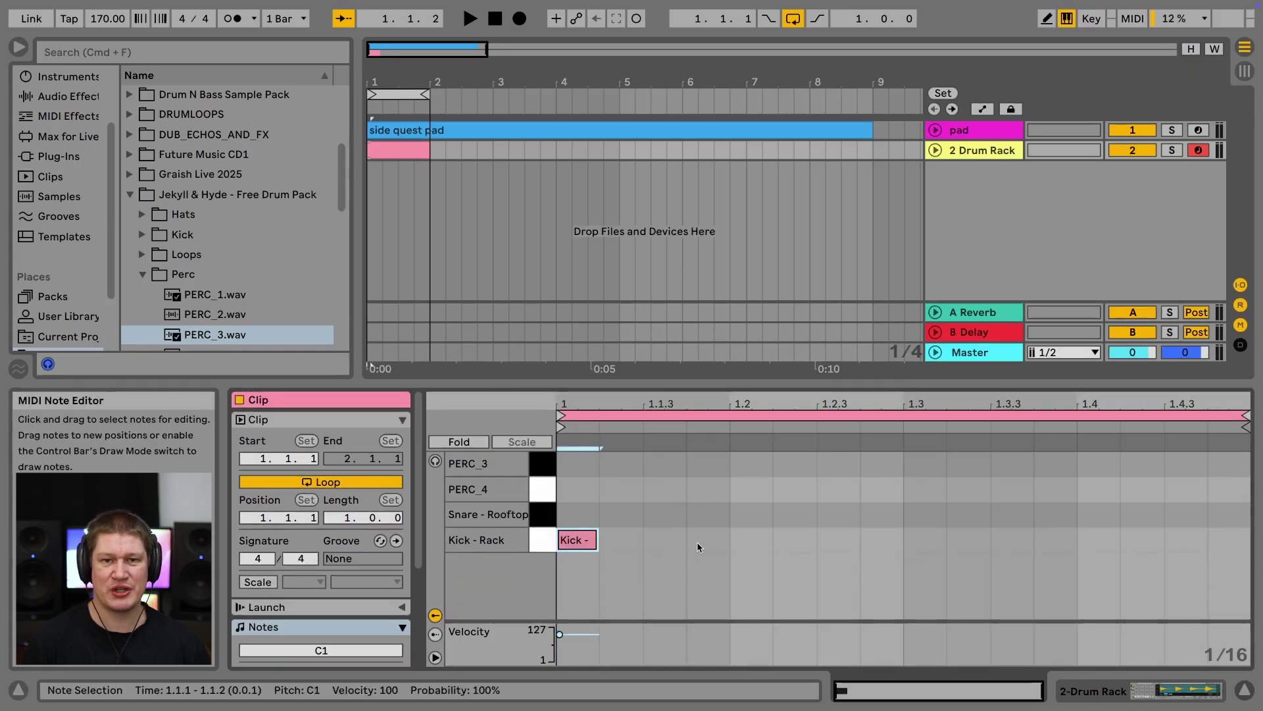
{"action": "double_click", "coordinate": [744, 515]}
{"action": "double_click", "coordinate": [1011, 539]}
{"action": "double_click", "coordinate": [1097, 514]}
{"action": "key", "text": "space"}
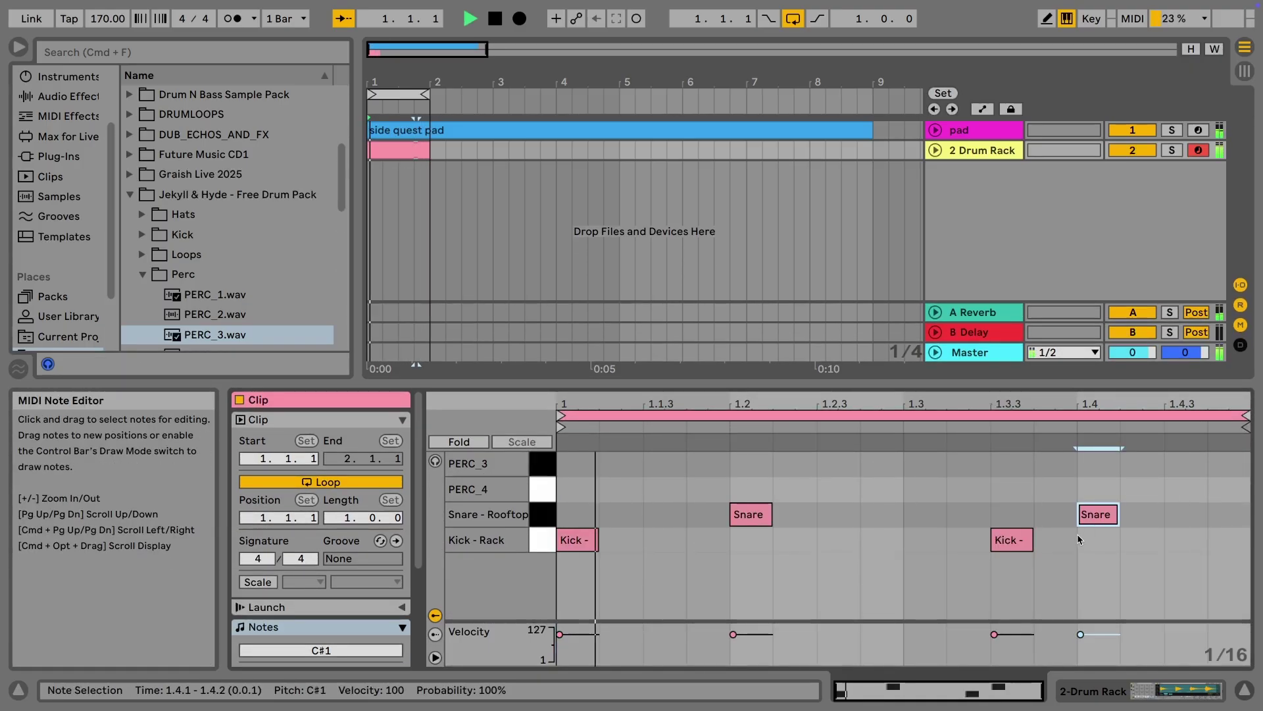
{"action": "key", "text": "space"}
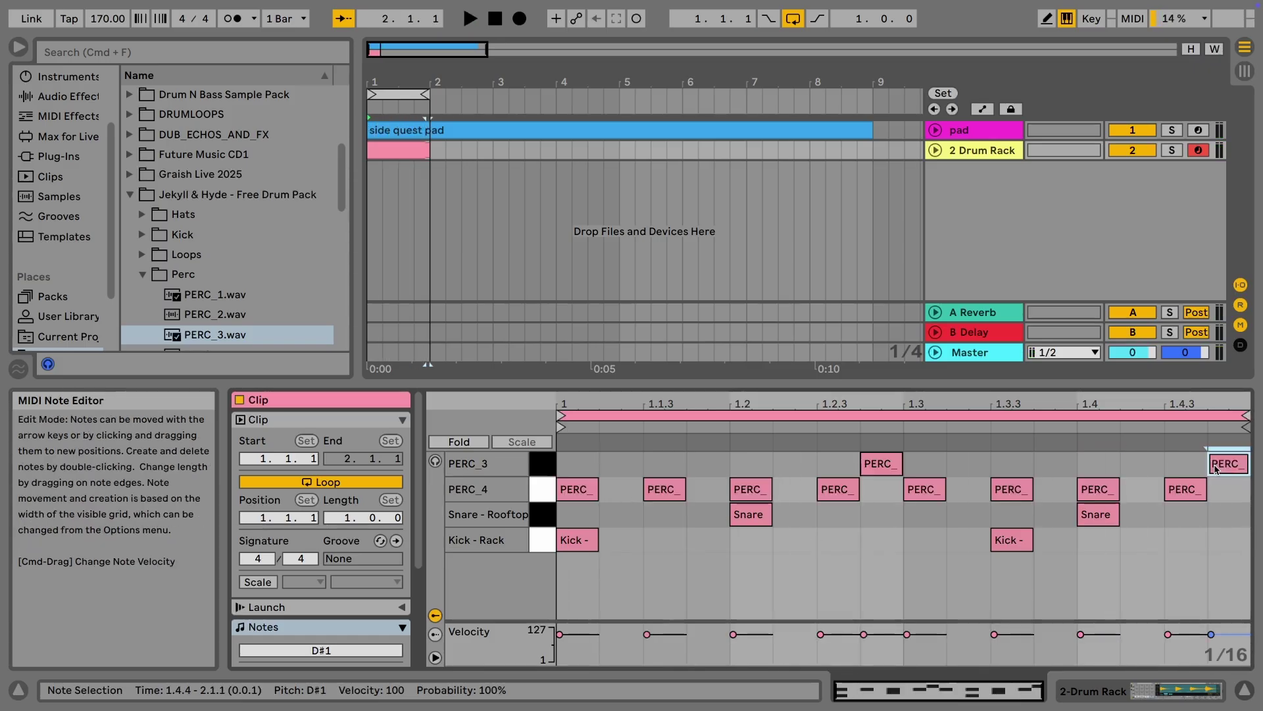
{"action": "key", "text": "space"}
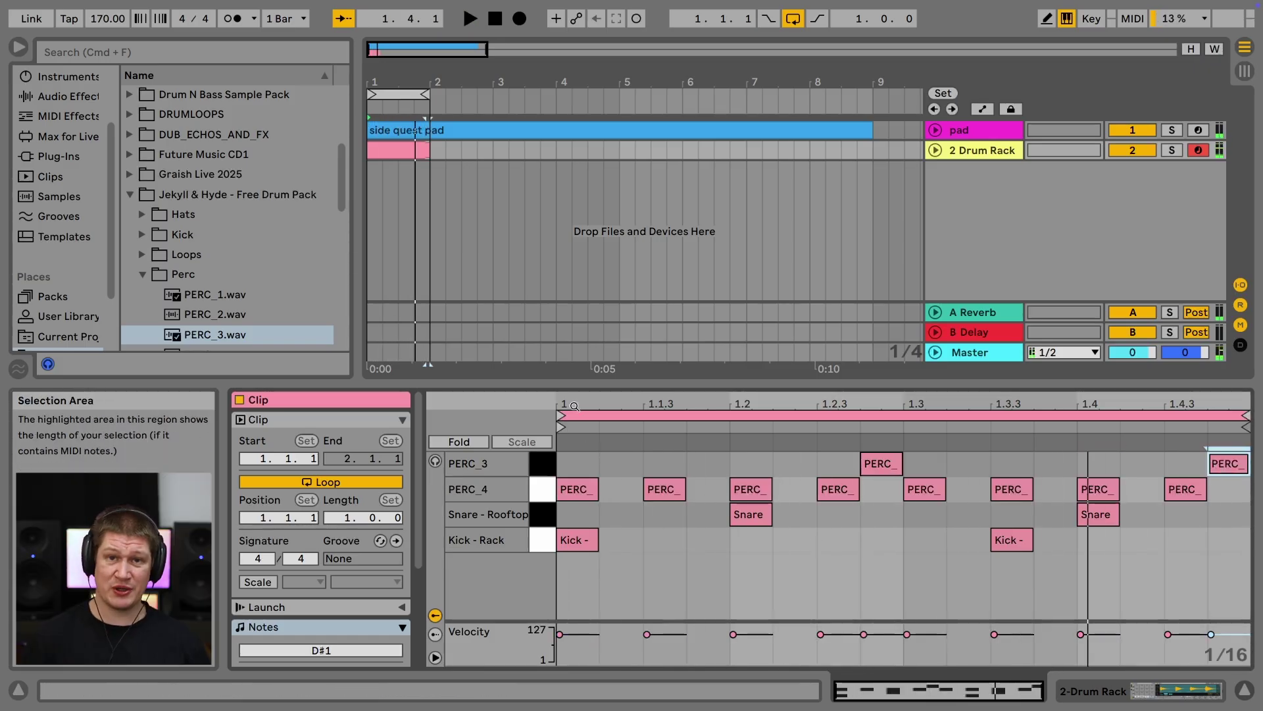
Expand the Drum Rack's chains in the mixer and lower the PERC_4 and PERC_3 chain volumes together during playback.
{"action": "key", "text": "Tab"}
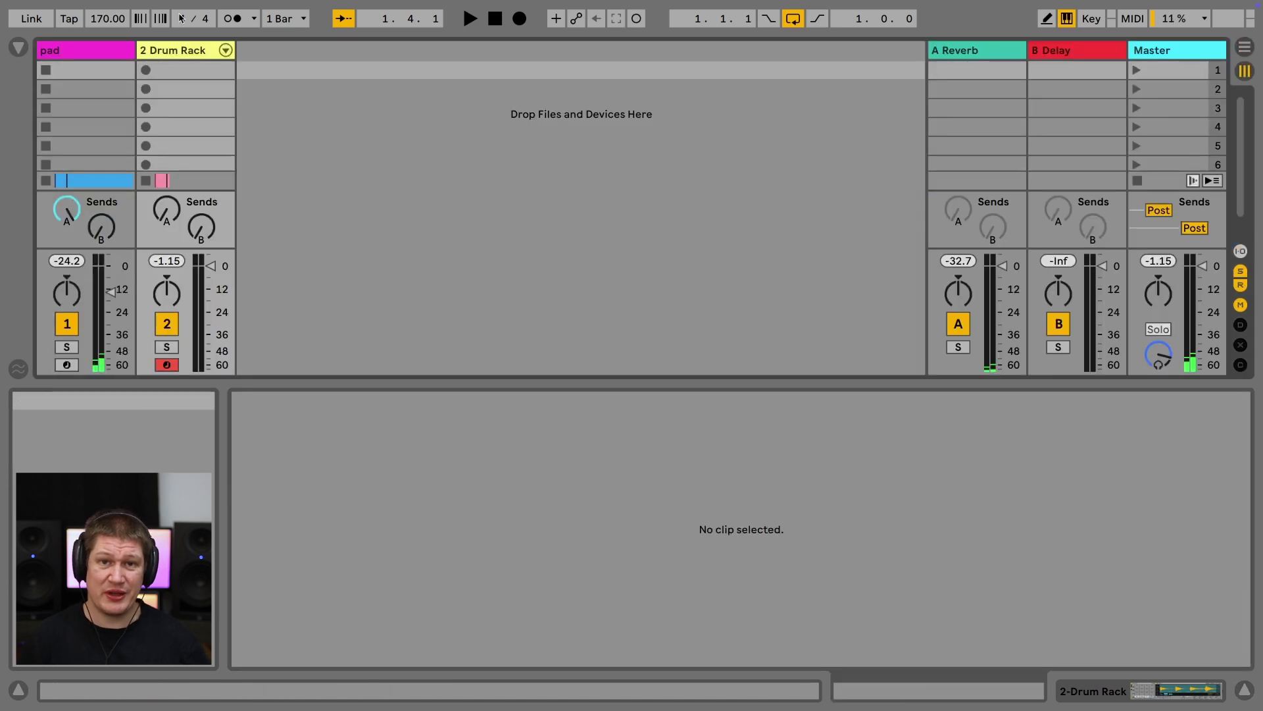
{"action": "left_click", "coordinate": [226, 50]}
{"action": "left_click", "coordinate": [391, 57]}
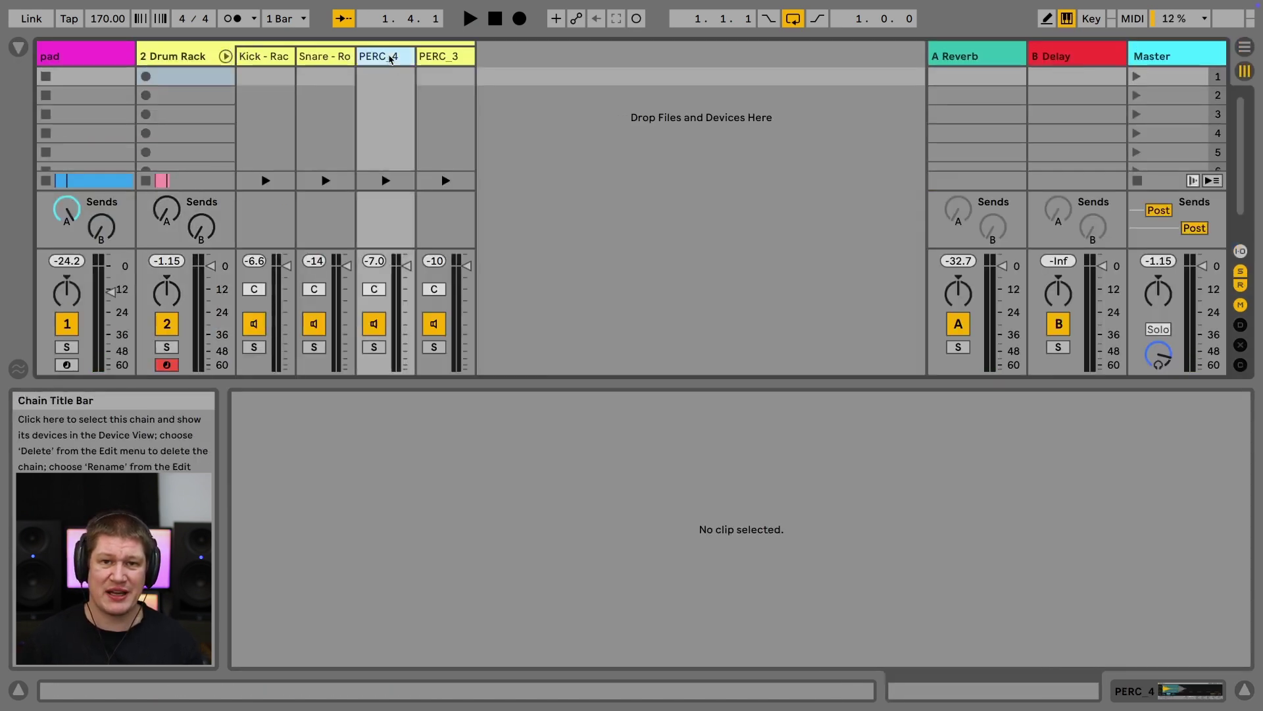
{"action": "left_click", "coordinate": [446, 56], "text": "shift"}
{"action": "left_click_drag", "start_coordinate": [406, 266], "coordinate": [406, 285]}
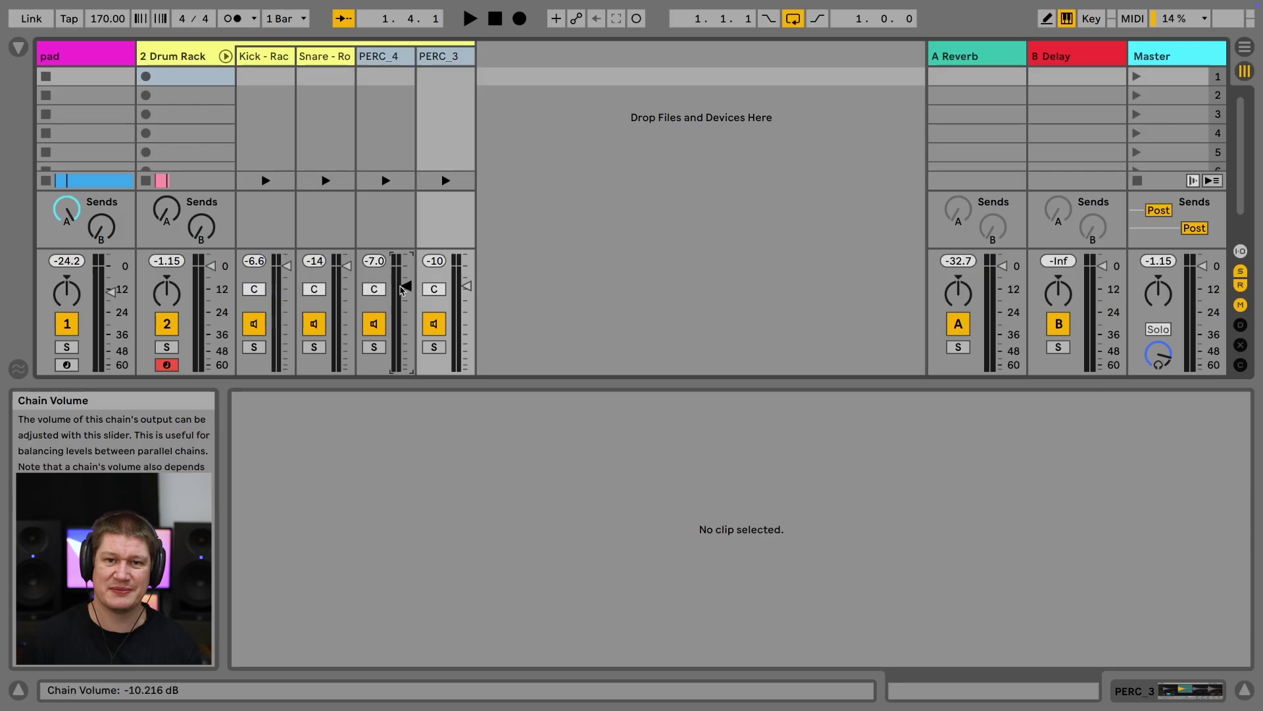
{"action": "key", "text": "space"}
{"action": "left_click_drag", "start_coordinate": [406, 286], "coordinate": [405, 281]}
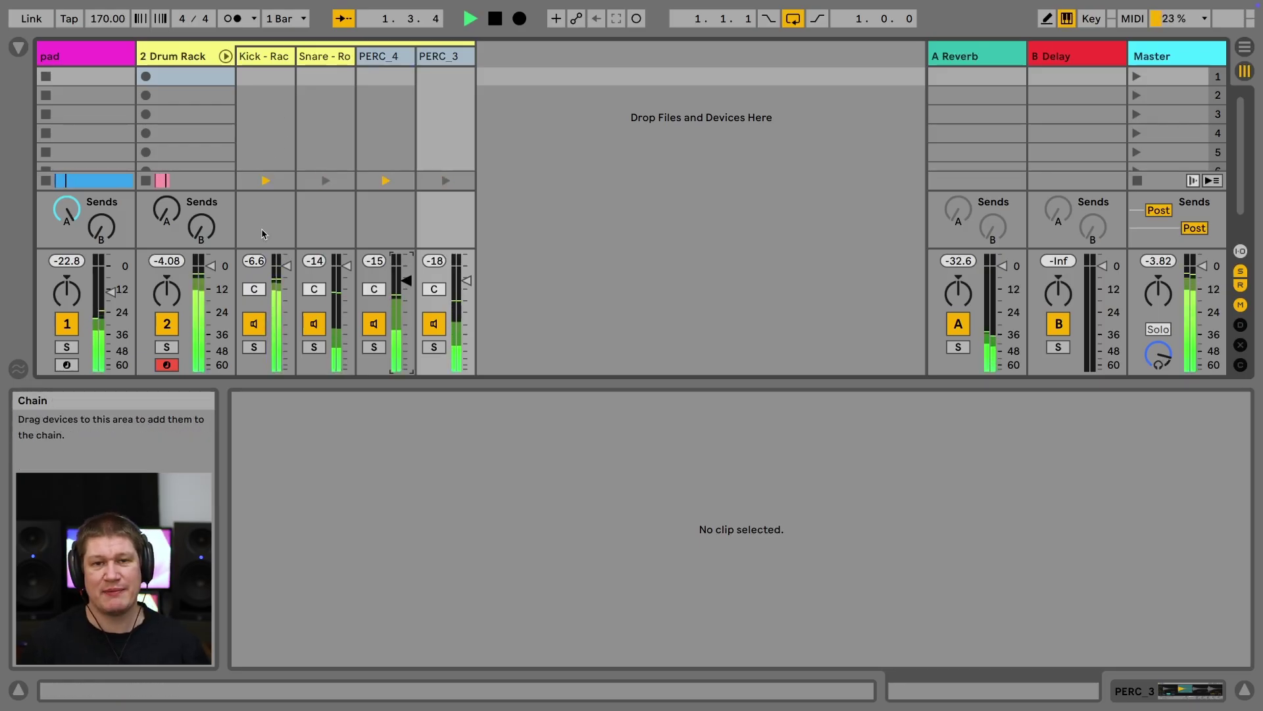
Lower the kick chain's volume to -5.0 dB and stop playback.
{"action": "left_click", "coordinate": [287, 279]}
{"action": "left_click_drag", "start_coordinate": [286, 278], "coordinate": [286, 275]}
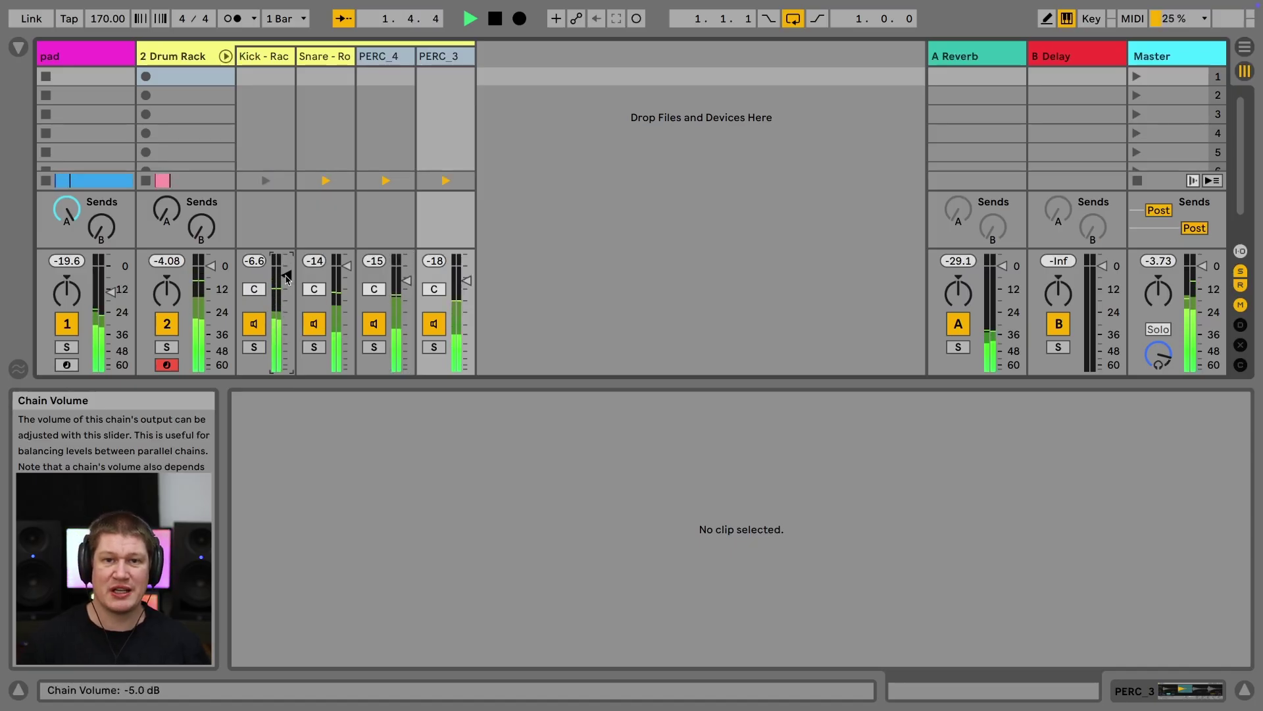
{"action": "key", "text": "space"}
Select the PERC_4 and PERC_3 chains in turn and play back the drum loop to check the balance.
{"action": "left_click", "coordinate": [395, 57]}
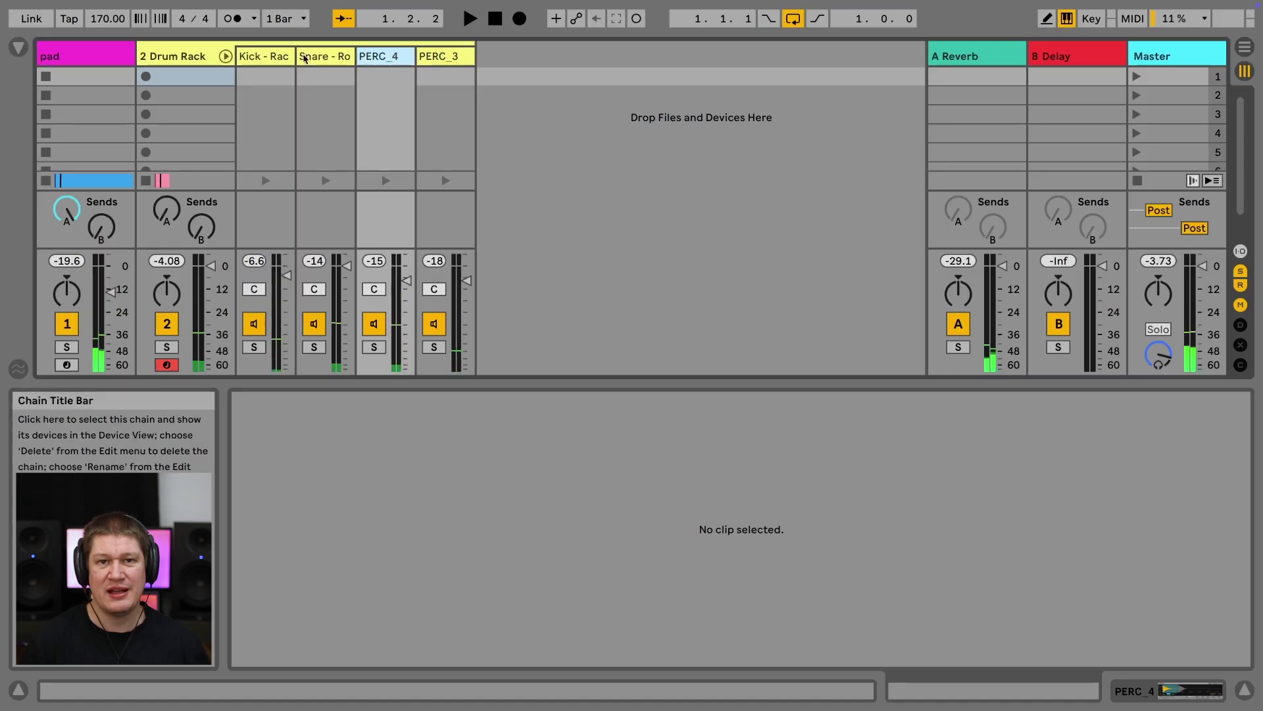
{"action": "key", "text": "space"}
{"action": "key", "text": "space"}
{"action": "left_click", "coordinate": [441, 58]}
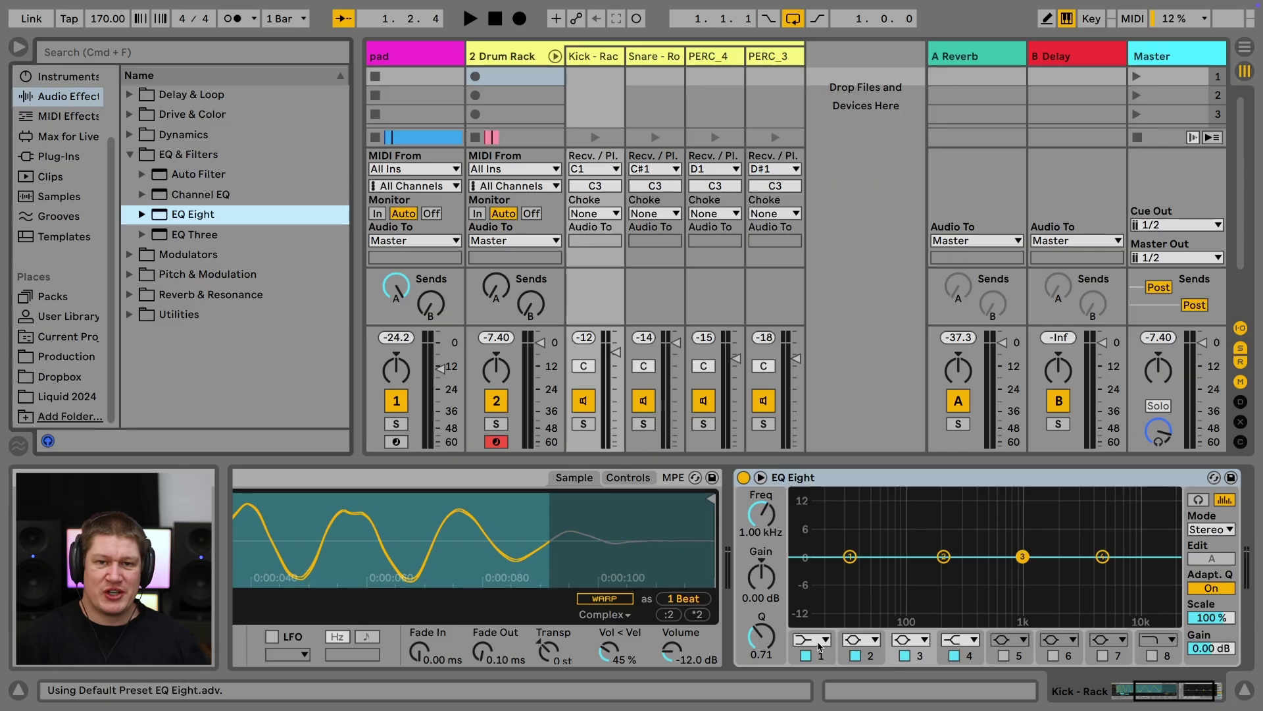
Shape the kick's EQ Eight with a low cut at 66.7 Hz, a low-mid dip and a 6.07 dB high-shelf boost at 2.11 kHz.
{"action": "left_click", "coordinate": [819, 646]}
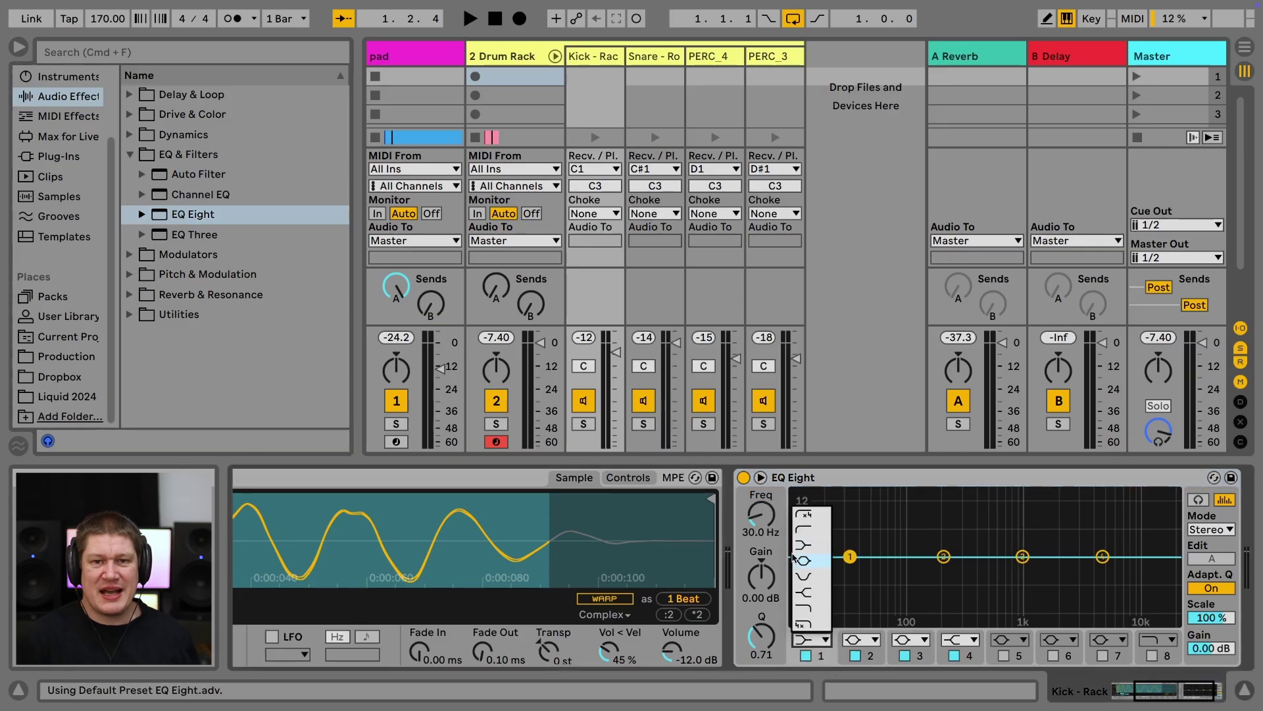
{"action": "left_click", "coordinate": [797, 531]}
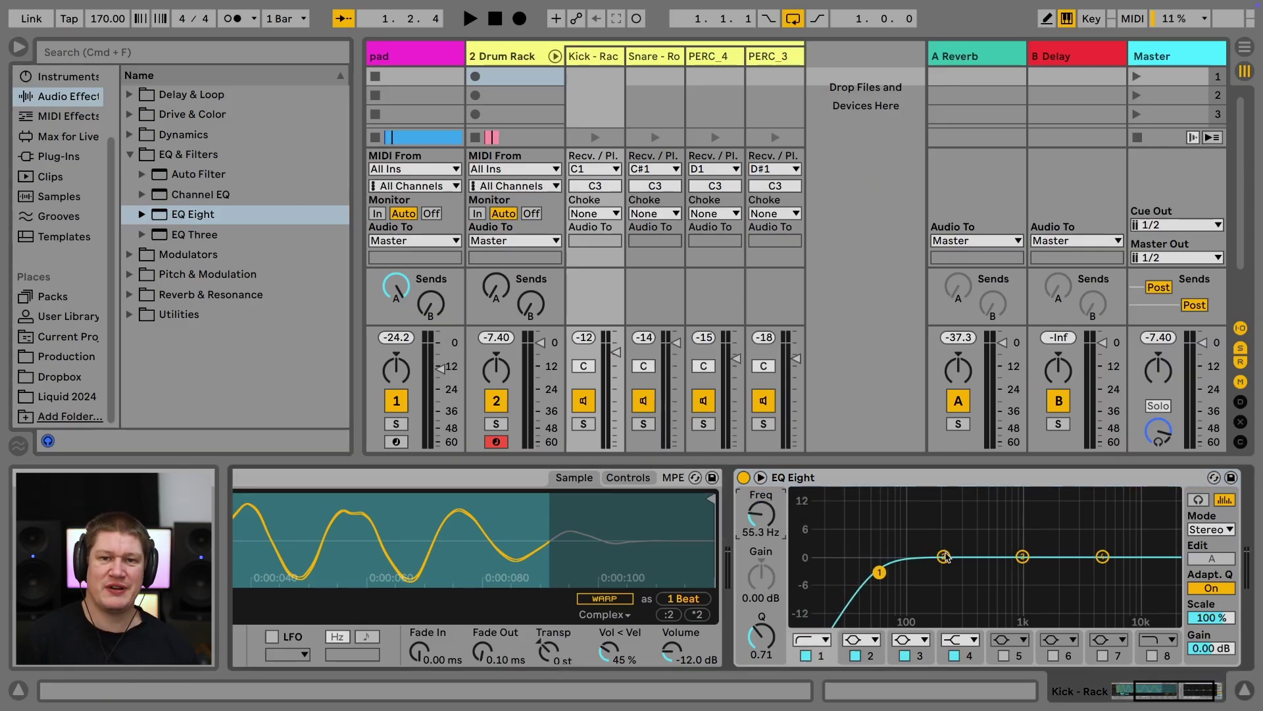
{"action": "left_click_drag", "start_coordinate": [944, 557], "coordinate": [952, 583]}
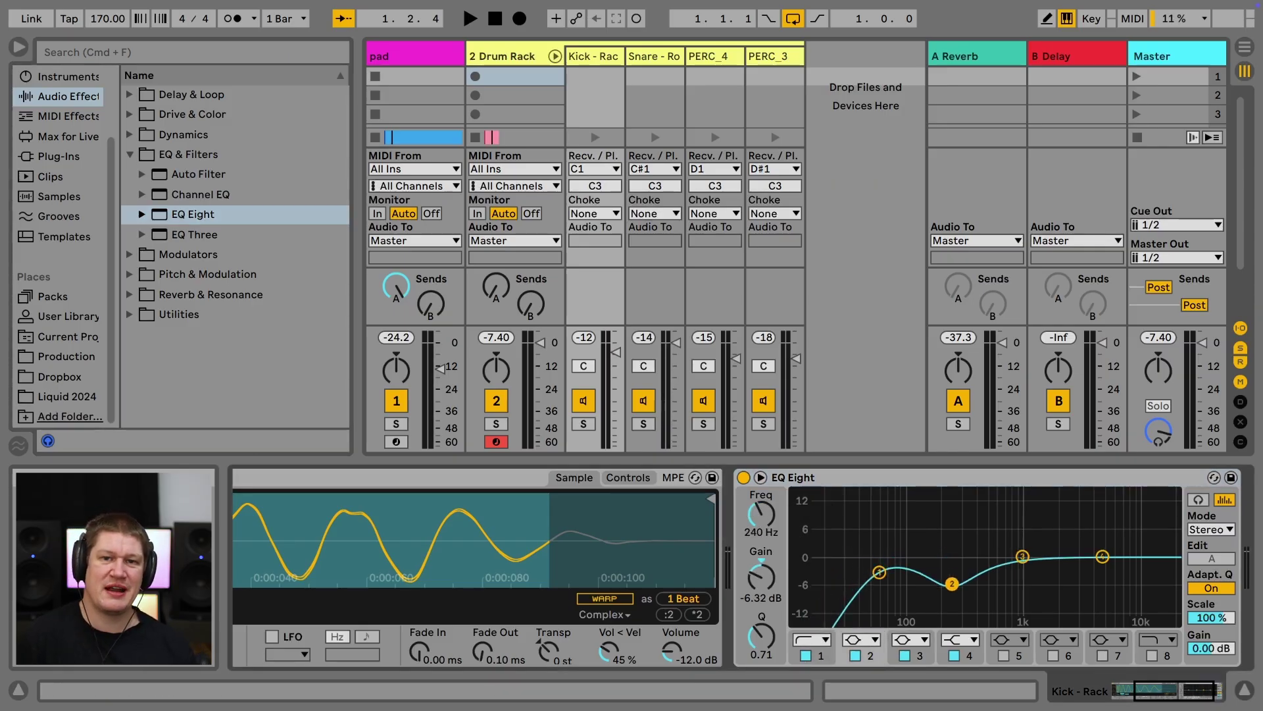
{"action": "left_click", "coordinate": [877, 573]}
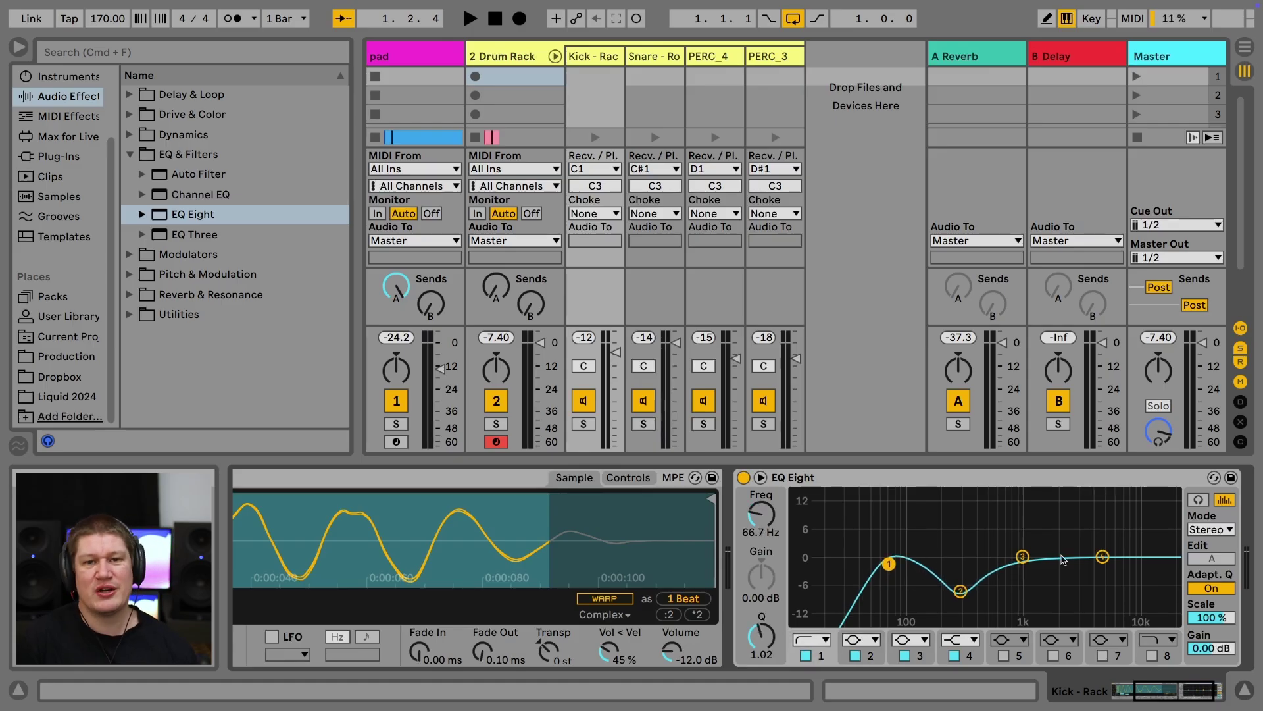
{"action": "left_click_drag", "start_coordinate": [1102, 557], "coordinate": [1103, 548]}
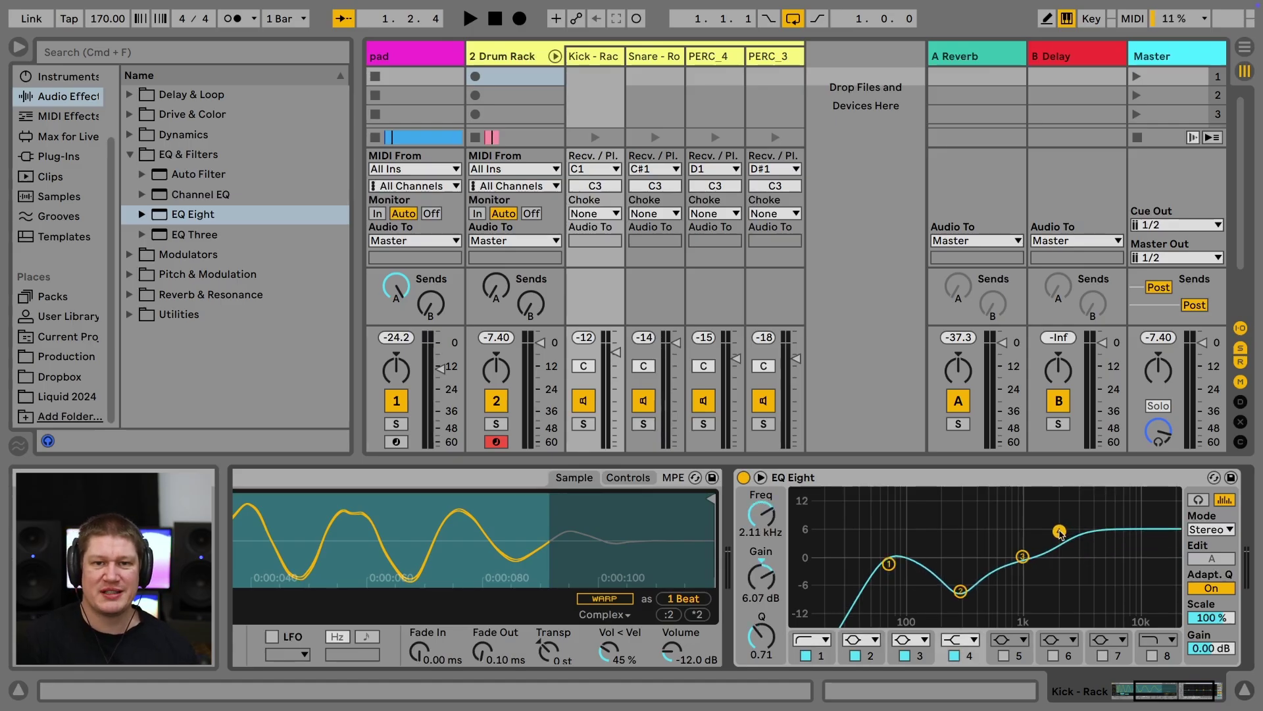
Set band 2's low cut on the snare's EQ Eight to 199 Hz and play back the loop.
{"action": "left_click", "coordinate": [643, 365]}
{"action": "mouse_move", "coordinate": [931, 572]}
{"action": "left_mouse_down"}
{"action": "mouse_move", "coordinate": [955, 572]}
{"action": "mouse_move", "coordinate": [942, 572]}
{"action": "left_mouse_up"}
{"action": "key", "text": "space"}
{"action": "key", "text": "space"}
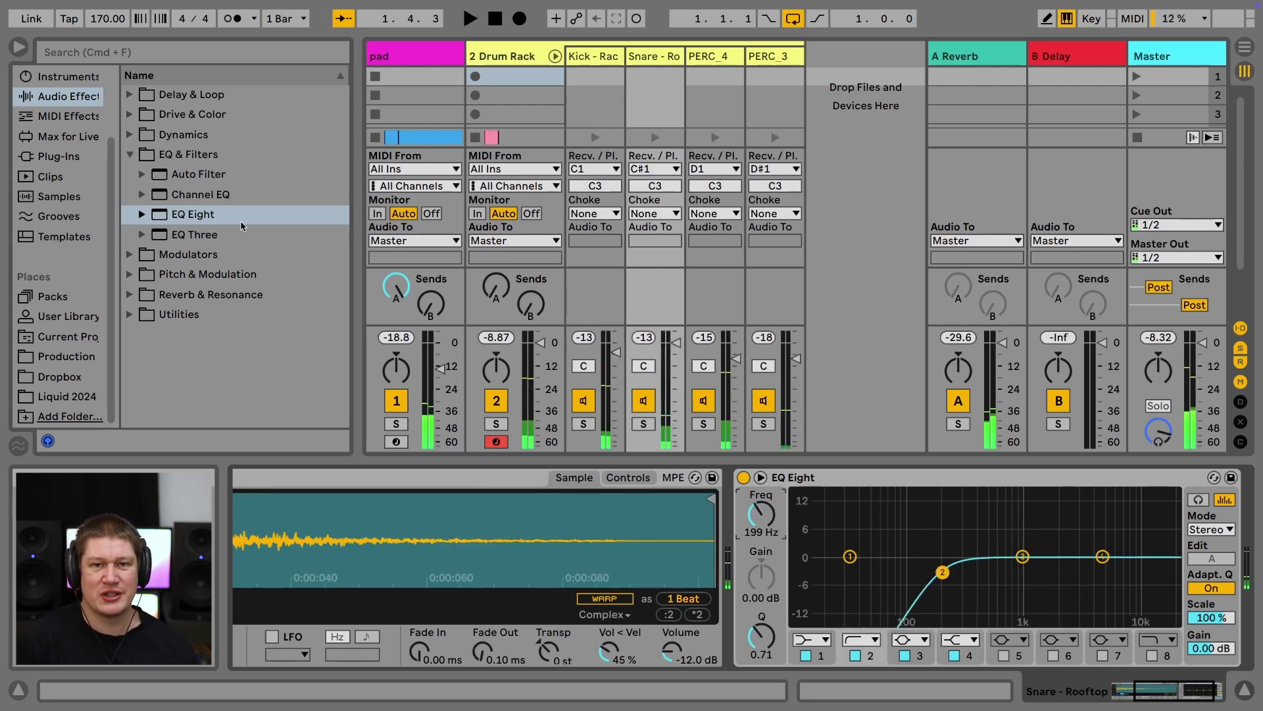
Add an EQ Eight to the PERC_4 chain and set its band 3 to a low cut at 1.59 kHz.
{"action": "left_click_drag", "start_coordinate": [197, 217], "coordinate": [735, 254]}
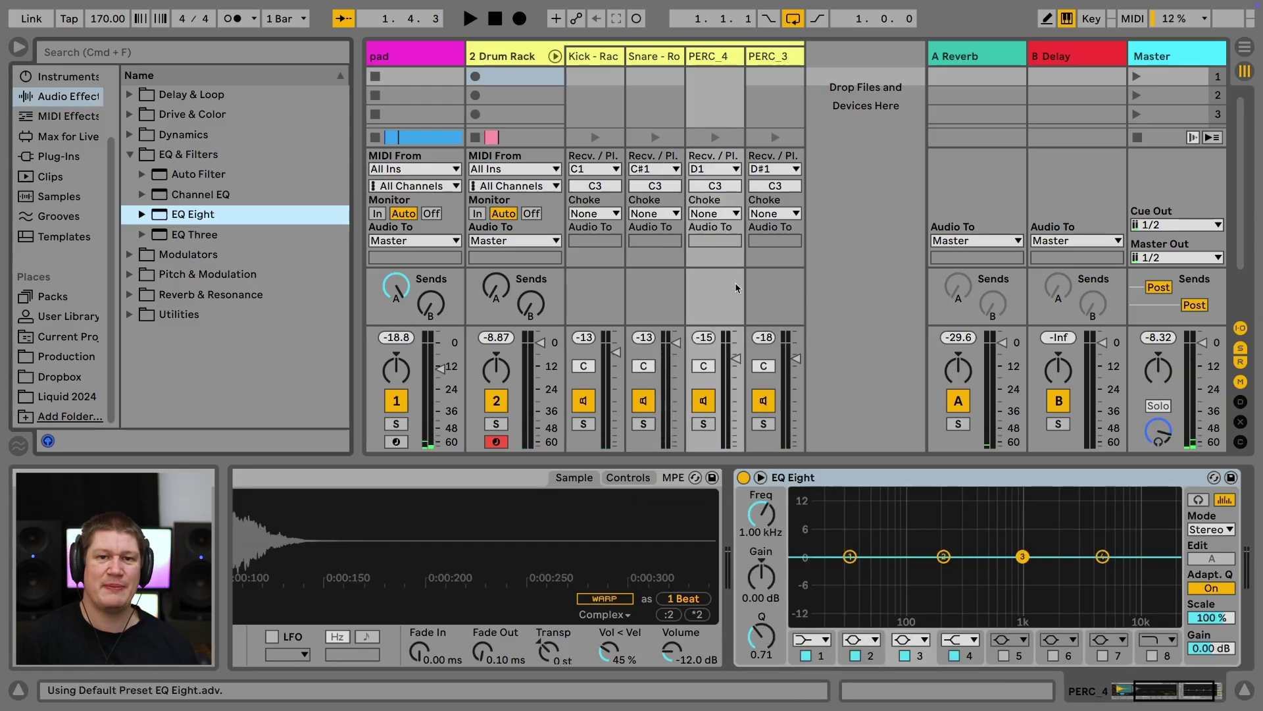
{"action": "left_click", "coordinate": [905, 639]}
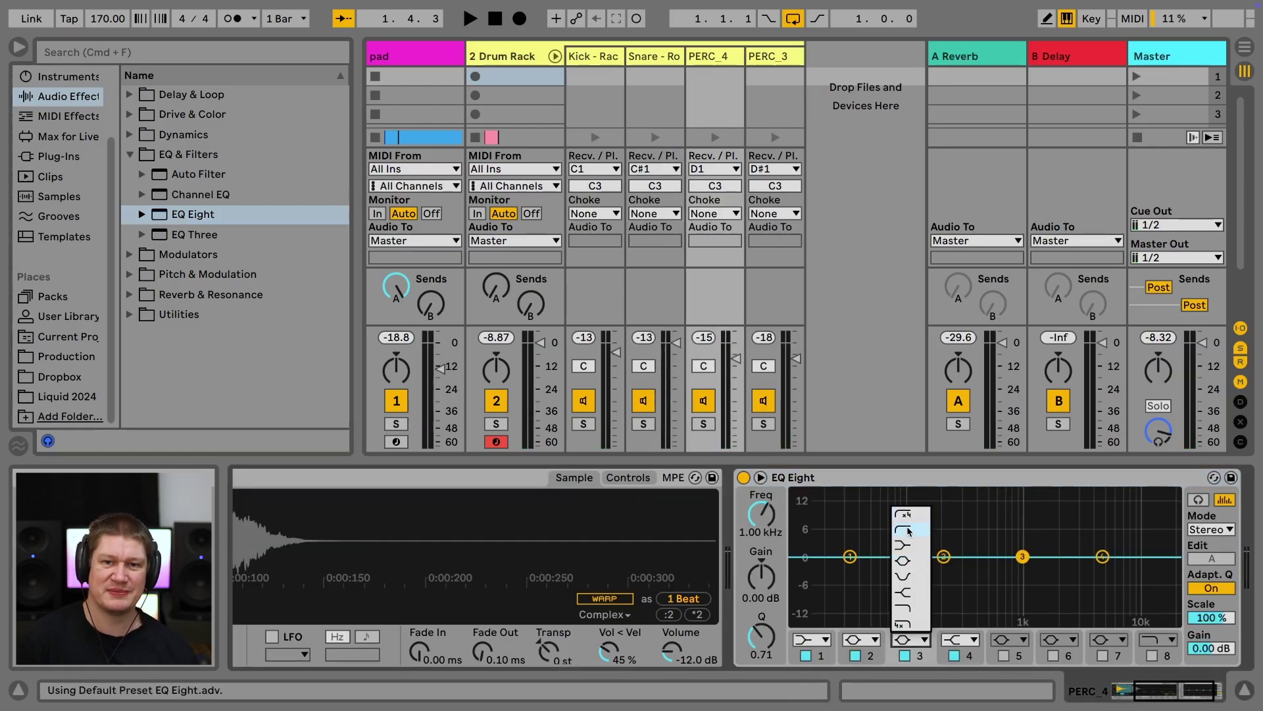
{"action": "left_click", "coordinate": [908, 531]}
{"action": "key", "text": "space"}
{"action": "left_click_drag", "start_coordinate": [760, 524], "coordinate": [760, 512]}
{"action": "key", "text": "space"}
Copy PERC_4's EQ Eight to the PERC_3 chain, audition the loop and select both PERC chains.
{"action": "left_click", "coordinate": [892, 480]}
{"action": "left_click_drag", "start_coordinate": [891, 480], "coordinate": [777, 60]}
{"action": "key", "text": "space"}
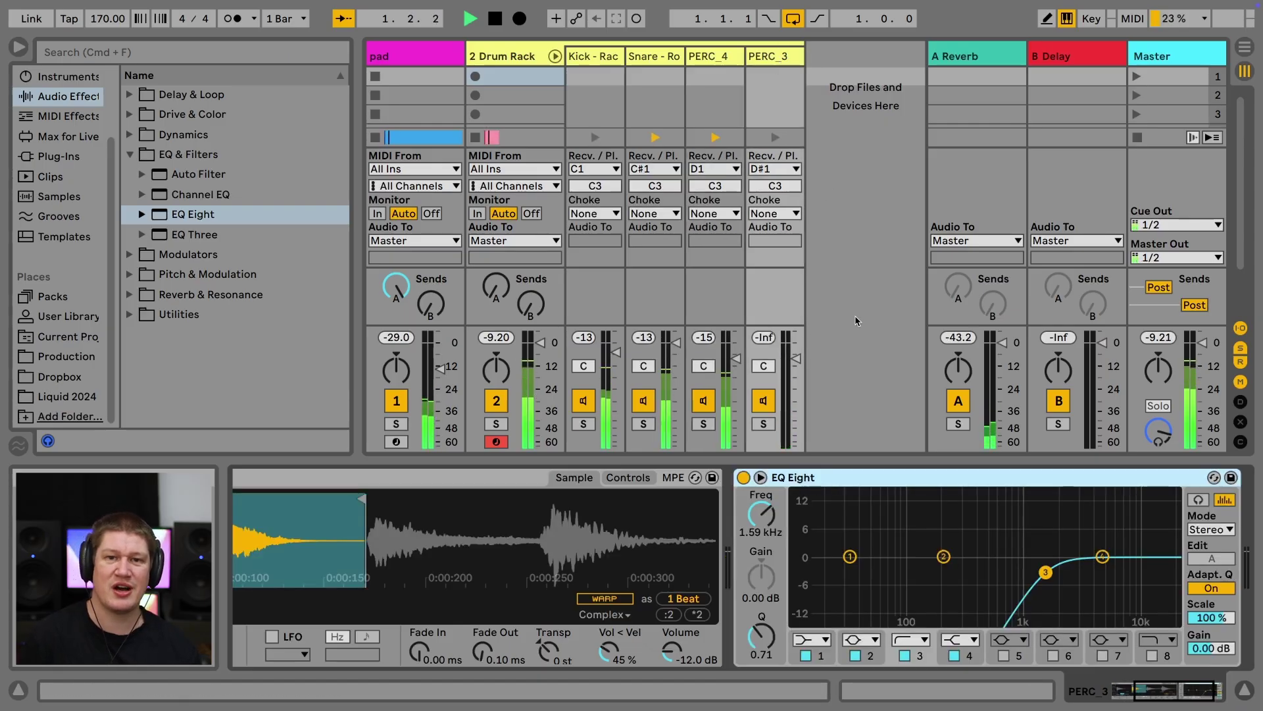
{"action": "key", "text": "space"}
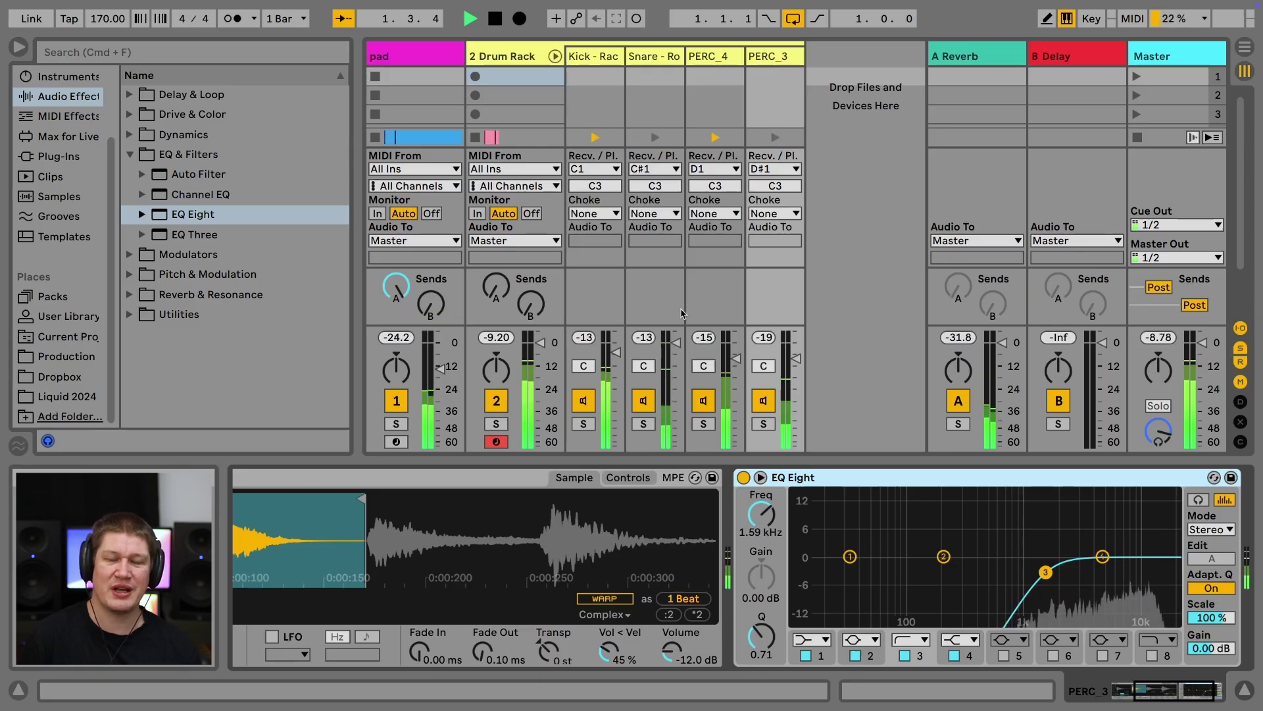
{"action": "left_click", "coordinate": [715, 63]}
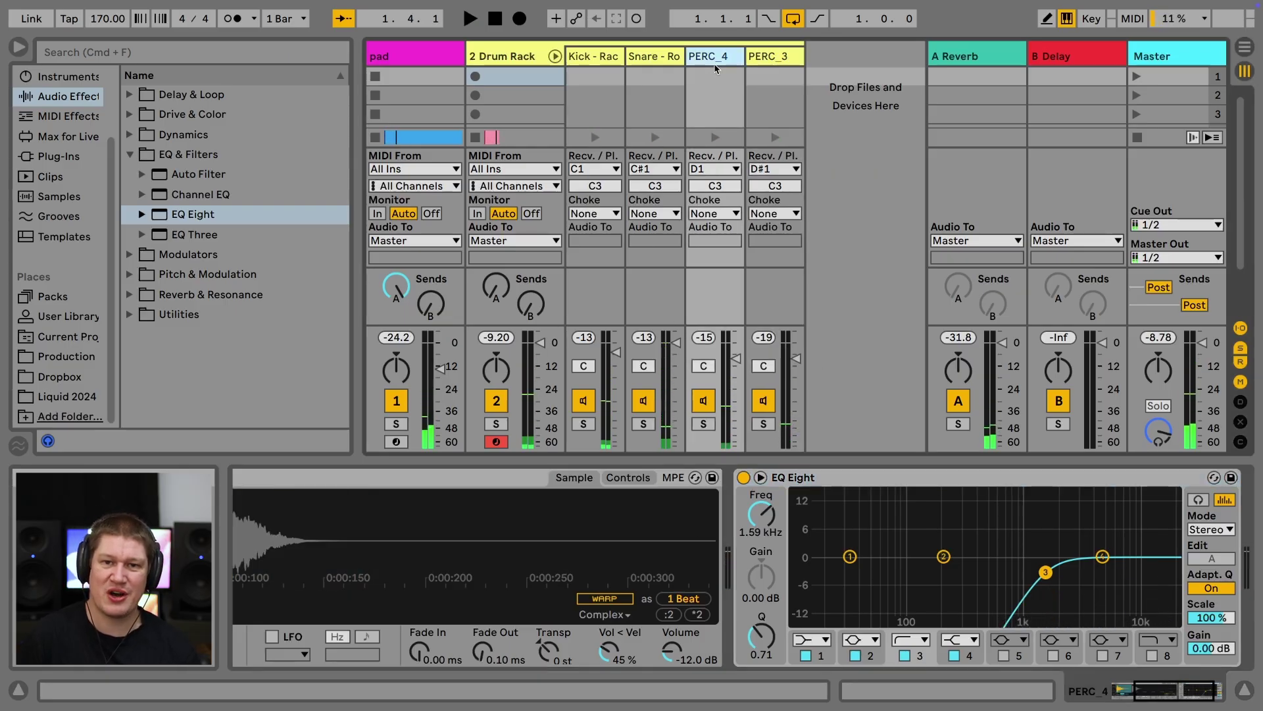
{"action": "left_click", "coordinate": [764, 59]}
Extend the arrangement loop to two bars and play back the drum clip with its notes shown.
{"action": "key", "text": "Tab"}
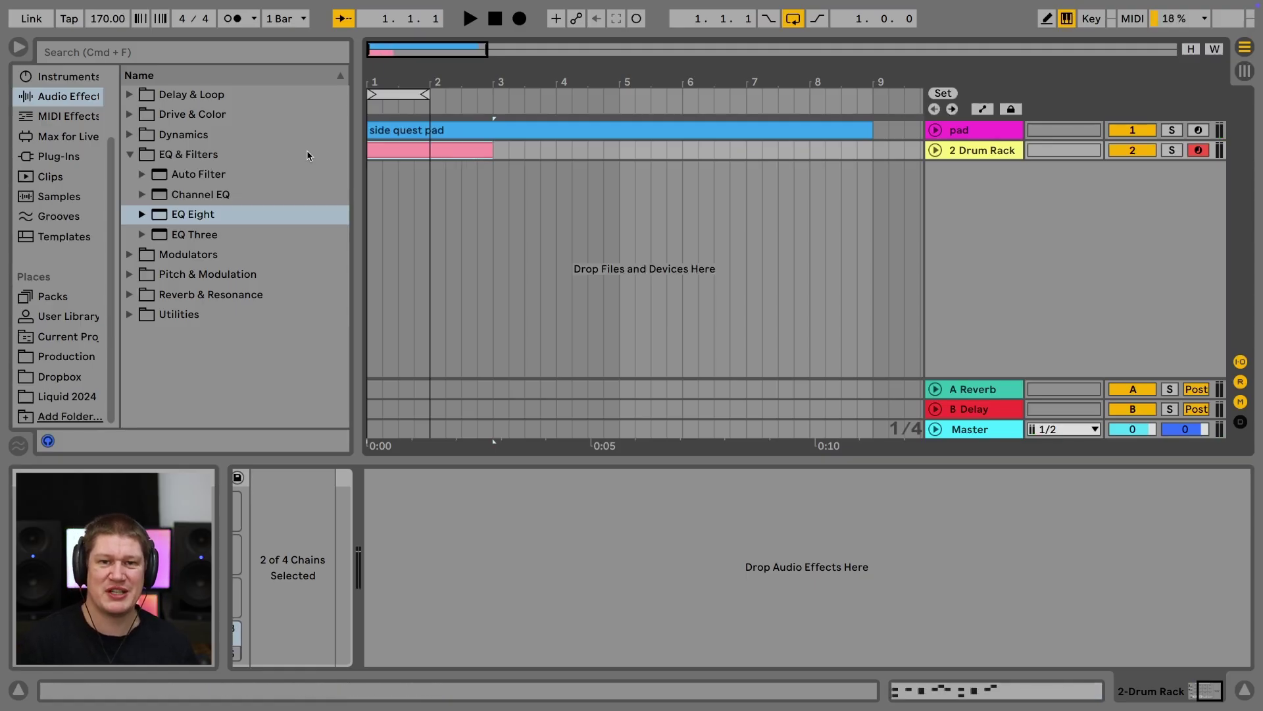
{"action": "left_click_drag", "start_coordinate": [425, 93], "coordinate": [488, 92]}
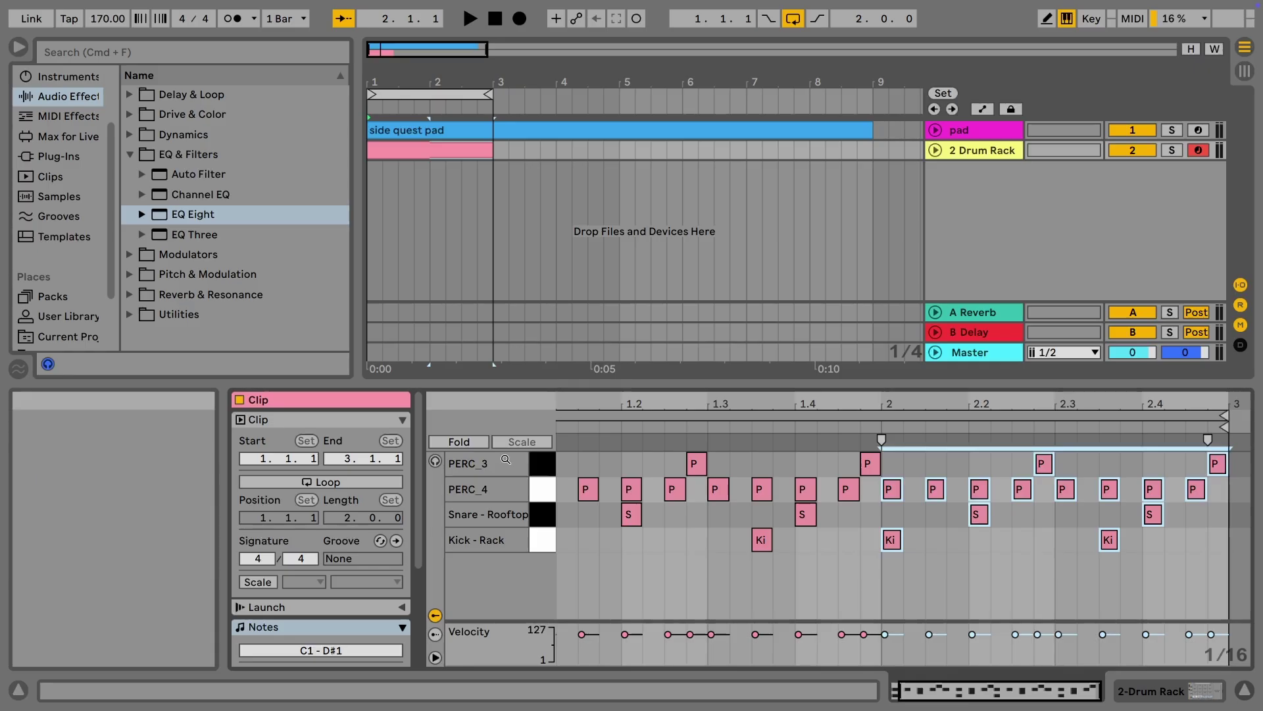
{"action": "key", "text": "shift+Tab"}
{"action": "key", "text": "space"}
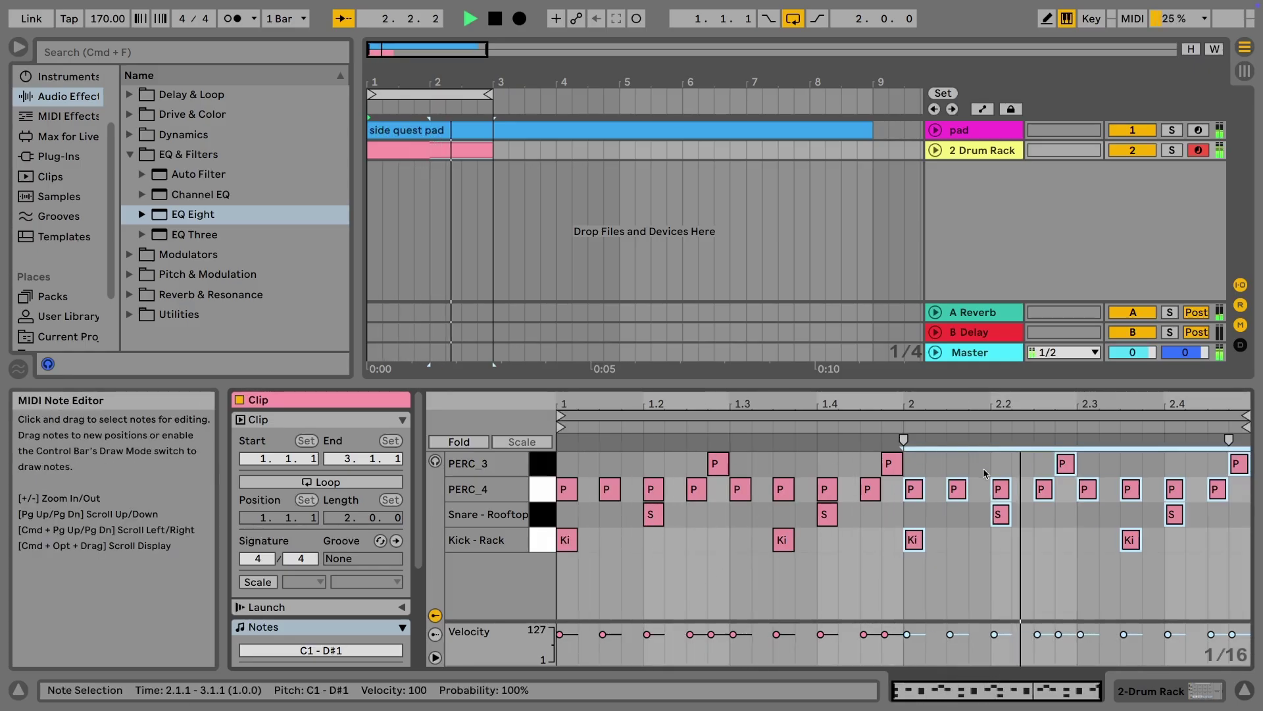
Add a PERC_3 note at 2.3.2 in the drum clip and hide the note editor.
{"action": "double_click", "coordinate": [1103, 468]}
{"action": "key", "text": "space"}
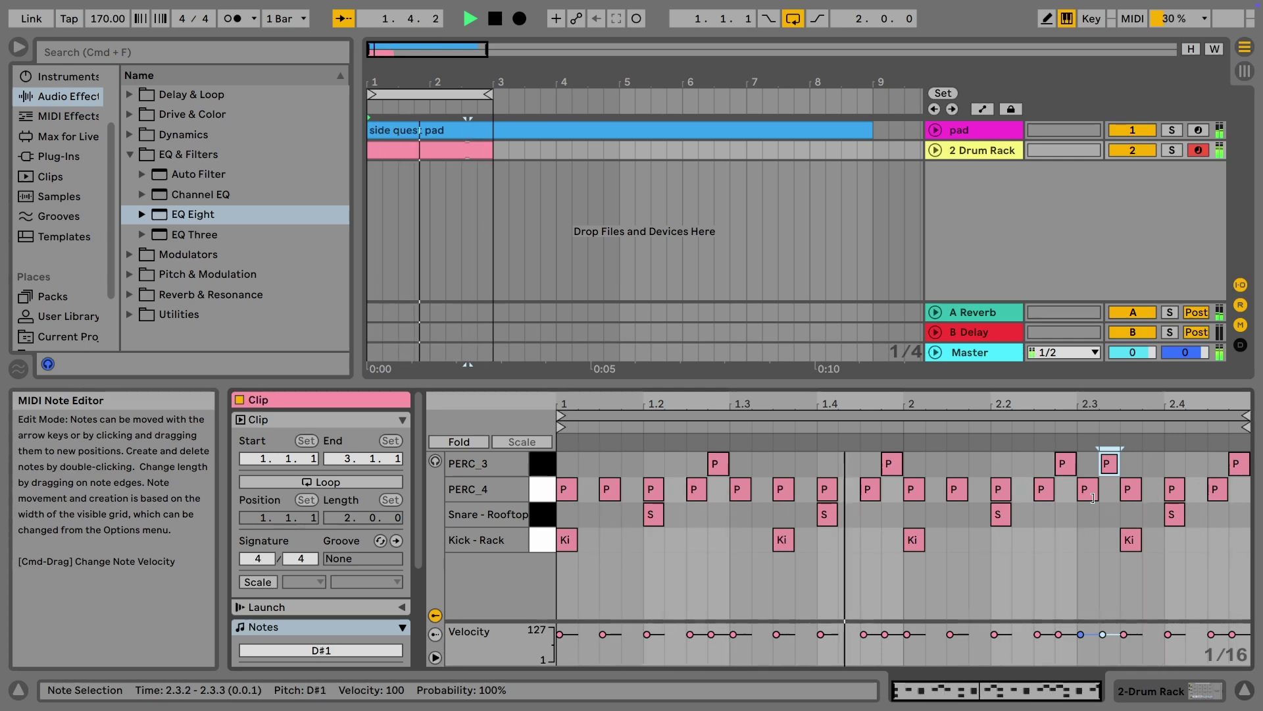
{"action": "left_click", "coordinate": [1250, 688]}
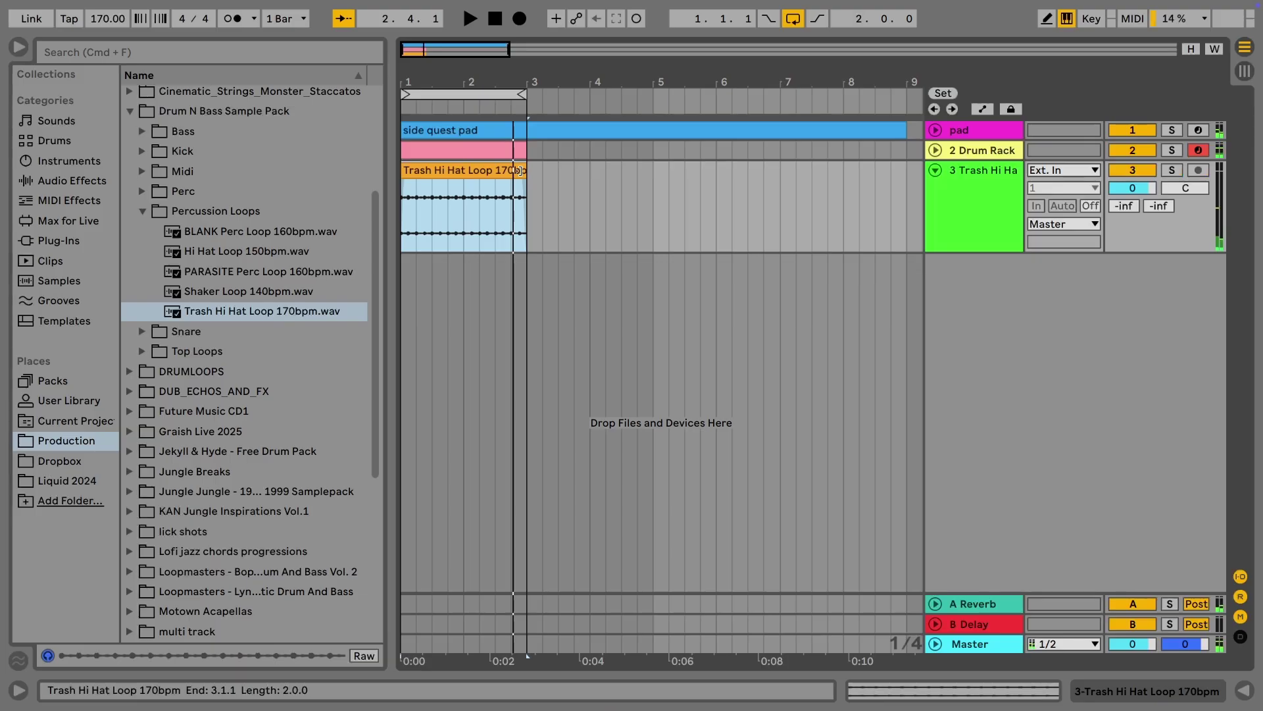
Shorten the Trash Hi Hat Loop 170bpm clip to one bar, check it in playback and duplicate it into bar 2.
{"action": "left_click_drag", "start_coordinate": [519, 170], "coordinate": [466, 179]}
{"action": "key", "text": "space"}
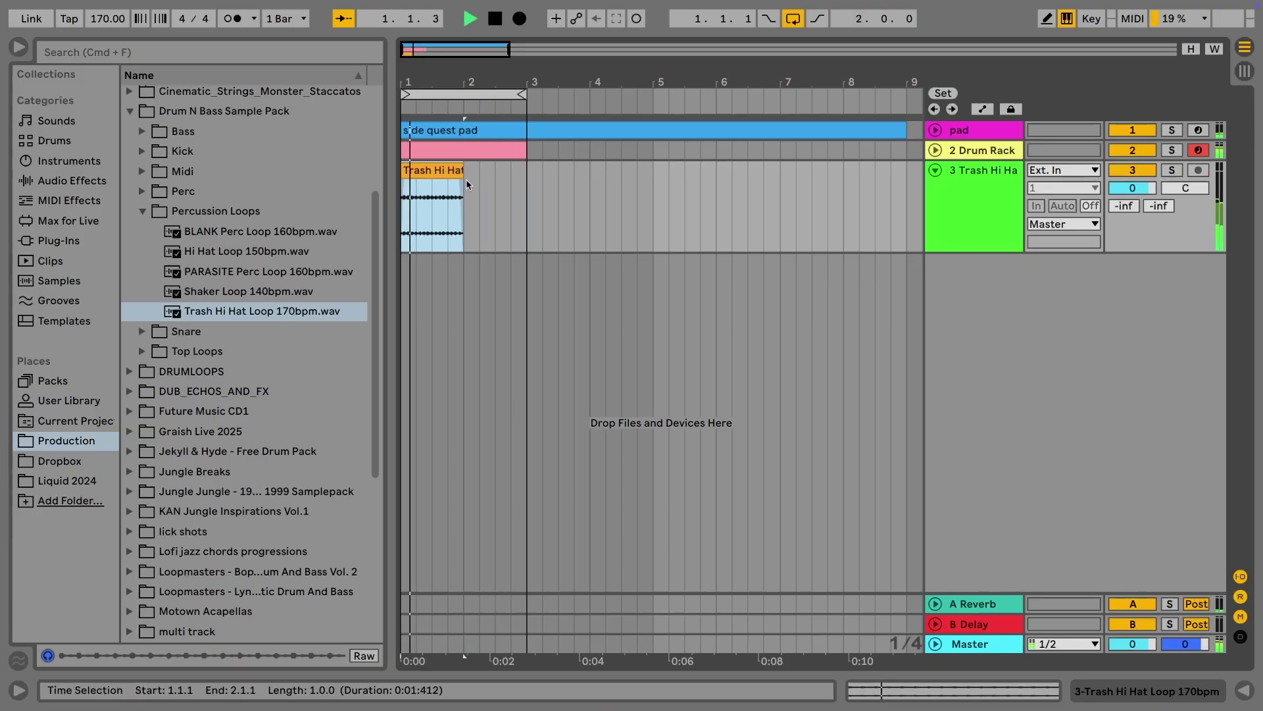
{"action": "key", "text": "space"}
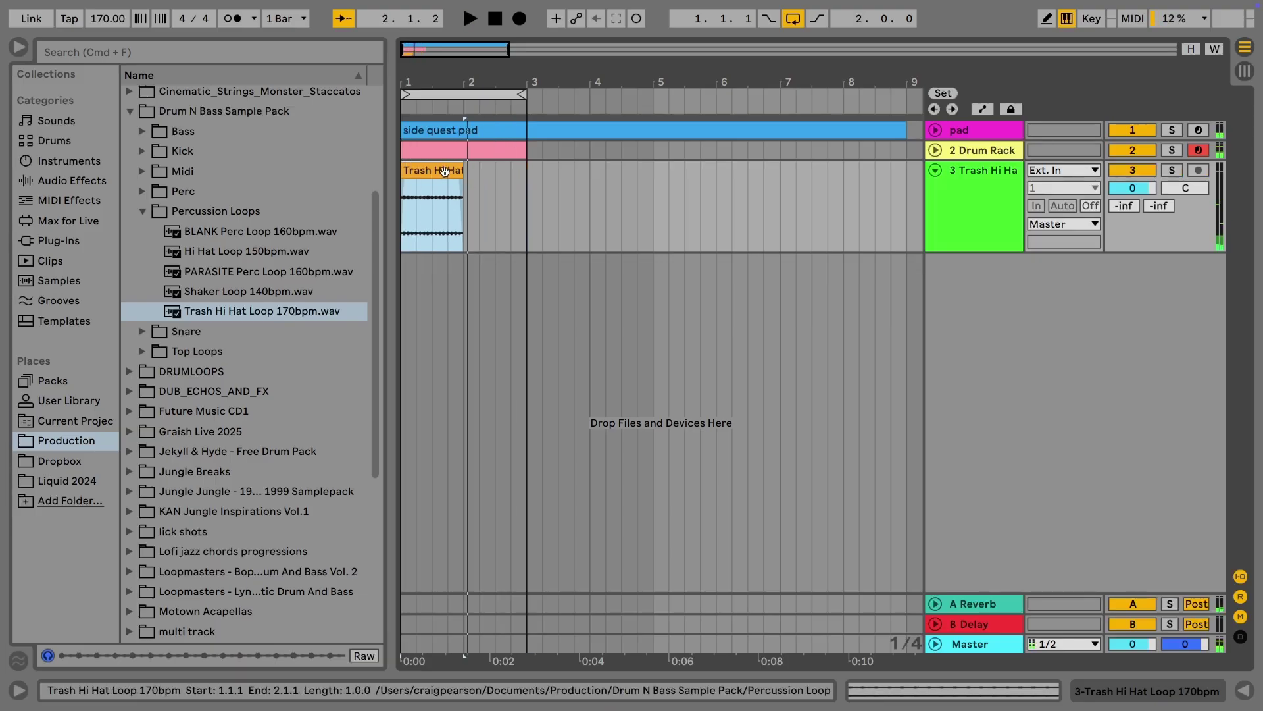
{"action": "key", "text": "space"}
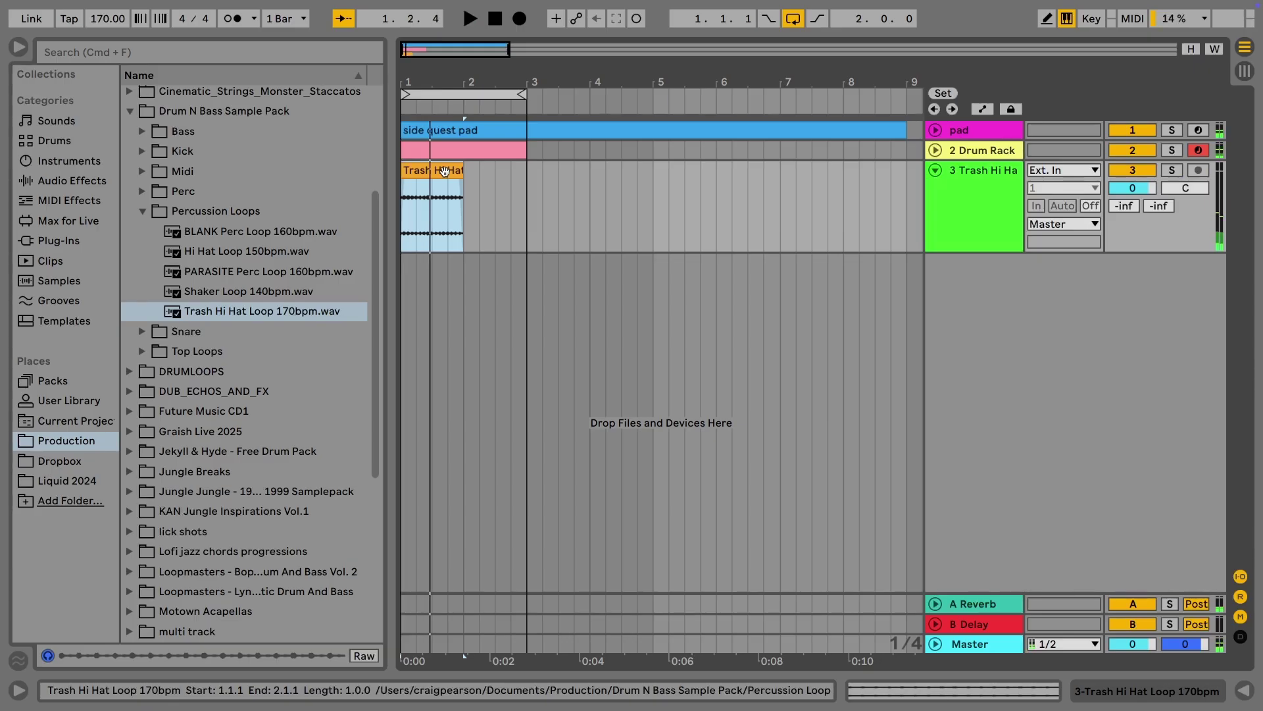
{"action": "key", "text": "space"}
{"action": "key", "text": "ctrl+d"}
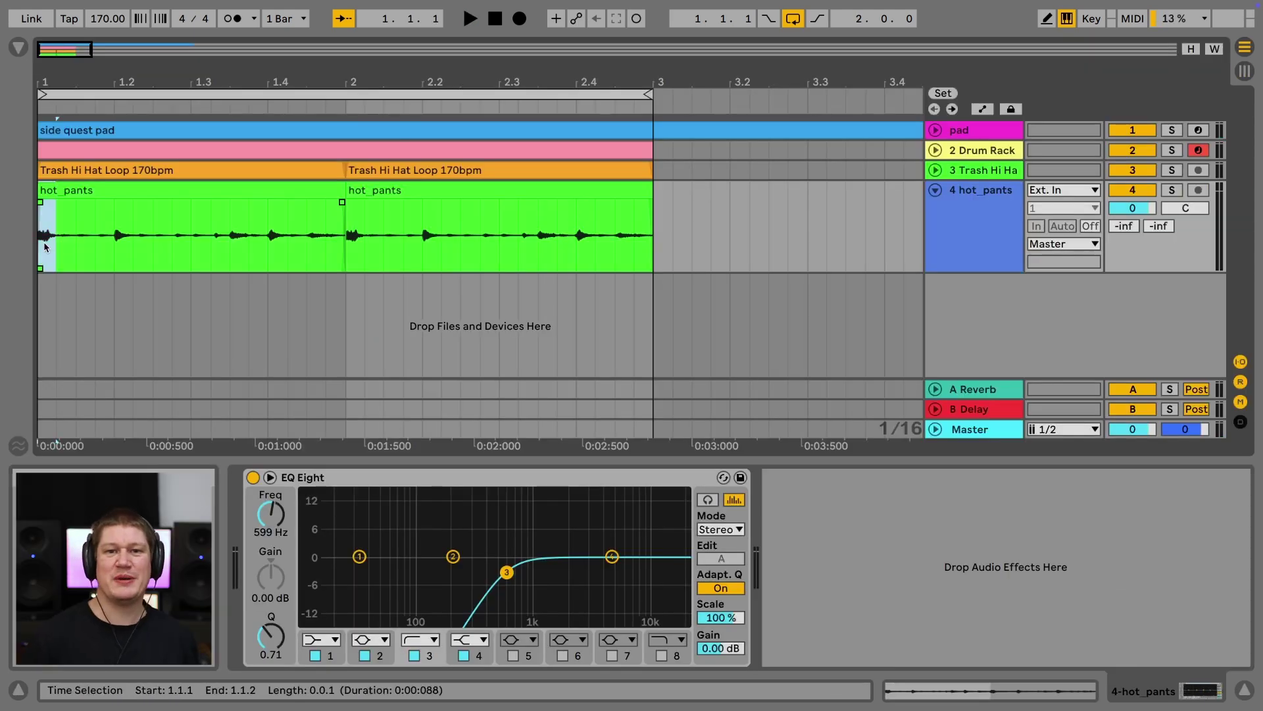
Split off the first sixteenth of the hot_pants clip and set that slice's gain to -20.4 dB.
{"action": "key", "text": "ctrl+e"}
{"action": "double_click", "coordinate": [47, 247]}
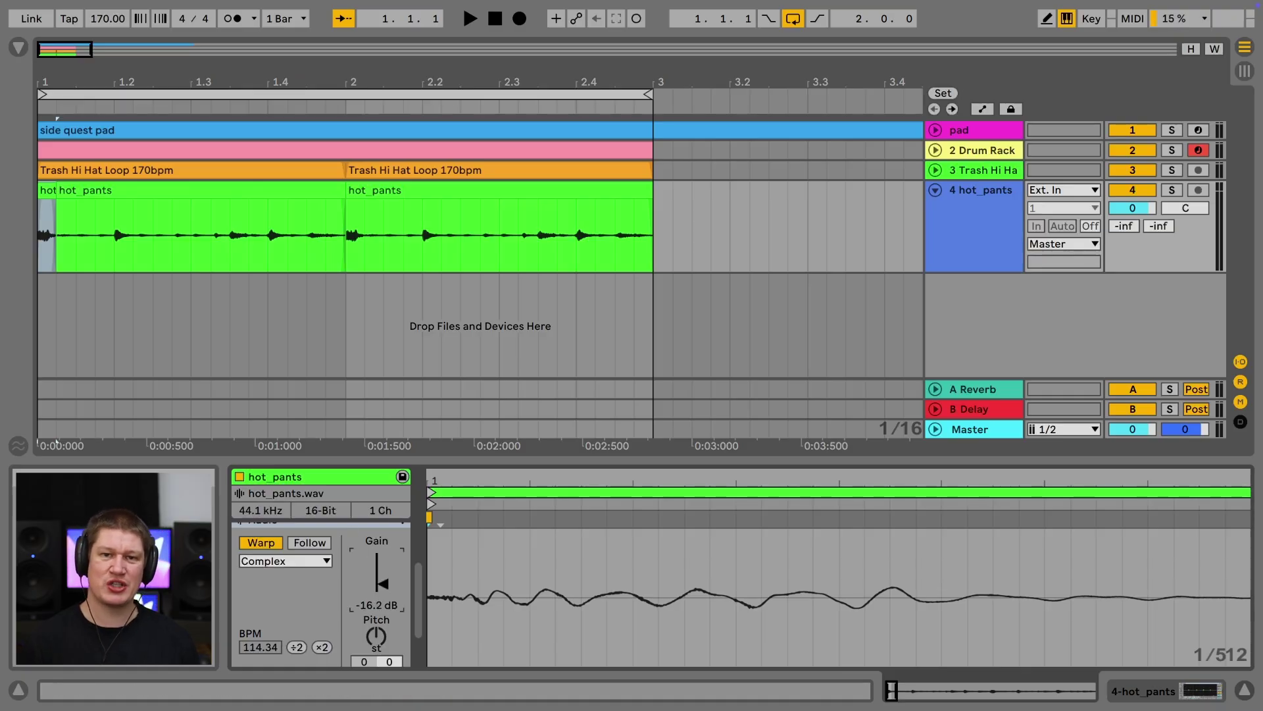
{"action": "left_click_drag", "start_coordinate": [382, 584], "coordinate": [381, 588]}
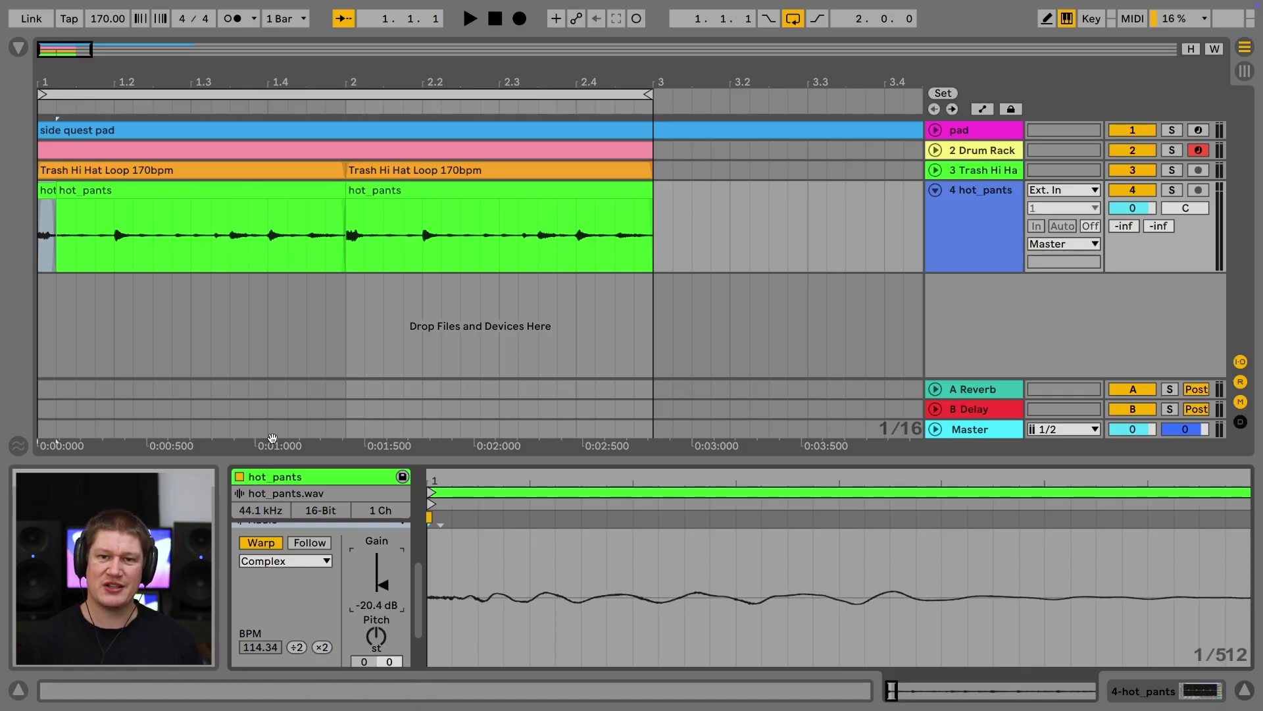
Split out the hot_pants hit at 1.2.1 with its gain set to -20.4 dB, and select the hit at 1.3.3.
{"action": "left_click", "coordinate": [101, 248]}
{"action": "left_click_drag", "start_coordinate": [113, 248], "coordinate": [129, 250]}
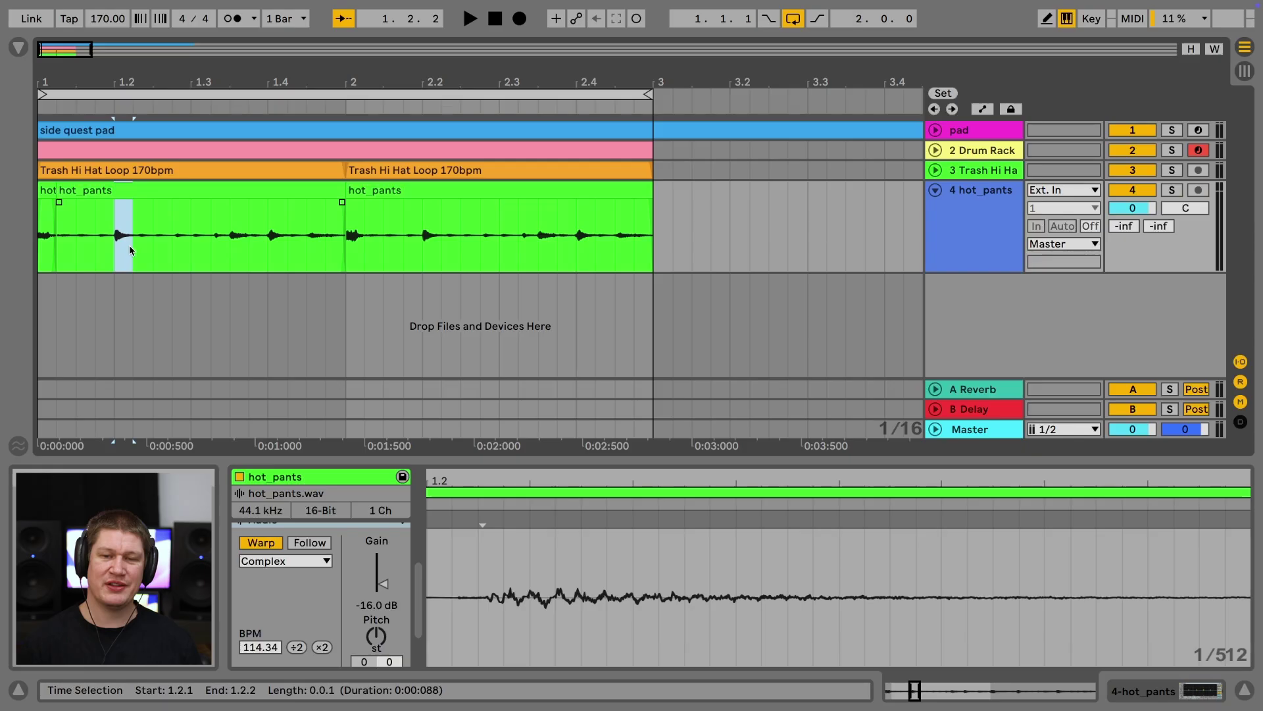
{"action": "key", "text": "ctrl+e"}
{"action": "left_click_drag", "start_coordinate": [380, 584], "coordinate": [380, 588]}
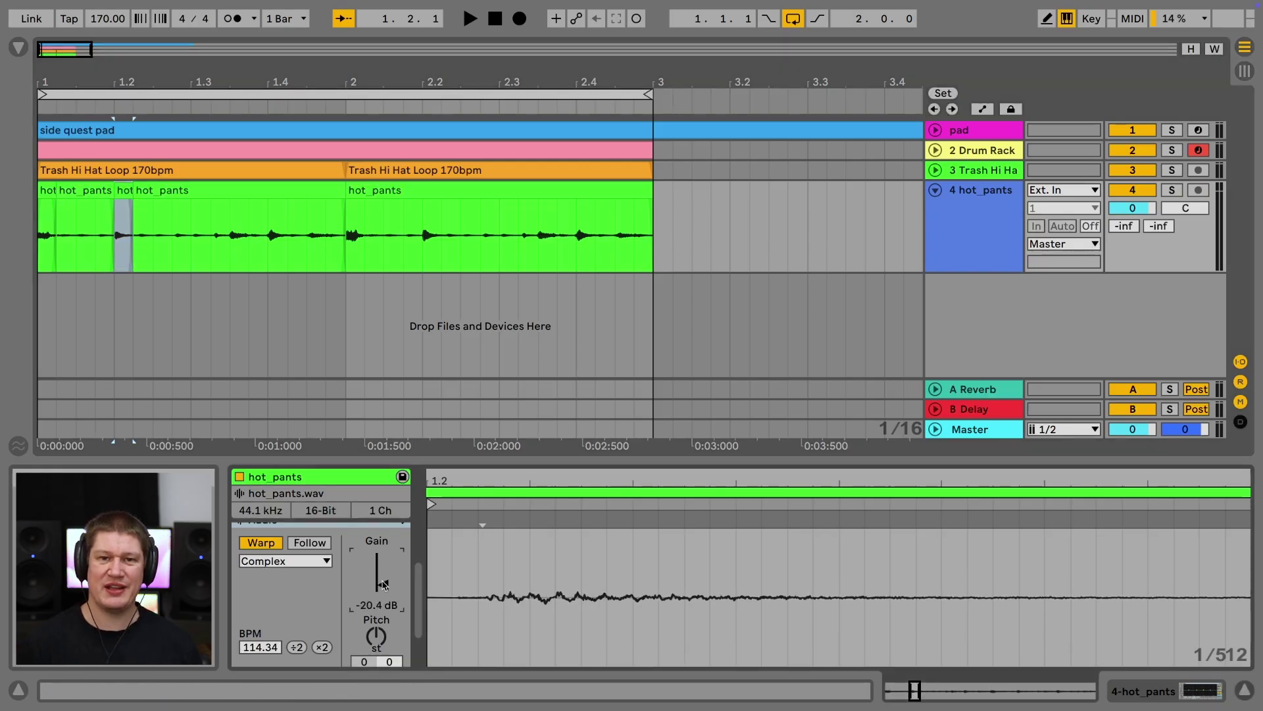
{"action": "left_click", "coordinate": [223, 246]}
{"action": "left_click_drag", "start_coordinate": [227, 247], "coordinate": [244, 247]}
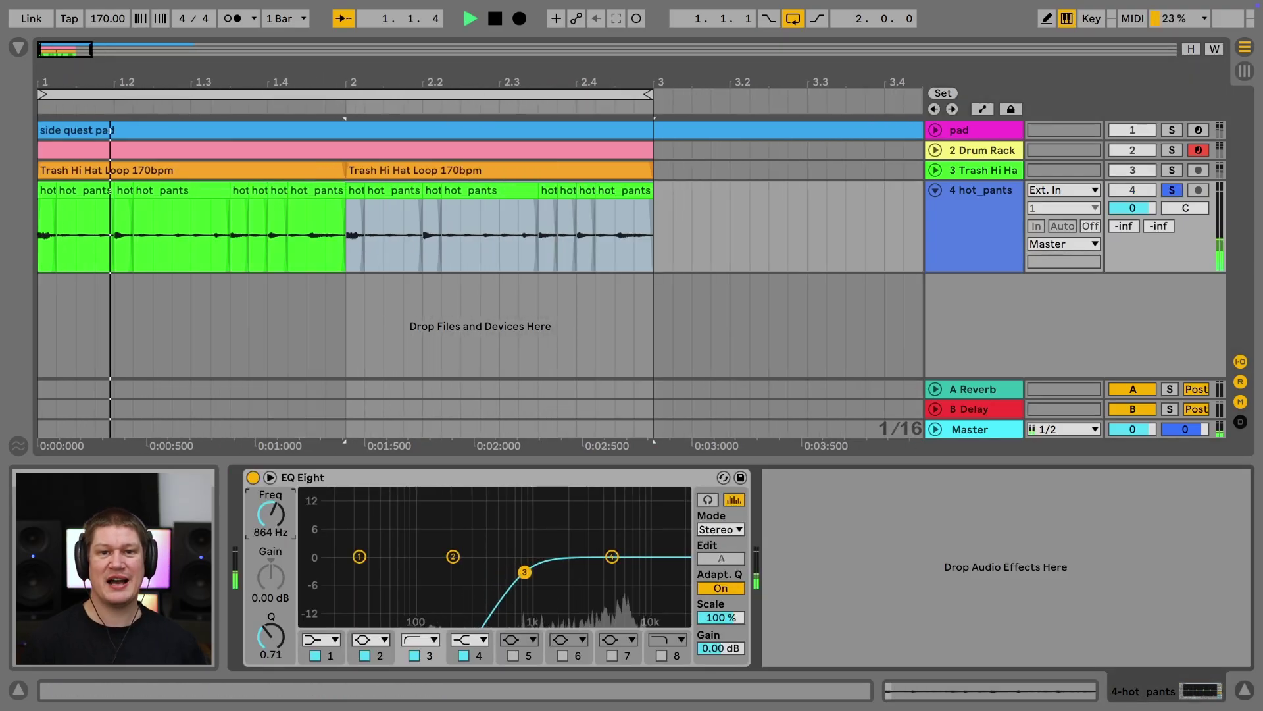
Cut the hot_pants EQ's band 4 high shelf by 7.31 dB at 6.12 kHz, then unsolo and fold the track.
{"action": "left_click_drag", "start_coordinate": [612, 556], "coordinate": [621, 588]}
{"action": "left_click", "coordinate": [1172, 190]}
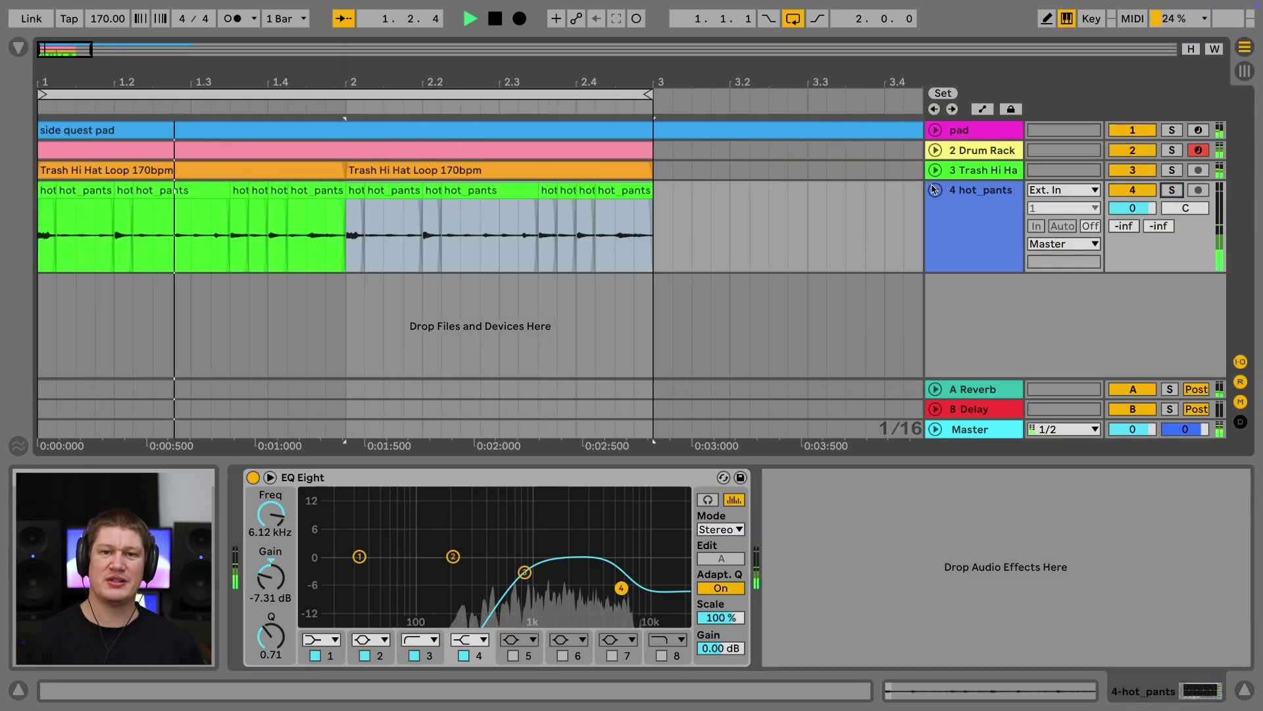
{"action": "left_click", "coordinate": [935, 189]}
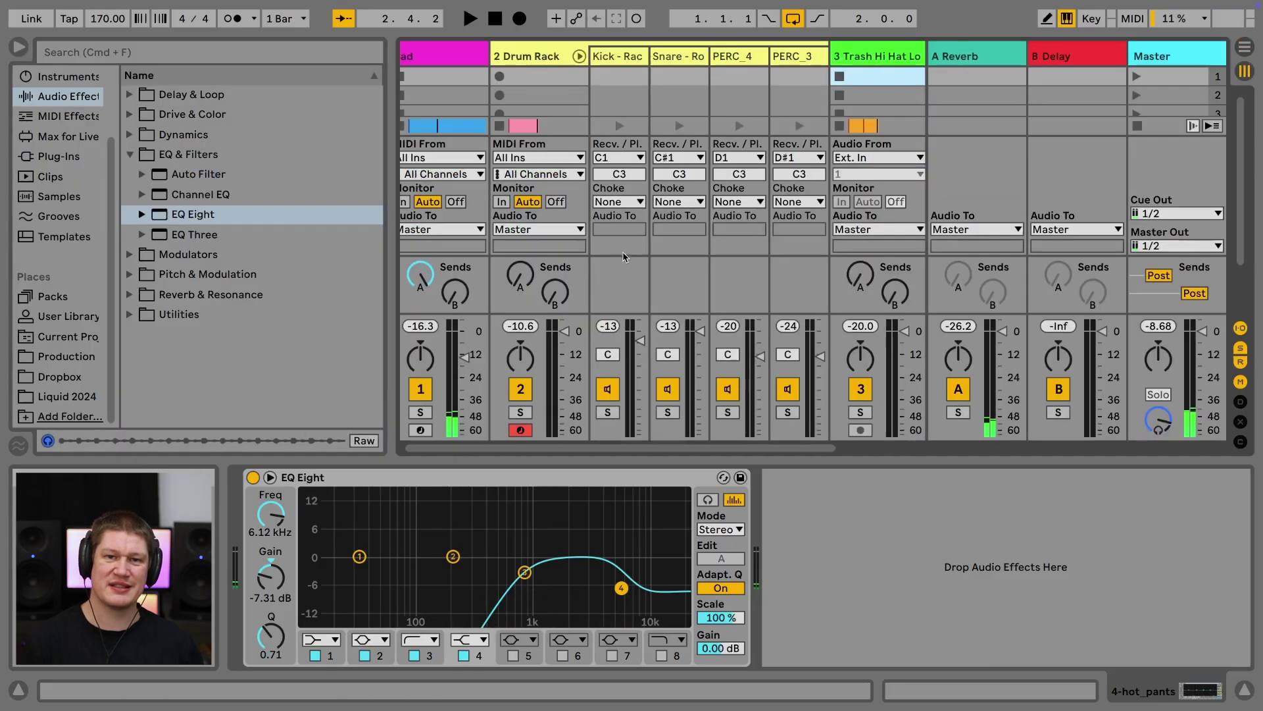
Duplicate the two-bar drum, hi-hat and hot_pants clips to fill eight bars and extend the arrangement loop to eight bars.
{"action": "scroll", "coordinate": [623, 257], "scroll_direction": "right", "scroll_amount": 3}
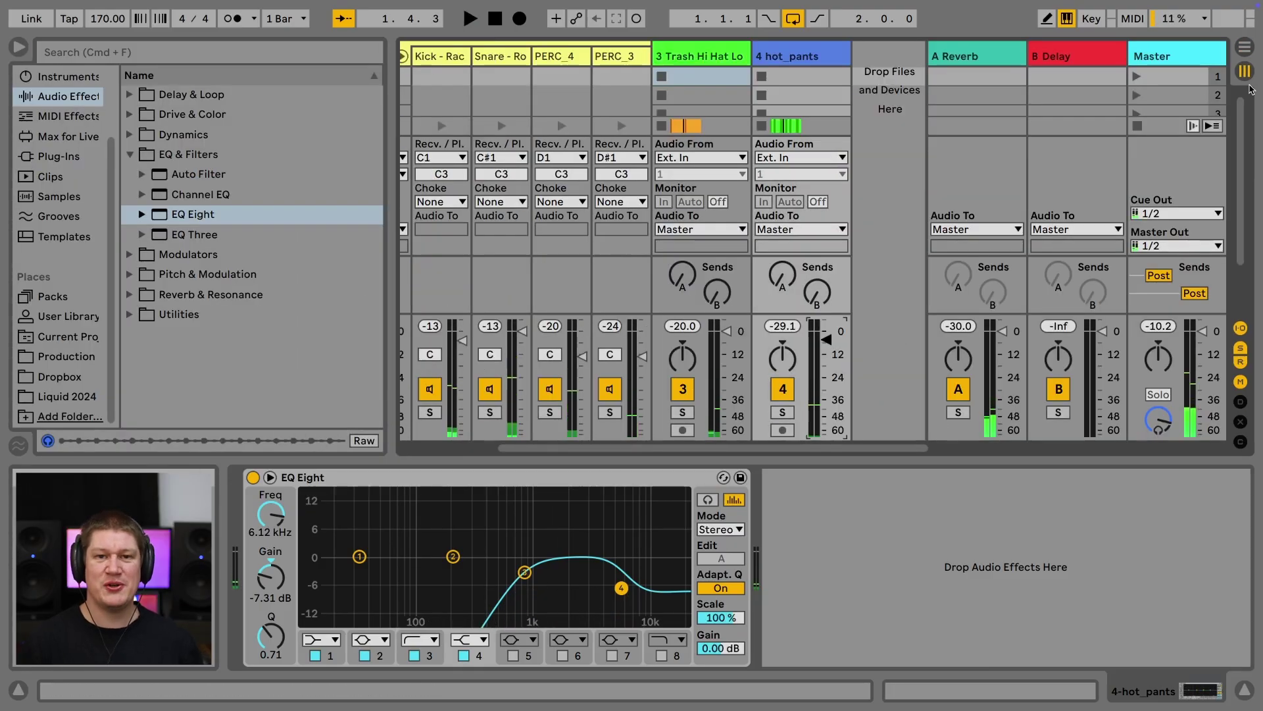
{"action": "left_click", "coordinate": [1245, 47]}
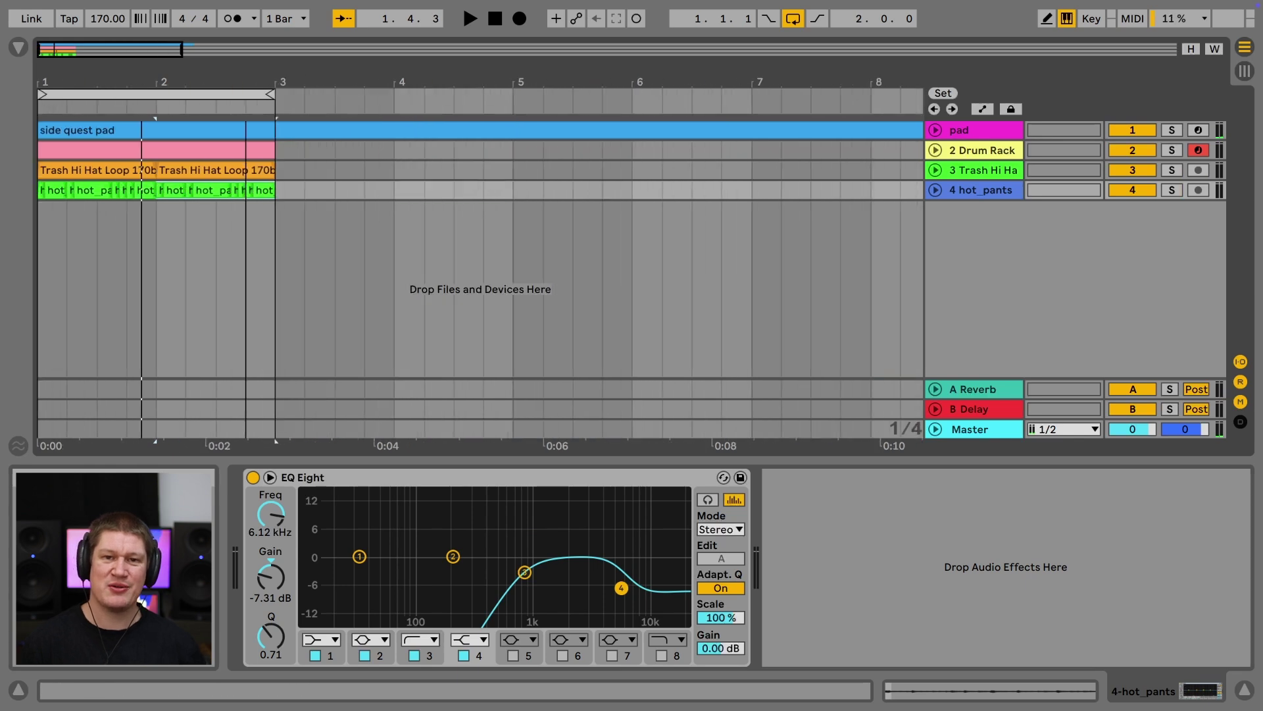
{"action": "key", "text": "ctrl+d"}
{"action": "key", "text": "ctrl+d"}
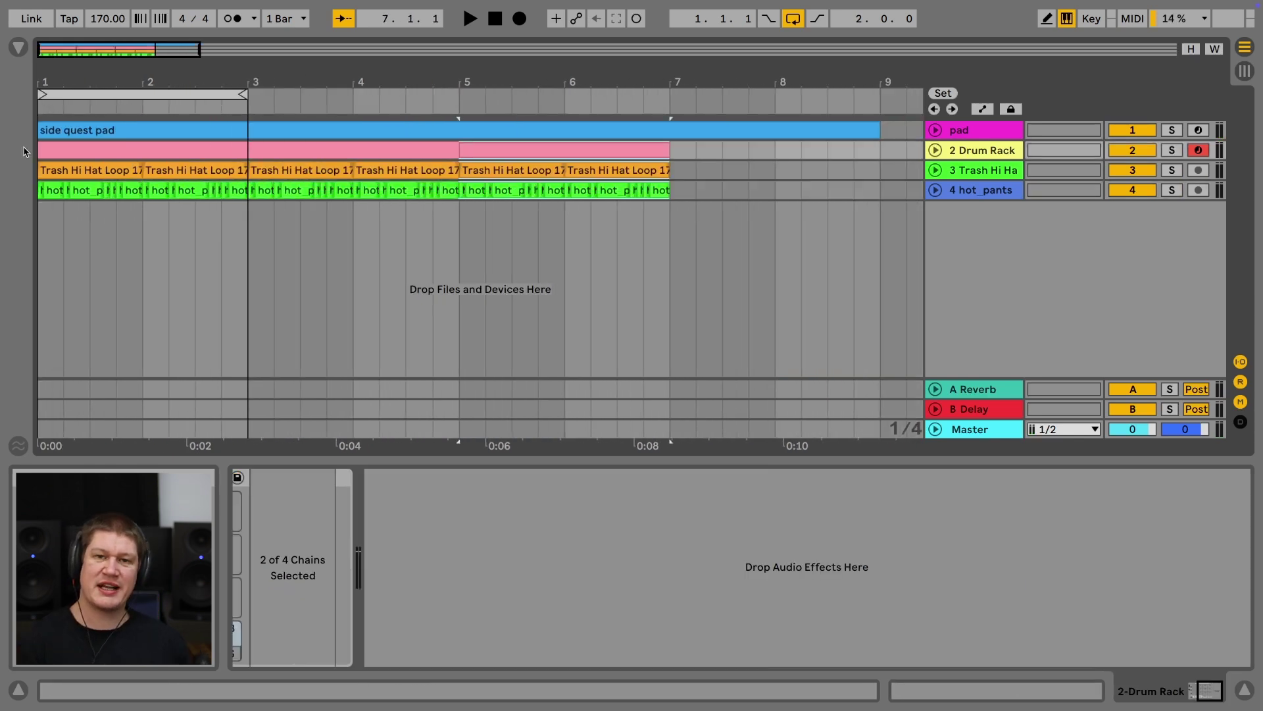
{"action": "key", "text": "ctrl+d"}
{"action": "left_click_drag", "start_coordinate": [240, 95], "coordinate": [875, 95]}
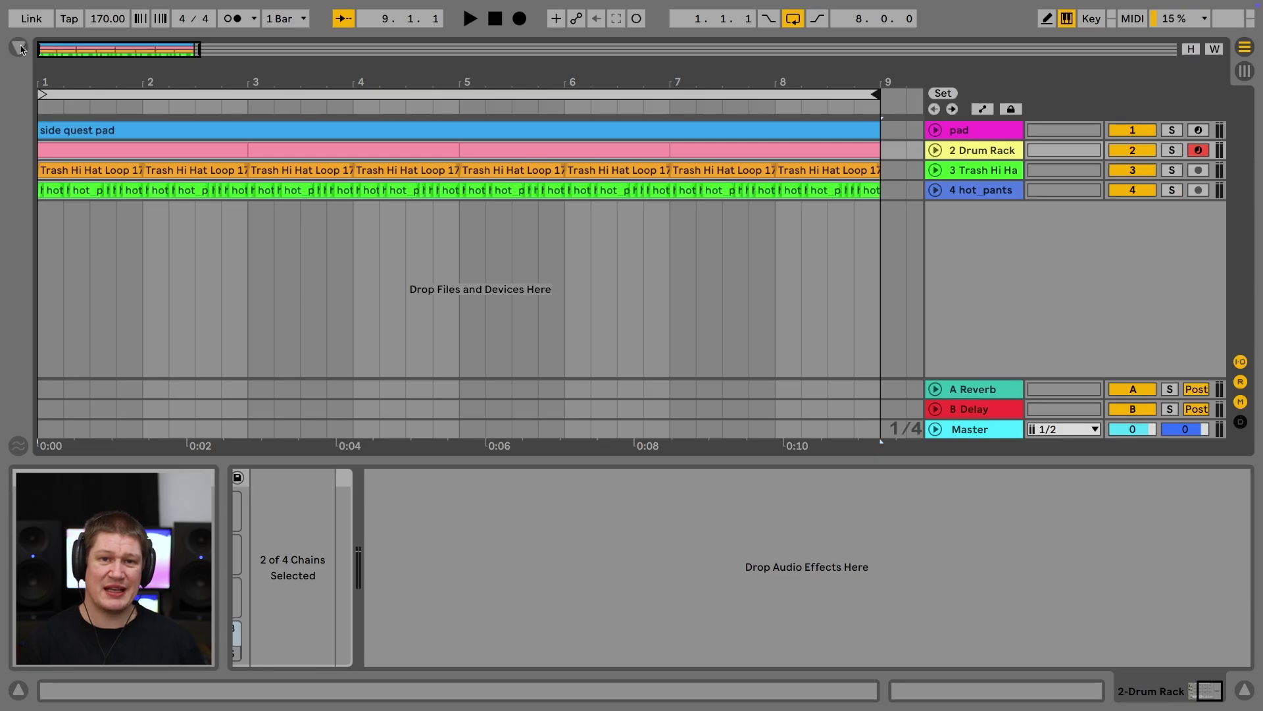
Open the Drums folder of the Session Drums Multimic pack in the browser.
{"action": "left_click", "coordinate": [18, 47]}
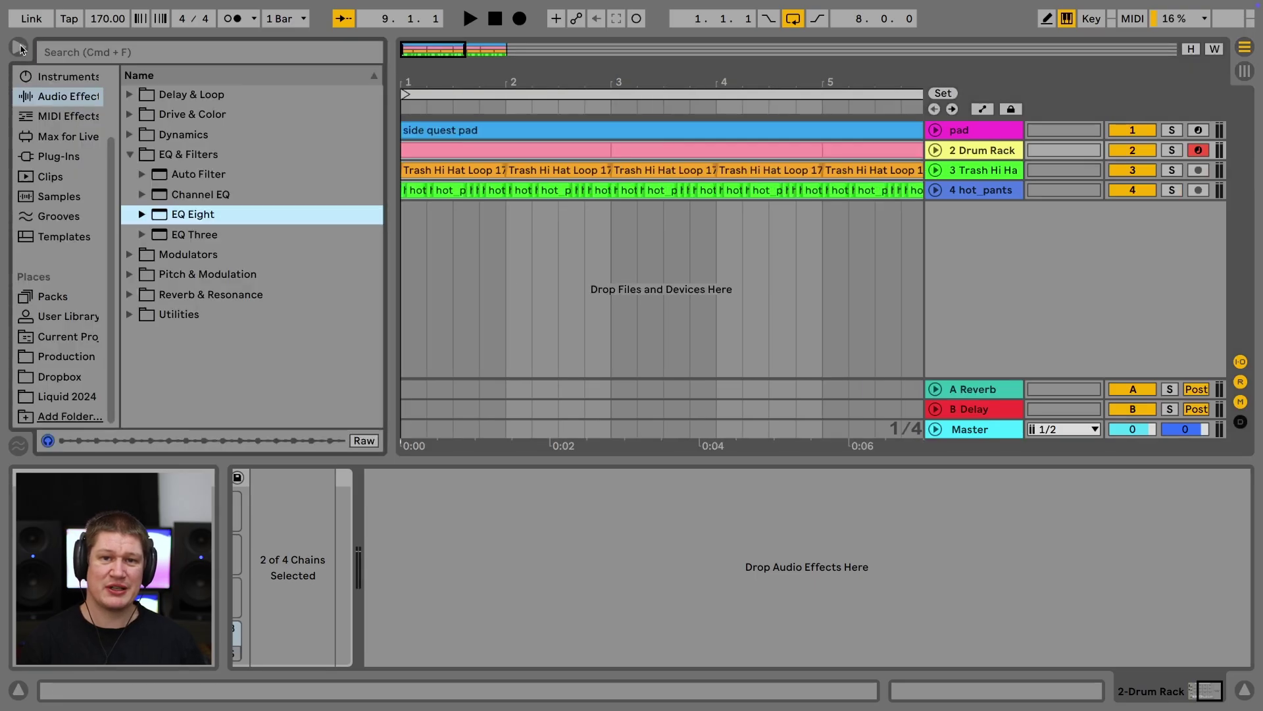
{"action": "left_click", "coordinate": [65, 297]}
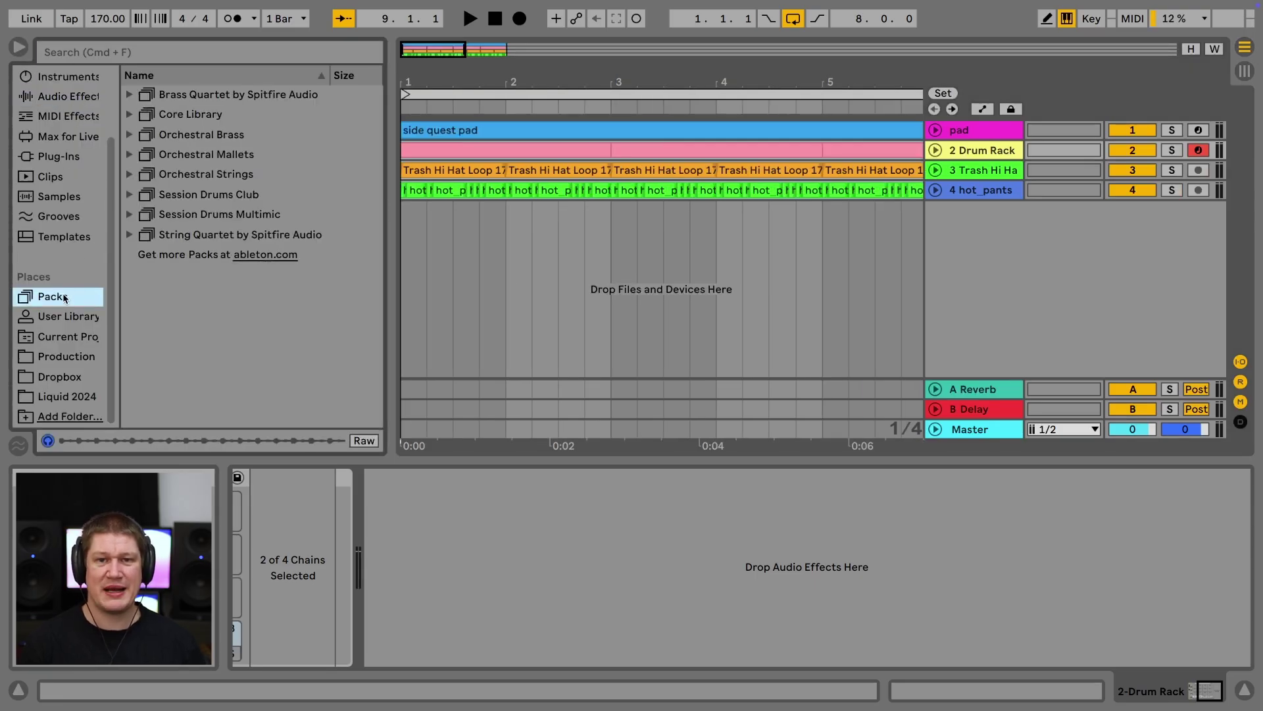
{"action": "left_click", "coordinate": [130, 215]}
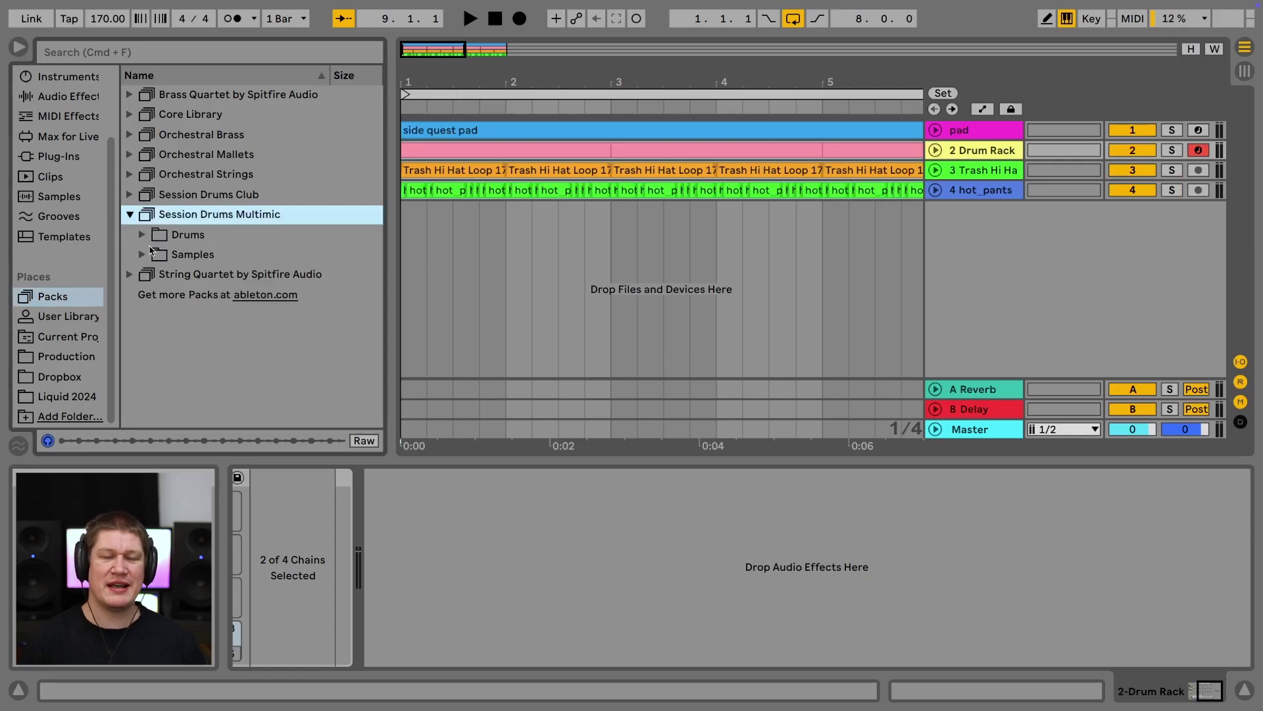
{"action": "left_click", "coordinate": [142, 235]}
Preview Kit-FlatRivets-Stick.adg and Kit-Oddities-Stick.adg, and choose Kit-BigDrums-Stick.adg.
{"action": "scroll", "coordinate": [183, 301], "scroll_direction": "down", "scroll_amount": 5}
{"action": "left_click", "coordinate": [183, 303]}
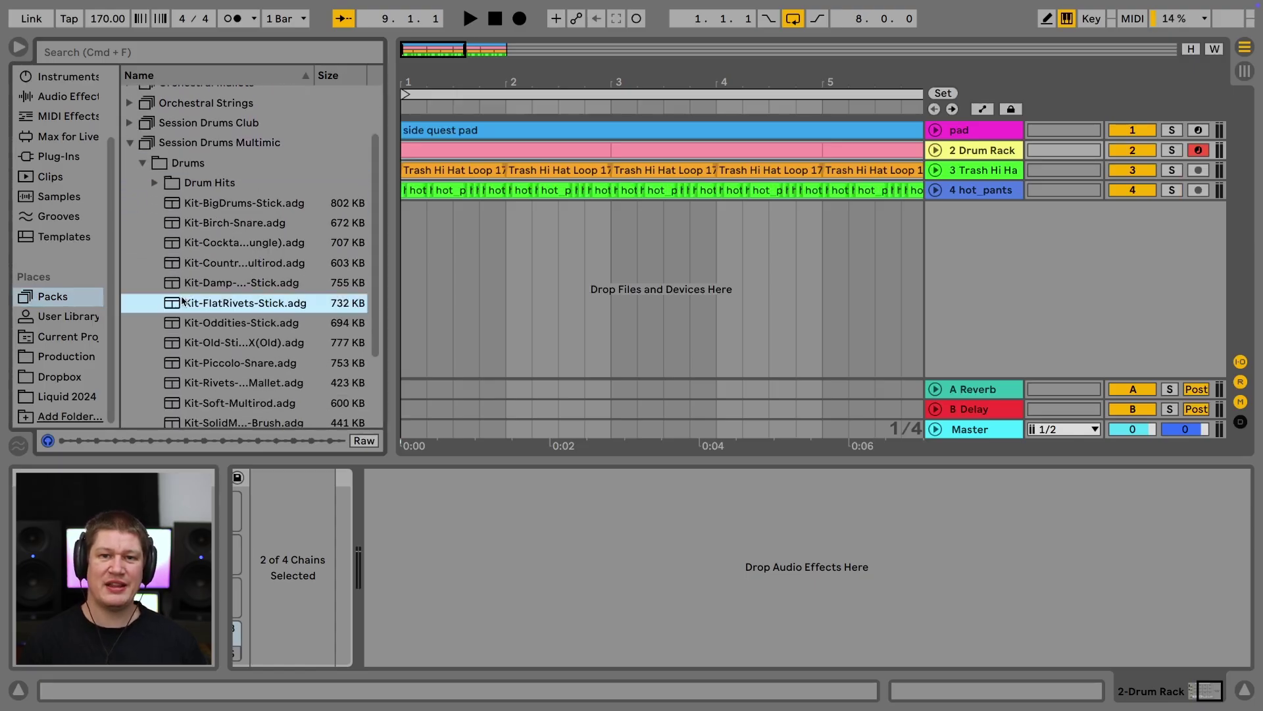
{"action": "left_click", "coordinate": [235, 323]}
{"action": "scroll", "coordinate": [229, 289], "scroll_direction": "down", "scroll_amount": 4}
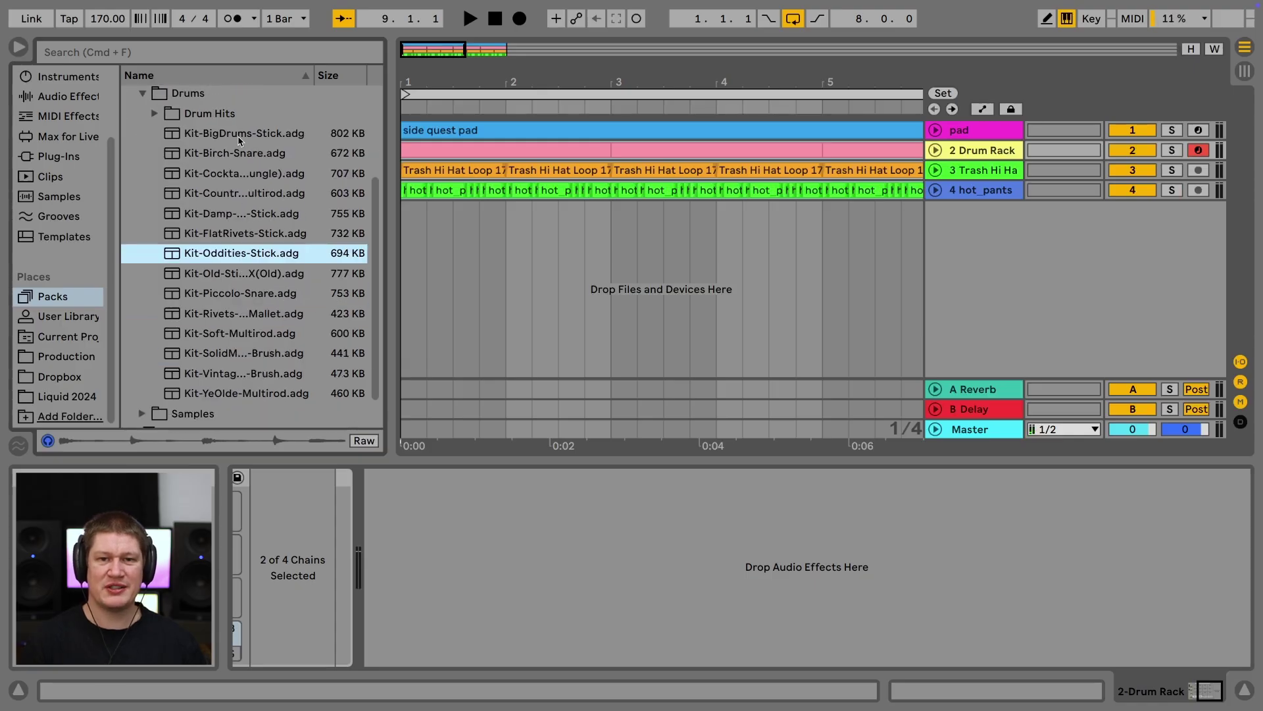
{"action": "left_click", "coordinate": [239, 135]}
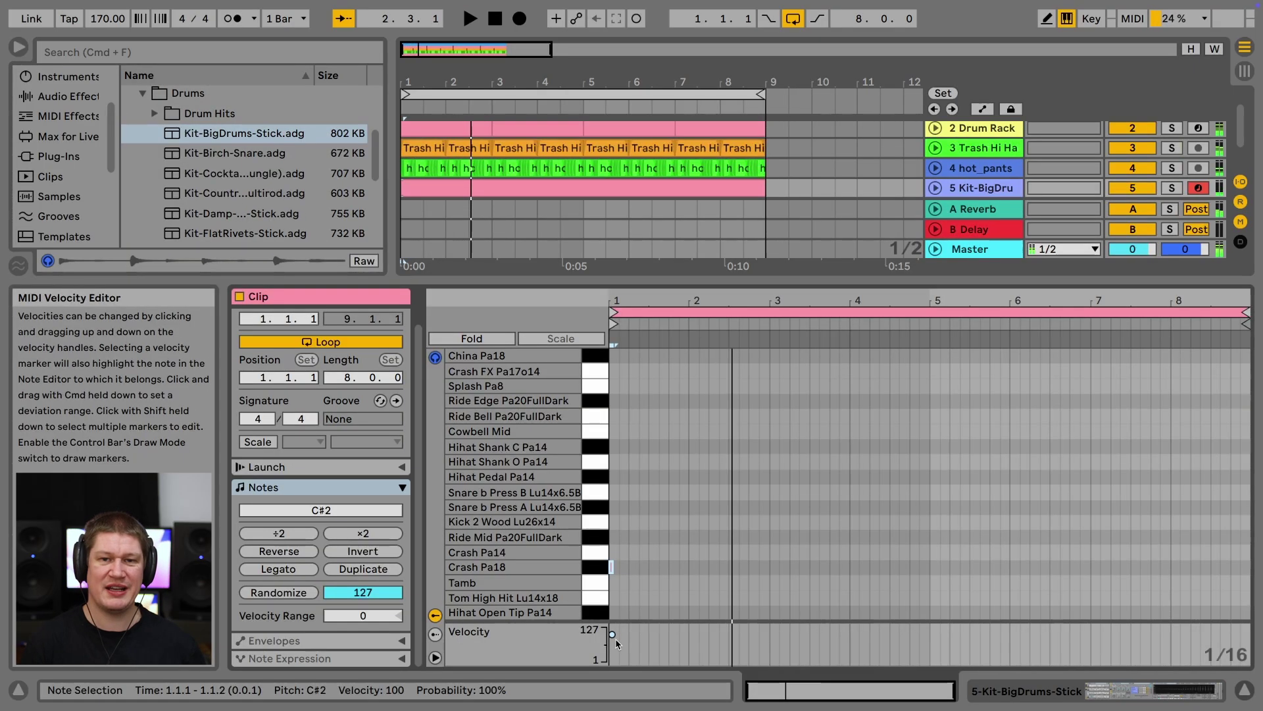
Adjust the Crash Pa18 note's velocity, trying 53 and settling on 73, and hide the note editor.
{"action": "left_click_drag", "start_coordinate": [615, 638], "coordinate": [612, 647]}
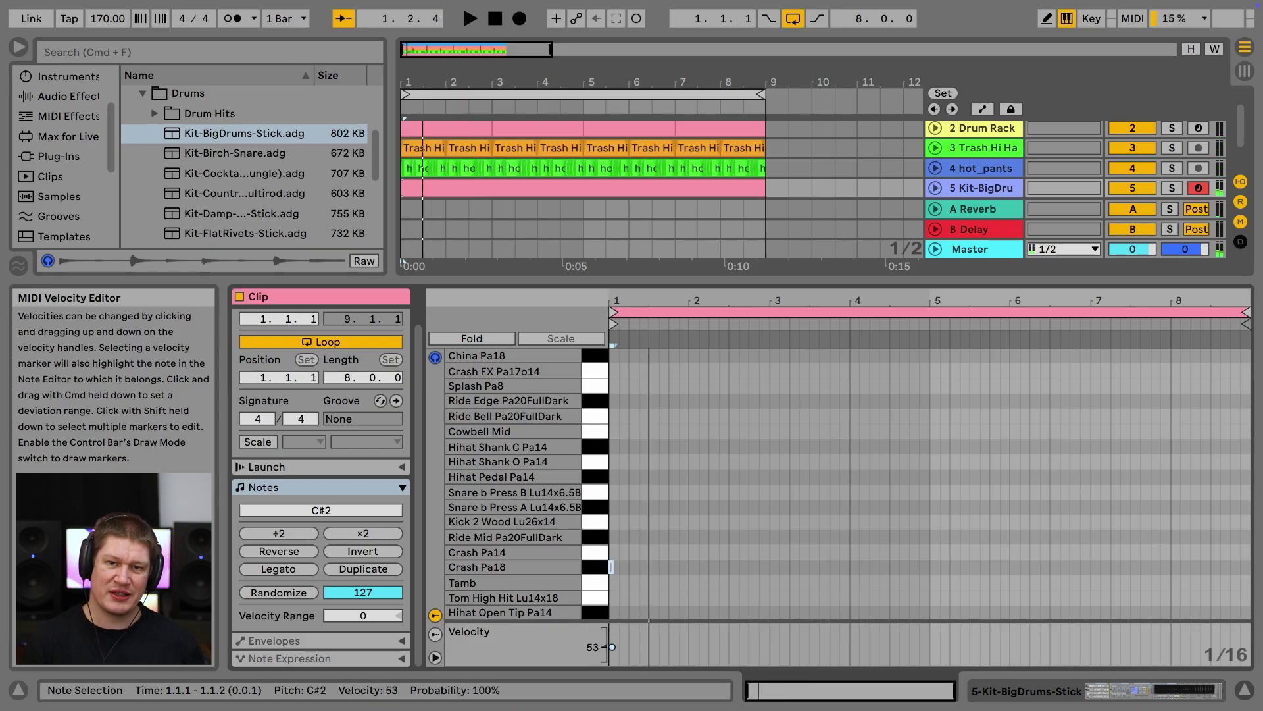
{"action": "left_click_drag", "start_coordinate": [611, 647], "coordinate": [612, 641]}
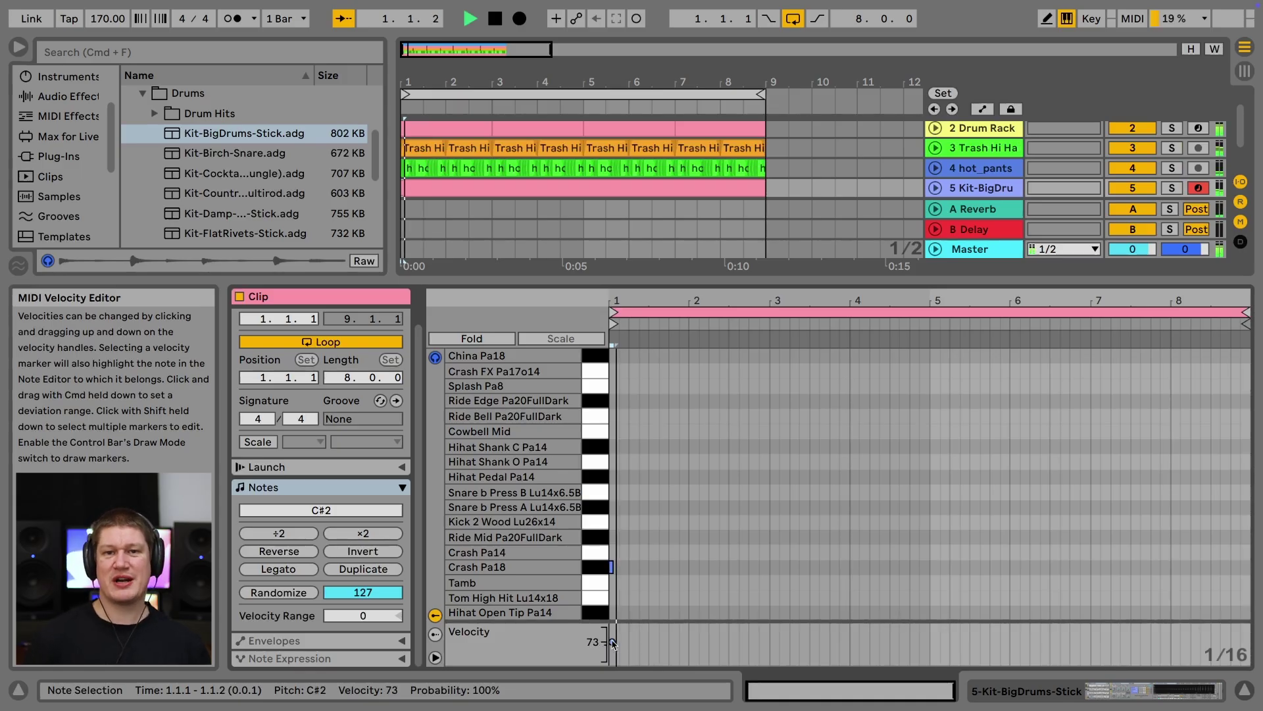
{"action": "left_click", "coordinate": [1242, 688]}
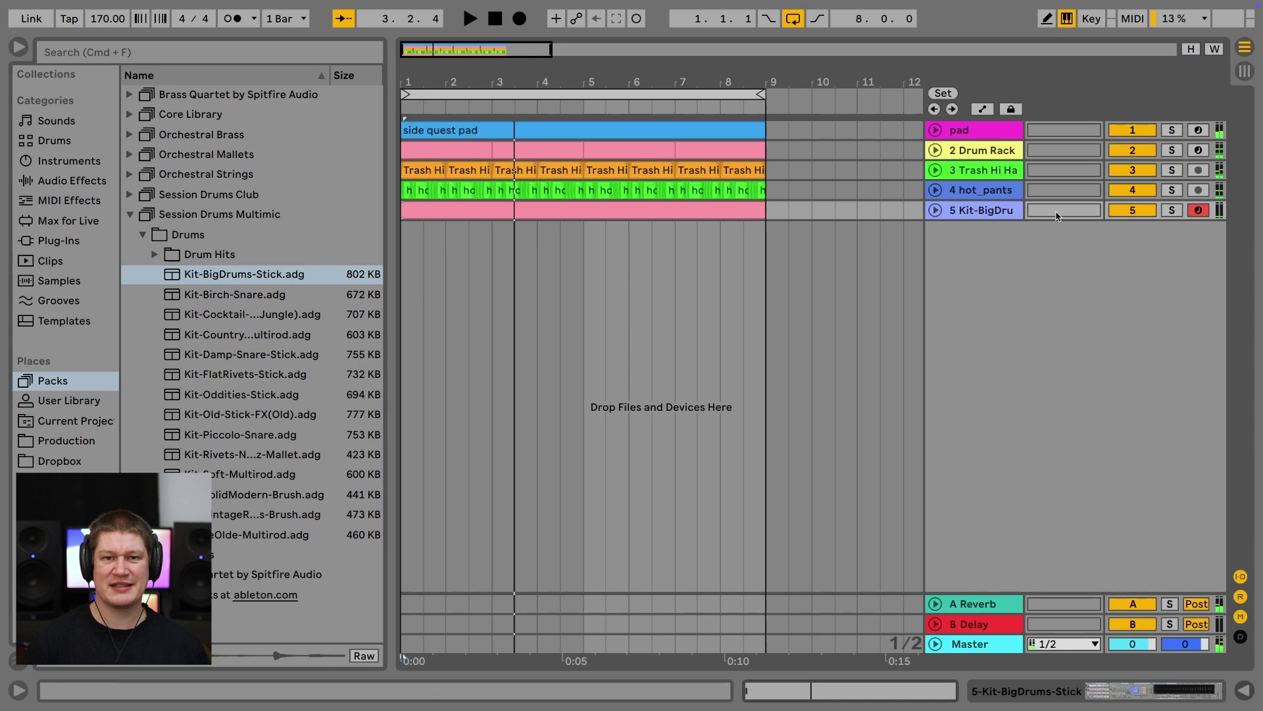
Duplicate the Kit-BigDrums crash track, then freeze and flatten the copy to audio.
{"action": "key", "text": "space"}
{"action": "key", "text": "super+d"}
{"action": "right_click", "coordinate": [986, 231]}
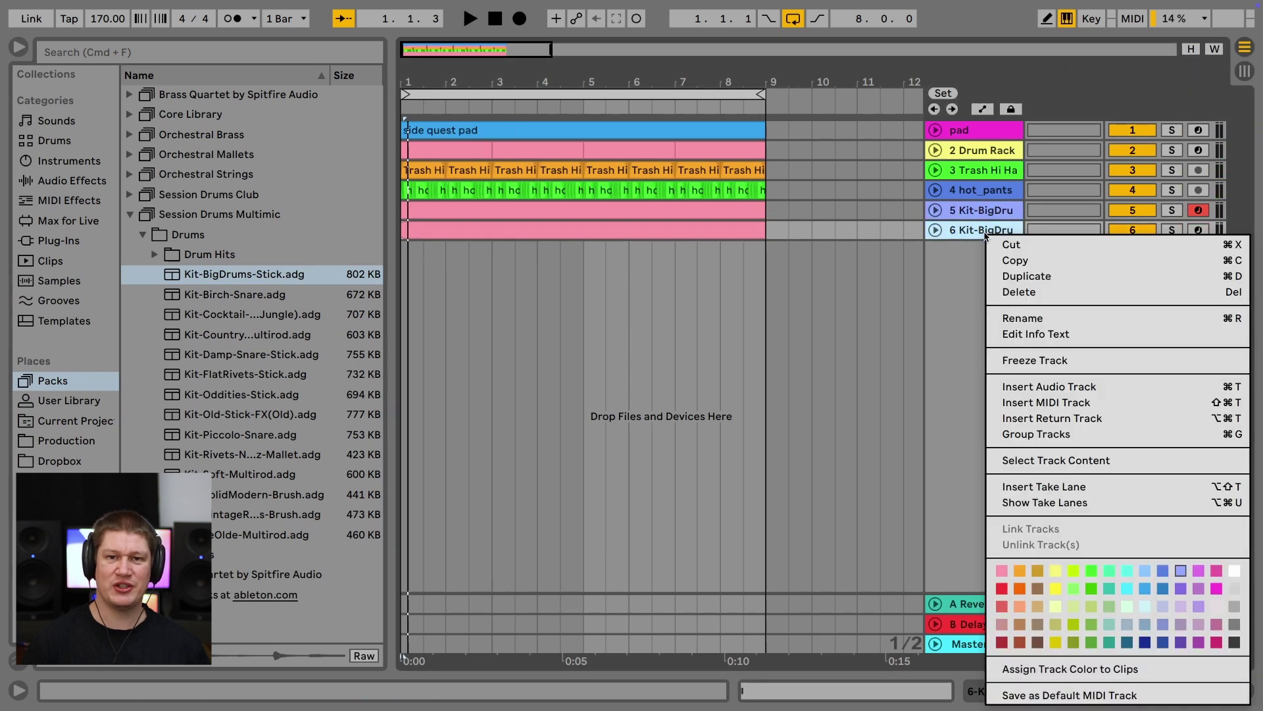
{"action": "left_click", "coordinate": [1006, 362]}
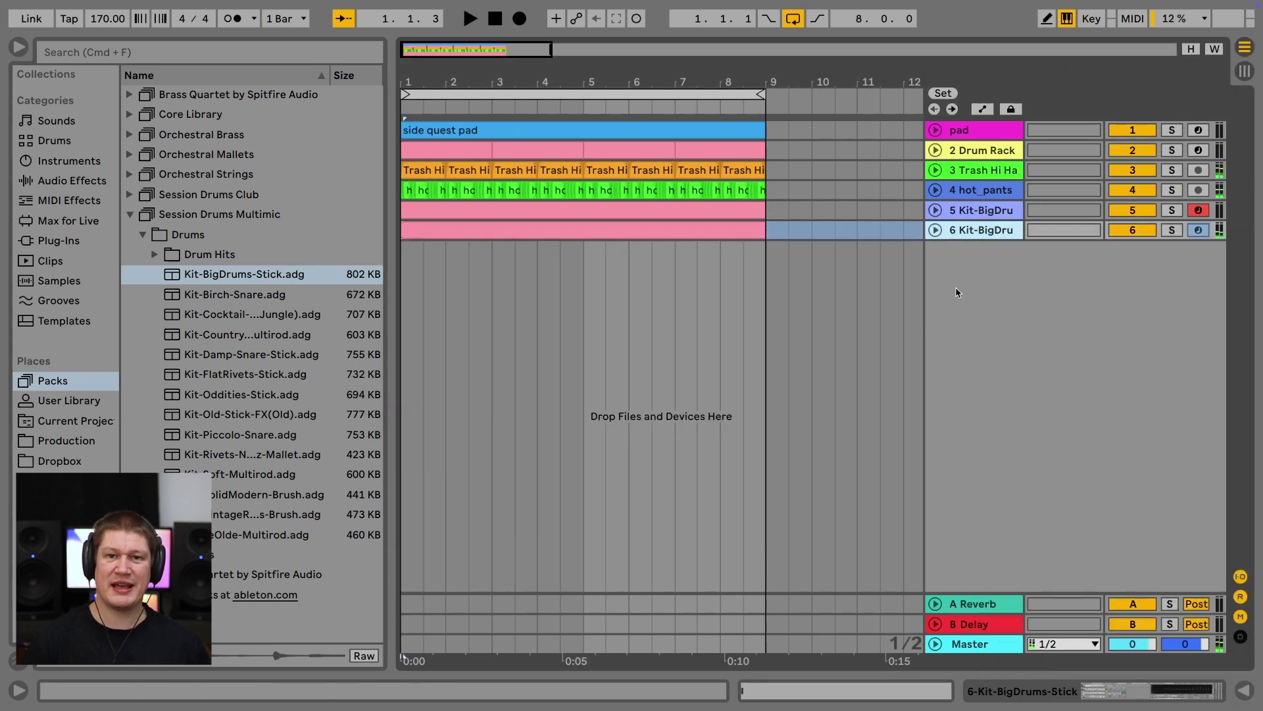
{"action": "right_click", "coordinate": [997, 234]}
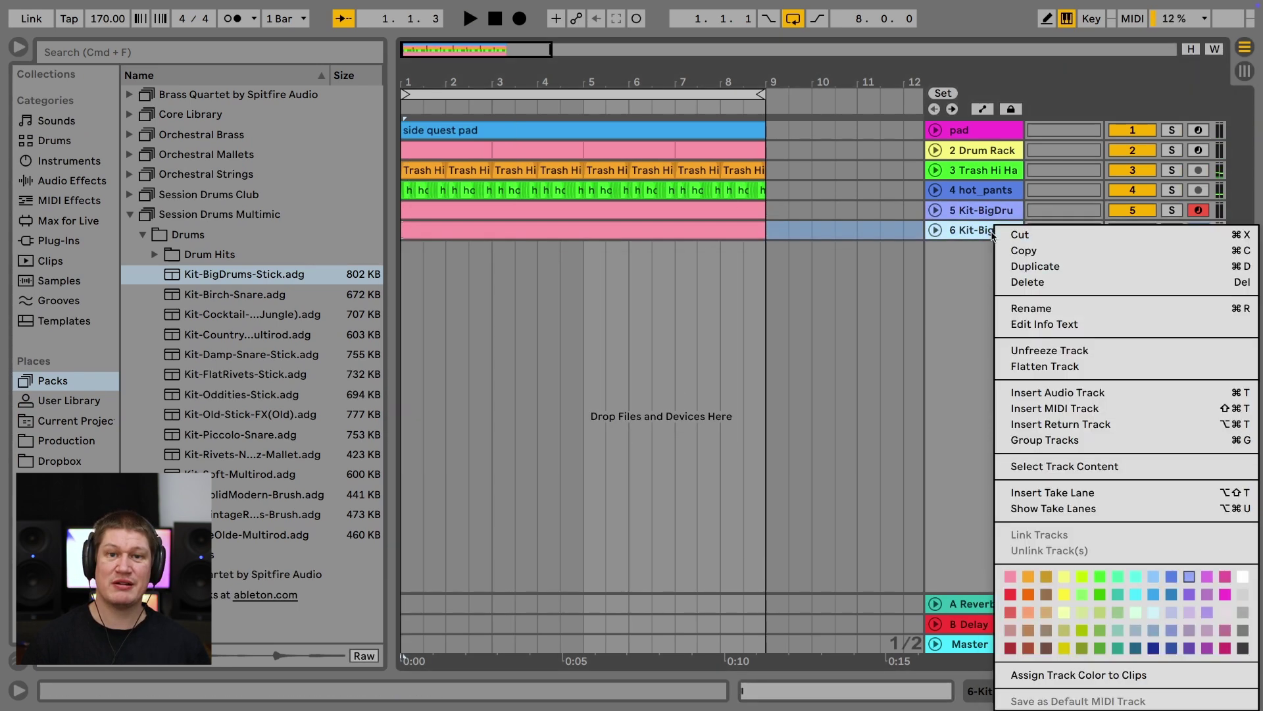
{"action": "left_click", "coordinate": [1036, 366]}
Reverse the frozen audio clip on the duplicated crash track.
{"action": "double_click", "coordinate": [684, 230]}
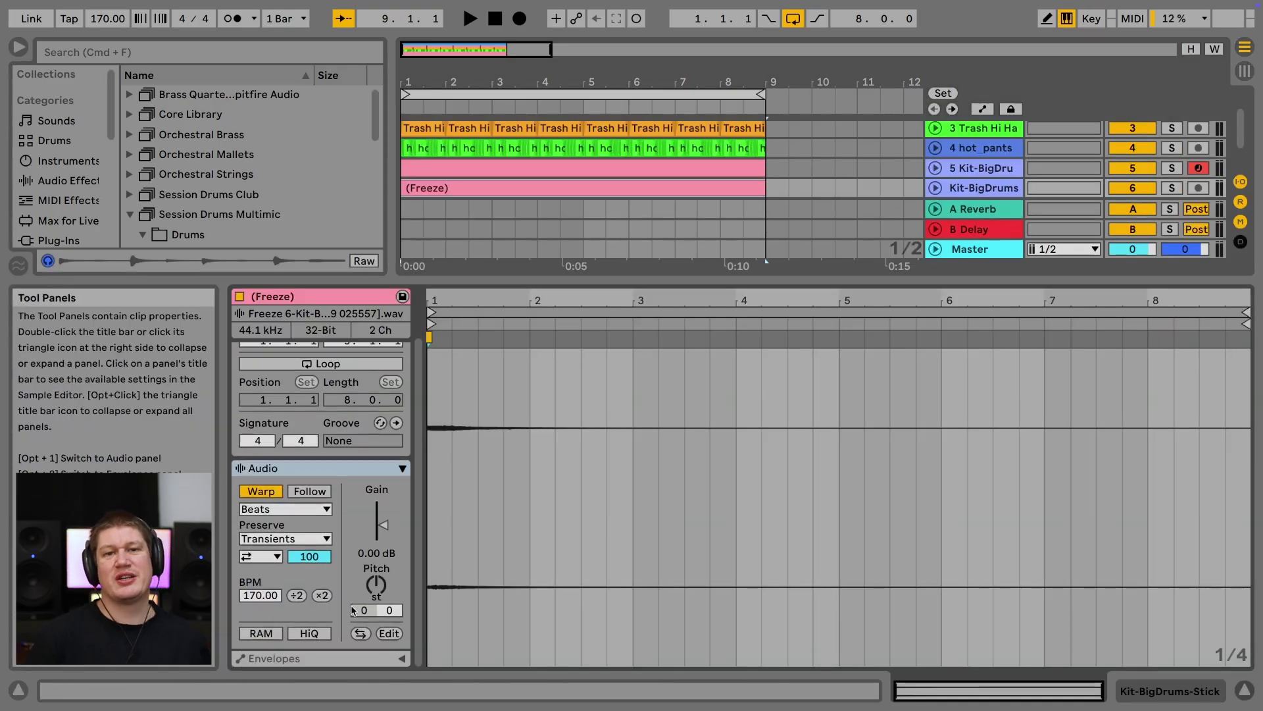
{"action": "left_click", "coordinate": [360, 633]}
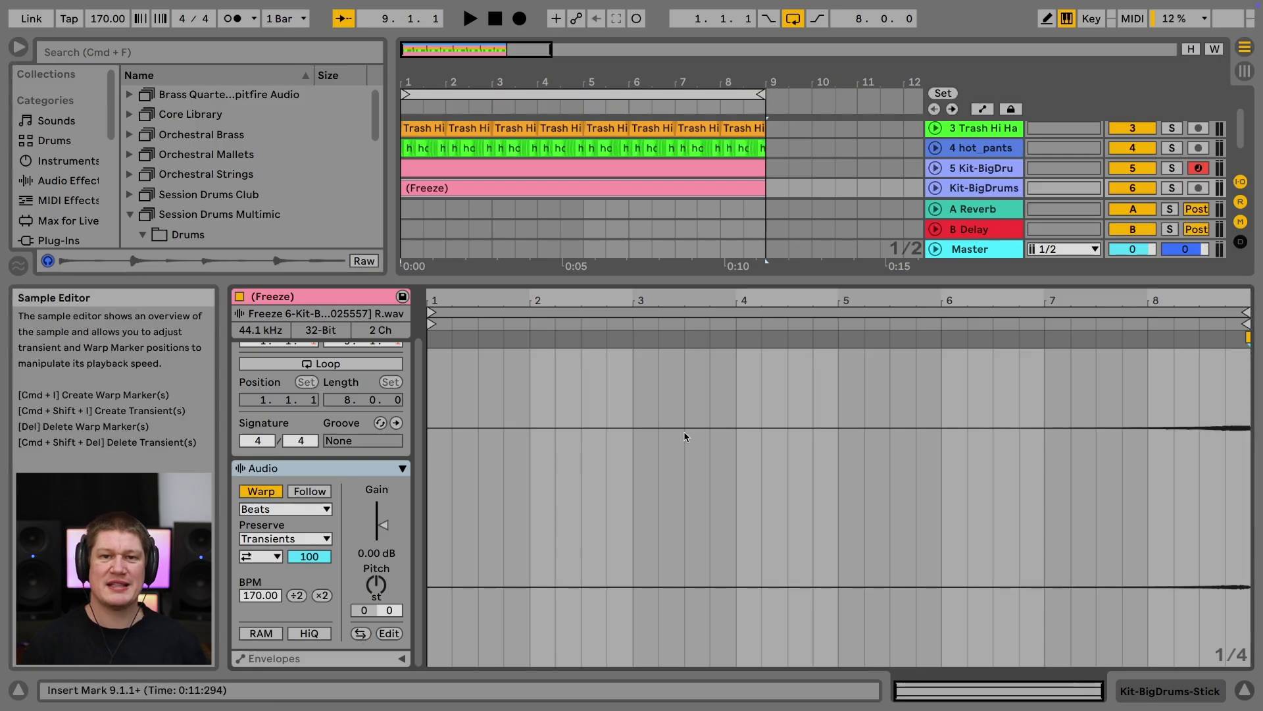
{"action": "left_click", "coordinate": [705, 207]}
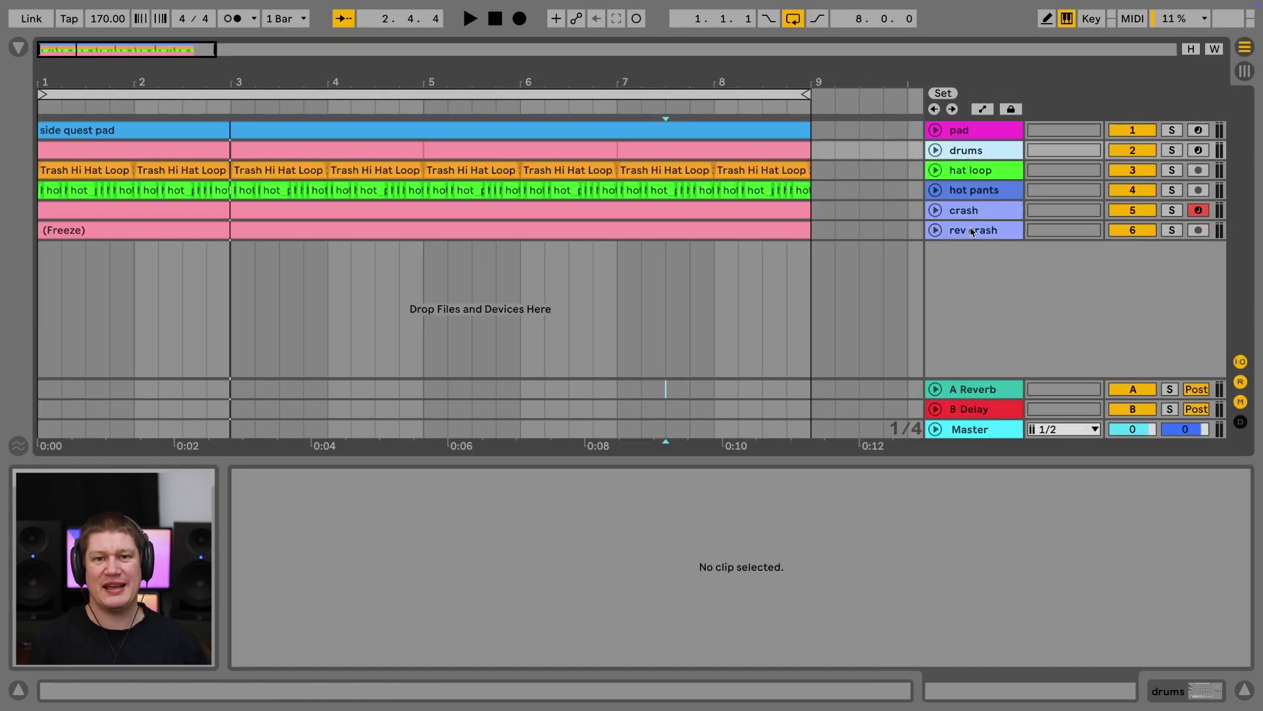
Group the drums, hat loop, hot pants, crash and rev crash tracks, name the group DRUMS and fold it.
{"action": "left_click", "coordinate": [972, 231], "text": "shift"}
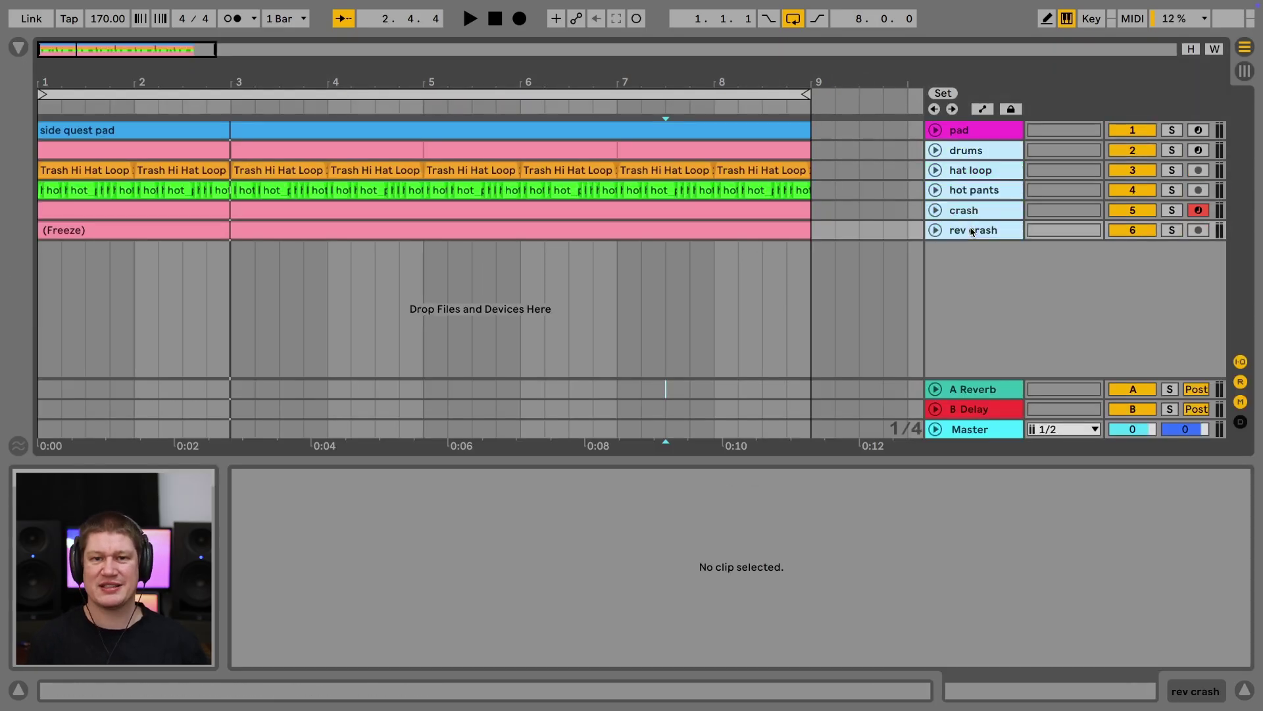
{"action": "key", "text": "ctrl+g"}
{"action": "key", "text": "ctrl+r"}
{"action": "type", "text": "DRU"}
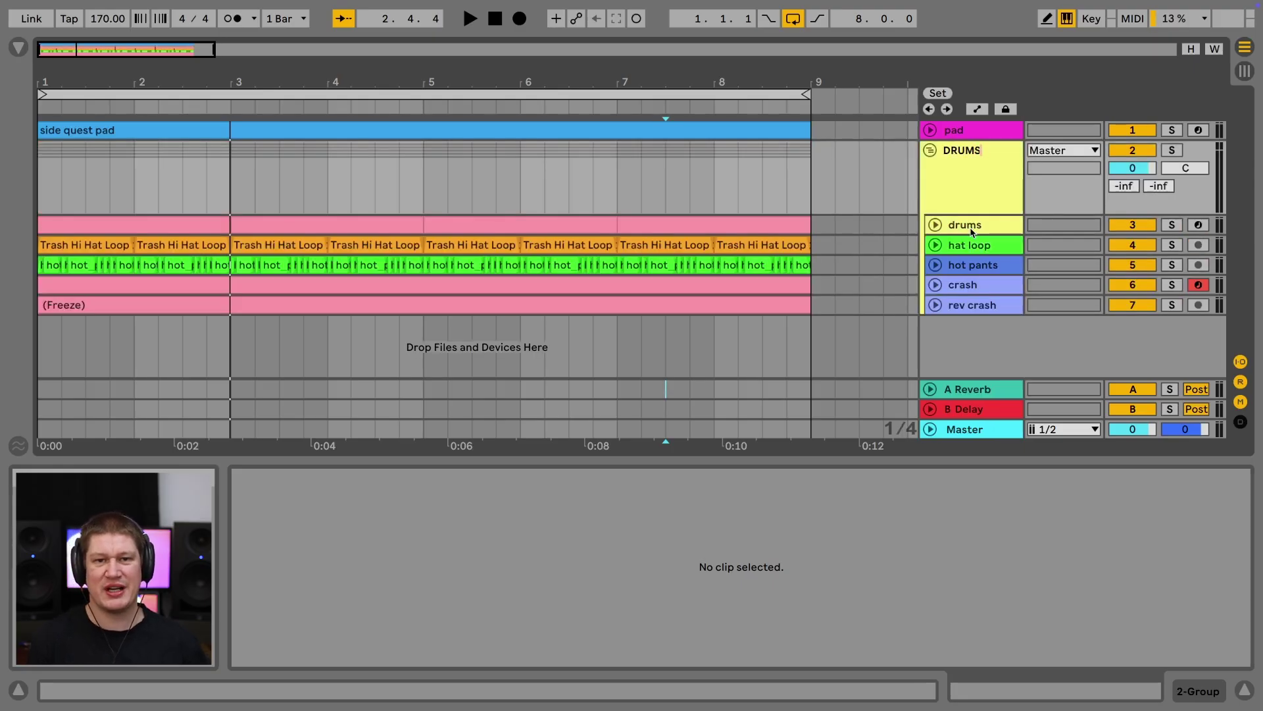
{"action": "key", "text": "Return"}
{"action": "left_click", "coordinate": [932, 151]}
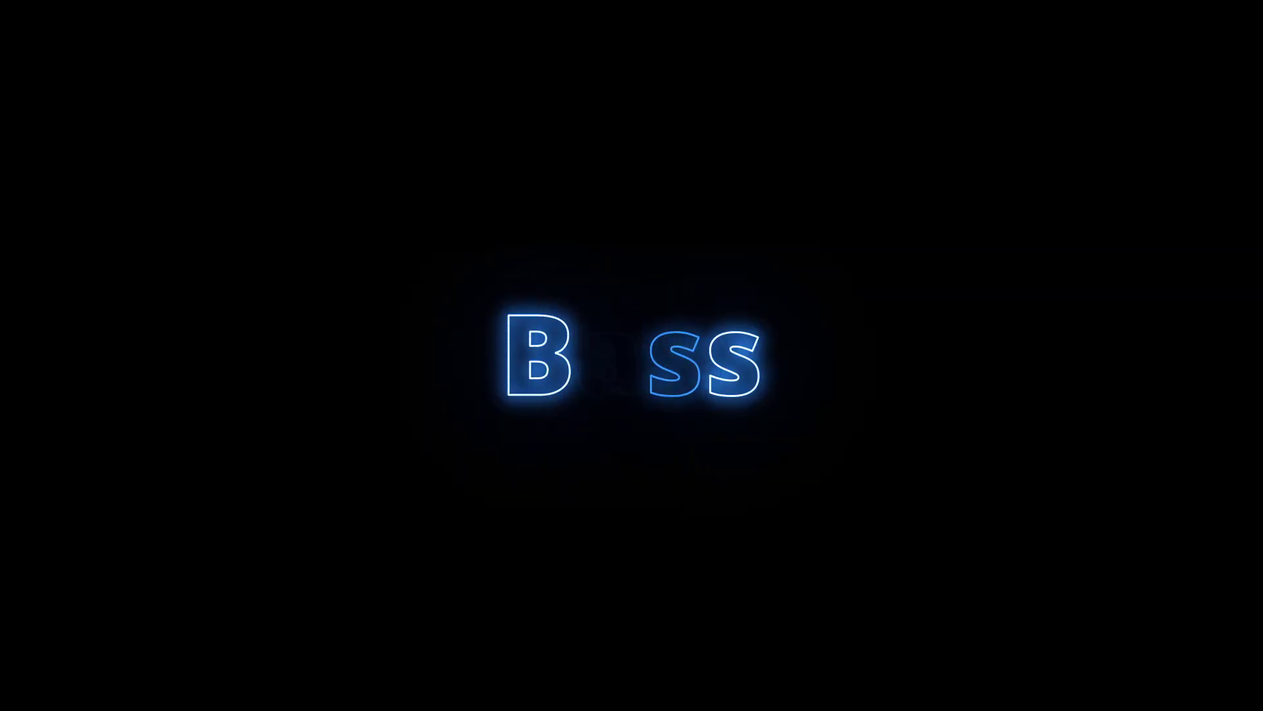
Load Wavetable on a new track, enable Osc 2, and set its wavetable position to 26 % and level to -17 dB.
{"action": "left_click_drag", "start_coordinate": [187, 334], "coordinate": [433, 229]}
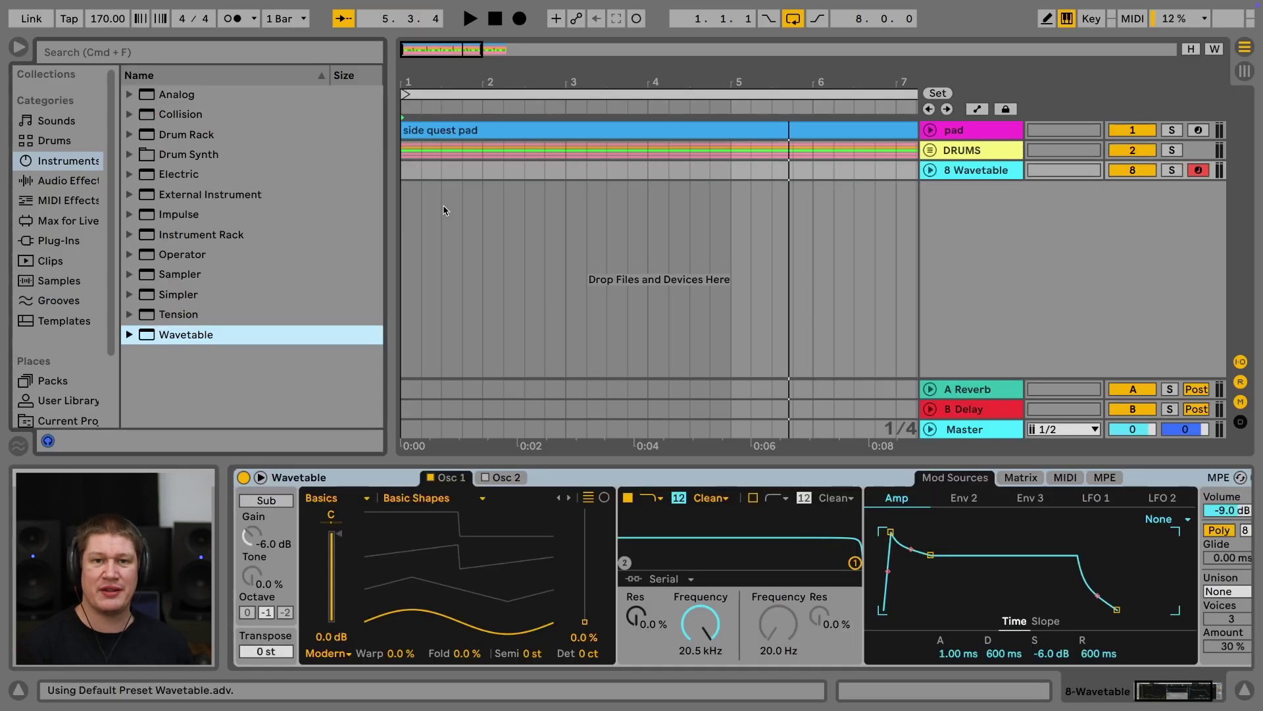
{"action": "left_click", "coordinate": [485, 478]}
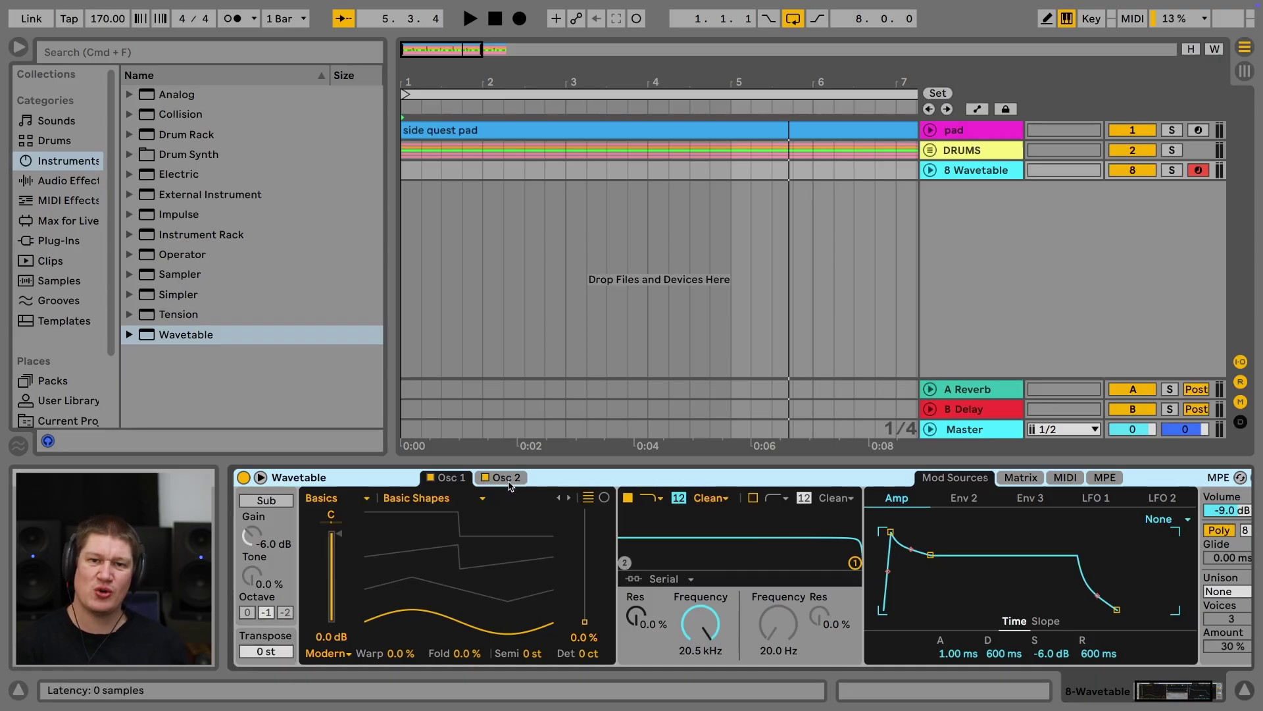
{"action": "left_click", "coordinate": [509, 481]}
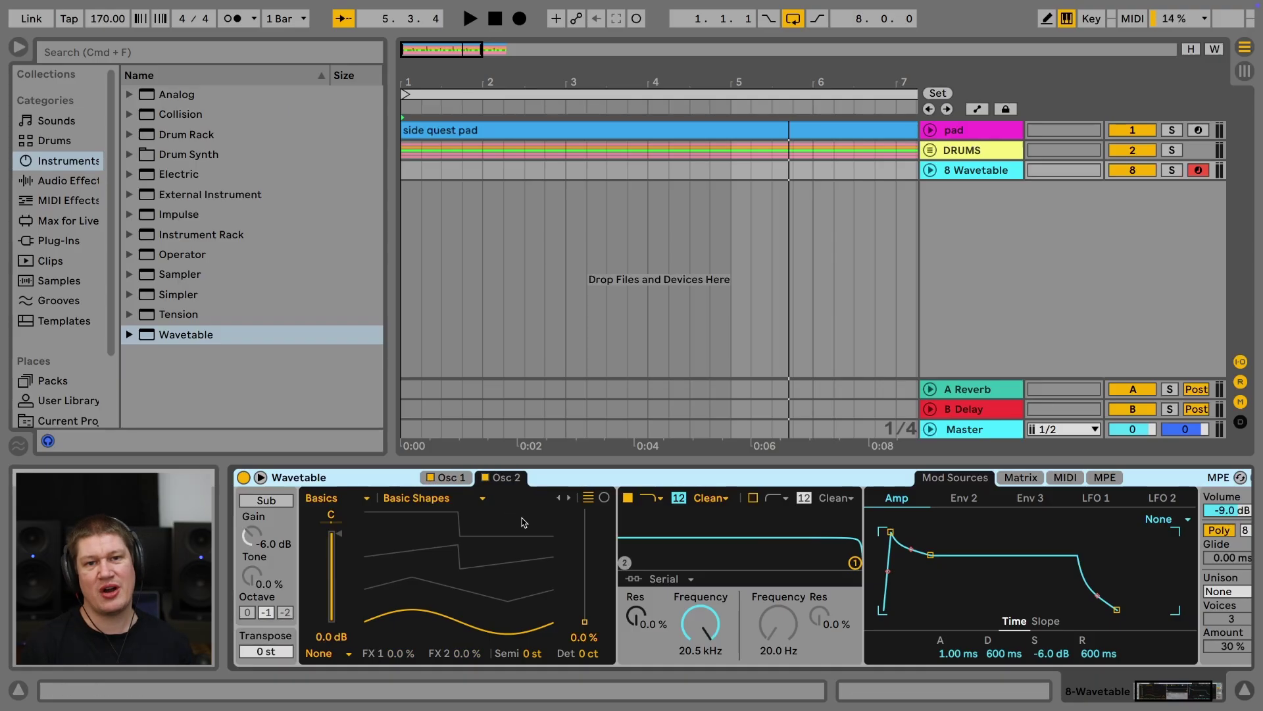
{"action": "left_click_drag", "start_coordinate": [584, 621], "coordinate": [584, 592]}
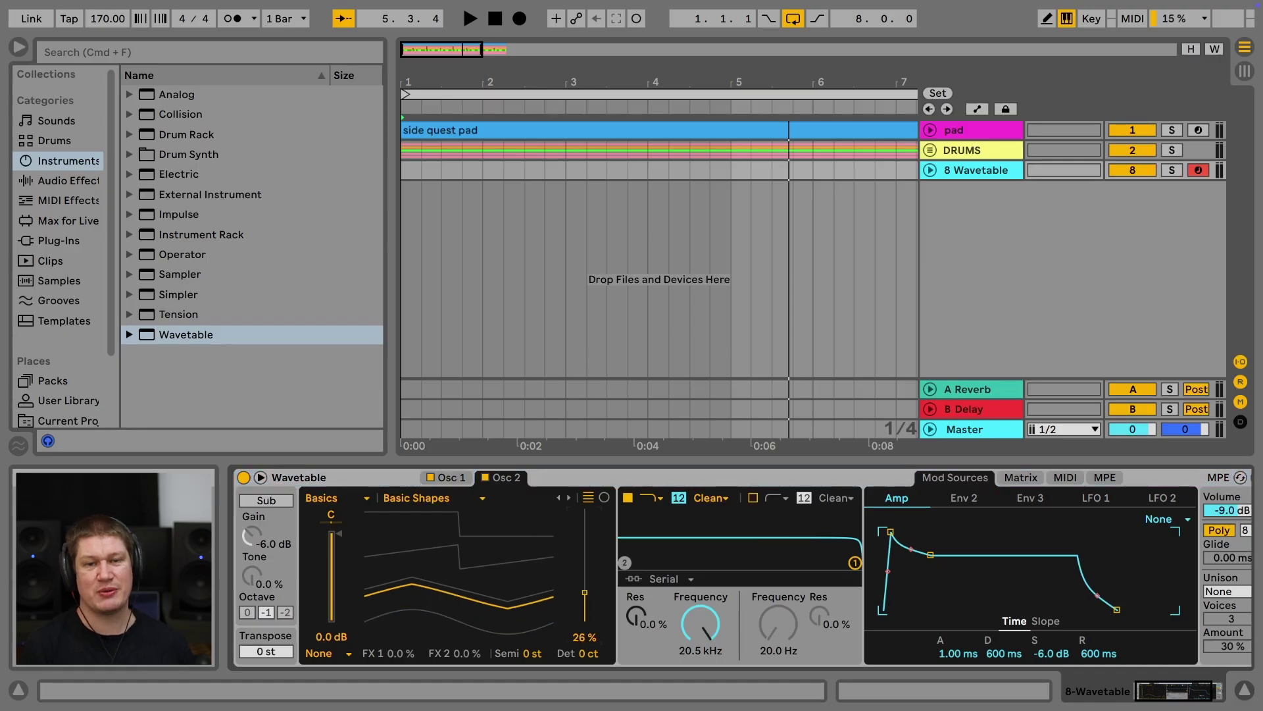
{"action": "left_click_drag", "start_coordinate": [340, 534], "coordinate": [340, 608]}
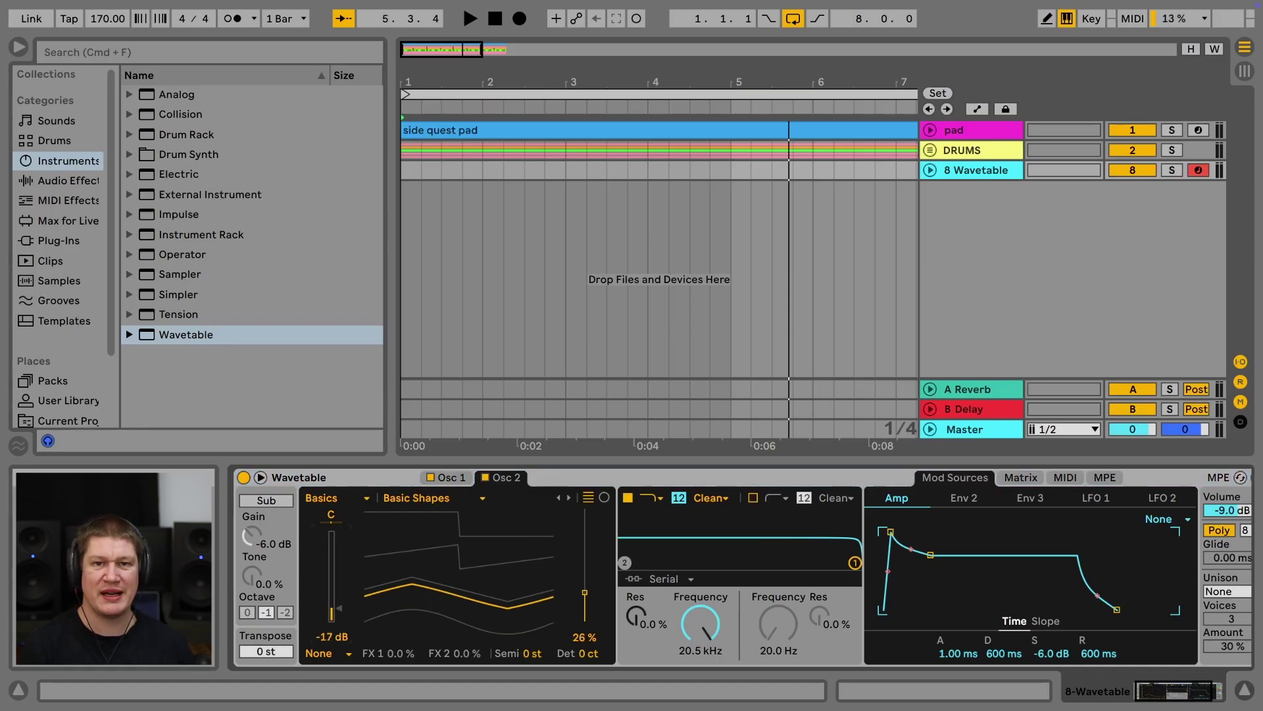
Set Wavetable's Filter 1 to 178 Hz with 16 % resonance and modulate its frequency with LFO 1 by 6.2.
{"action": "left_click_drag", "start_coordinate": [854, 563], "coordinate": [698, 556]}
{"action": "left_click", "coordinate": [1096, 497]}
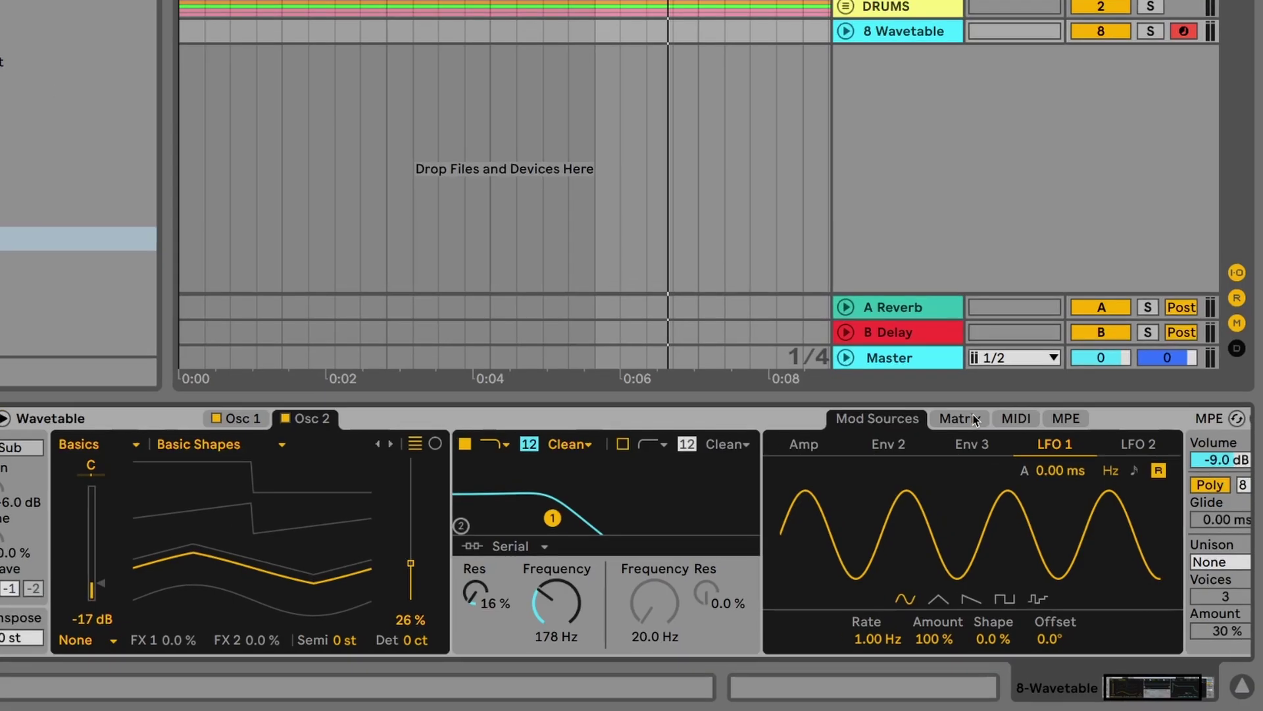
{"action": "left_click", "coordinate": [959, 419]}
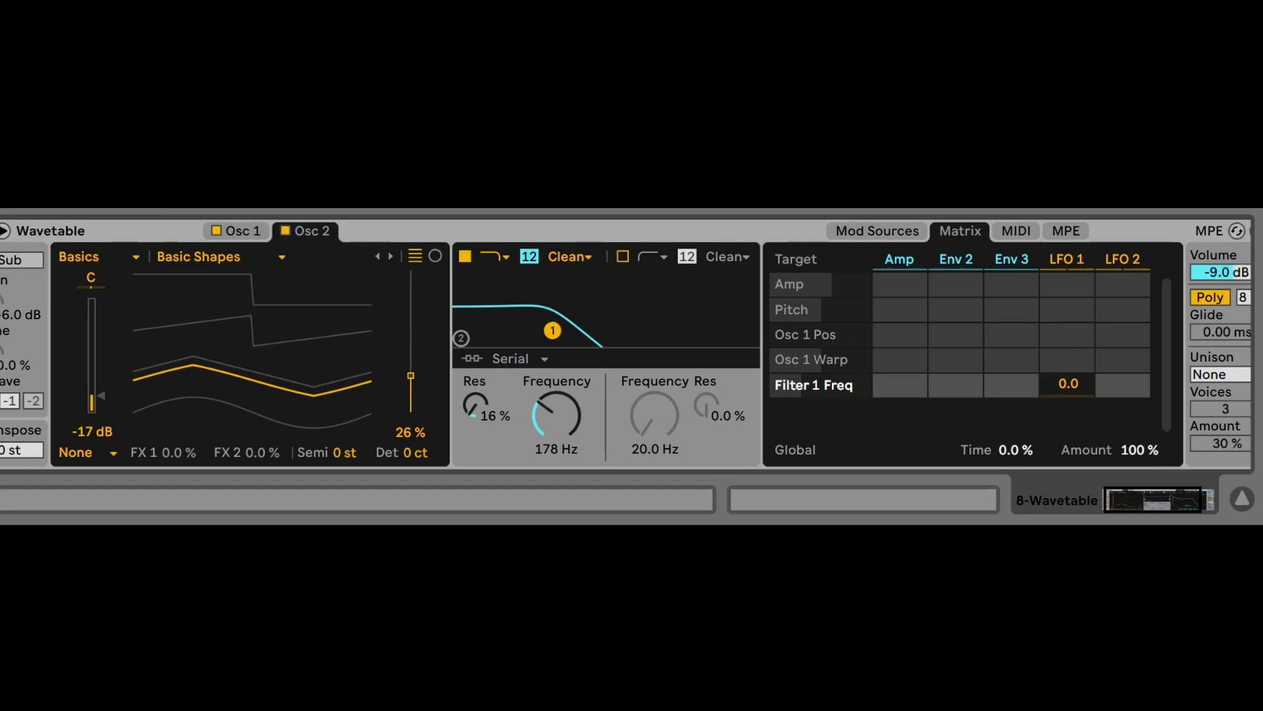
{"action": "left_click_drag", "start_coordinate": [1068, 384], "coordinate": [1068, 389]}
{"action": "left_click_drag", "start_coordinate": [1068, 383], "coordinate": [1068, 375]}
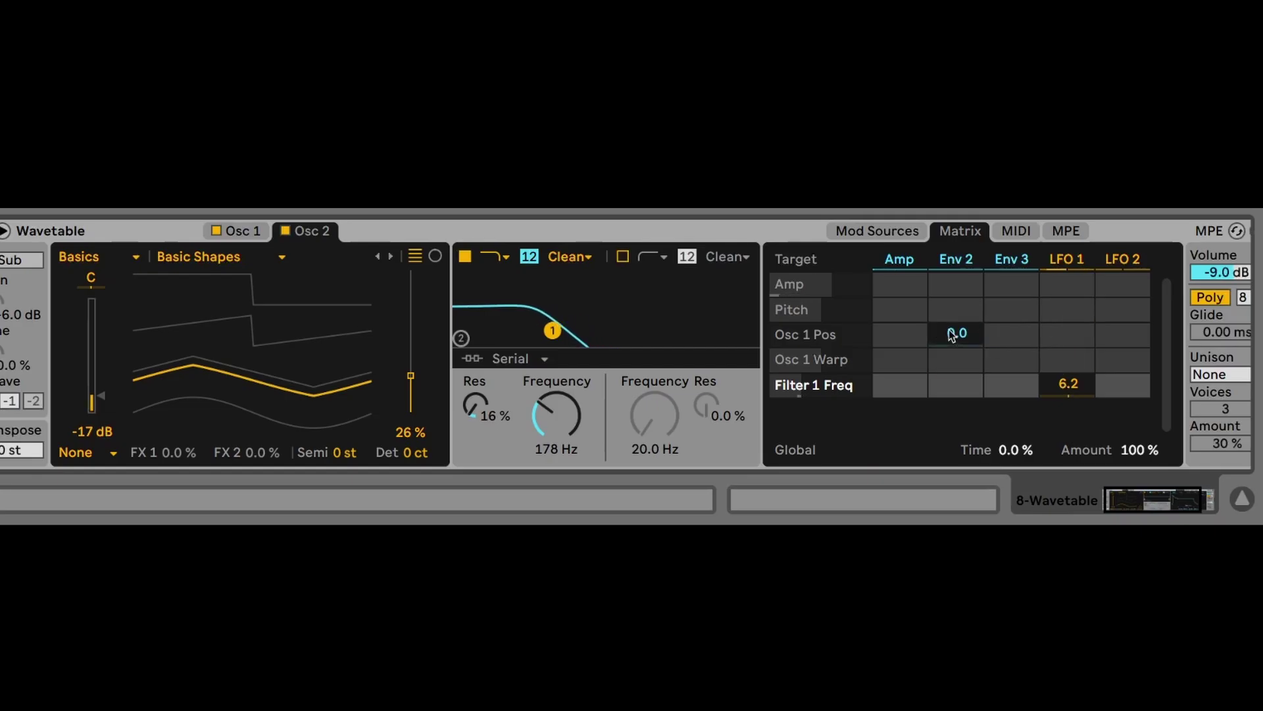
Sync LFO 1 to the tempo and set its rate to 1/6.
{"action": "left_click", "coordinate": [1071, 262]}
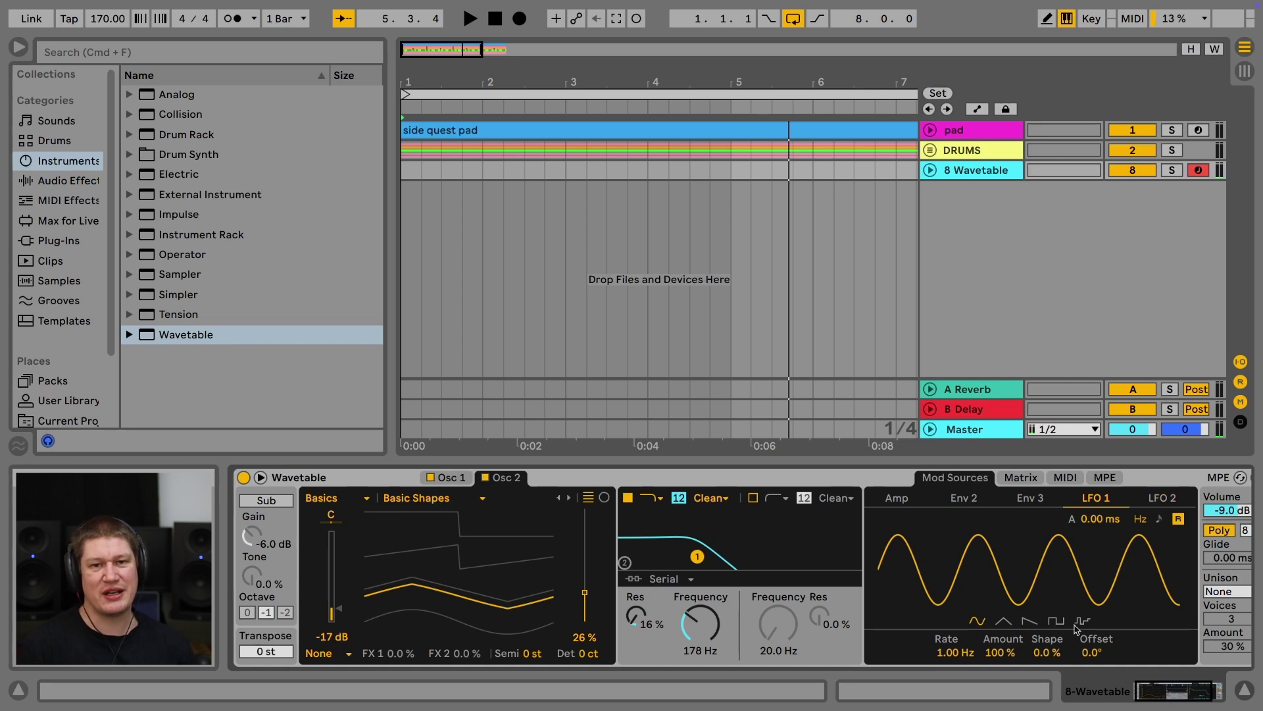
{"action": "left_click", "coordinate": [1159, 519]}
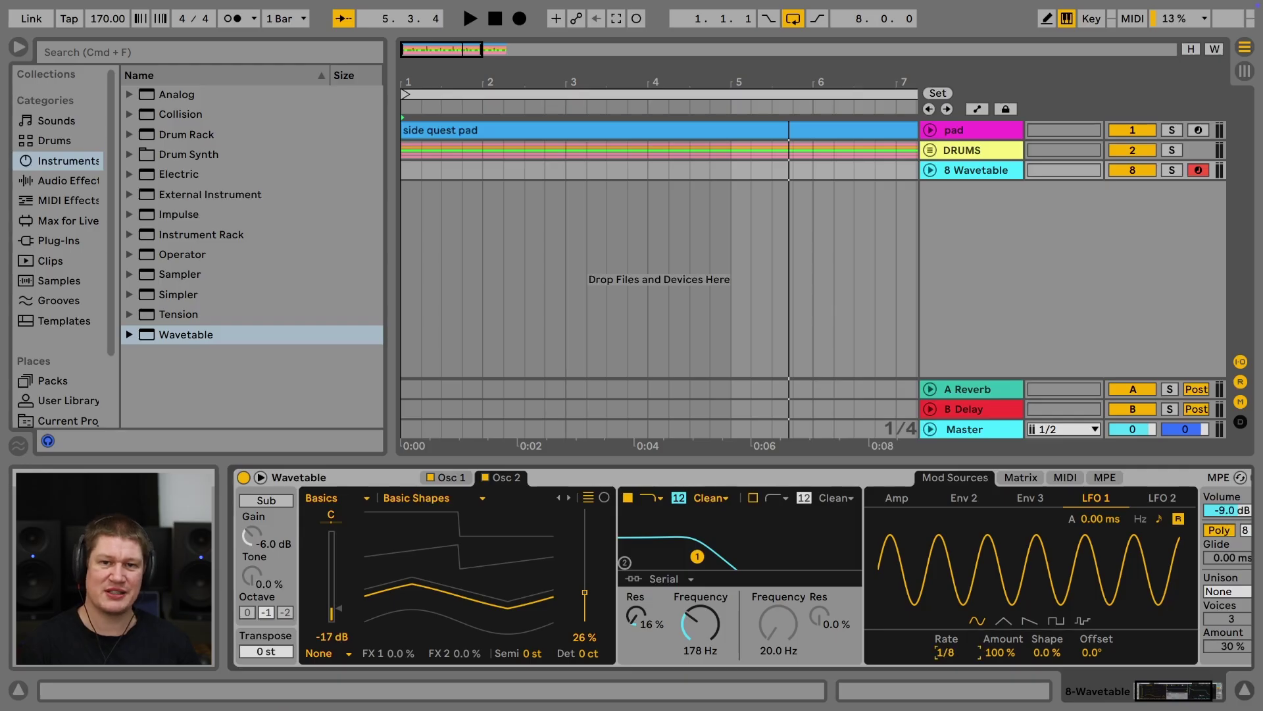
{"action": "left_click_drag", "start_coordinate": [946, 652], "coordinate": [946, 660]}
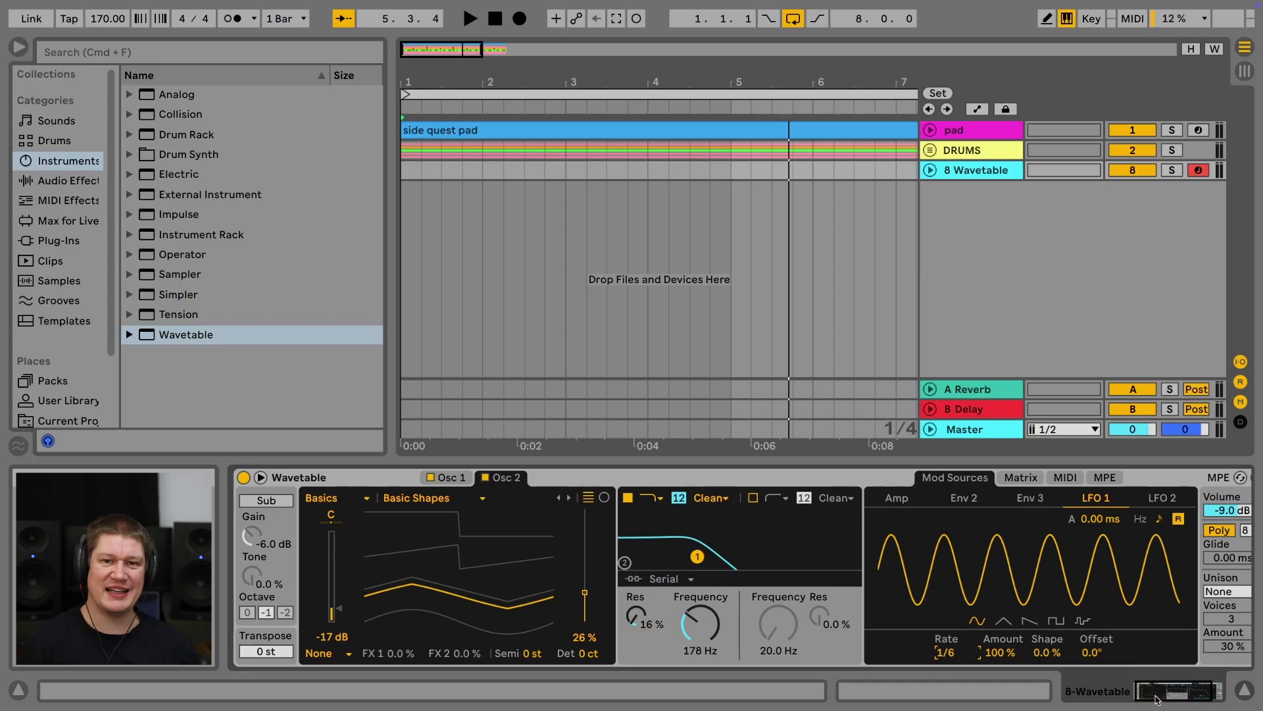
Switch Wavetable to Mono and set its Glide to 88.4 ms.
{"action": "left_click", "coordinate": [1188, 702]}
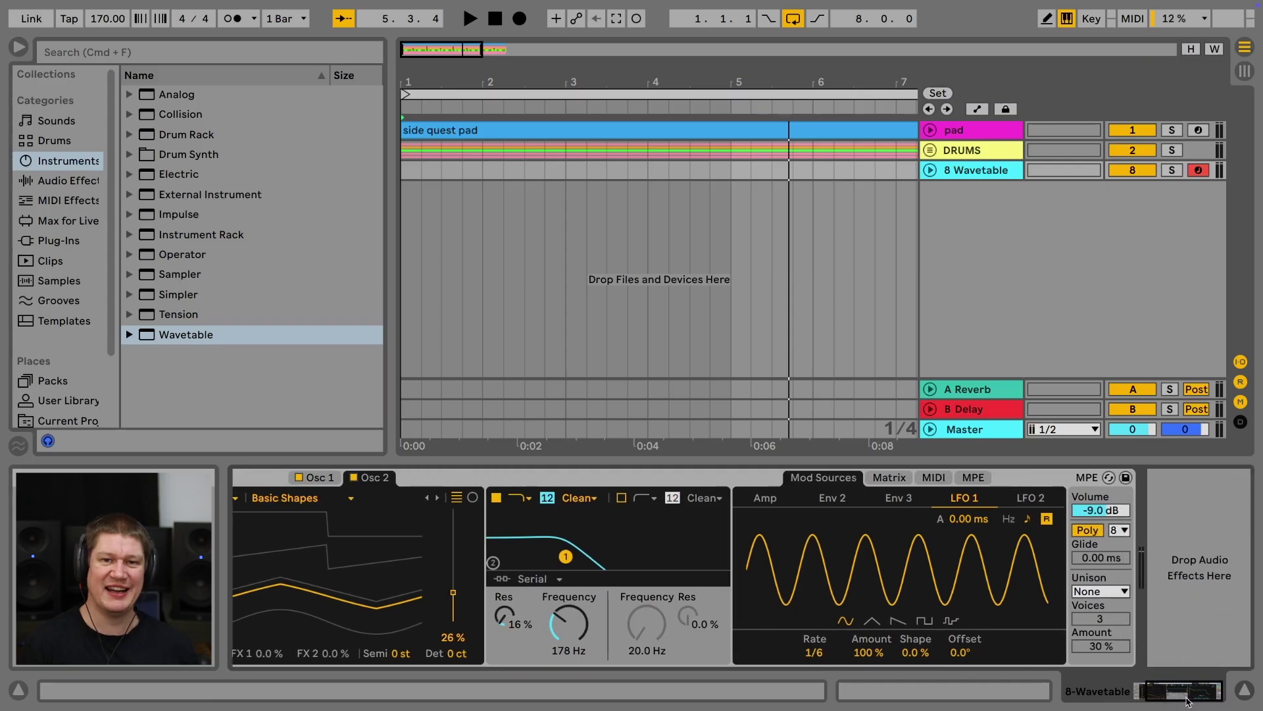
{"action": "left_click", "coordinate": [1087, 529]}
{"action": "left_click_drag", "start_coordinate": [1101, 557], "coordinate": [1101, 546]}
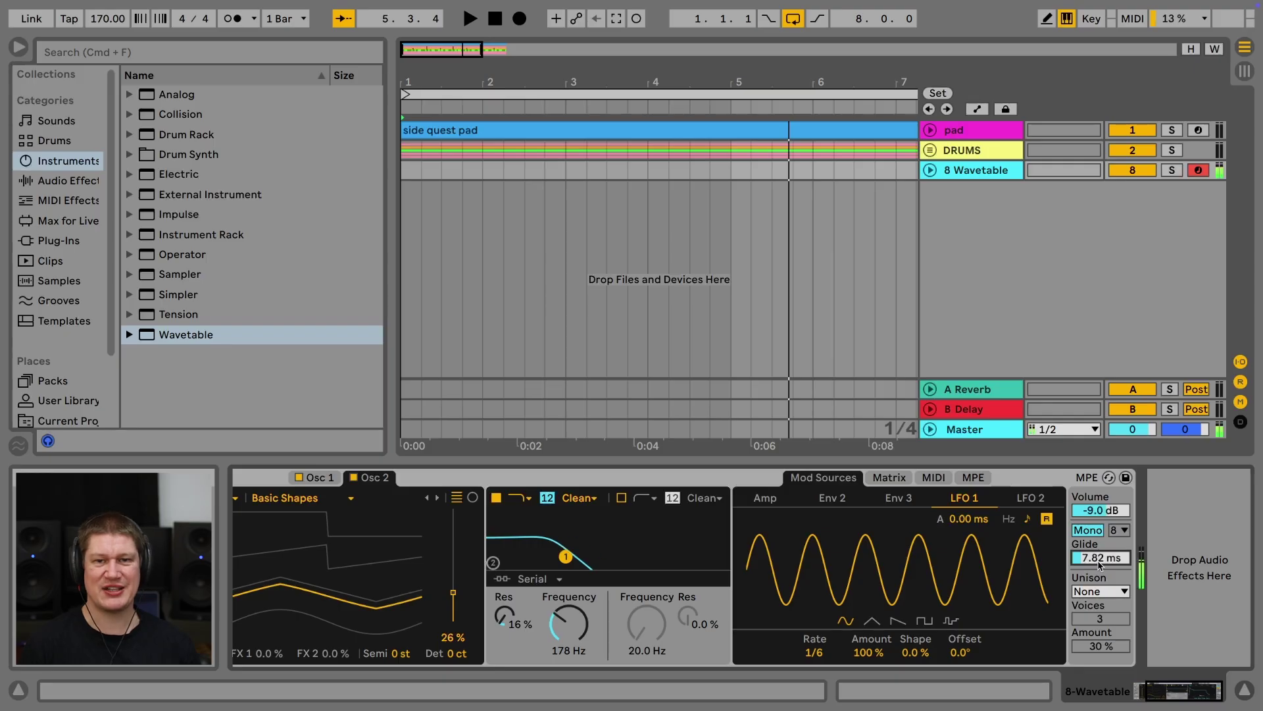
{"action": "scroll", "coordinate": [1106, 563], "scroll_direction": "up", "scroll_amount": 10}
{"action": "left_click_drag", "start_coordinate": [1105, 564], "coordinate": [1106, 548]}
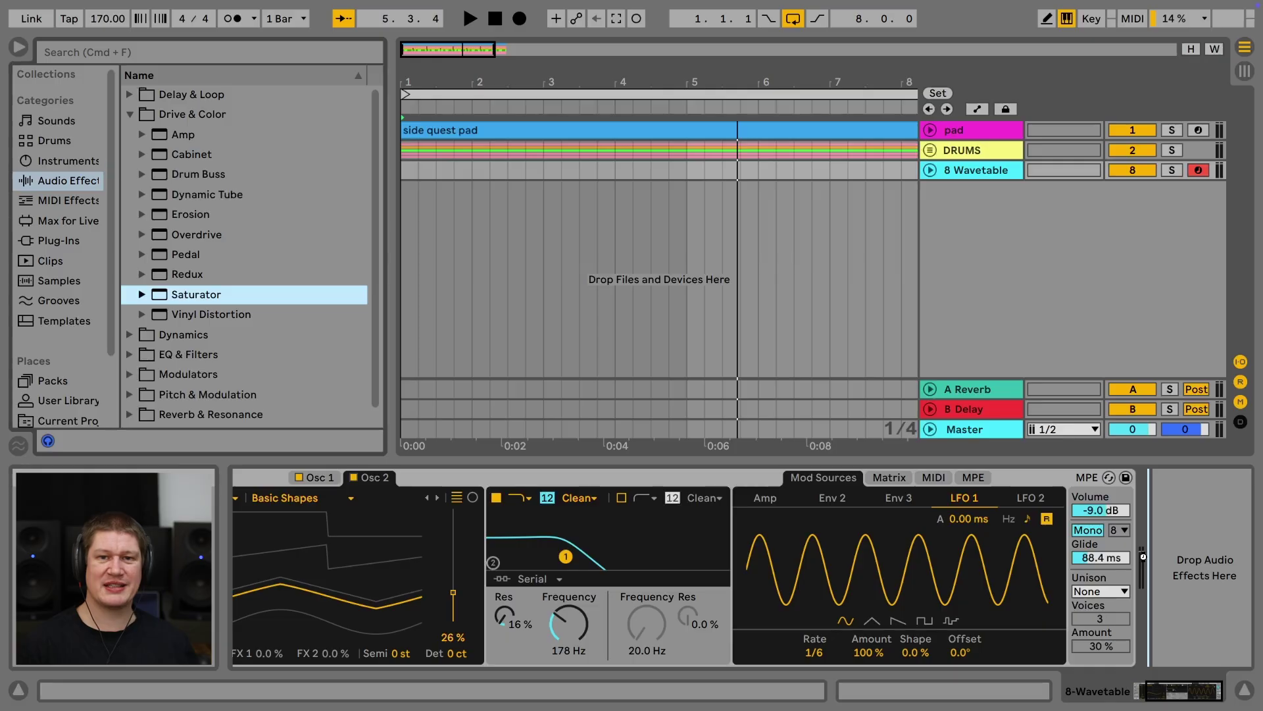
Add Saturator after Wavetable, set its Output to -20.9 dB and Drive to 21.1 dB, and audition the bass.
{"action": "left_click_drag", "start_coordinate": [196, 295], "coordinate": [1146, 560]}
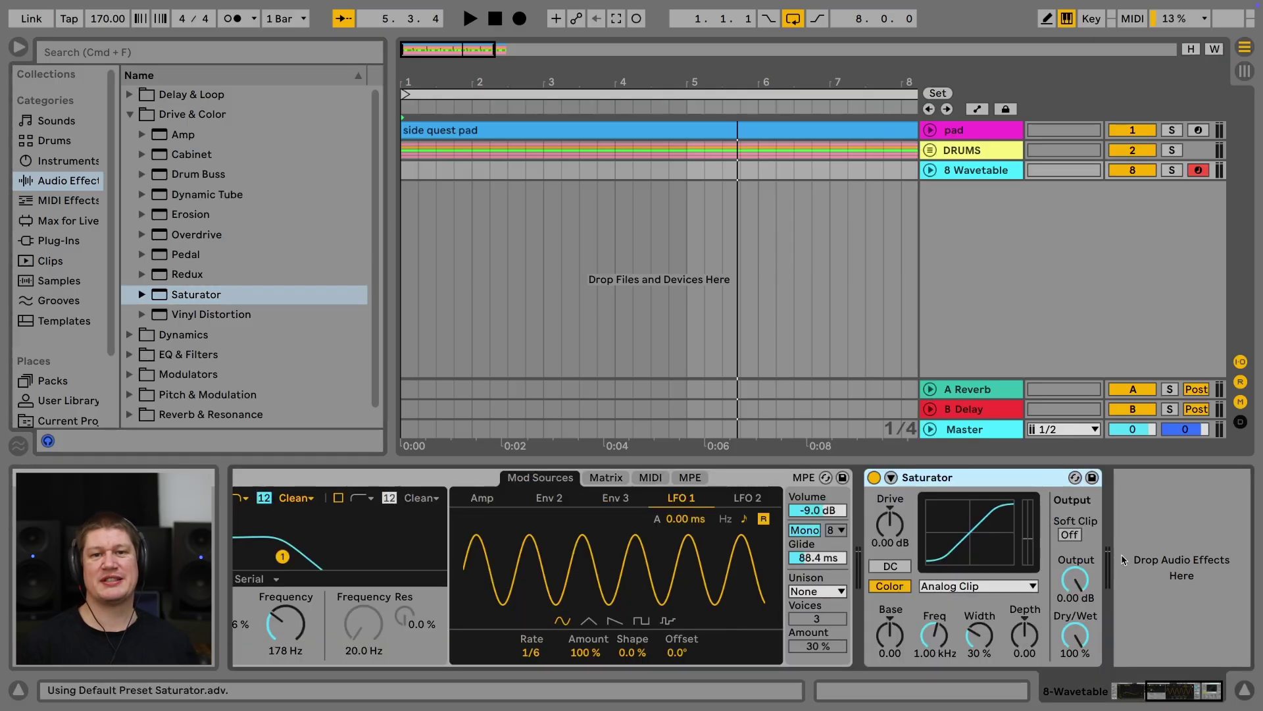
{"action": "left_click_drag", "start_coordinate": [1075, 579], "coordinate": [1076, 632]}
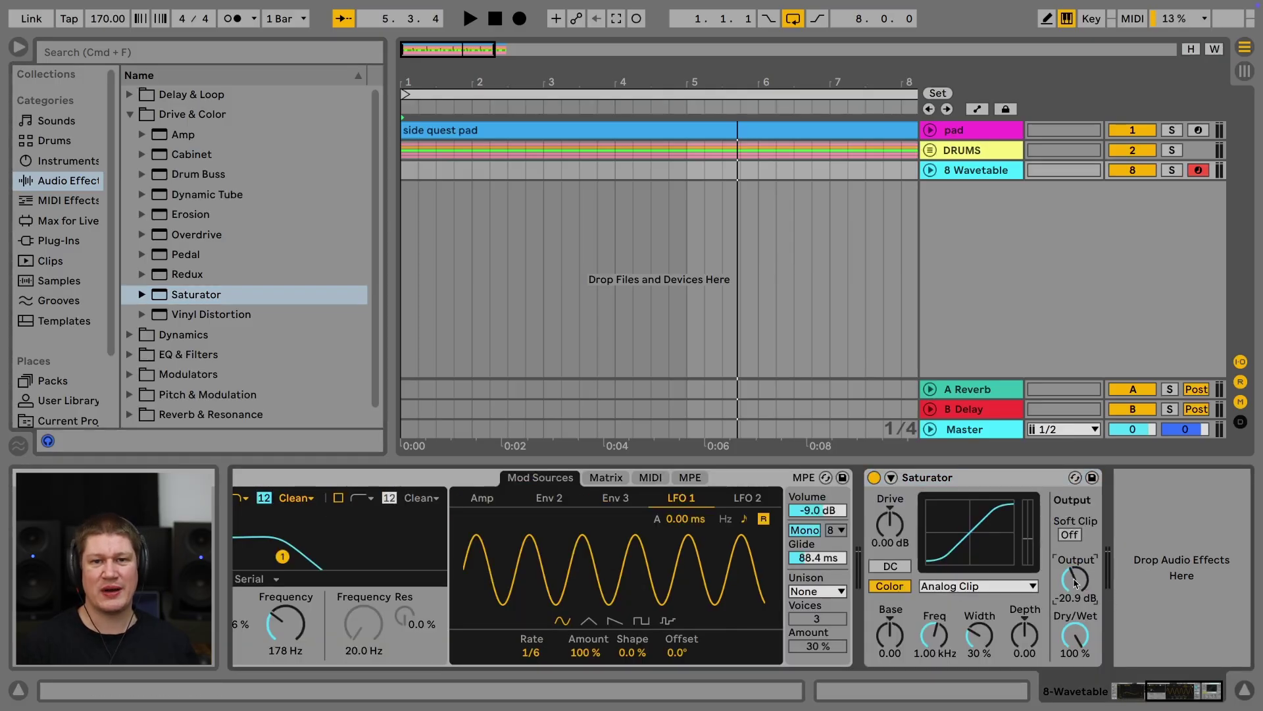
{"action": "key", "text": "space"}
{"action": "key", "text": "v"}
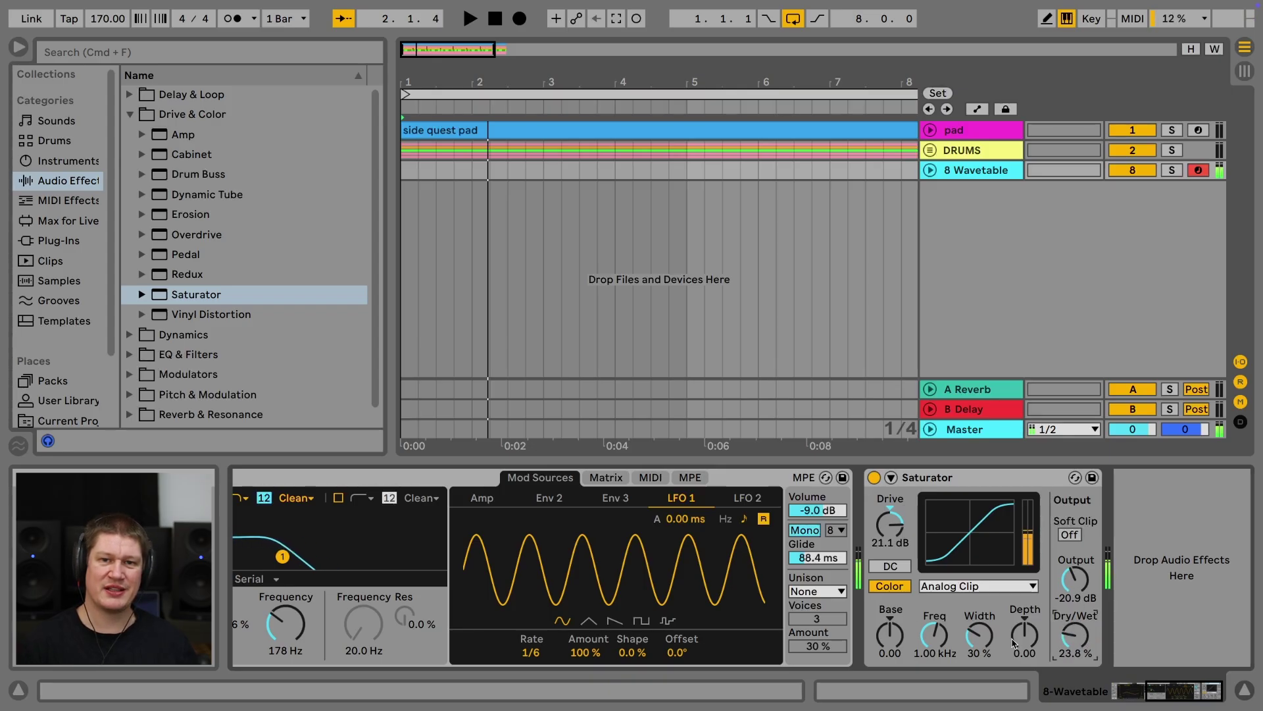
Create an eight-bar MIDI clip on the Wavetable track and write a low bassline, duplicating and transposing notes to extend it.
{"action": "left_click_drag", "start_coordinate": [1163, 680], "coordinate": [1101, 693]}
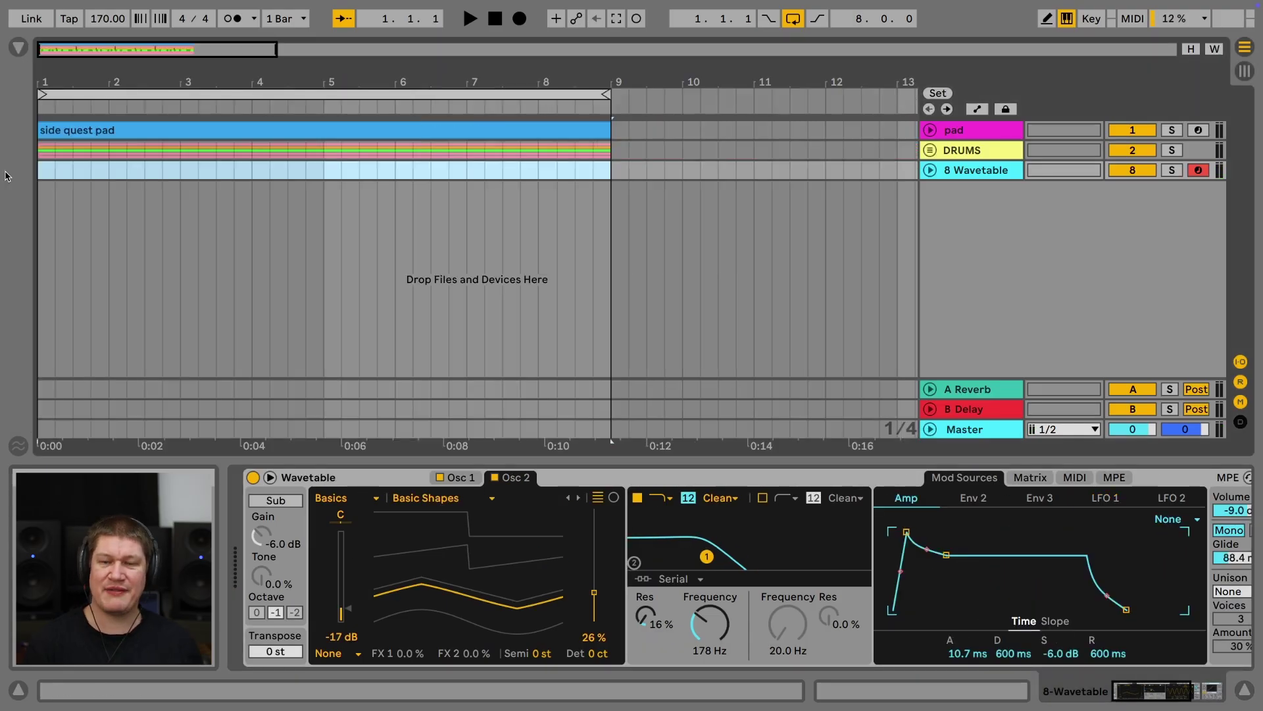
{"action": "key", "text": "ctrl+shift+m"}
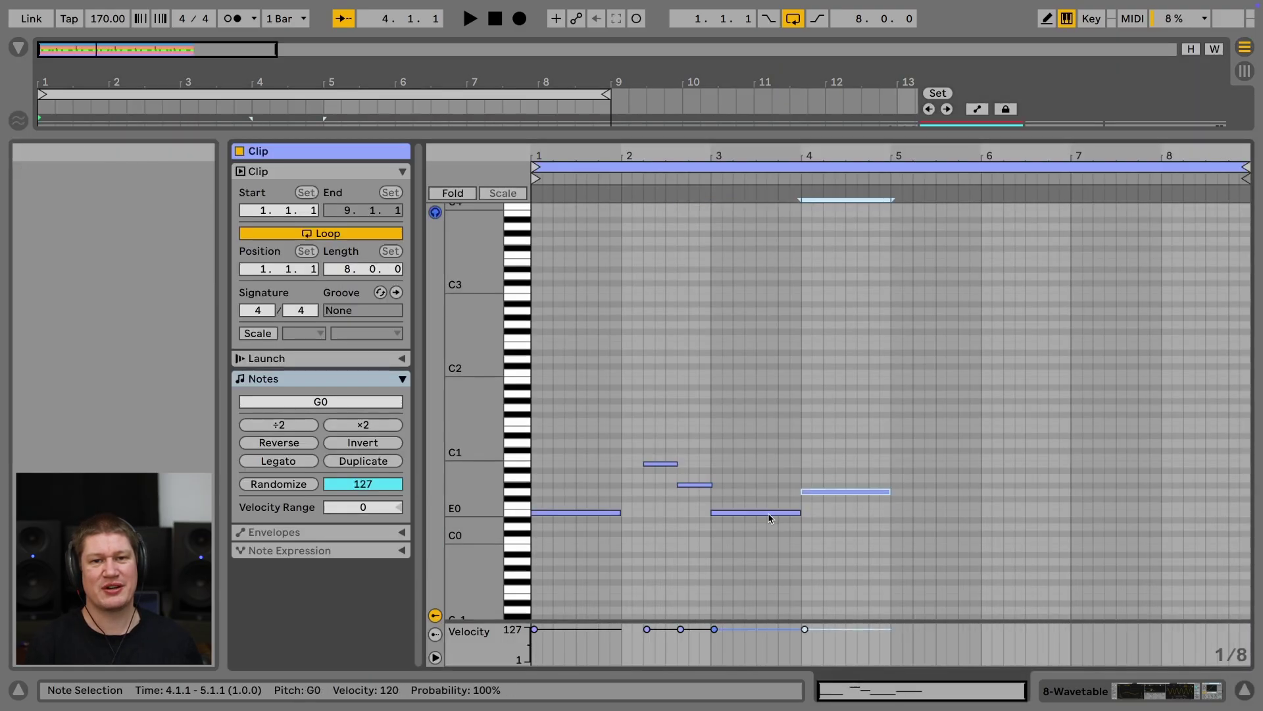
{"action": "left_click_drag", "start_coordinate": [888, 491], "coordinate": [908, 431]}
{"action": "key", "text": "ctrl+d"}
{"action": "key", "text": "Up"}
{"action": "key", "text": "Up"}
{"action": "double_click", "coordinate": [861, 512]}
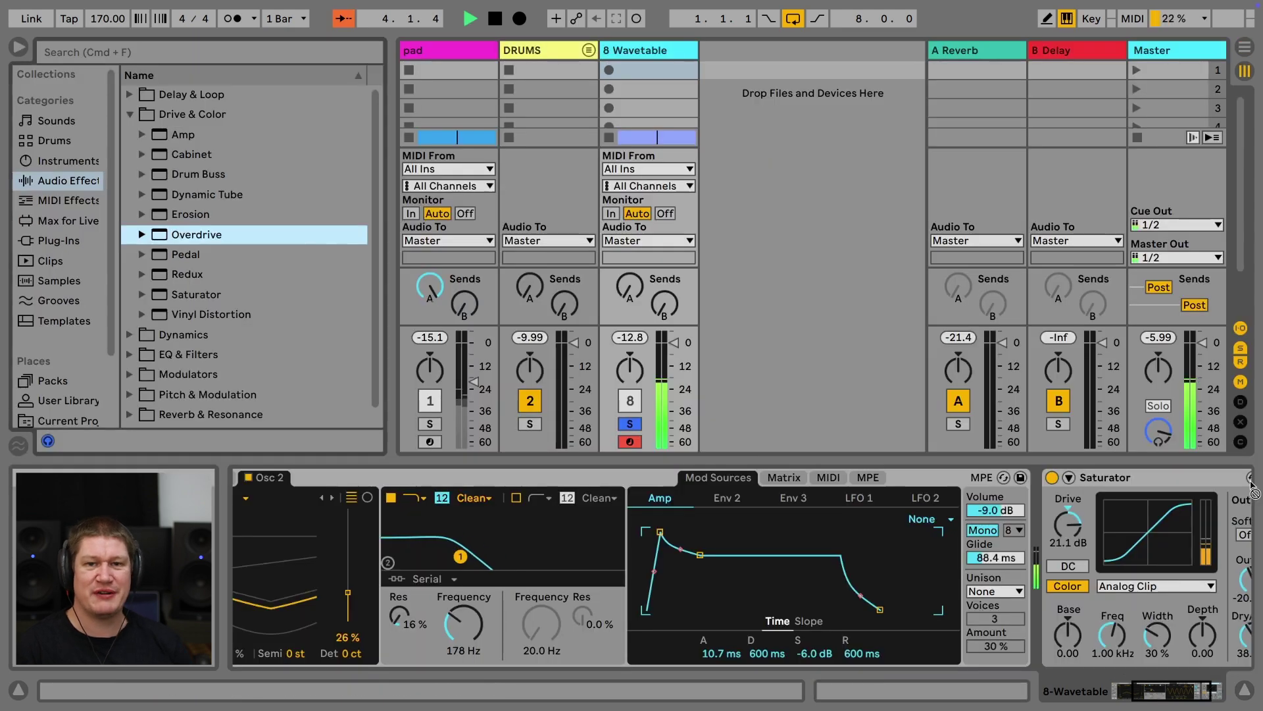
Add Overdrive with 80 % drive and 11 % dry/wet after the Saturator, followed by Dynamic Tube using tube type B.
{"action": "left_click_drag", "start_coordinate": [1253, 491], "coordinate": [1241, 505]}
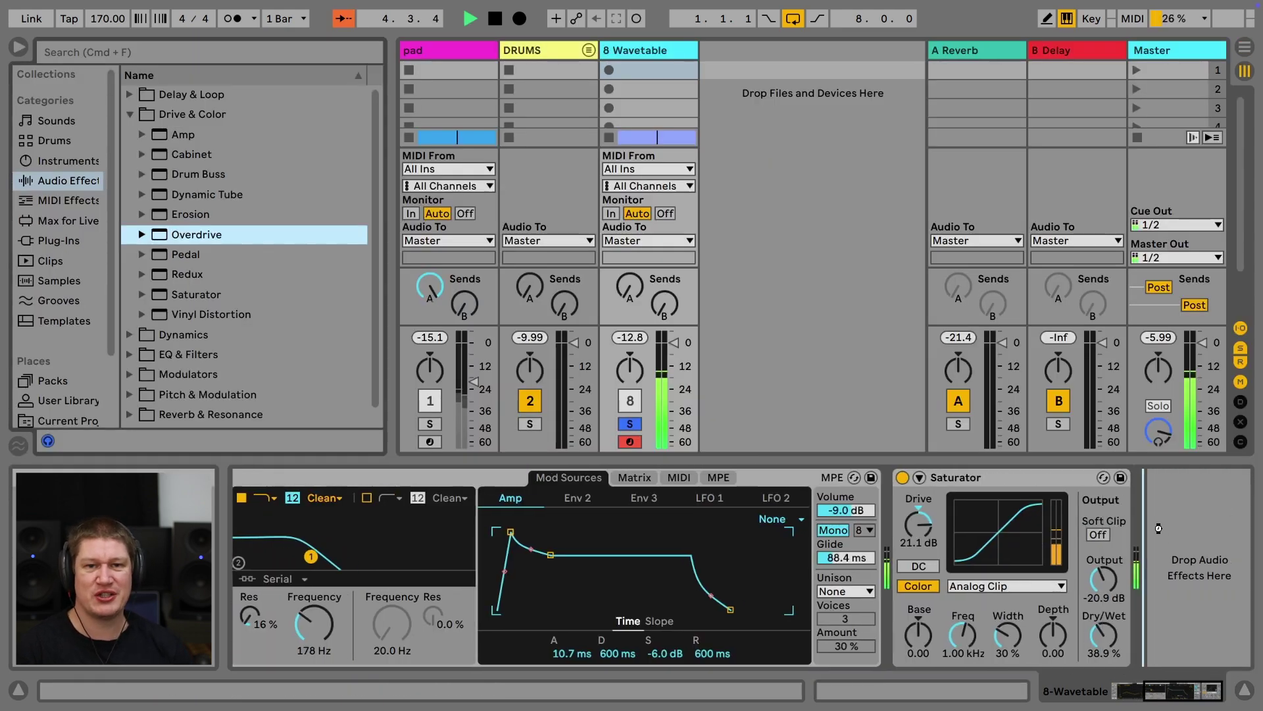
{"action": "left_click_drag", "start_coordinate": [1158, 528], "coordinate": [1162, 534]}
{"action": "key", "text": "Up"}
{"action": "key", "text": "Up"}
{"action": "key", "text": "Return"}
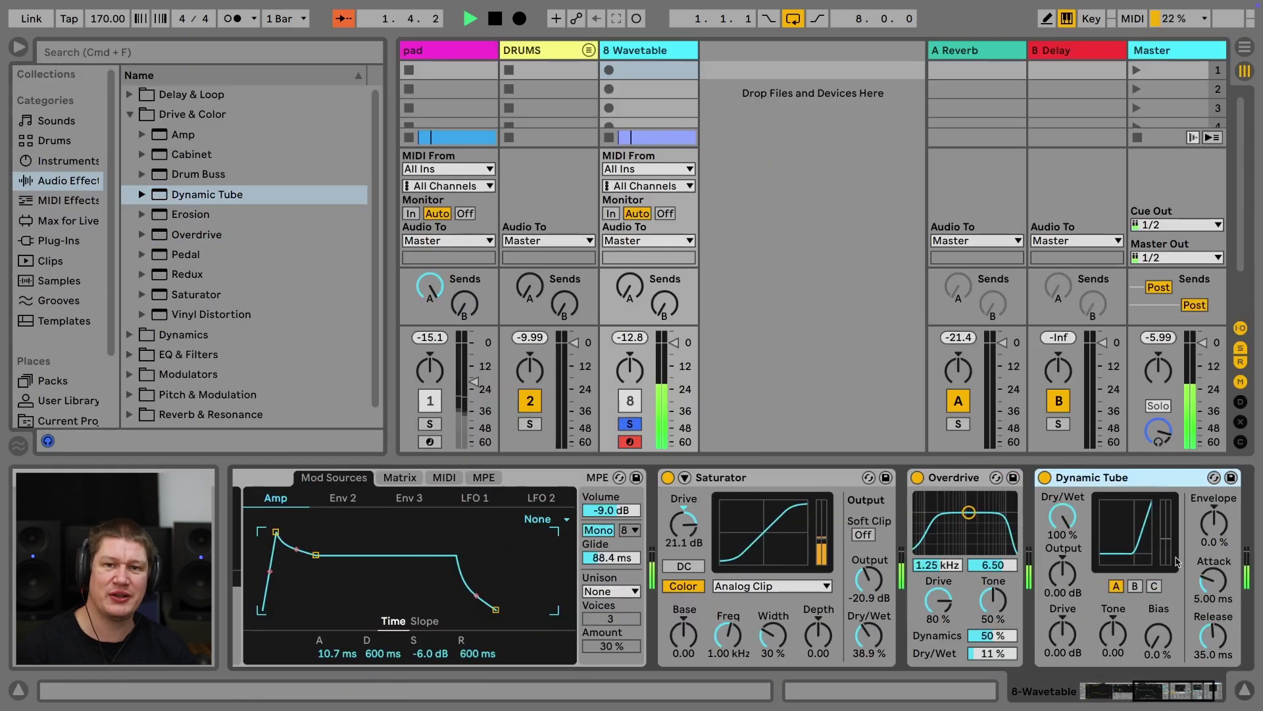
{"action": "left_click", "coordinate": [1140, 587]}
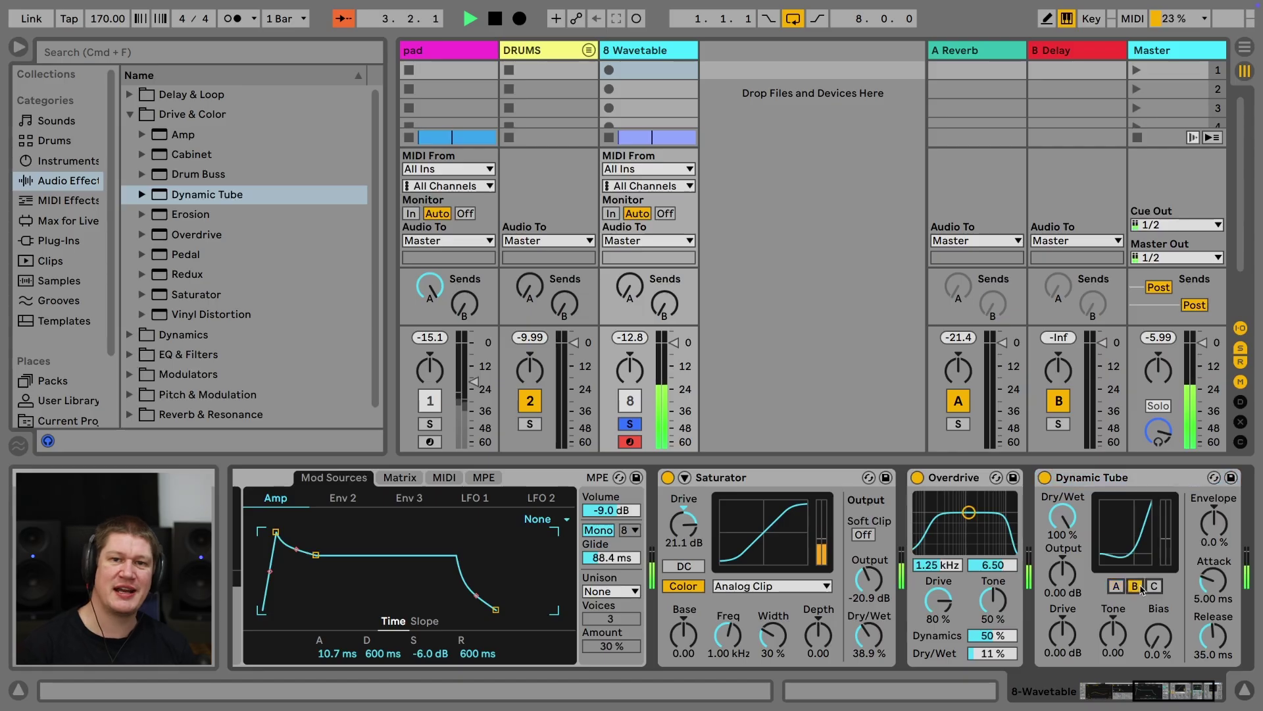
Add Spectrum to the Master track to inspect the bass, and unsolo the Wavetable track.
{"action": "key", "text": "Up"}
{"action": "key", "text": "Up"}
{"action": "key", "text": "Up"}
{"action": "key", "text": "Return"}
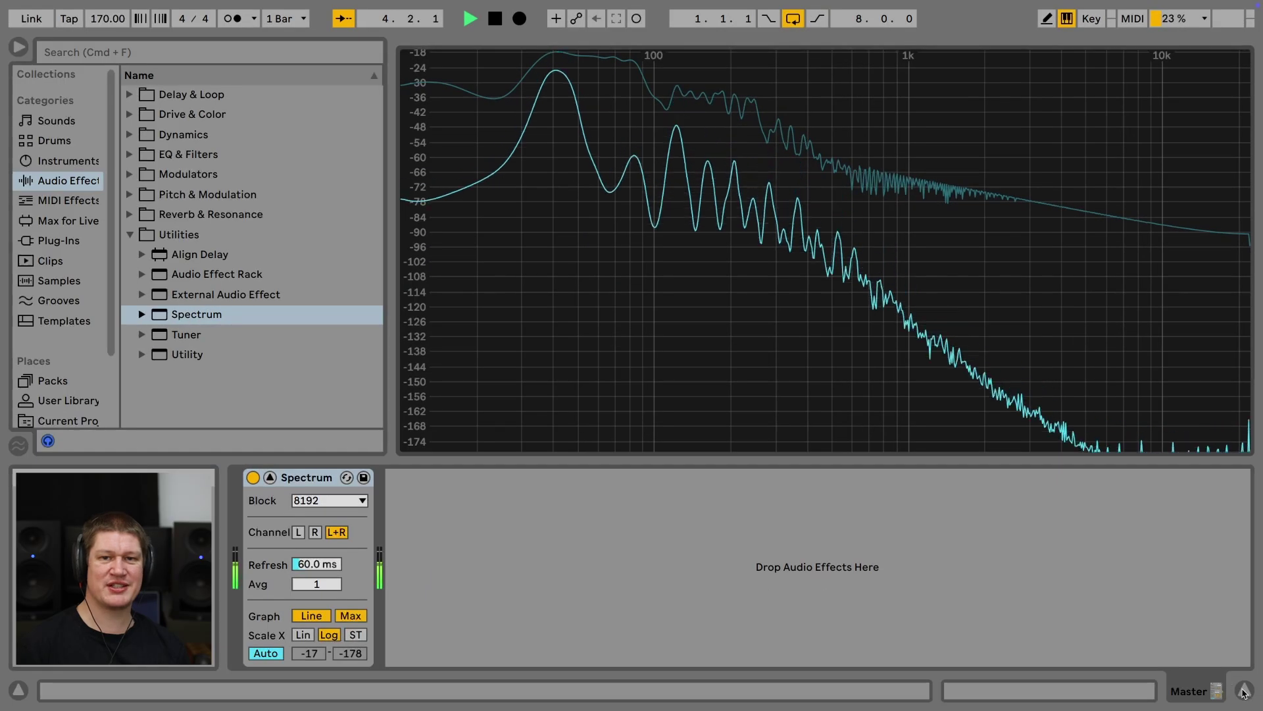
{"action": "key", "text": "Tab"}
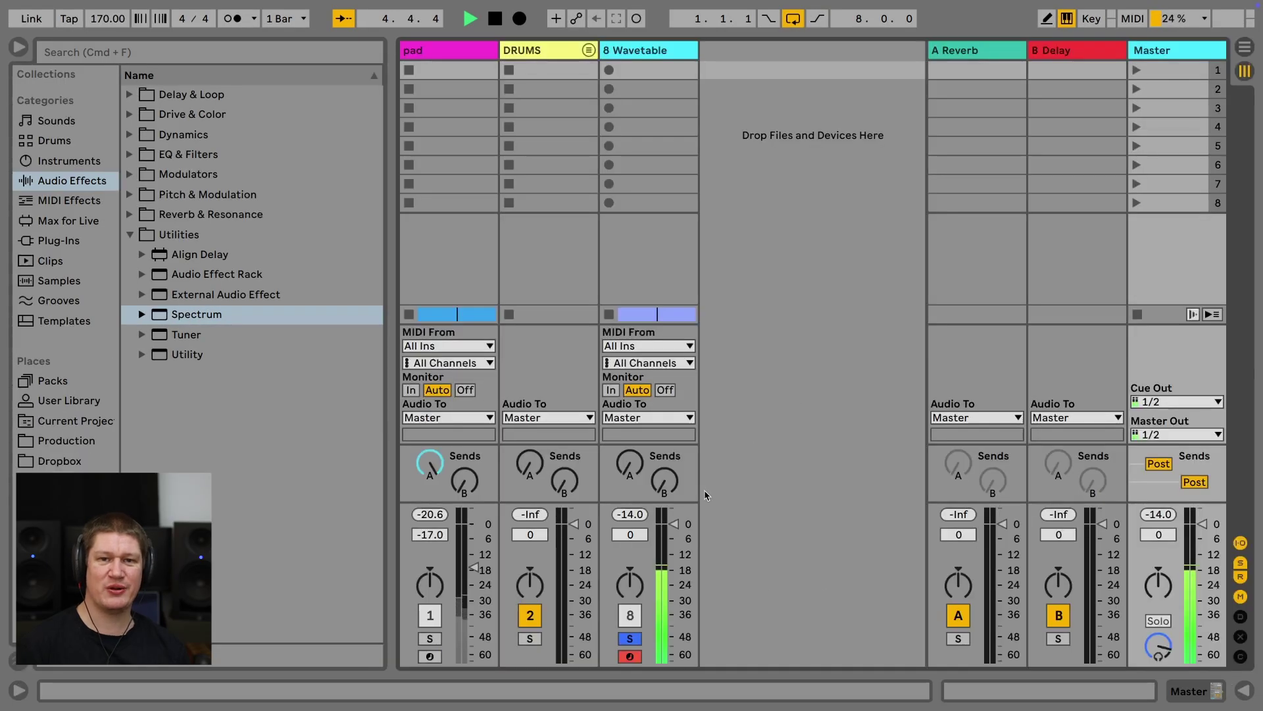
{"action": "left_click", "coordinate": [625, 638]}
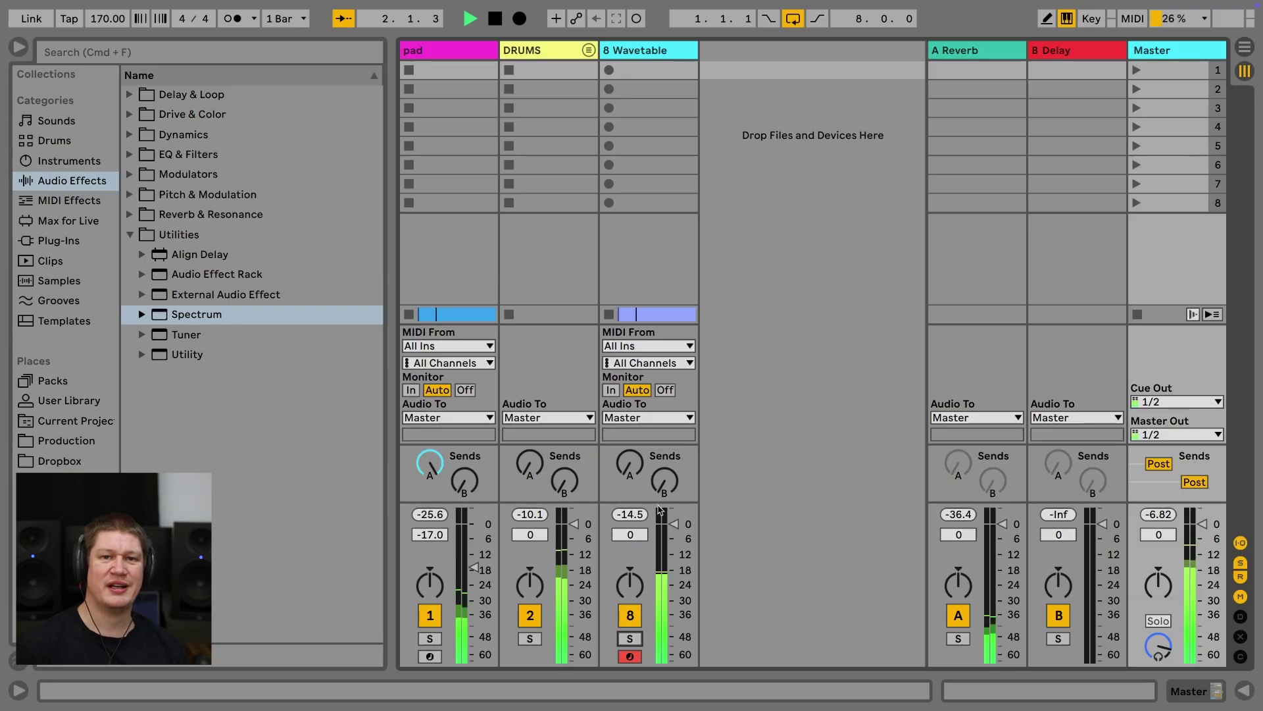
Enlarge the mixer's level meters to check track levels, stop playback, and return to the Arrangement with the browser hidden.
{"action": "left_click_drag", "start_coordinate": [659, 498], "coordinate": [675, 337]}
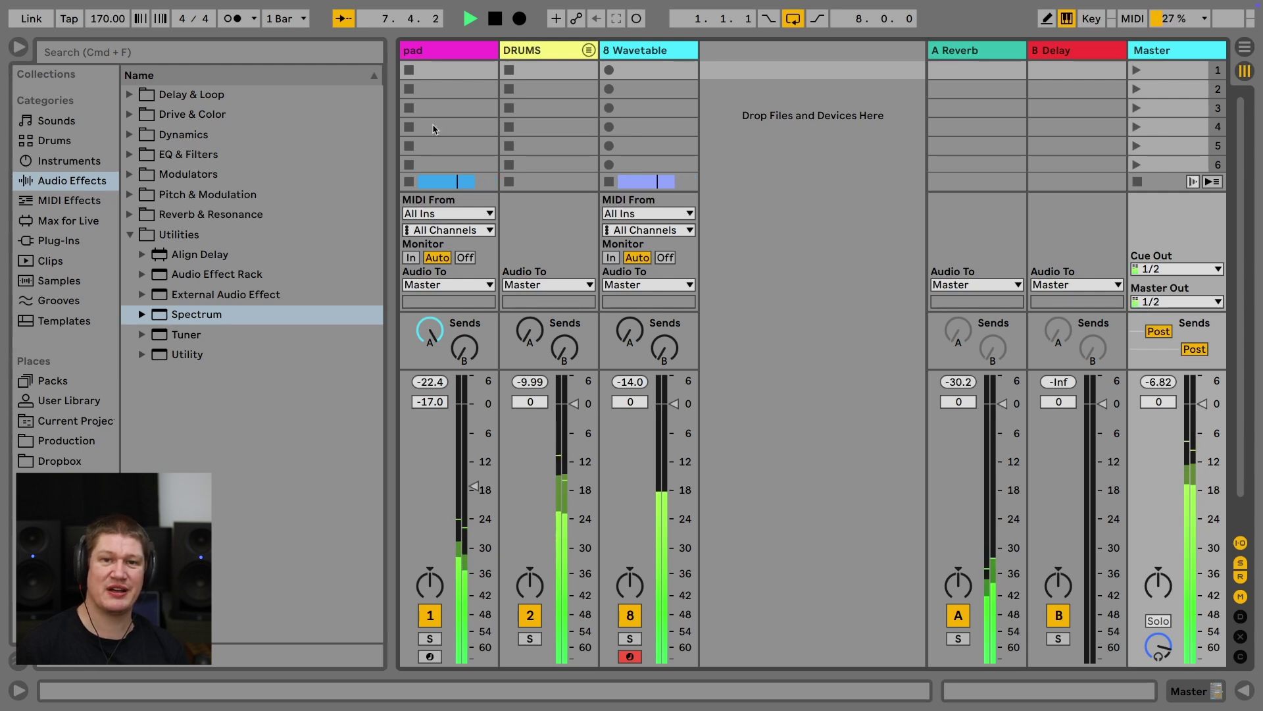
{"action": "key", "text": "space"}
{"action": "left_click", "coordinate": [616, 50]}
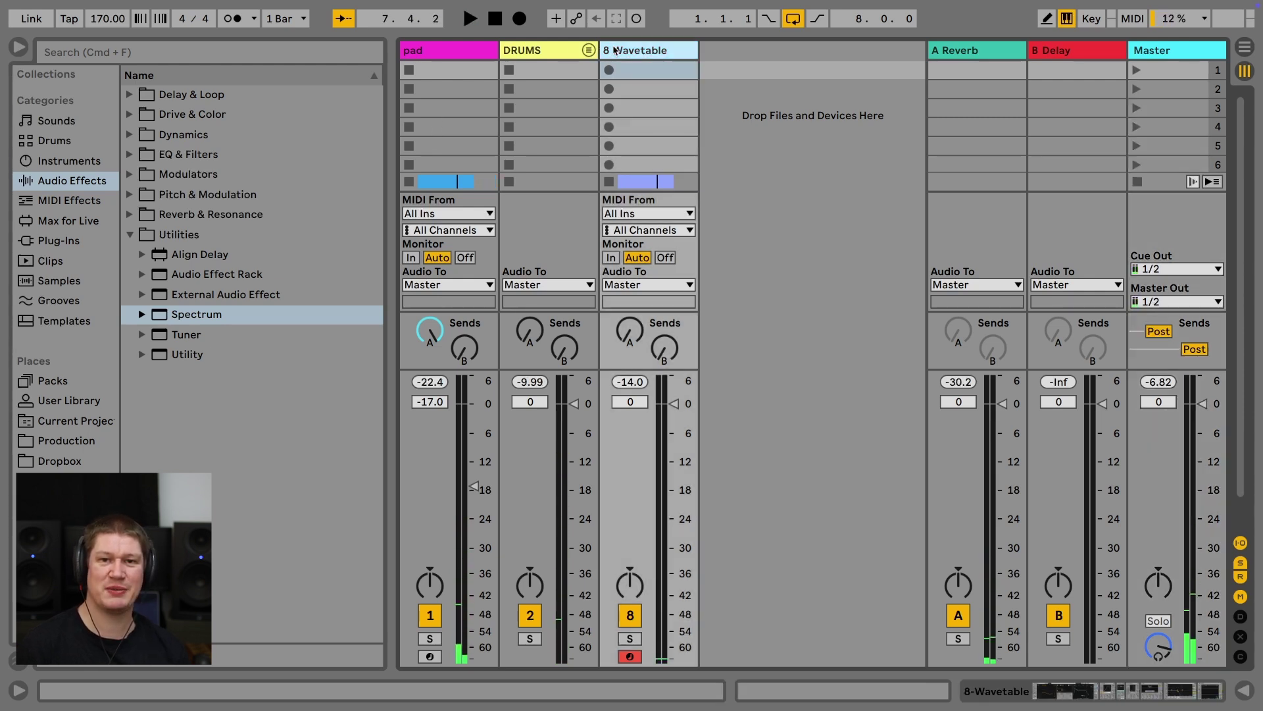
{"action": "left_click", "coordinate": [20, 48]}
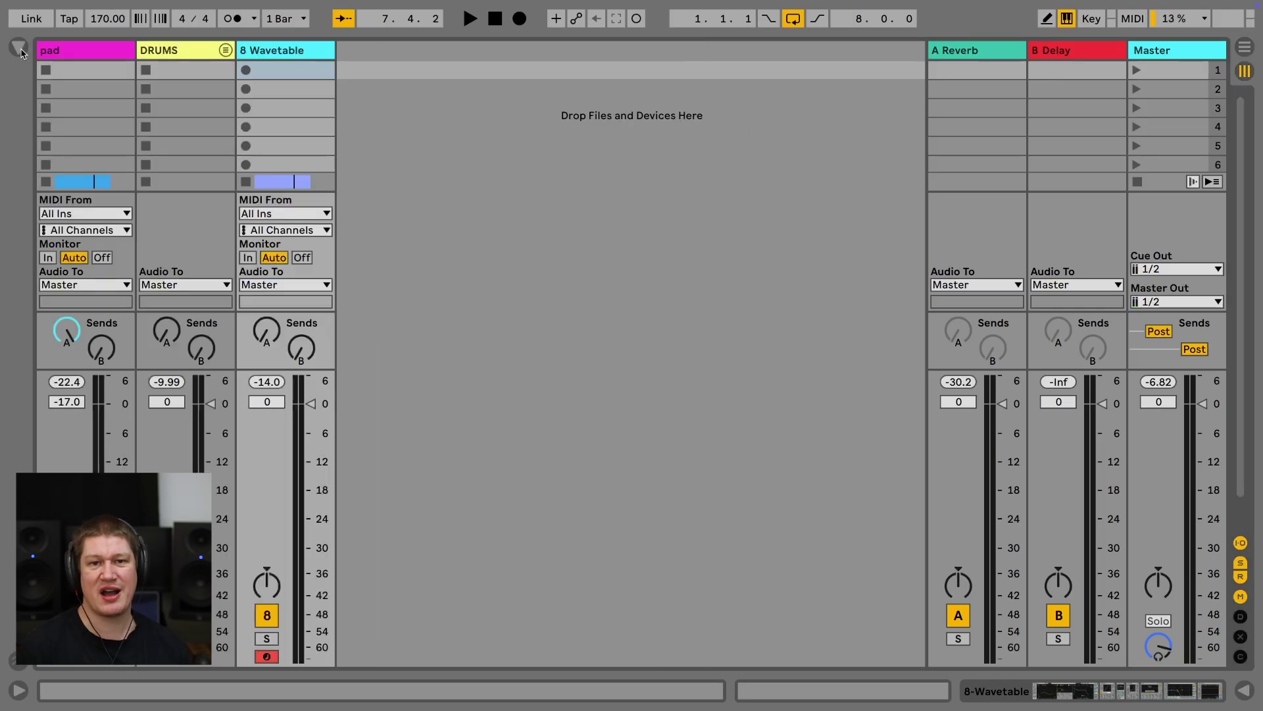
{"action": "key", "text": "Tab"}
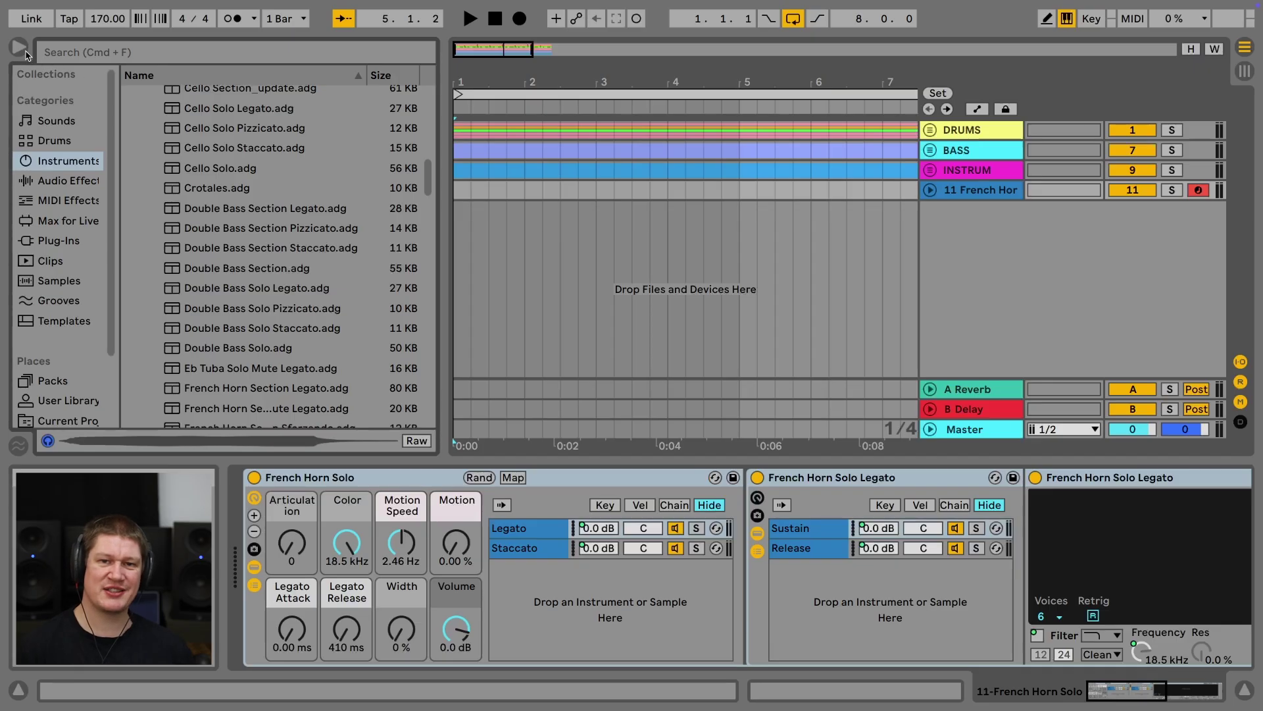
Delete the surplus G#3 note that starts at bar 9, past the end of the French Horn Solo clip.
{"action": "left_click", "coordinate": [20, 47]}
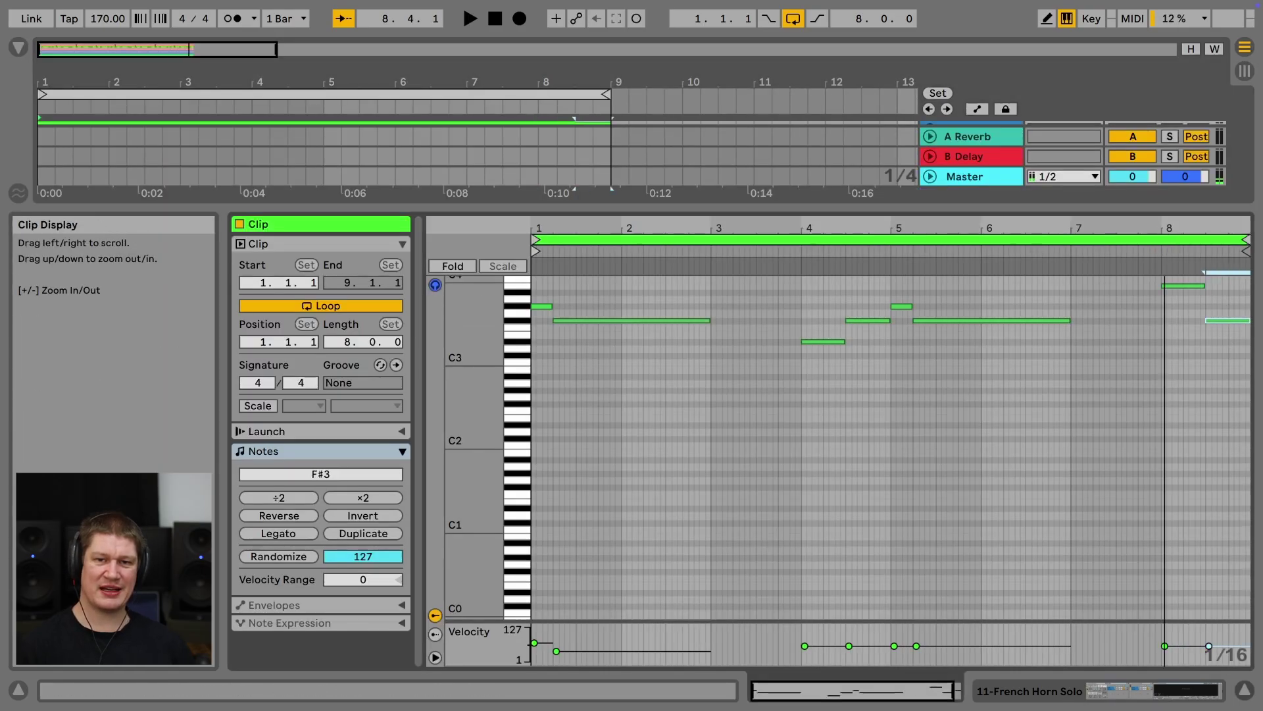
{"action": "left_click_drag", "start_coordinate": [1229, 230], "coordinate": [1230, 223]}
{"action": "left_click", "coordinate": [1237, 303]}
{"action": "left_click", "coordinate": [1238, 305]}
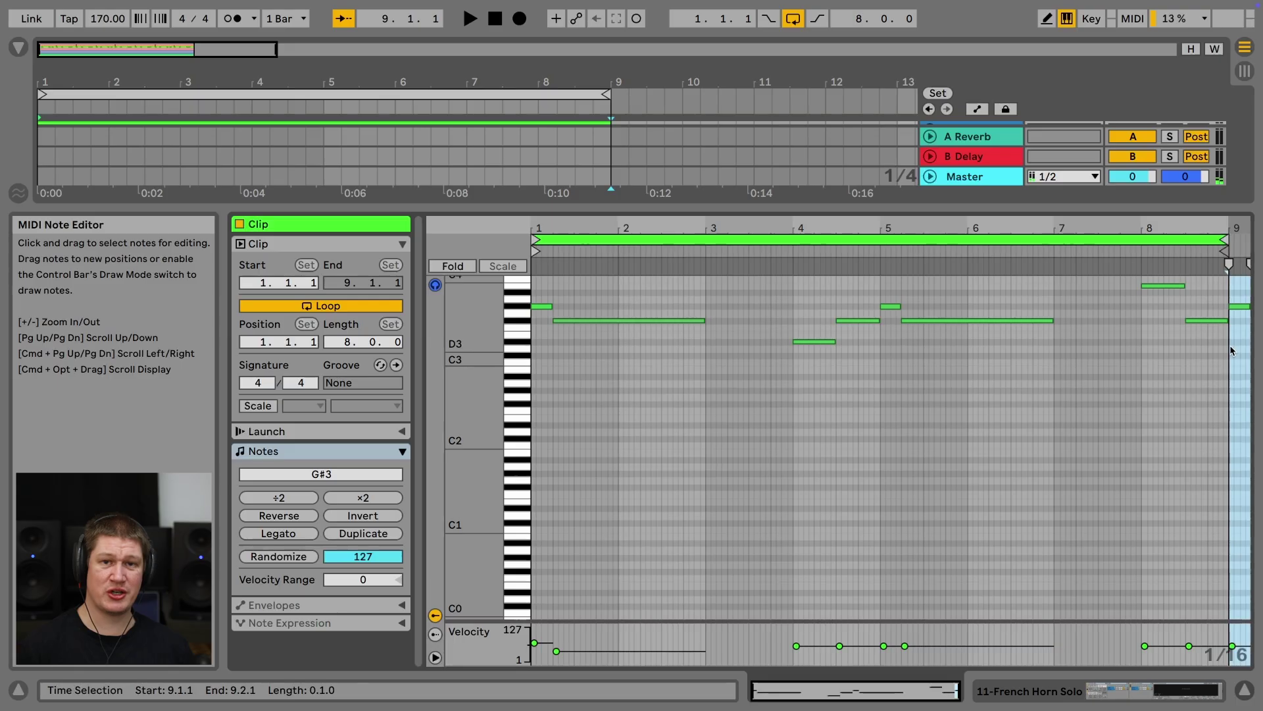
{"action": "key", "text": "Delete"}
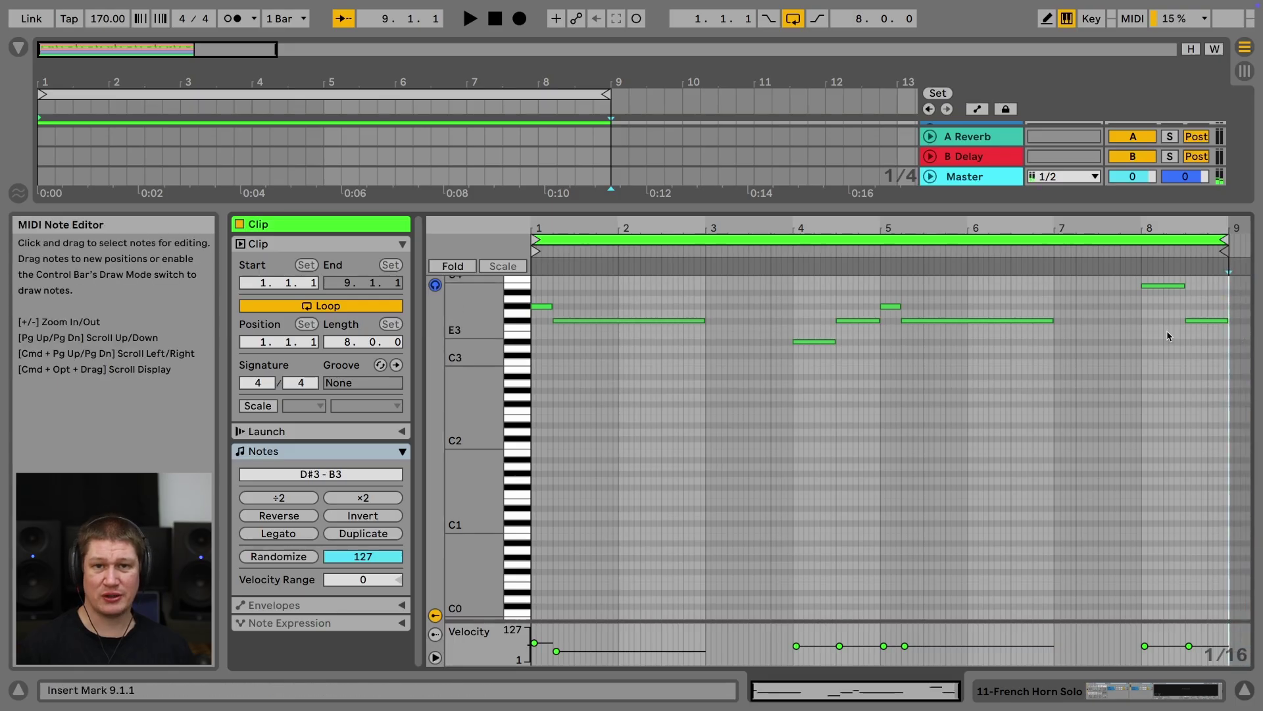
Play back the French Horn Solo clip and slightly lower the velocity of the long F#3 note in bars 5 and 6.
{"action": "key", "text": "space"}
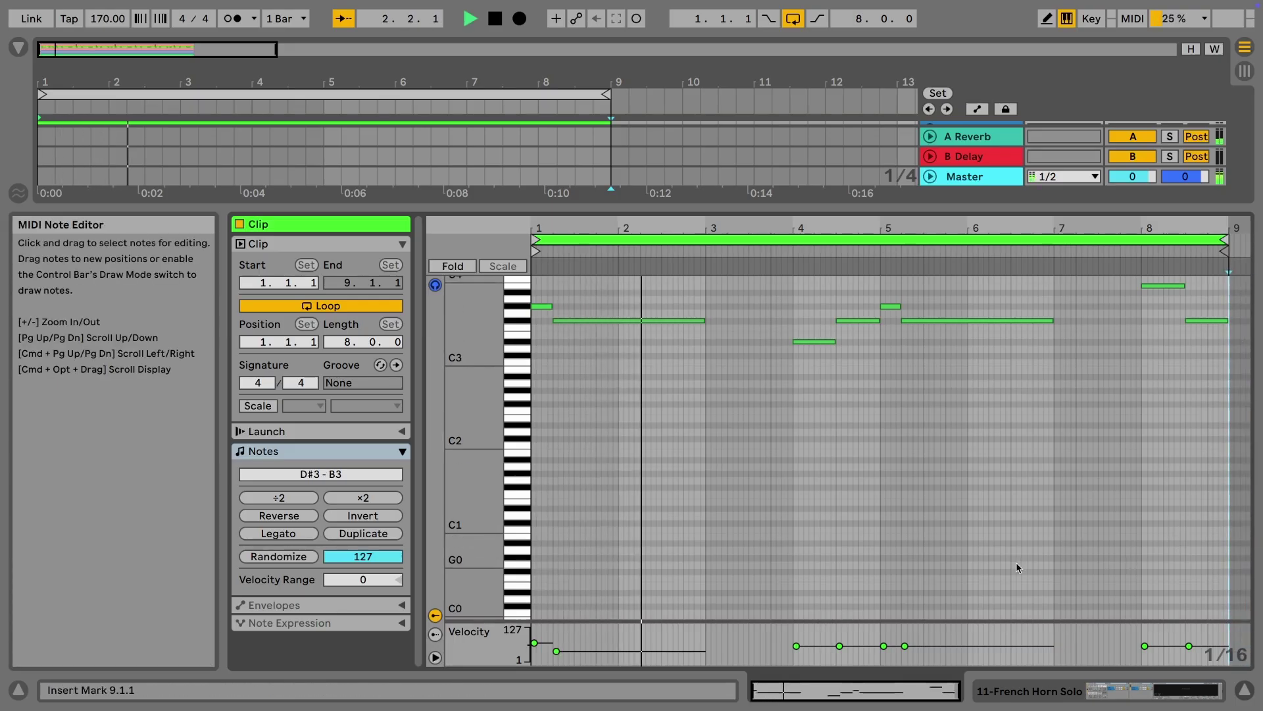
{"action": "left_click", "coordinate": [905, 645]}
{"action": "left_click_drag", "start_coordinate": [905, 648], "coordinate": [905, 650]}
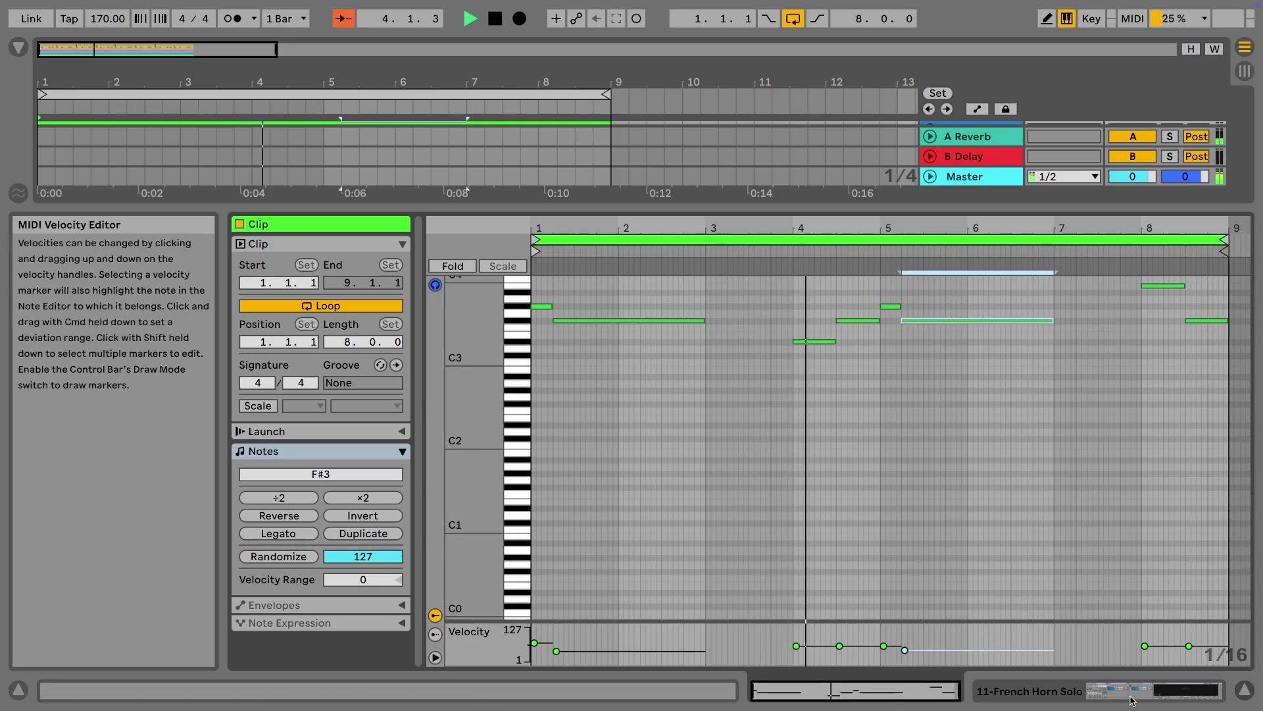
Collapse the clip view, stop playback, and move the French Horn Solo track into the INSTRUM group.
{"action": "left_click", "coordinate": [1245, 689]}
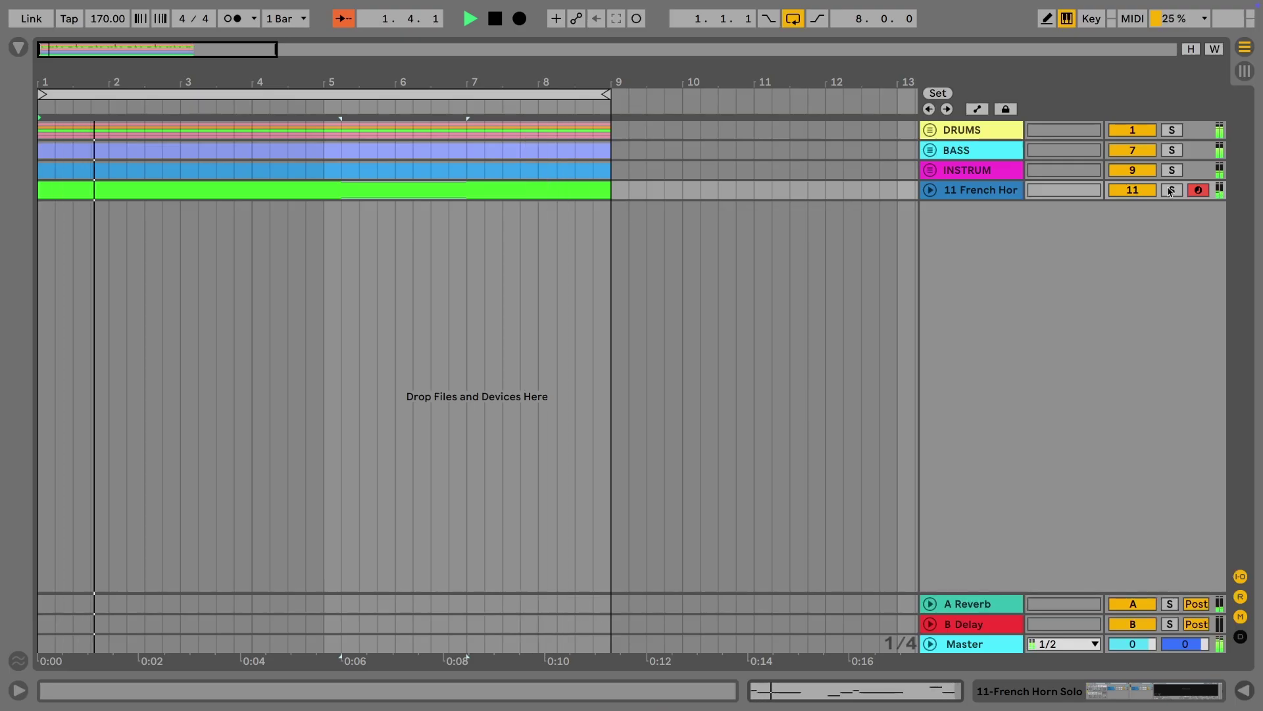
{"action": "key", "text": "space"}
{"action": "left_click", "coordinate": [985, 177]}
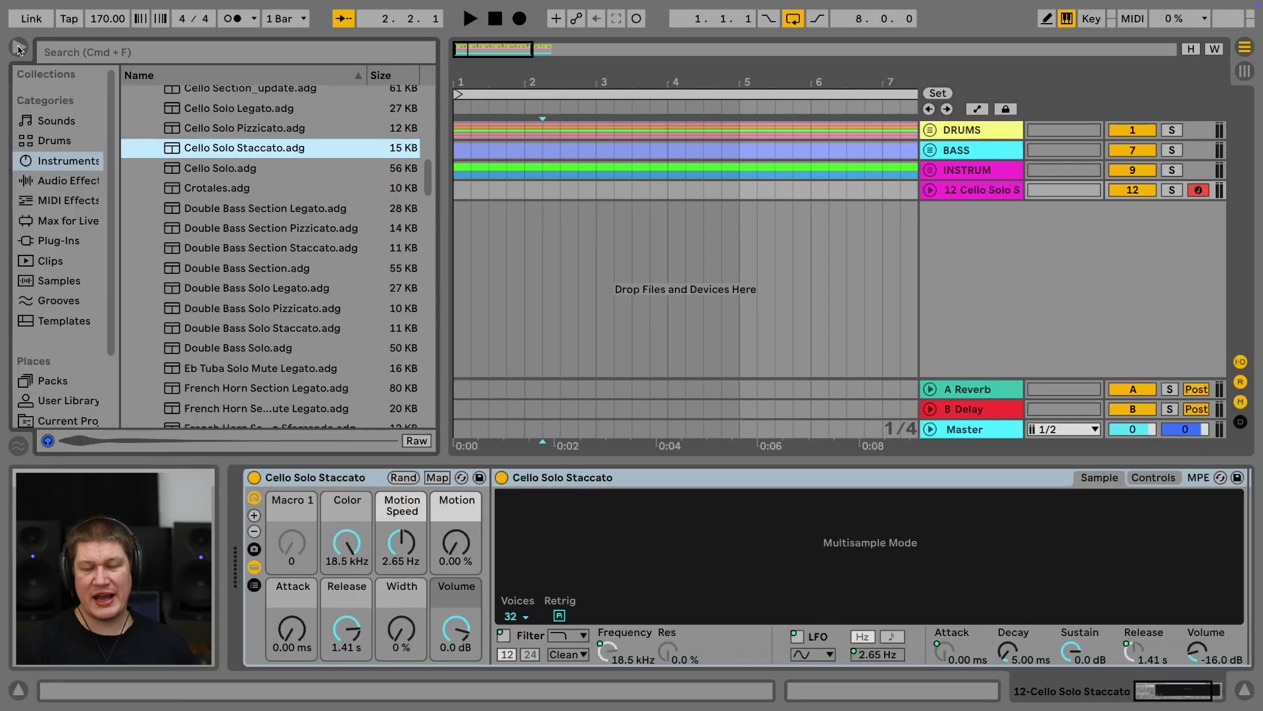
Hide the browser and create an empty eight-bar MIDI clip on the Cello Solo Staccato track, covering bars 1 to 8.
{"action": "key", "text": "ctrl+alt+b"}
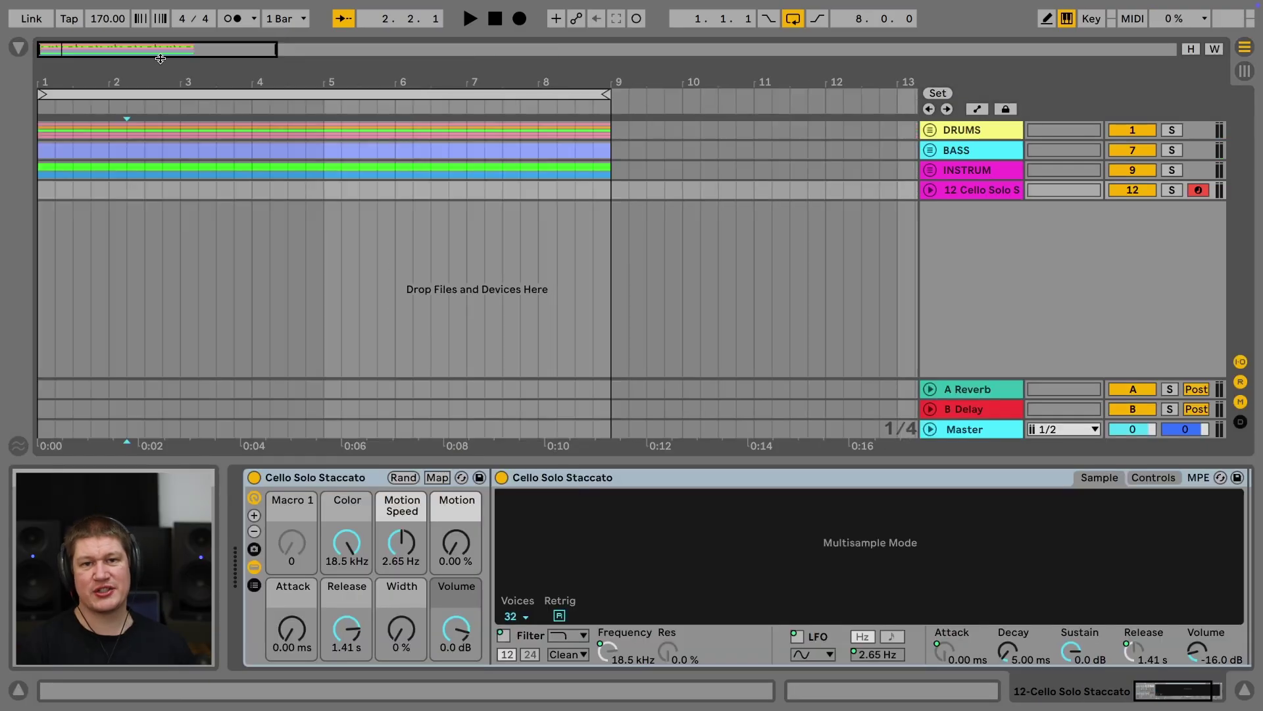
{"action": "left_click_drag", "start_coordinate": [613, 195], "coordinate": [2, 214]}
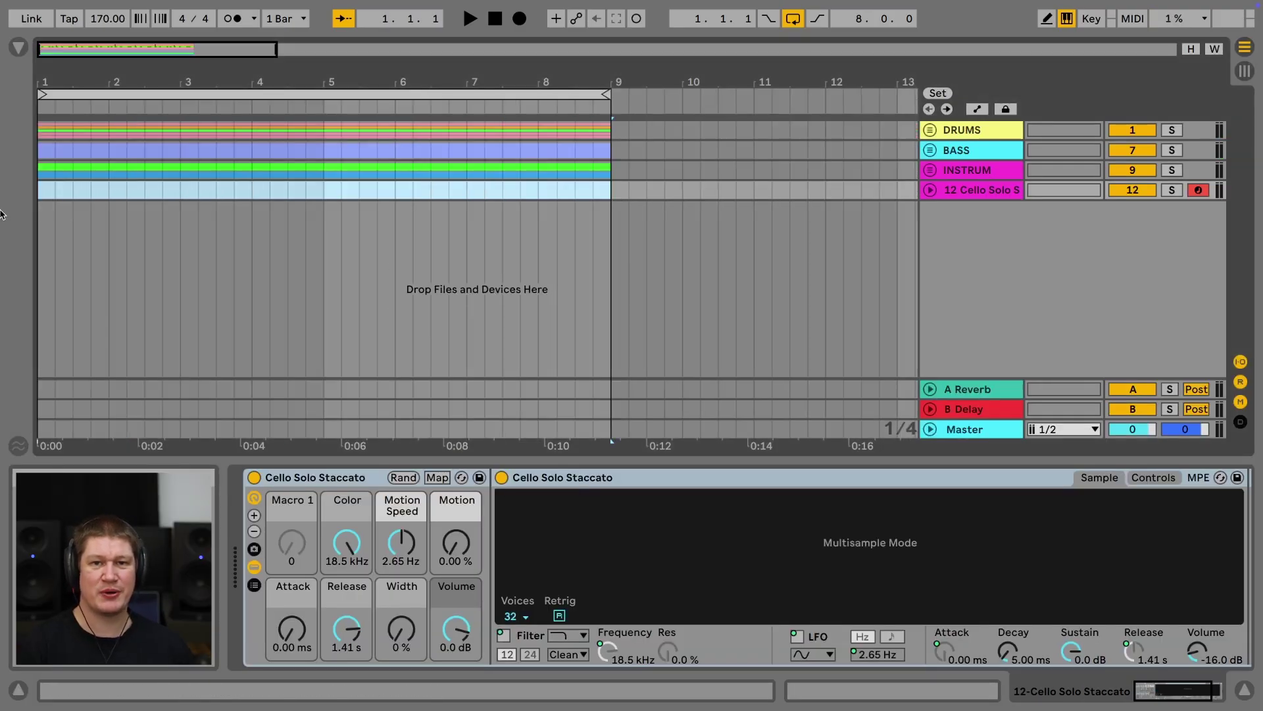
{"action": "key", "text": "ctrl+shift+m"}
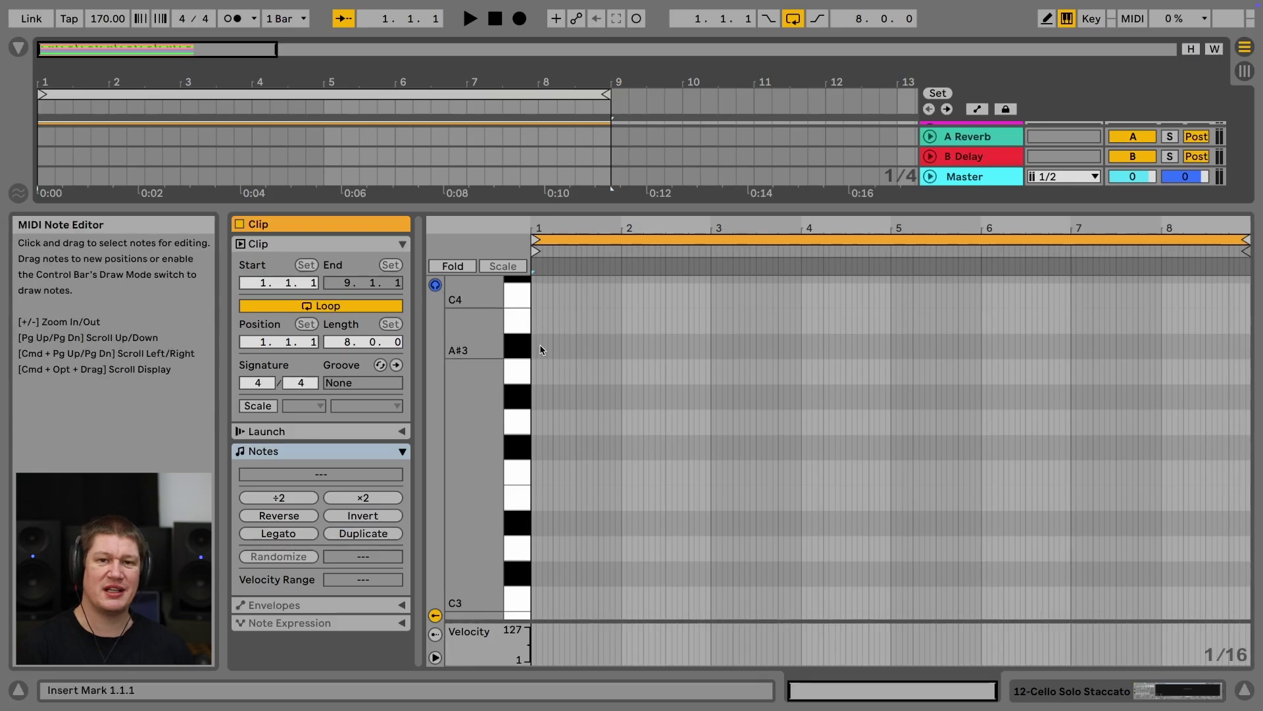
Draw a sixteenth-note G#3 at the start of the cello clip and place a D#3 copy of it on beat 1.2.
{"action": "left_click_drag", "start_coordinate": [539, 229], "coordinate": [538, 260]}
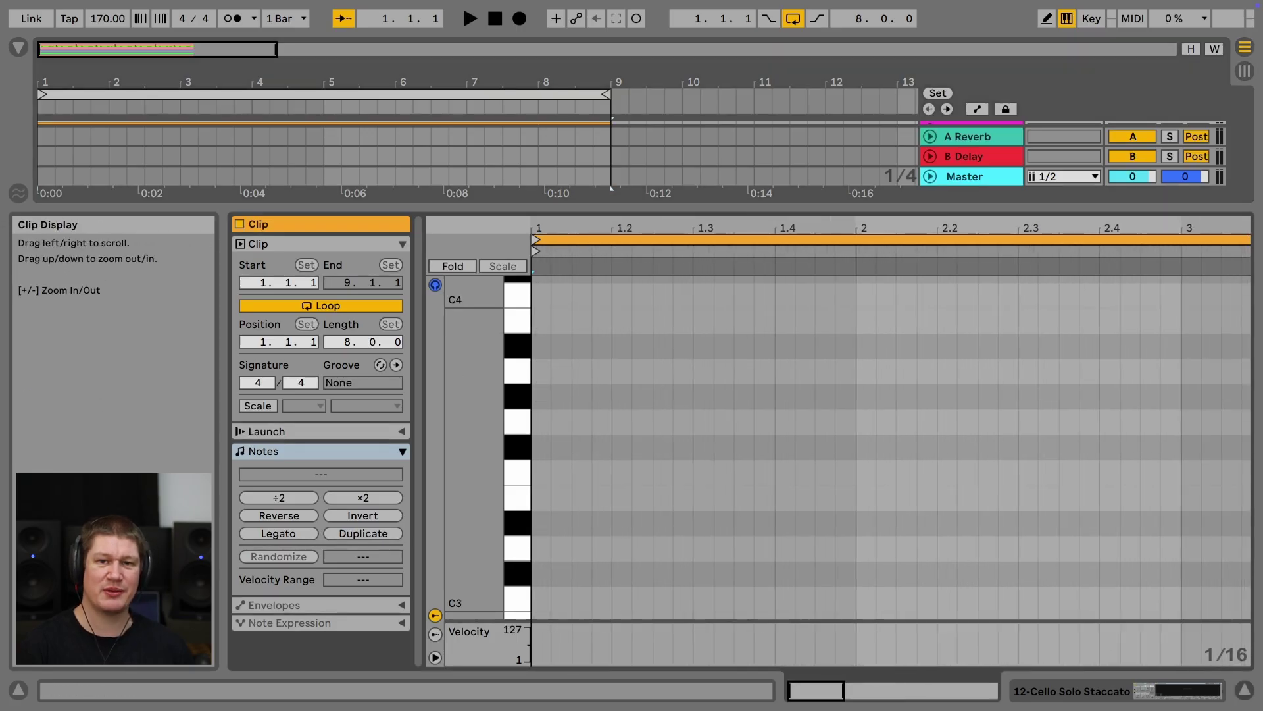
{"action": "double_click", "coordinate": [540, 398]}
{"action": "key", "text": "Down"}
{"action": "key", "text": "Down"}
{"action": "key", "text": "Down"}
{"action": "key", "text": "Down"}
{"action": "key", "text": "Down"}
{"action": "key", "text": "Right"}
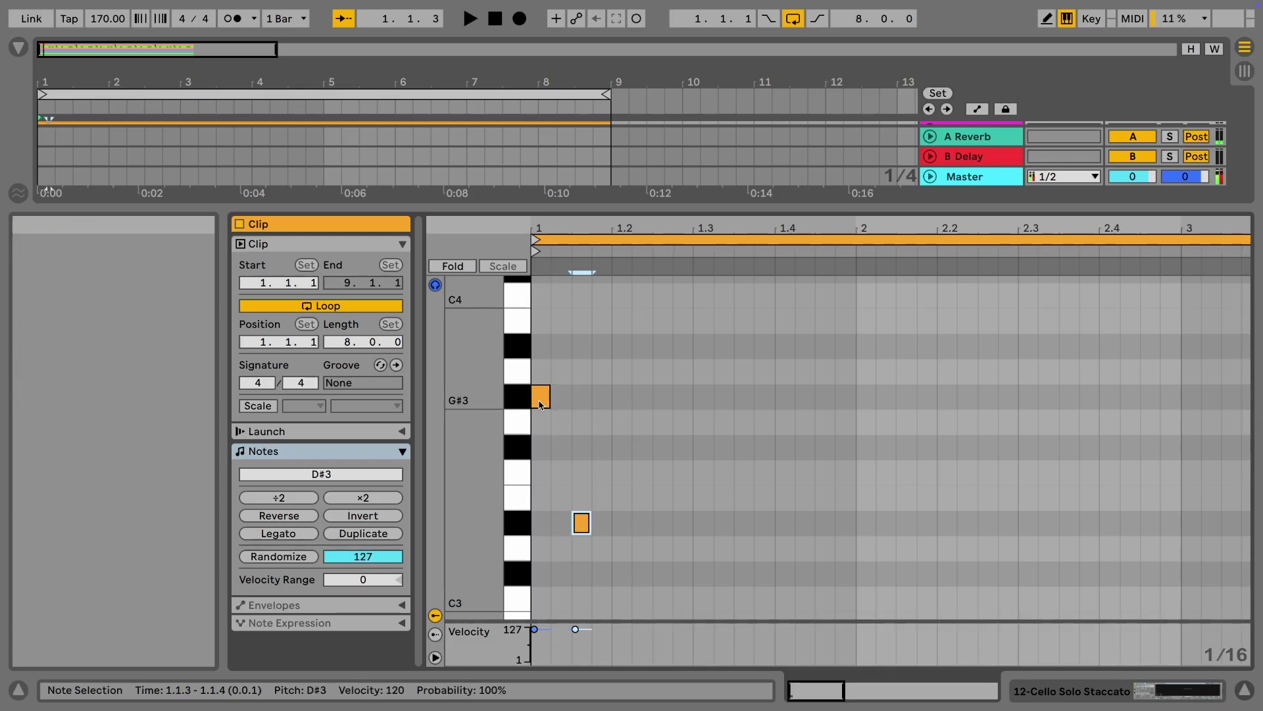
{"action": "key", "text": "space"}
{"action": "key", "text": "Right"}
{"action": "key", "text": "Right"}
{"action": "key", "text": "space"}
{"action": "key", "text": "space"}
Duplicate and transpose the cello note to place F#3 on beat 1.3 and D#3 on beat 1.4.
{"action": "key", "text": "ctrl+d"}
{"action": "key", "text": "Up"}
{"action": "key", "text": "Up"}
{"action": "key", "text": "Up"}
{"action": "key", "text": "Right"}
{"action": "key", "text": "Right"}
{"action": "key", "text": "Down"}
{"action": "key", "text": "Down"}
{"action": "key", "text": "Down"}
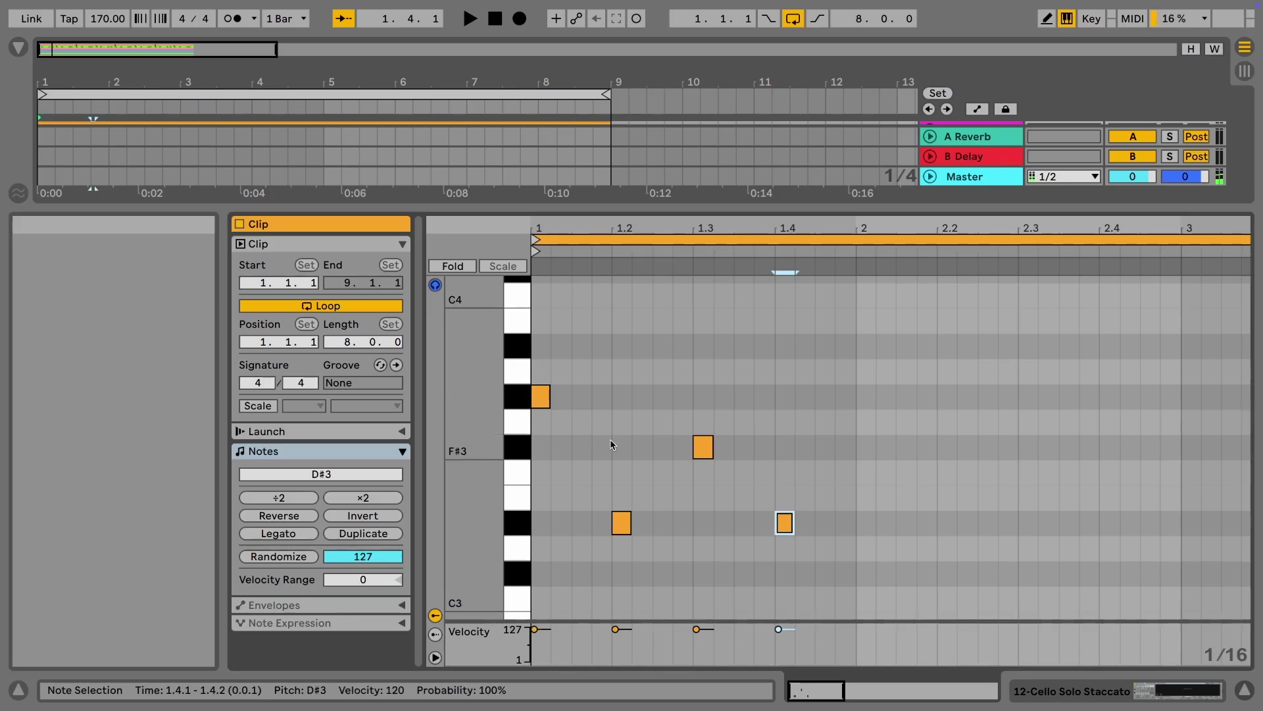
Duplicate the one-bar cello pattern across the clip, lower the velocity of all its notes, and start playback.
{"action": "left_click_drag", "start_coordinate": [822, 533], "coordinate": [529, 385]}
{"action": "key", "text": "ctrl+d"}
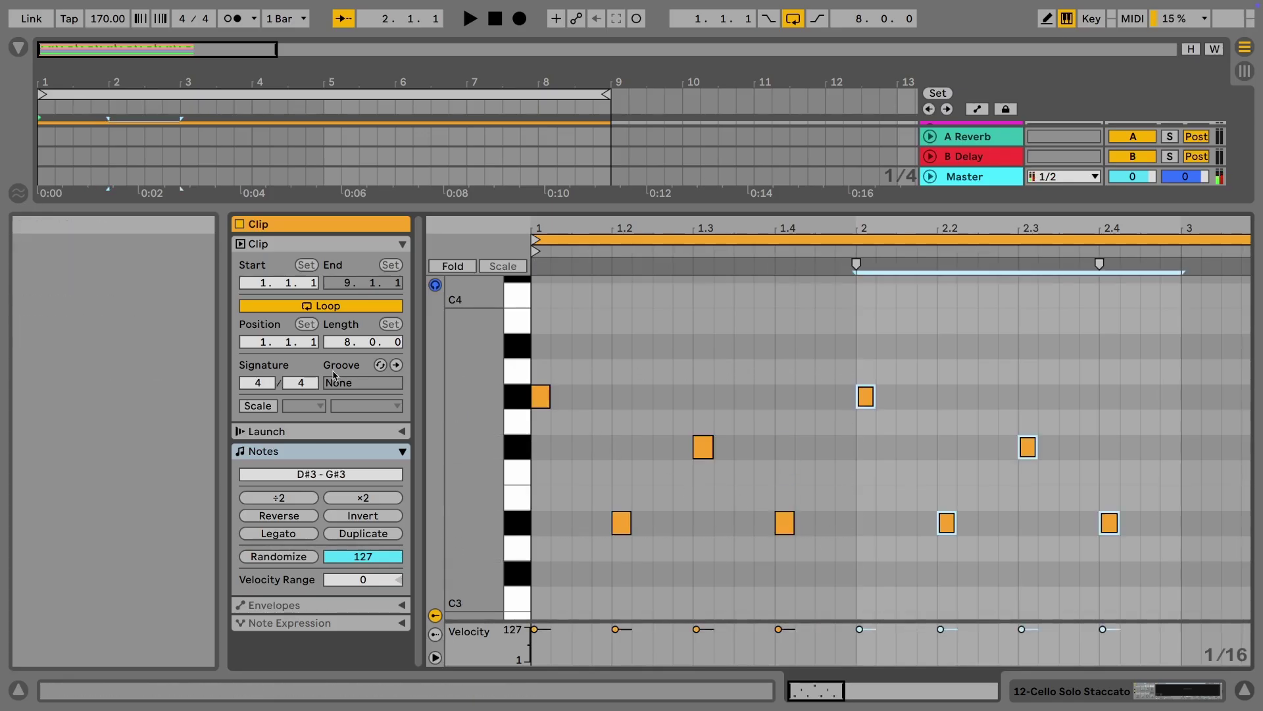
{"action": "key", "text": "ctrl+d"}
{"action": "key", "text": "ctrl+a"}
{"action": "left_click_drag", "start_coordinate": [688, 629], "coordinate": [686, 652]}
{"action": "key", "text": "space"}
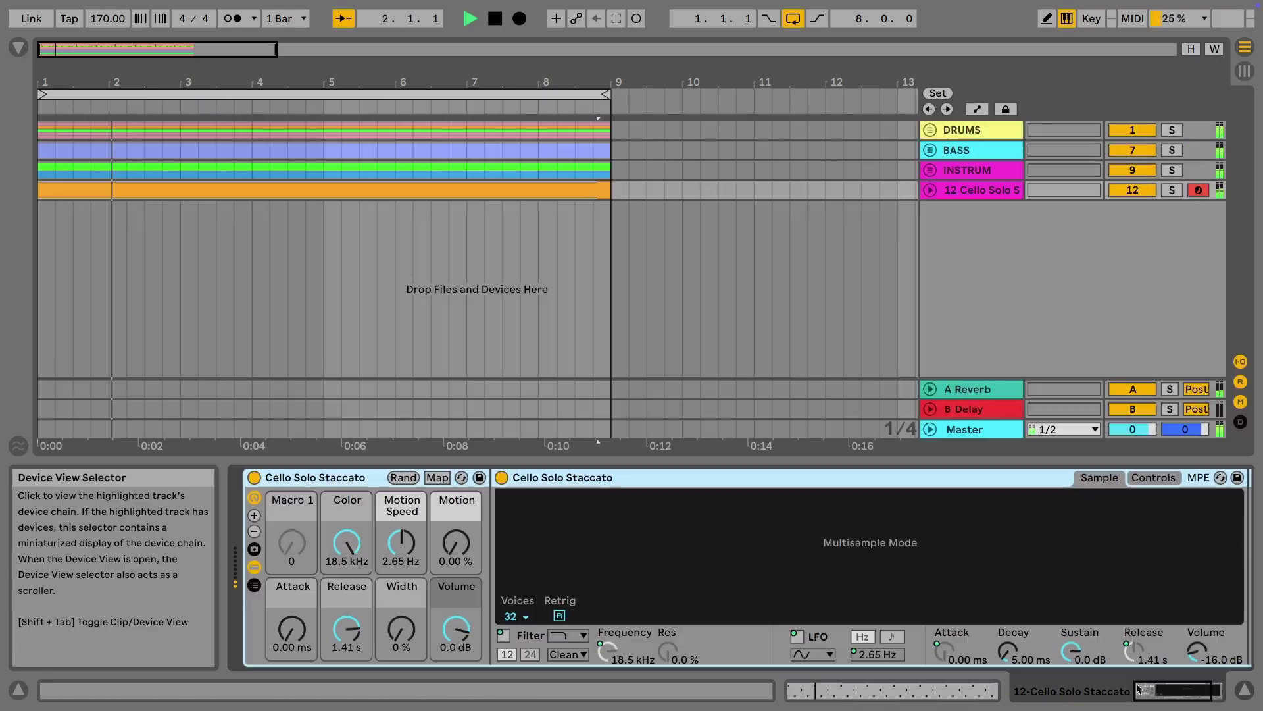
Solo the Cello Solo Staccato track and pan it to the right in the mixer.
{"action": "left_click", "coordinate": [1170, 191]}
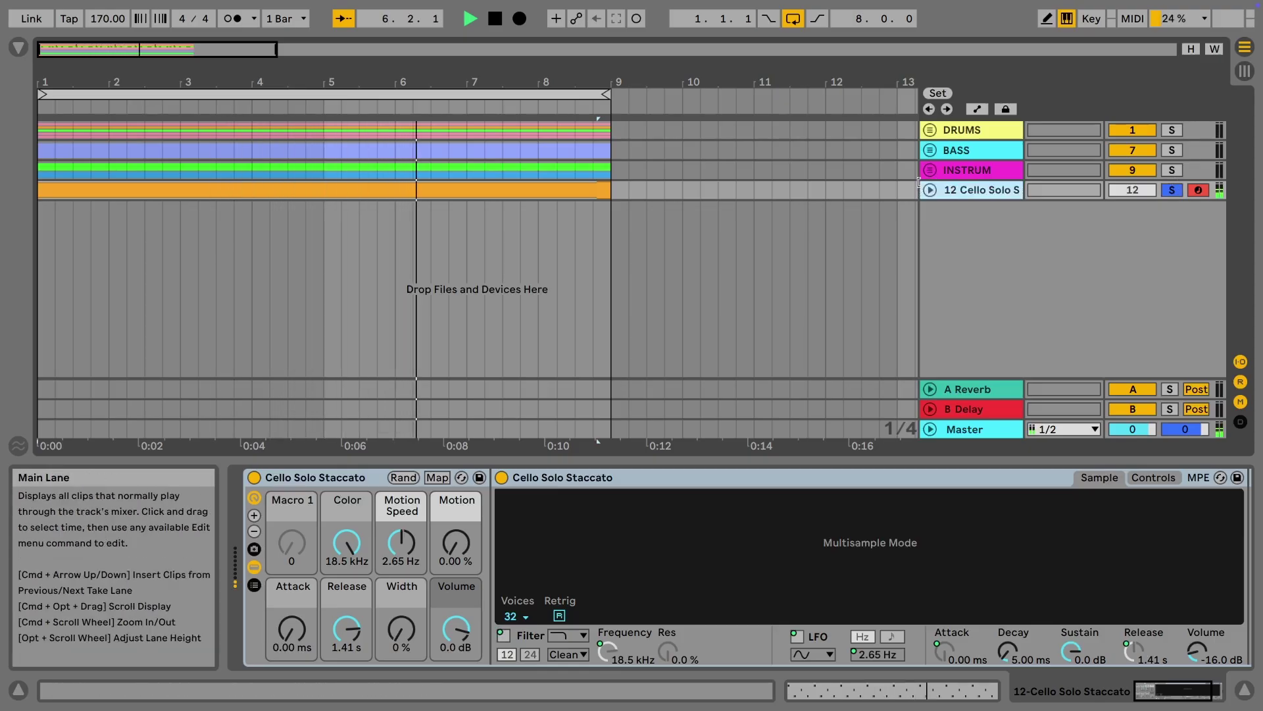
{"action": "left_click_drag", "start_coordinate": [919, 189], "coordinate": [837, 189]}
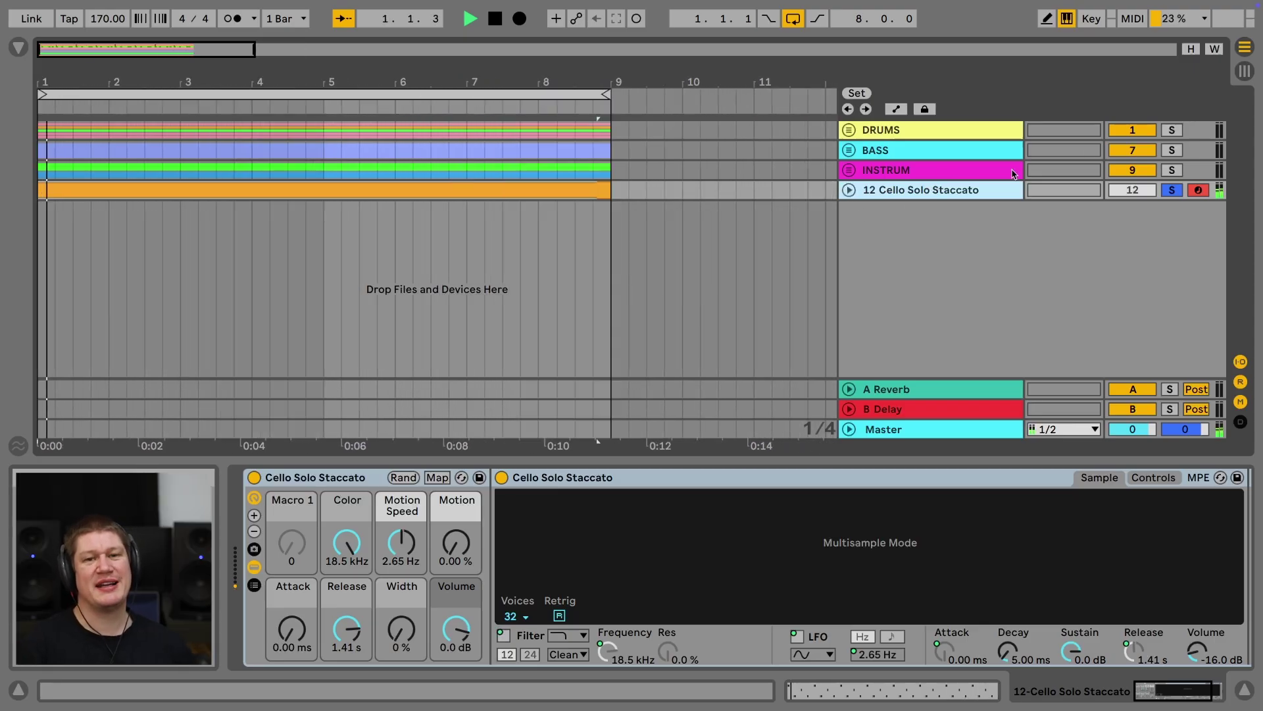
{"action": "left_click", "coordinate": [1243, 76]}
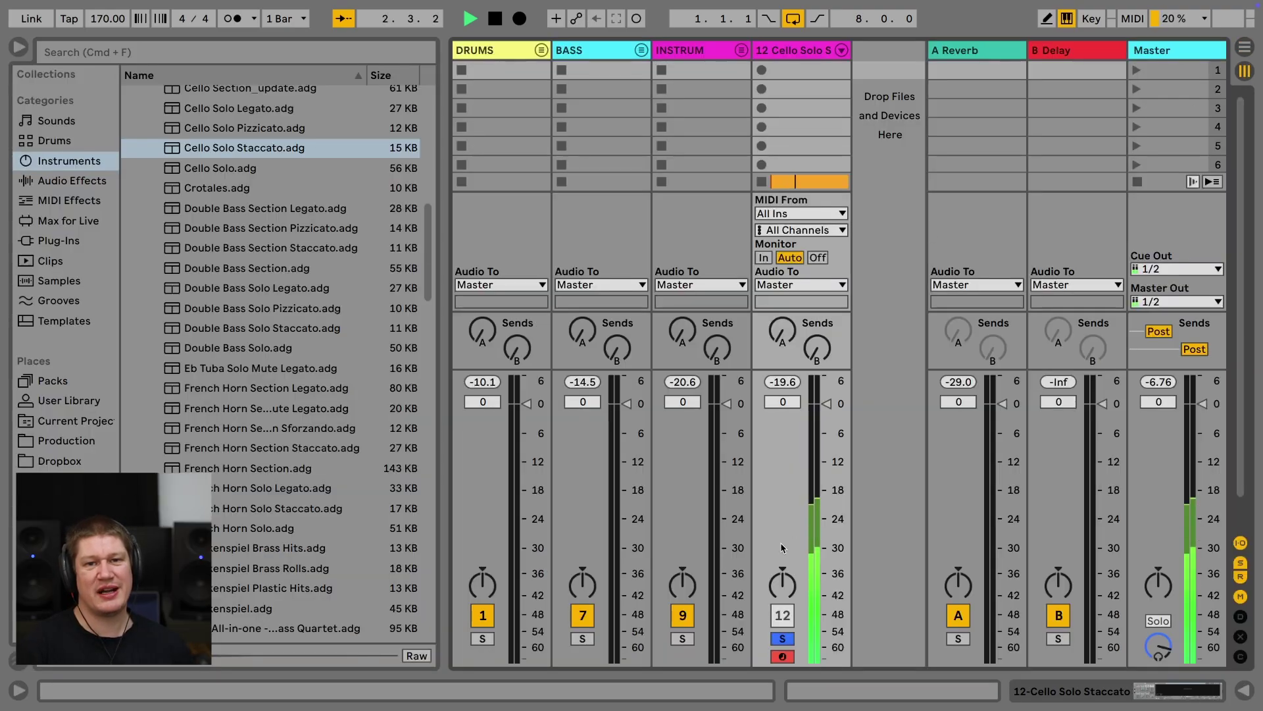
{"action": "left_click_drag", "start_coordinate": [783, 584], "coordinate": [783, 575]}
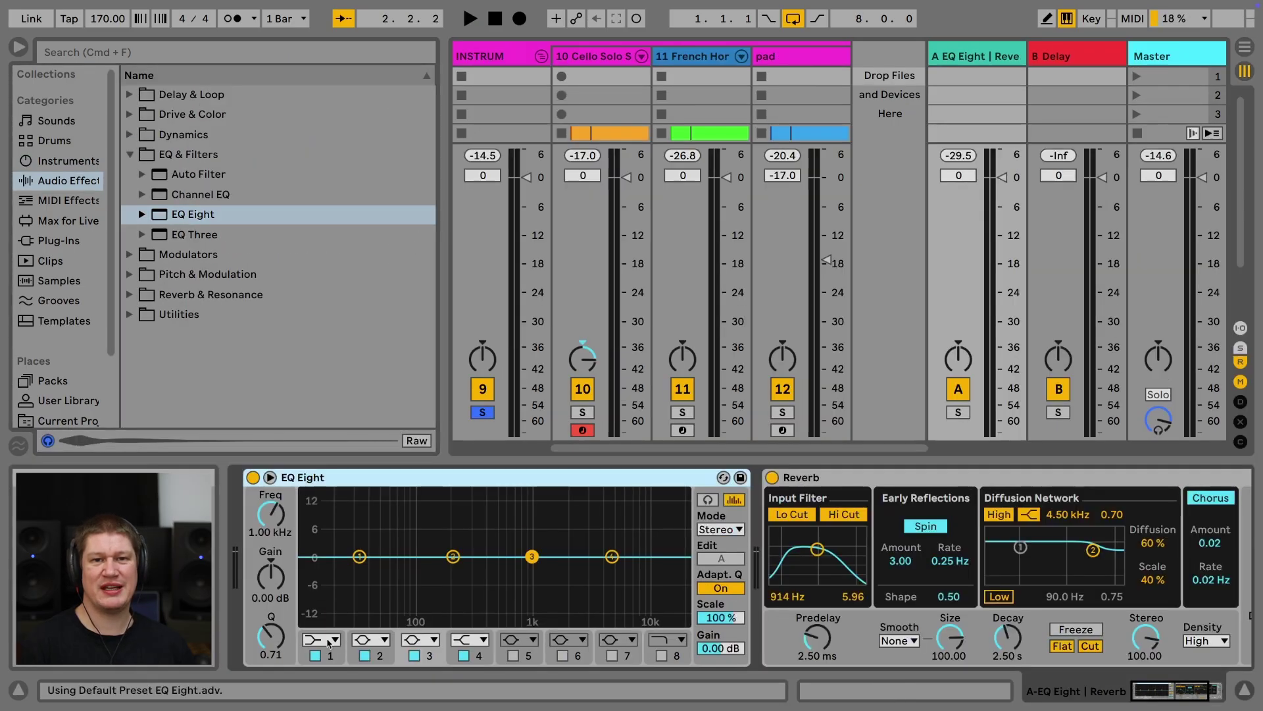
Set band 2 of the EQ Eight on the Reverb return to a low cut at 225 Hz during playback.
{"action": "left_click", "coordinate": [370, 641]}
{"action": "left_click", "coordinate": [373, 529]}
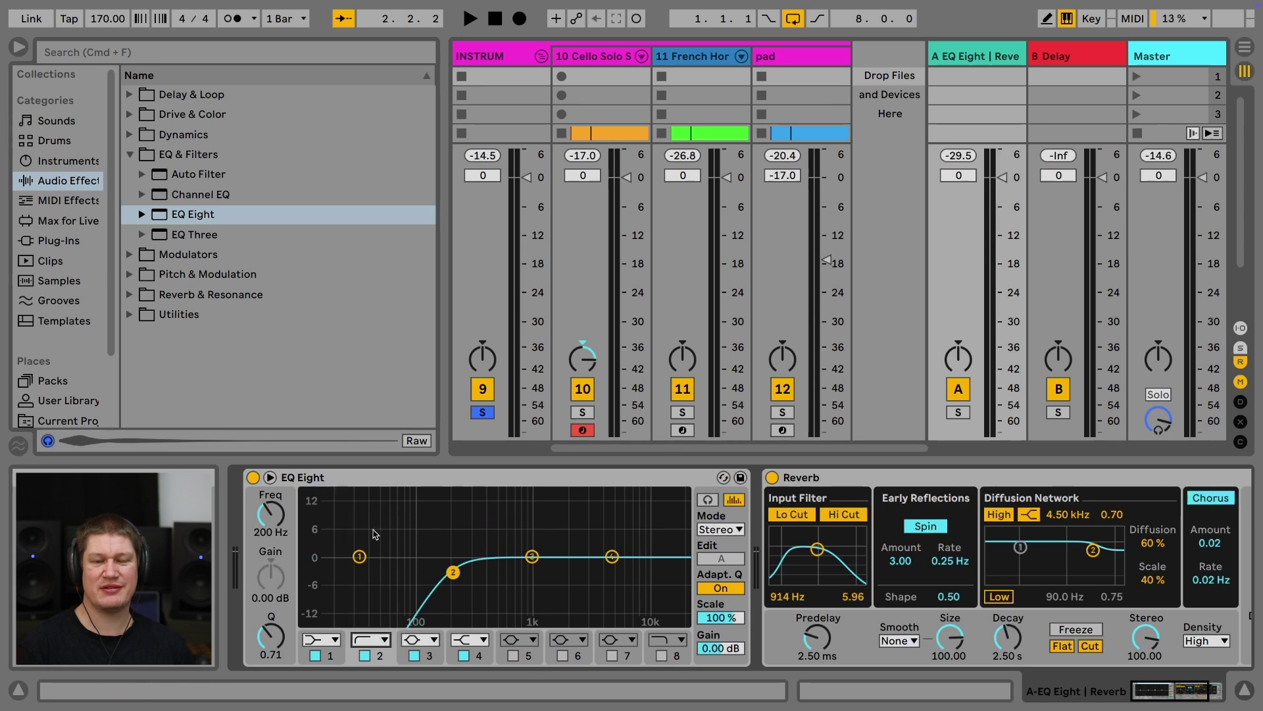
{"action": "key", "text": "space"}
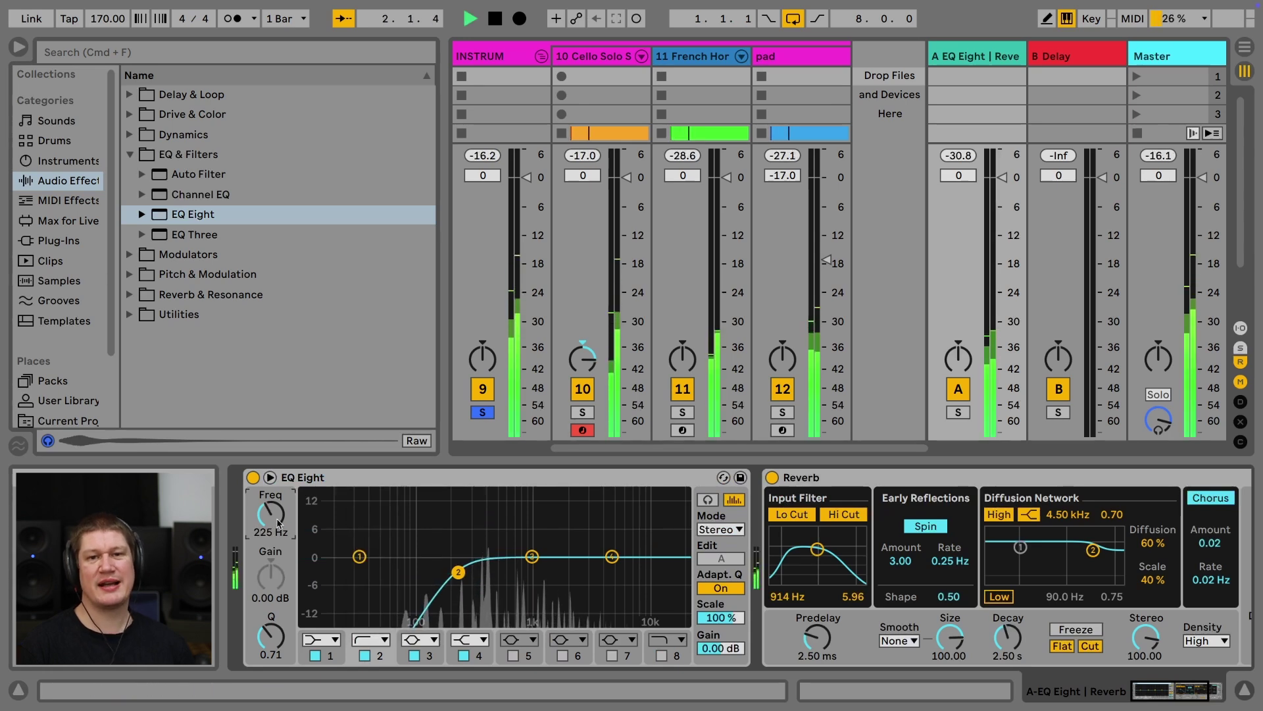
Write a two-bar Vibraphone melody of sixteenth notes: C#4, D#4, F#4, D#4, F#4 and G#4.
{"action": "left_click", "coordinate": [19, 47]}
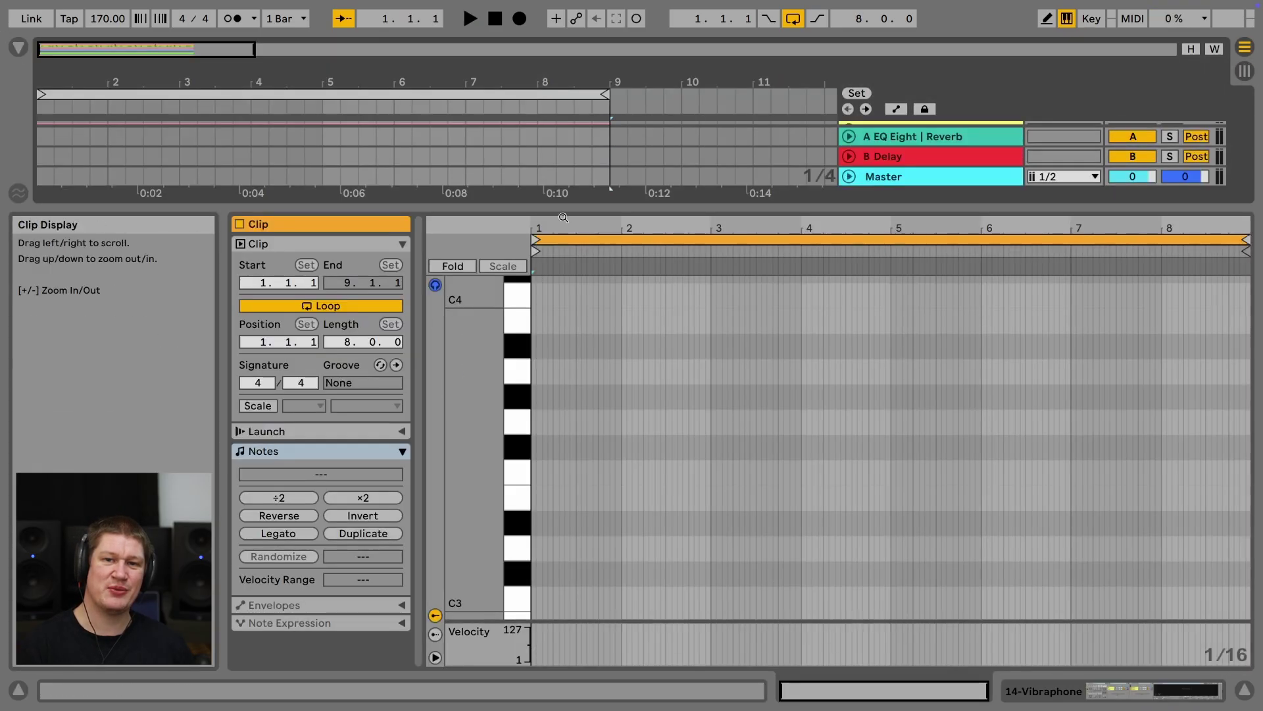
{"action": "left_click", "coordinate": [545, 349]}
{"action": "left_click", "coordinate": [654, 298]}
{"action": "left_click", "coordinate": [874, 298]}
{"action": "key", "text": "space"}
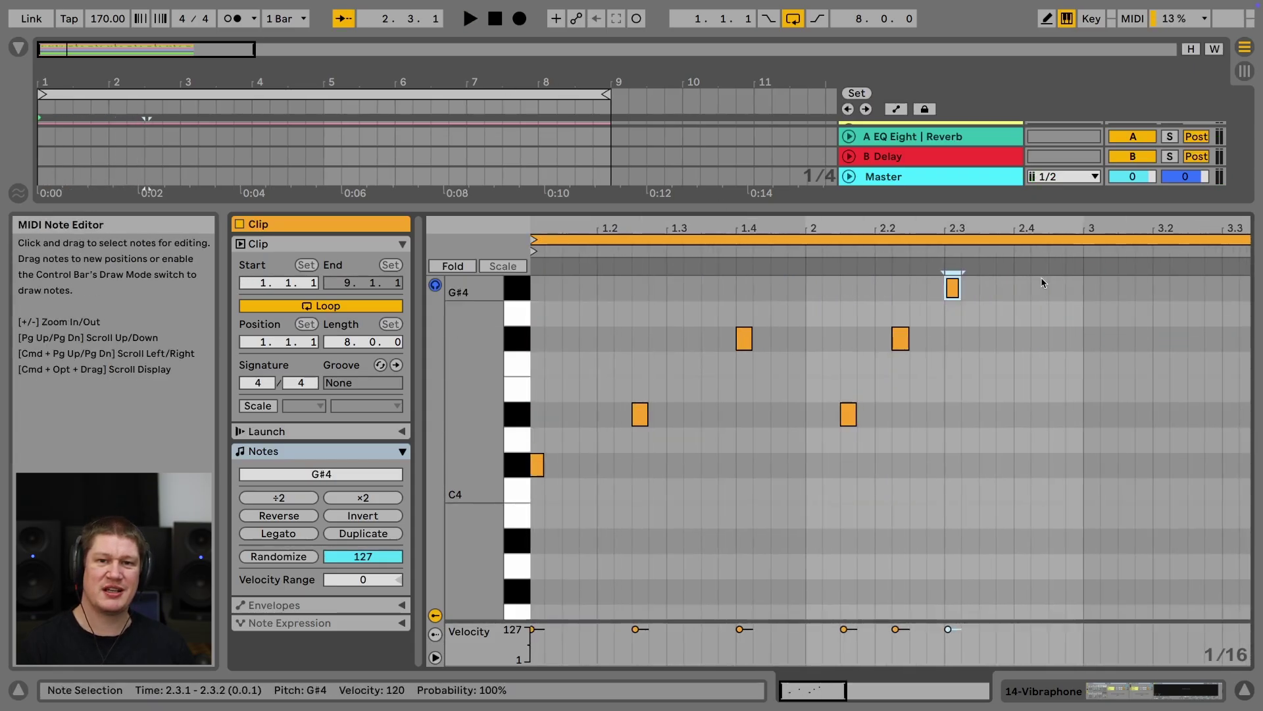
Shift the last two Vibraphone notes later, moving G#4 to 2.4 and the preceding F#4 to 2.3.
{"action": "left_click_drag", "start_coordinate": [887, 288], "coordinate": [957, 288]}
{"action": "left_click_drag", "start_coordinate": [835, 338], "coordinate": [866, 338]}
{"action": "scroll", "coordinate": [777, 343], "scroll_direction": "down", "scroll_amount": 5}
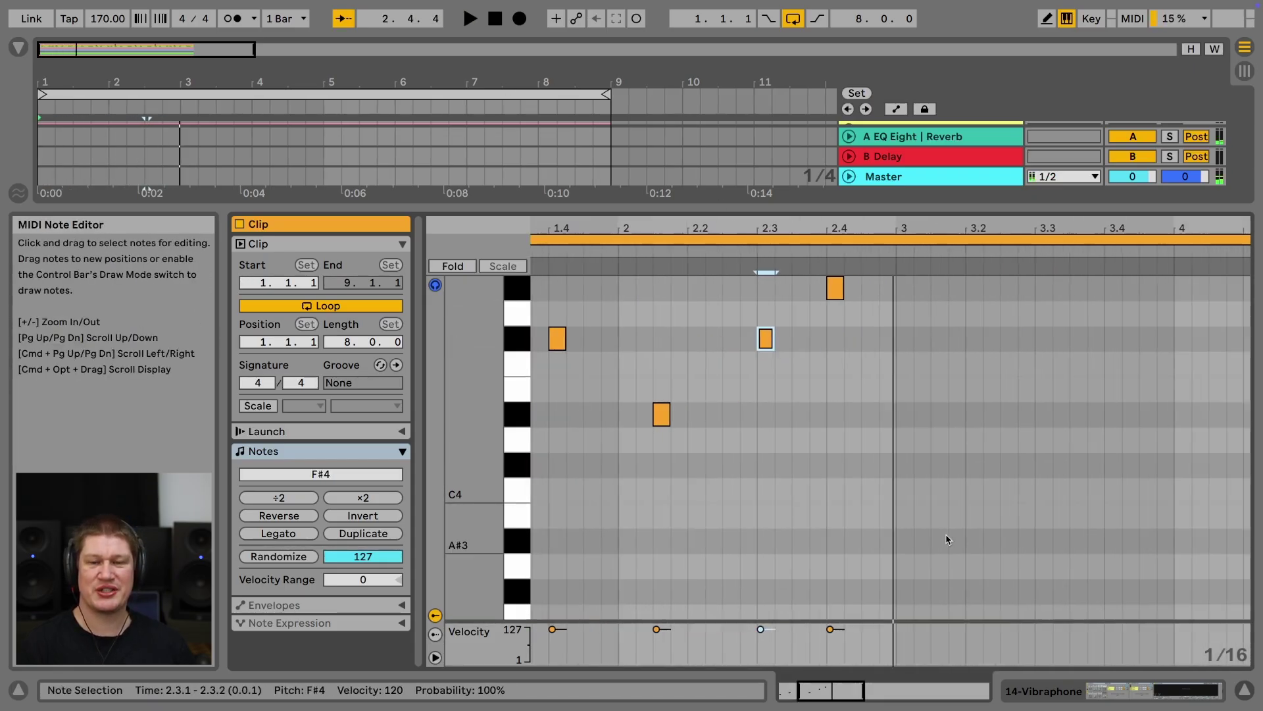
Select all the Vibraphone notes and lower their velocity to 81 while listening to the loop.
{"action": "key", "text": "super+a"}
{"action": "left_click_drag", "start_coordinate": [616, 631], "coordinate": [616, 641]}
{"action": "key", "text": "space"}
{"action": "key", "text": "super+d"}
{"action": "key", "text": "super+d"}
{"action": "key", "text": "super+d"}
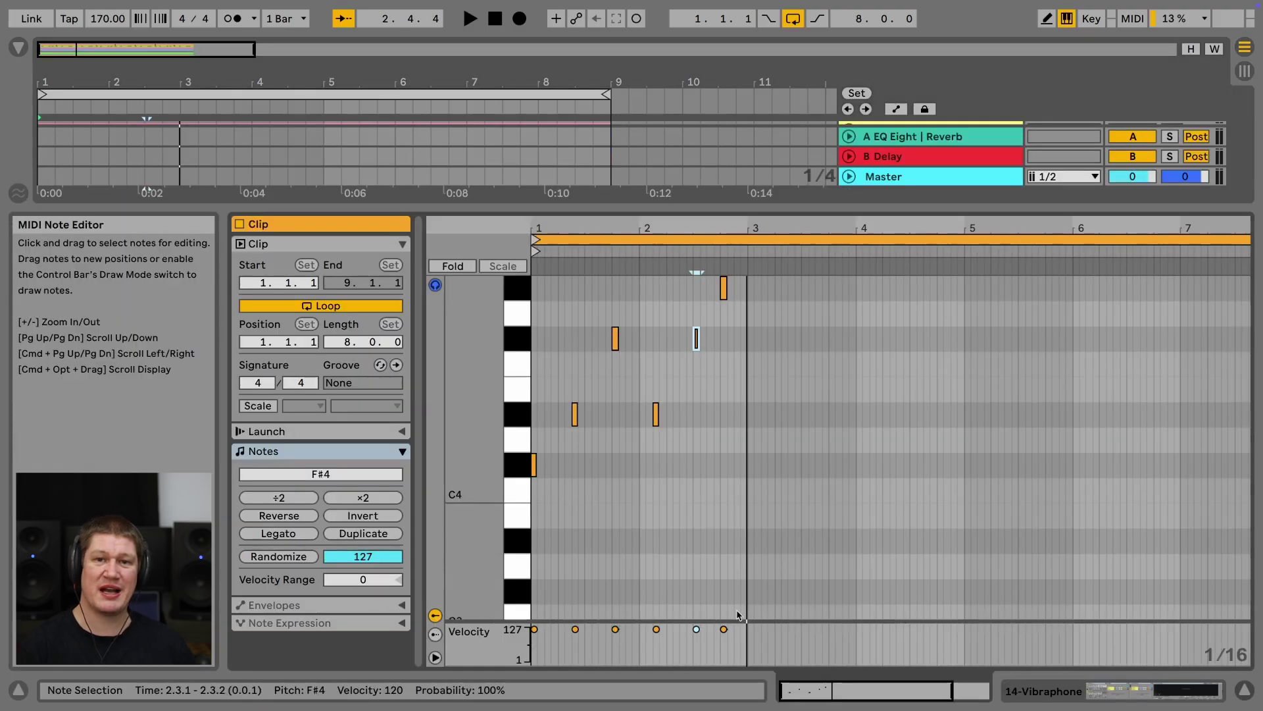
{"action": "key", "text": "super+a"}
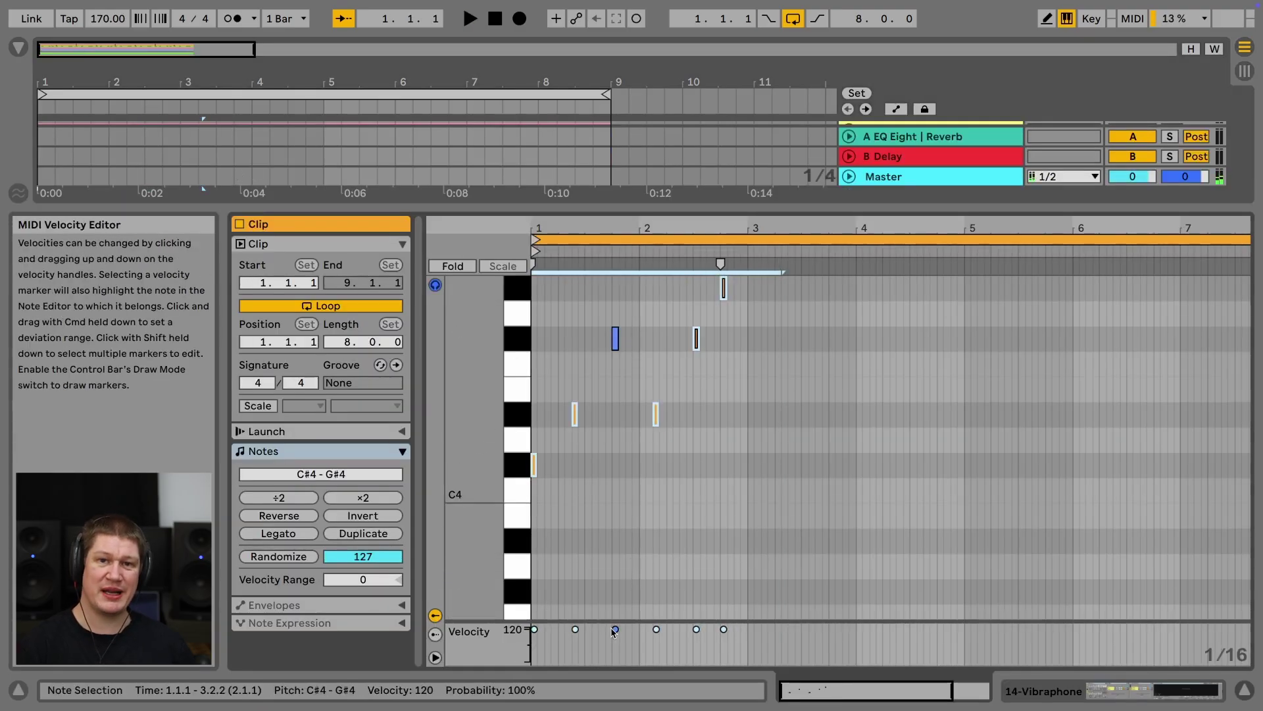
{"action": "left_click_drag", "start_coordinate": [612, 647], "coordinate": [612, 645]}
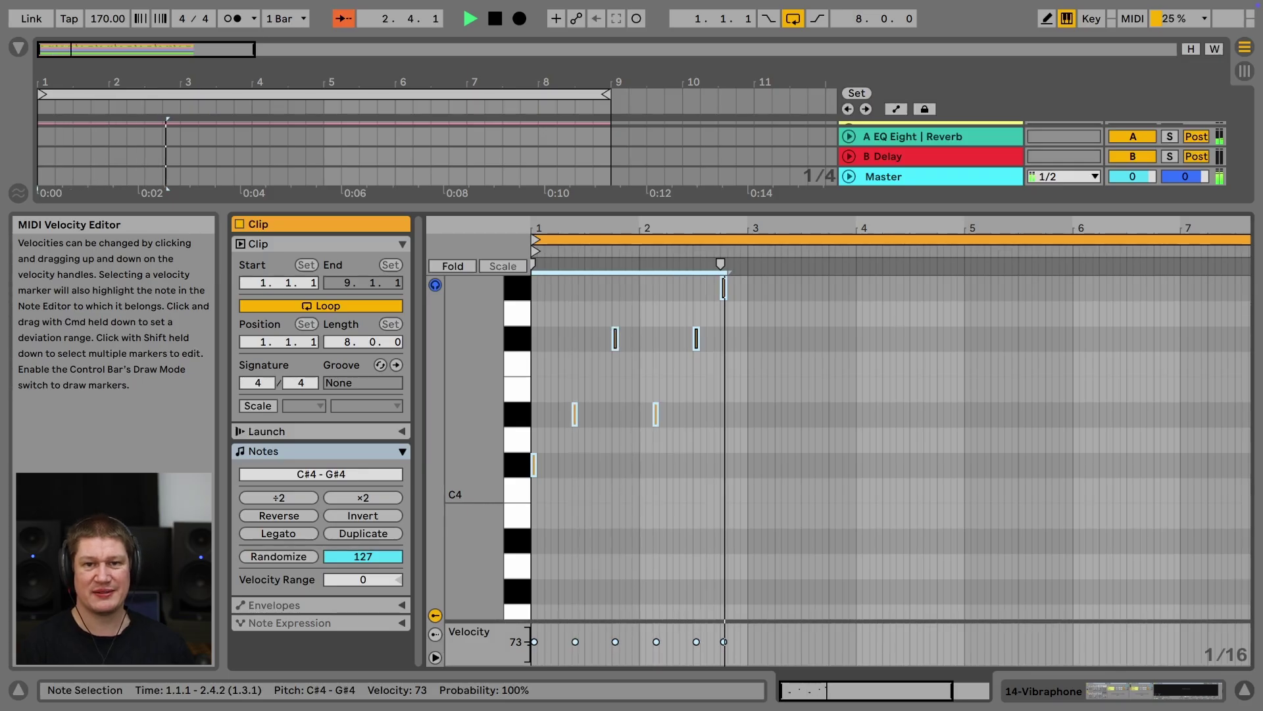
{"action": "left_click_drag", "start_coordinate": [615, 645], "coordinate": [616, 643]}
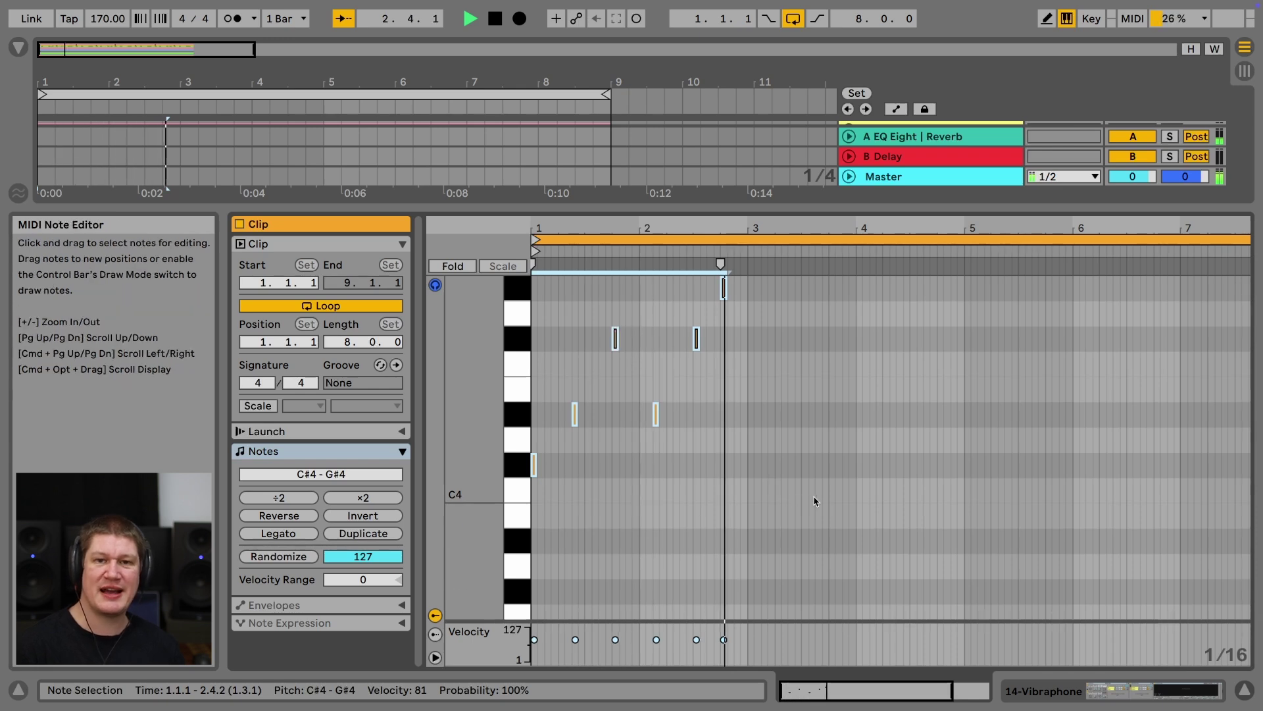
Duplicate the two-bar Vibraphone melody three times in succession so that it fills the eight-bar clip.
{"action": "left_click_drag", "start_coordinate": [816, 533], "coordinate": [734, 429]}
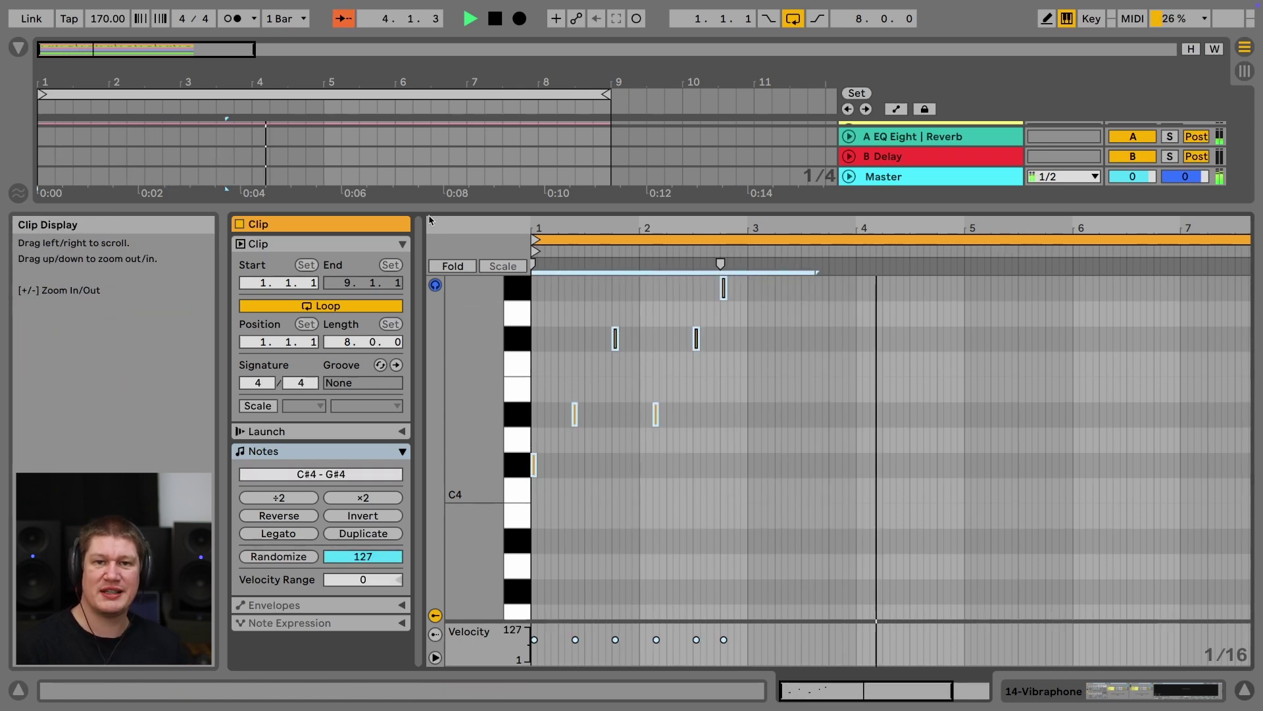
{"action": "key", "text": "ctrl+d"}
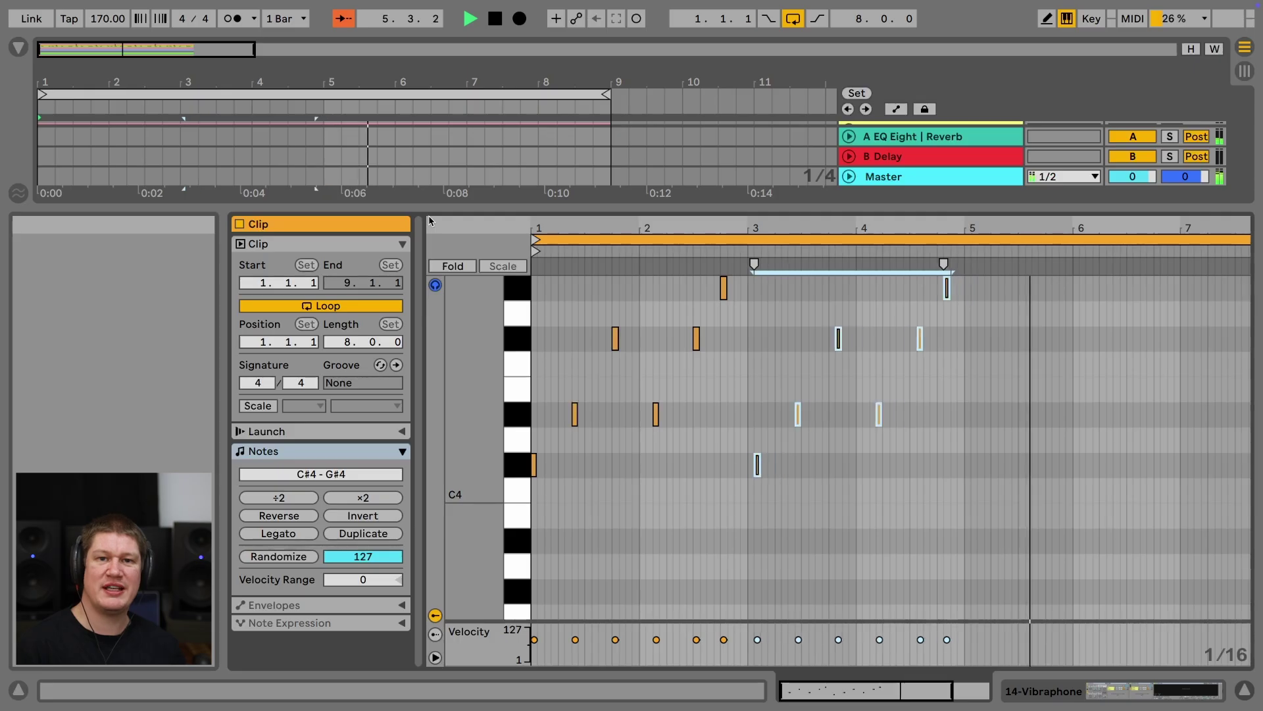
{"action": "key", "text": "ctrl+d"}
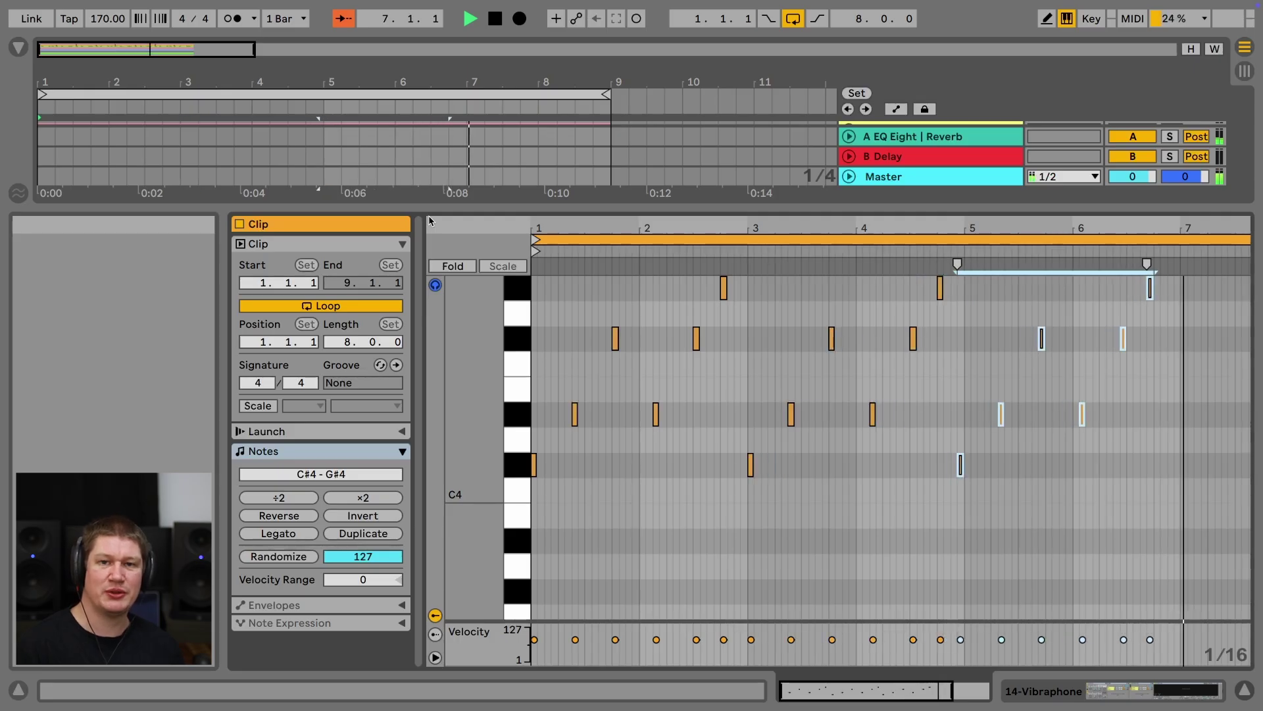
{"action": "key", "text": "ctrl+d"}
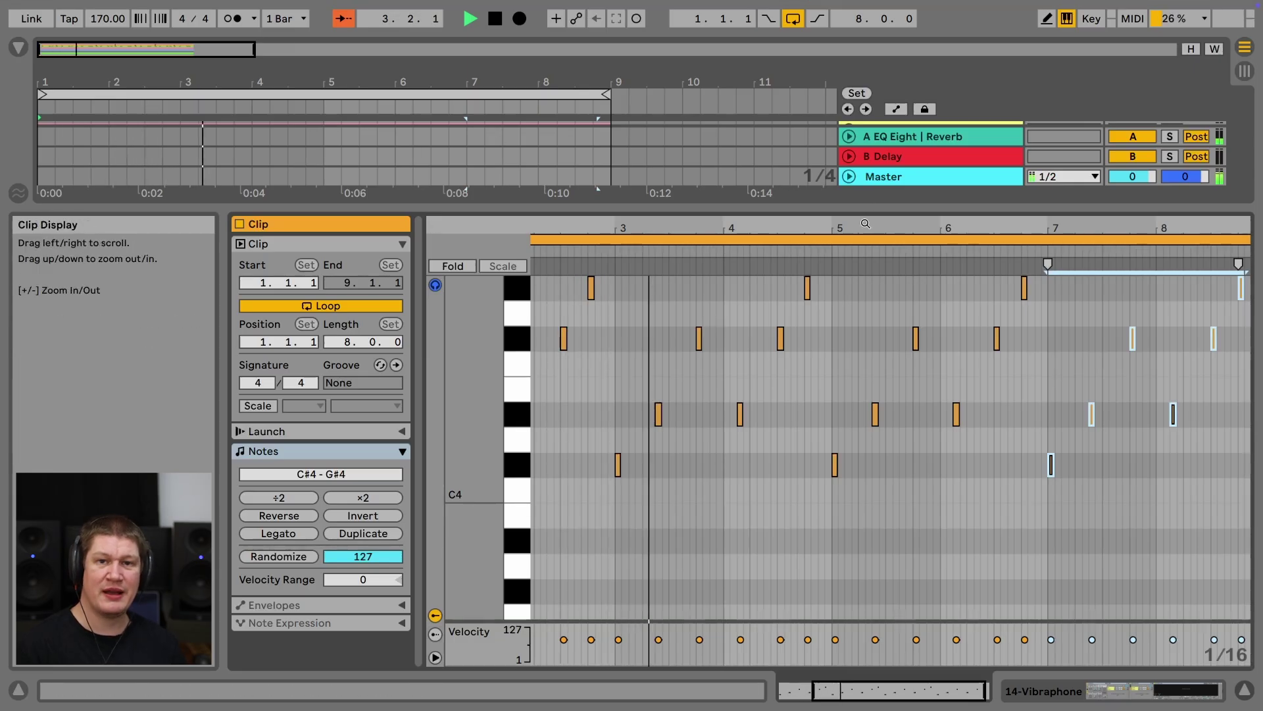
{"action": "left_click_drag", "start_coordinate": [809, 231], "coordinate": [809, 217]}
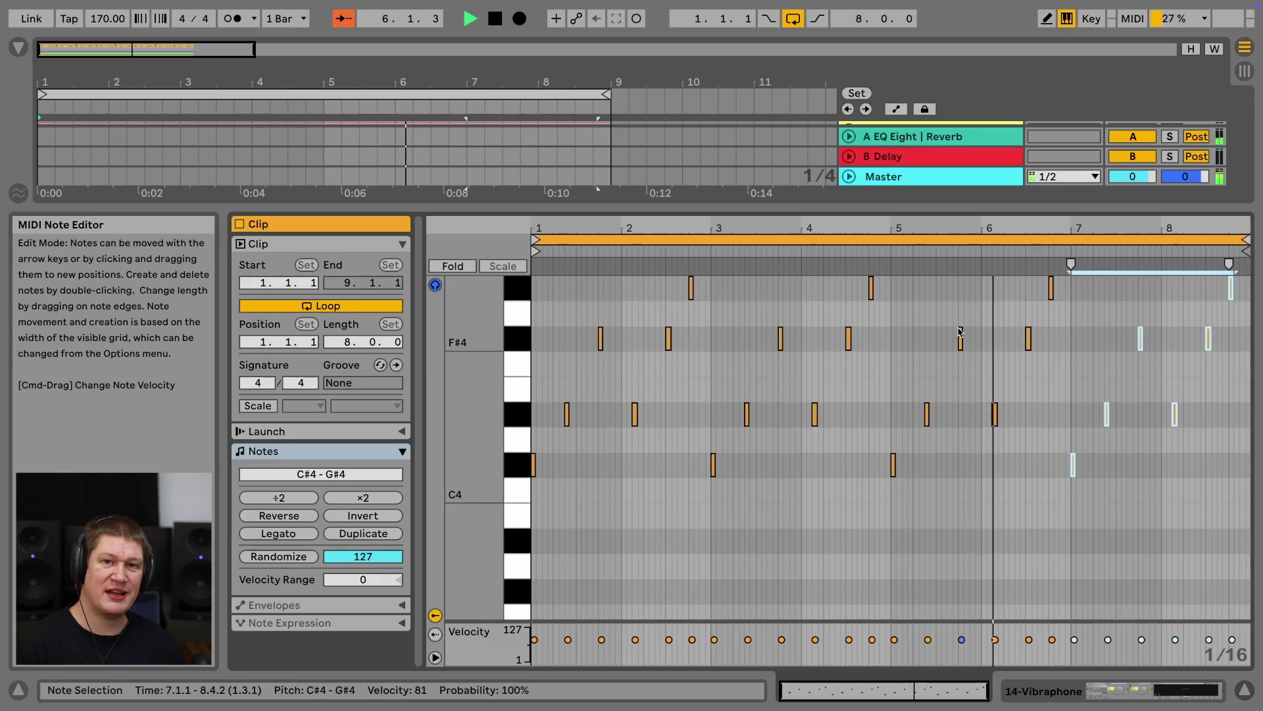
Play the Vibraphone clip and check the note positions across bars 1 to 3, including the D#4 at 2.1.3.
{"action": "key", "text": "space"}
{"action": "left_click_drag", "start_coordinate": [551, 241], "coordinate": [550, 325]}
{"action": "left_click_drag", "start_coordinate": [574, 227], "coordinate": [575, 276]}
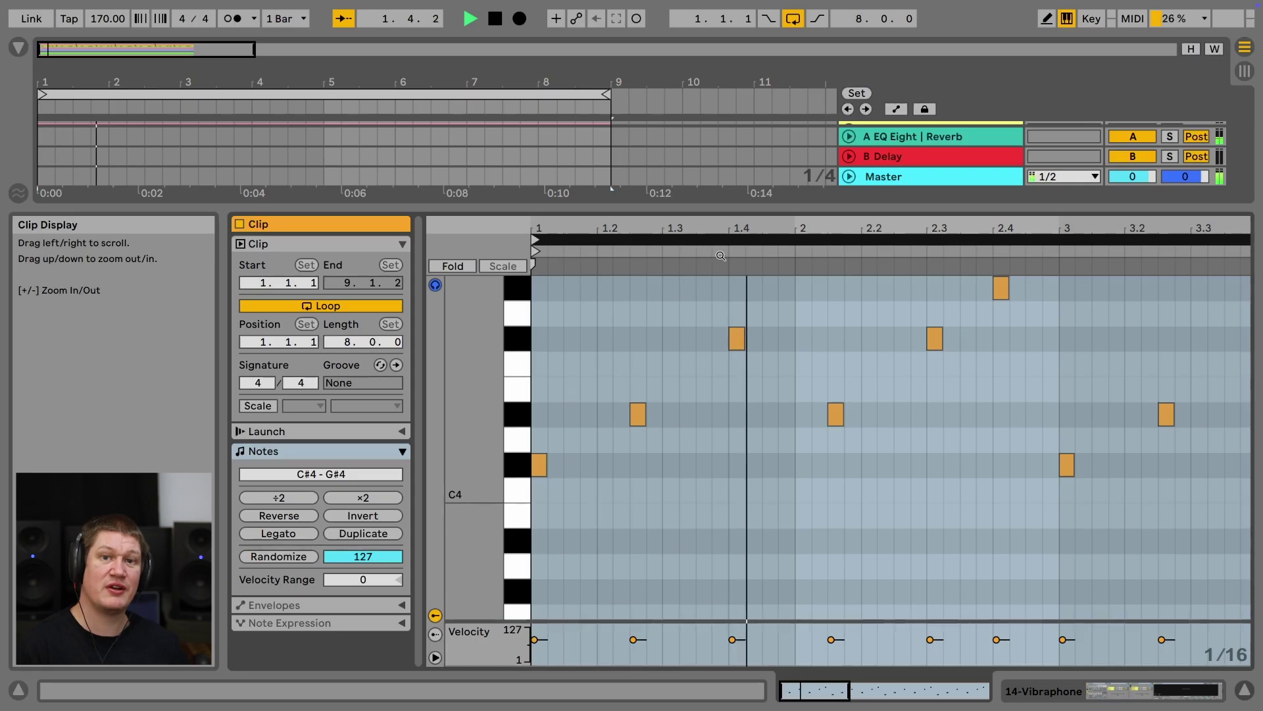
{"action": "key", "text": "space"}
{"action": "scroll", "coordinate": [809, 389], "scroll_direction": "right", "scroll_amount": 1}
{"action": "left_click", "coordinate": [823, 414]}
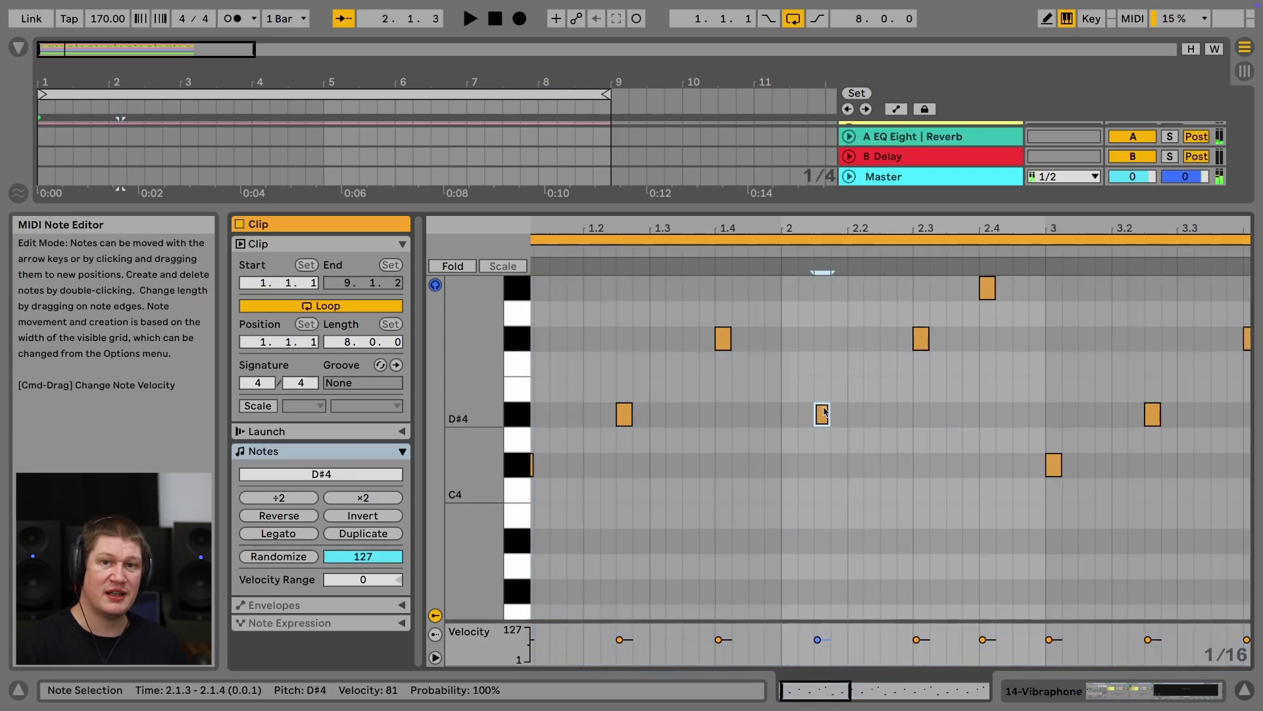
{"action": "key", "text": "space"}
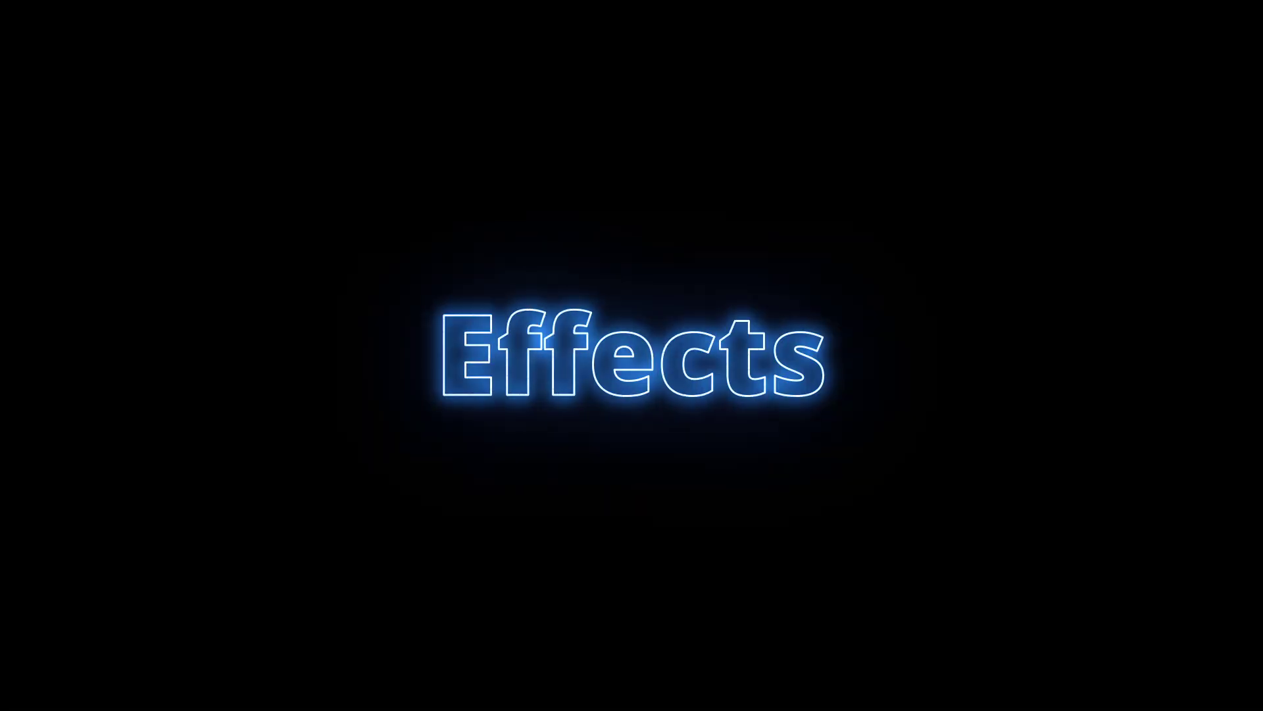
Add an EQ Eight to the end of the Vibraphone track's chain and hide the instrument rack's nested devices.
{"action": "left_click_drag", "start_coordinate": [193, 214], "coordinate": [1178, 520]}
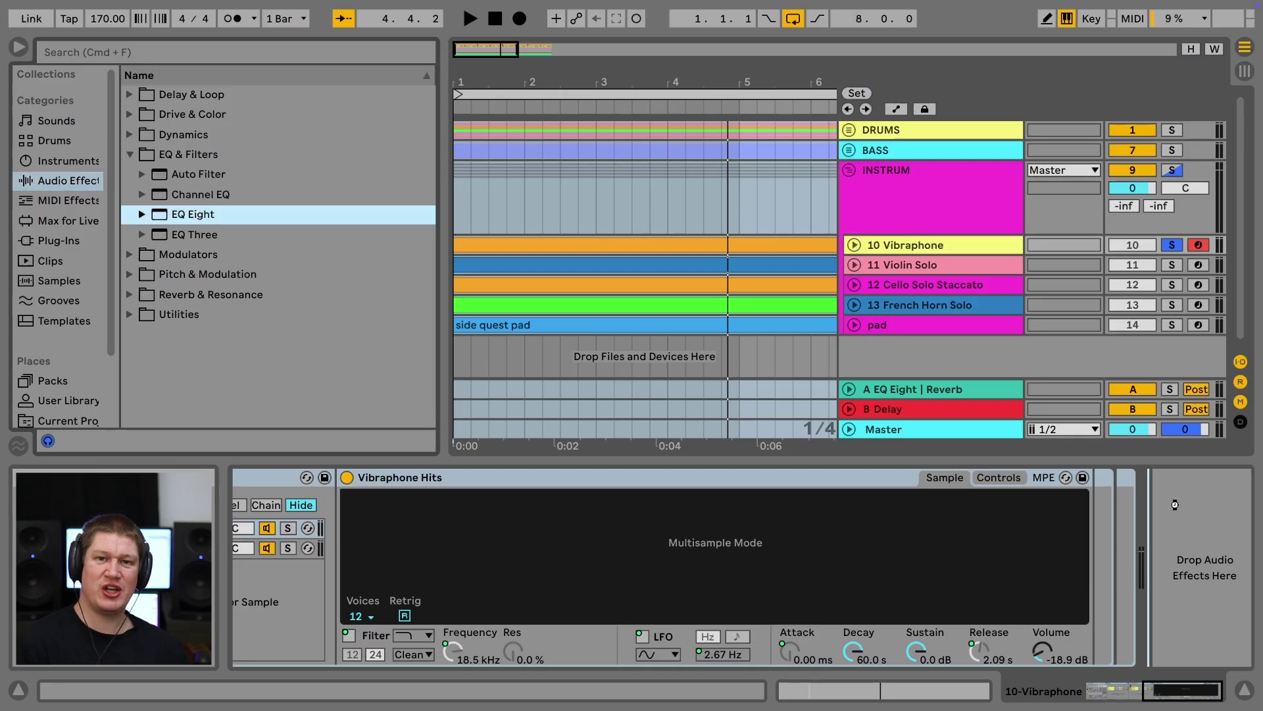
{"action": "key", "text": "space"}
{"action": "left_click_drag", "start_coordinate": [1196, 684], "coordinate": [893, 685]}
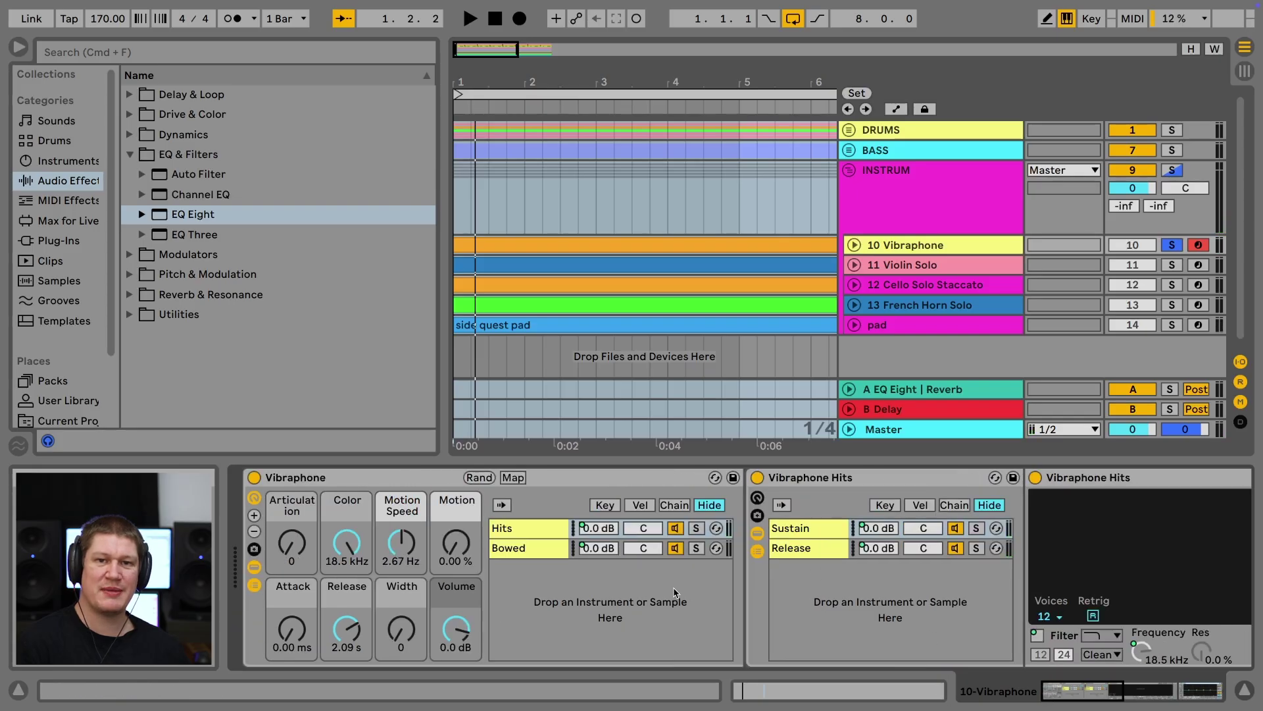
{"action": "left_click", "coordinate": [255, 568]}
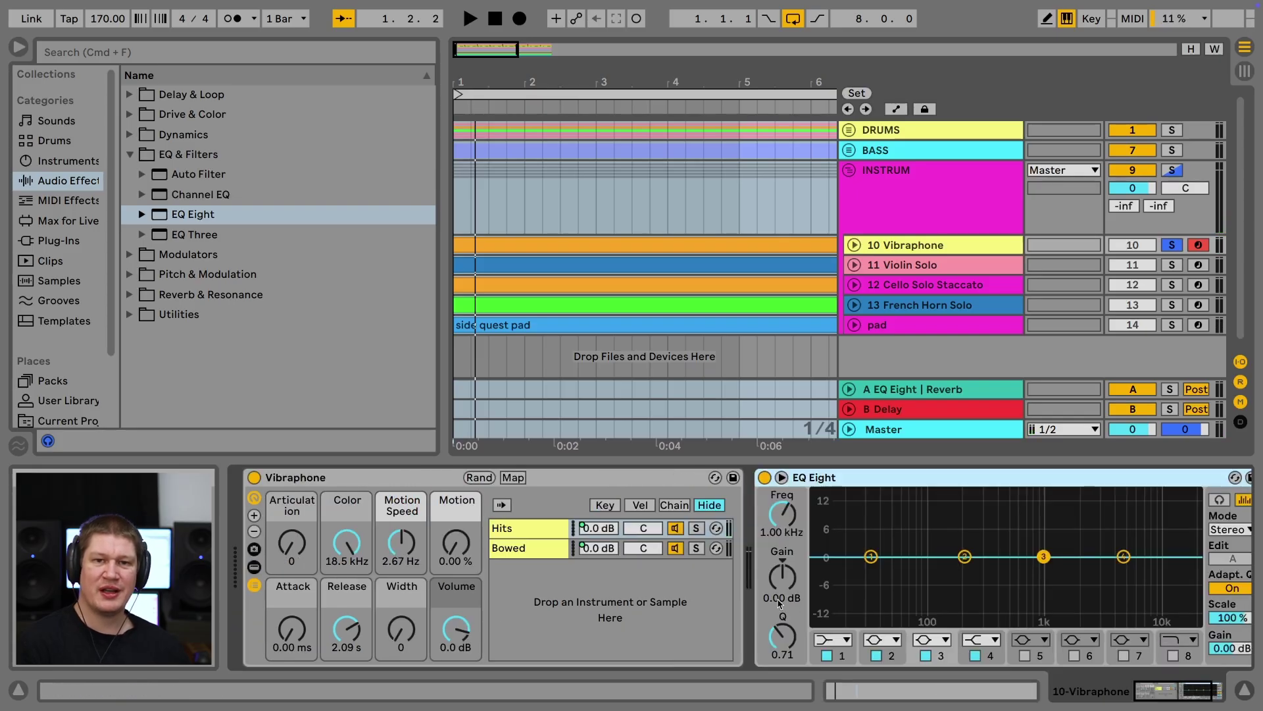
Set band 2 of the Vibraphone's EQ Eight to a low cut at 563 Hz during playback.
{"action": "left_click", "coordinate": [882, 640]}
{"action": "left_click", "coordinate": [870, 528]}
{"action": "left_click_drag", "start_coordinate": [783, 513], "coordinate": [782, 492]}
{"action": "key", "text": "space"}
{"action": "scroll", "coordinate": [742, 567], "scroll_direction": "right", "scroll_amount": 2}
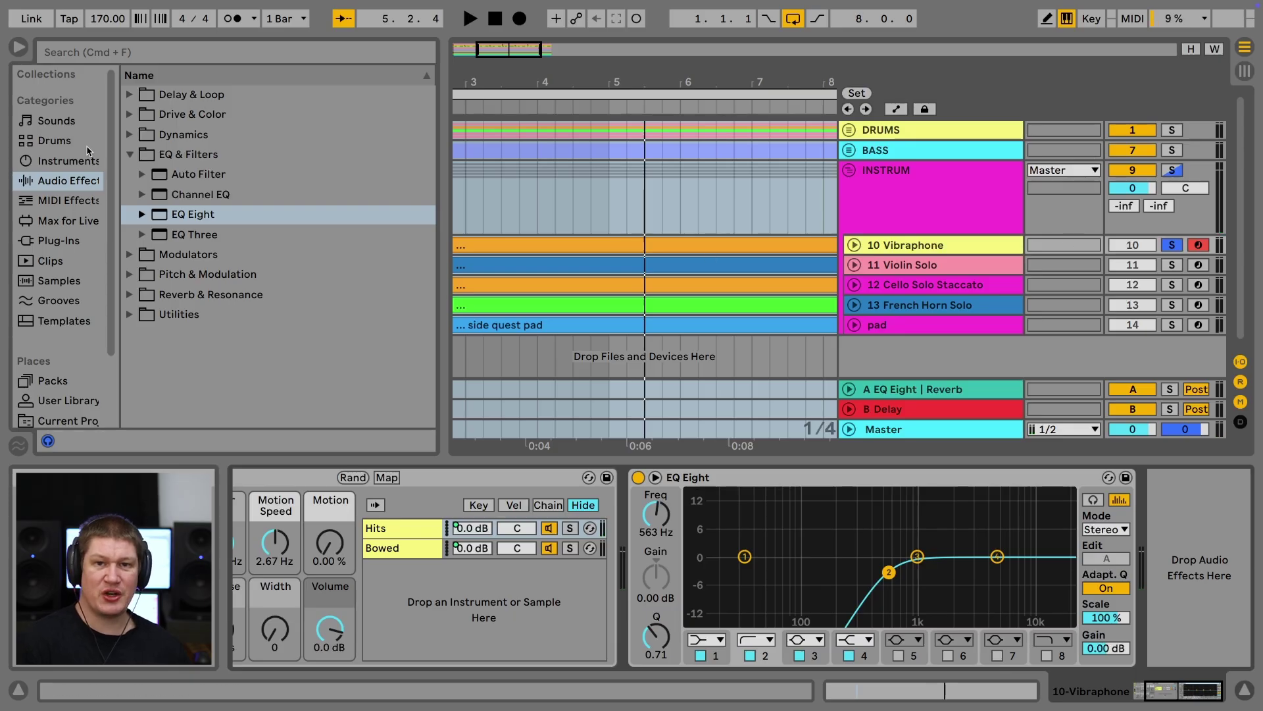
Find the Delay among the Delay & Loop audio effects and add it after the Vibraphone's EQ Eight.
{"action": "left_click", "coordinate": [129, 154]}
{"action": "left_click", "coordinate": [130, 114]}
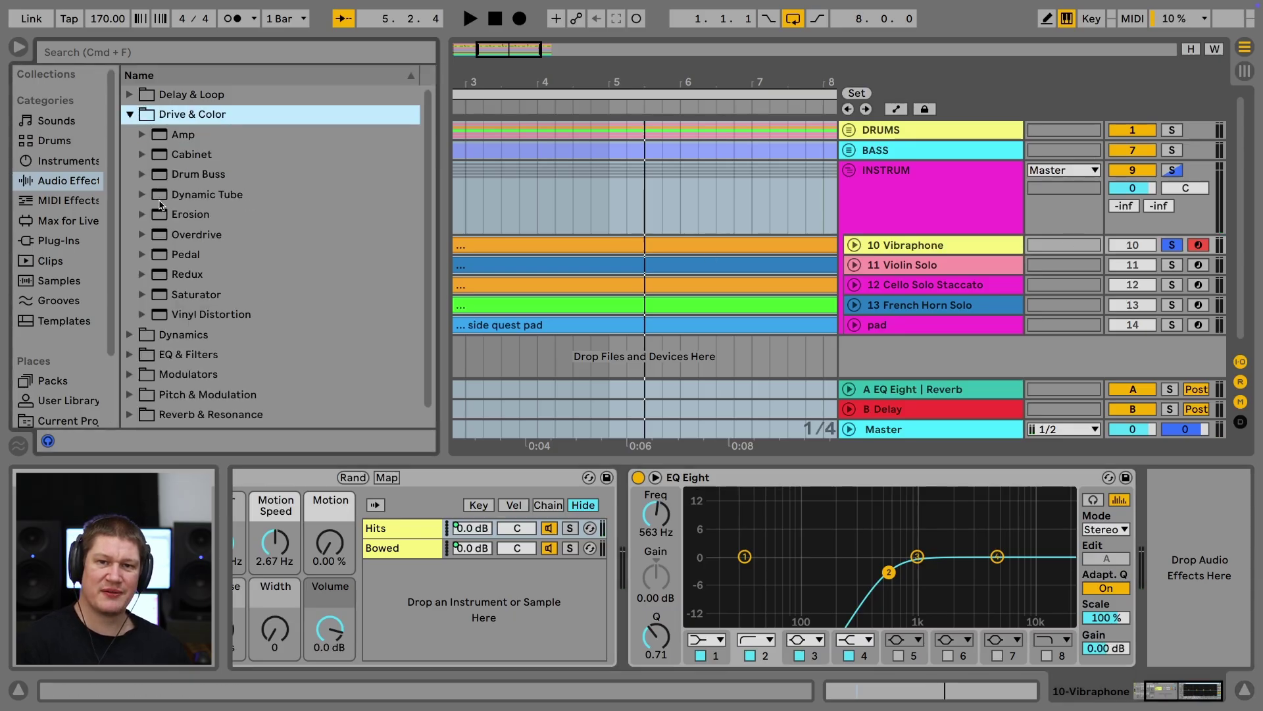
{"action": "left_click", "coordinate": [130, 114]}
{"action": "left_click", "coordinate": [130, 94]}
{"action": "left_click", "coordinate": [186, 134]}
{"action": "double_click", "coordinate": [186, 134]}
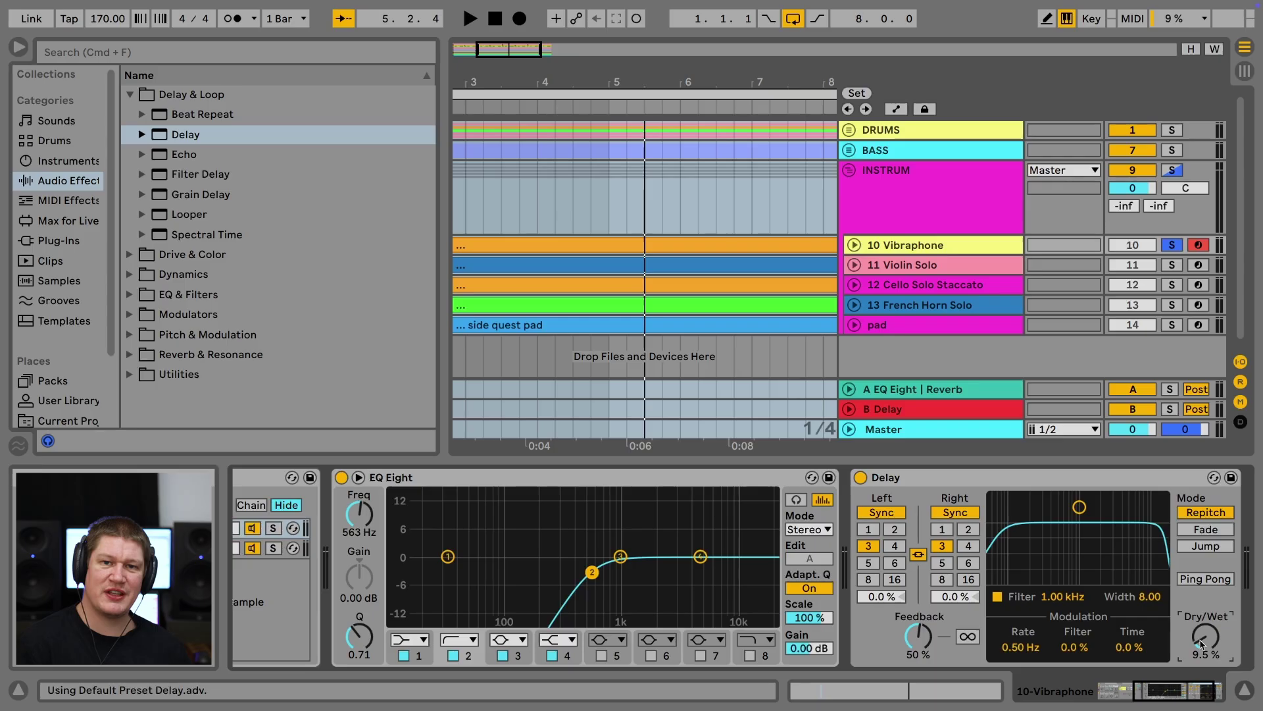
Set the Vibraphone's Delay to 4 sixteenths with Ping Pong, 38% feedback and 26% dry/wet while the loop plays.
{"action": "key", "text": "space"}
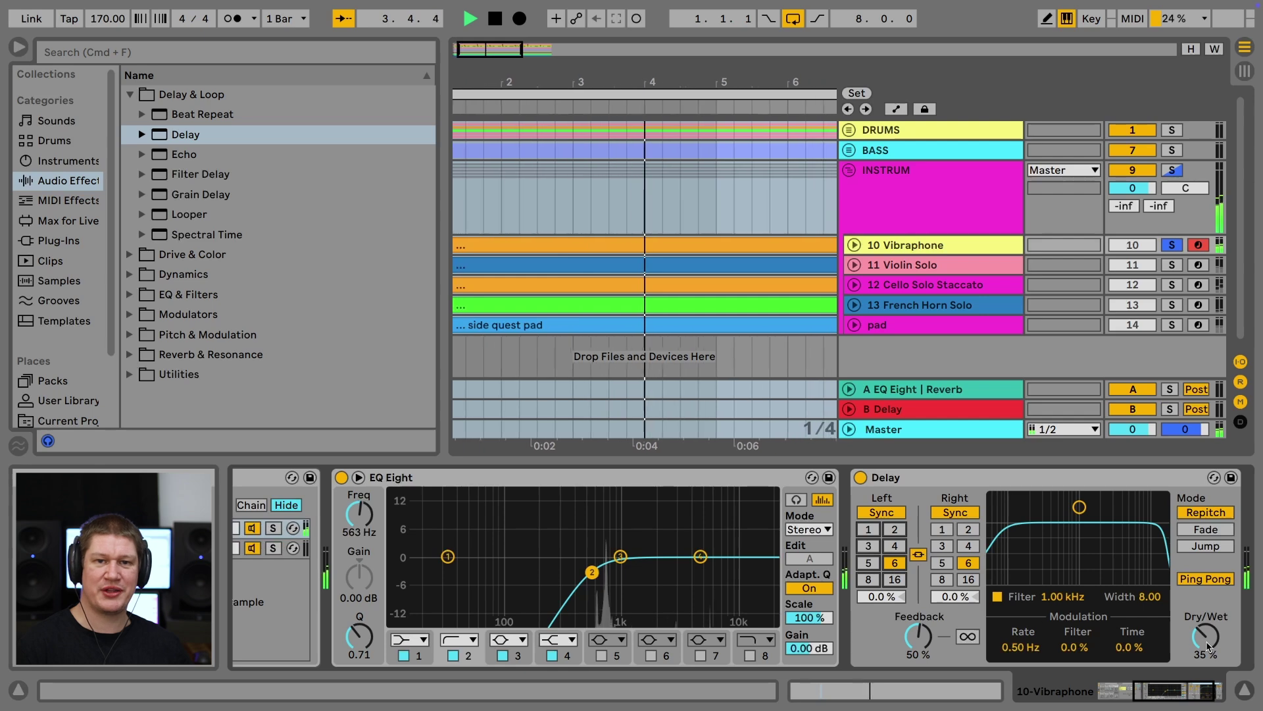
{"action": "left_click_drag", "start_coordinate": [1206, 636], "coordinate": [1205, 629]}
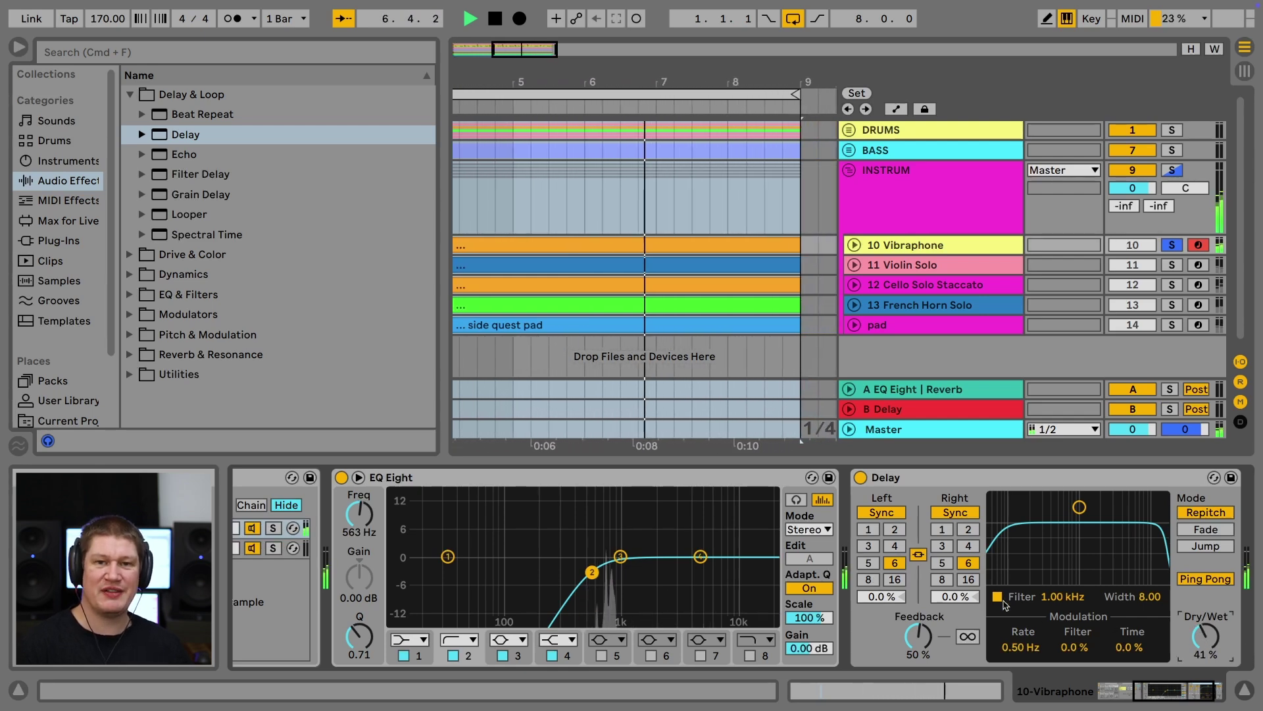
{"action": "left_click", "coordinate": [896, 546]}
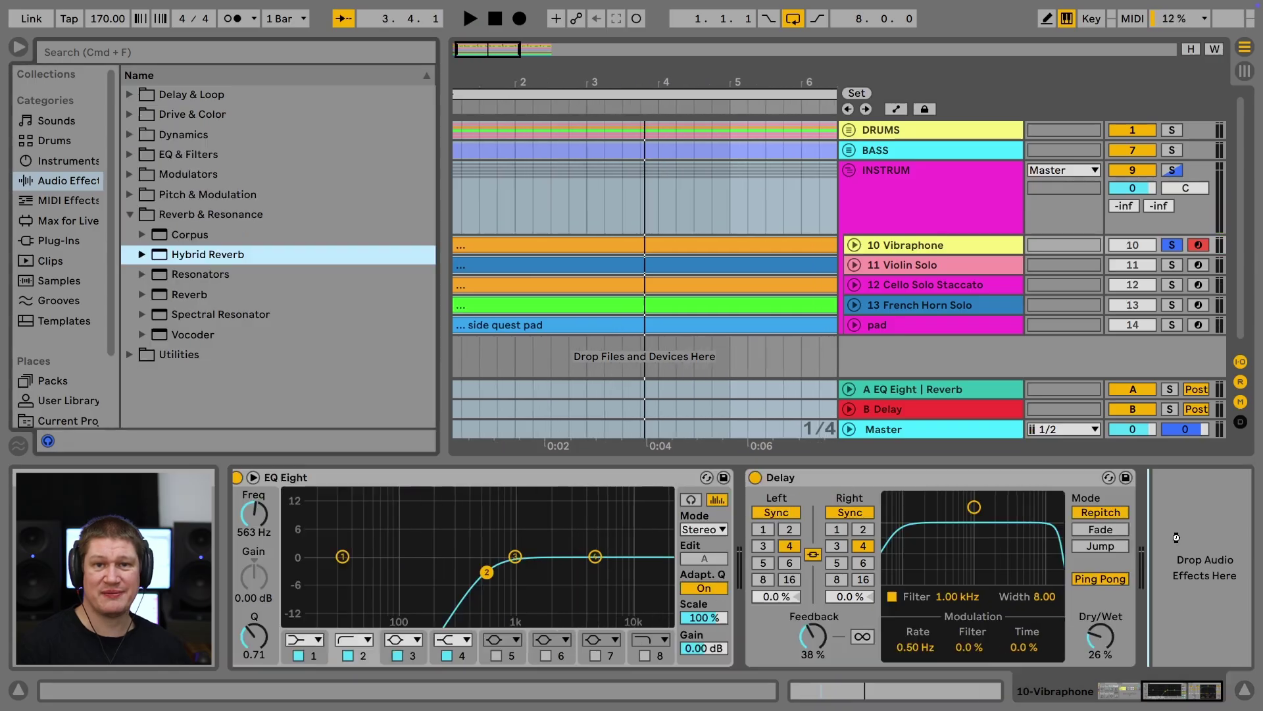
Add a Hybrid Reverb after the Delay, choose the Springs convolution with Awesome Stereo Spring, and set dry/wet to 30%.
{"action": "key", "text": "Return"}
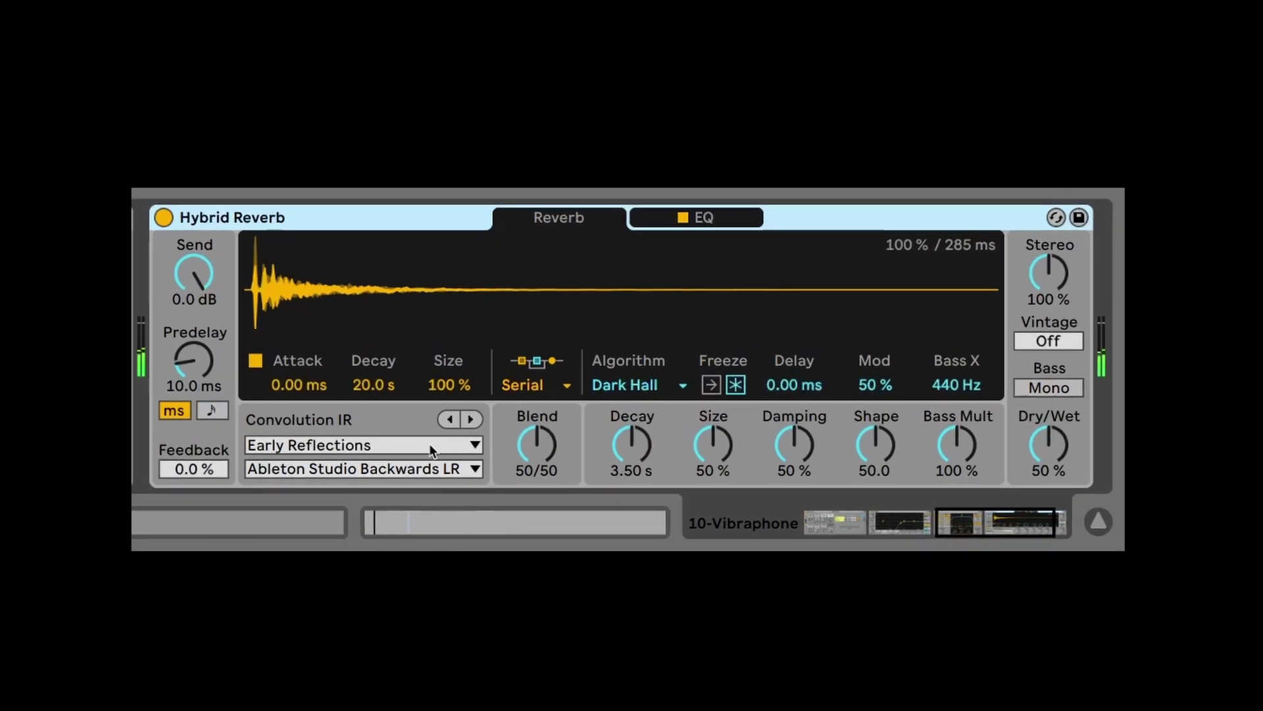
{"action": "left_click", "coordinate": [429, 444]}
{"action": "left_click", "coordinate": [416, 352]}
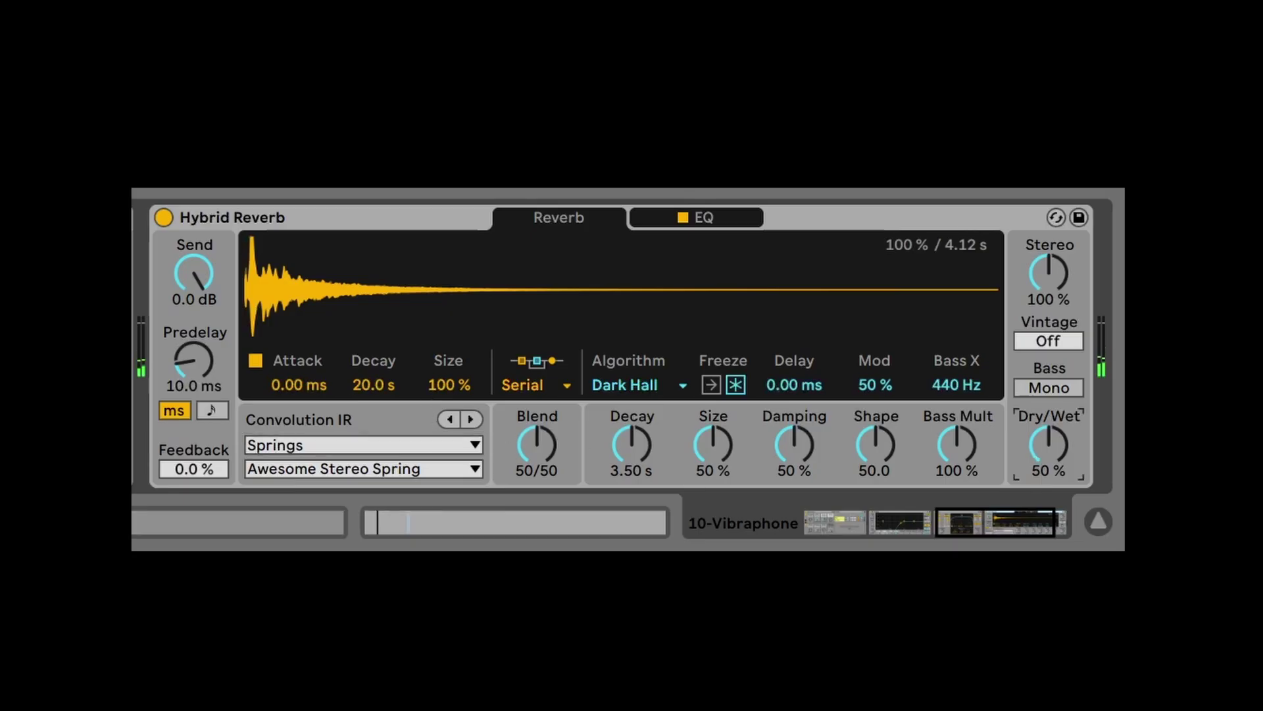
{"action": "left_click_drag", "start_coordinate": [1036, 456], "coordinate": [1036, 457]}
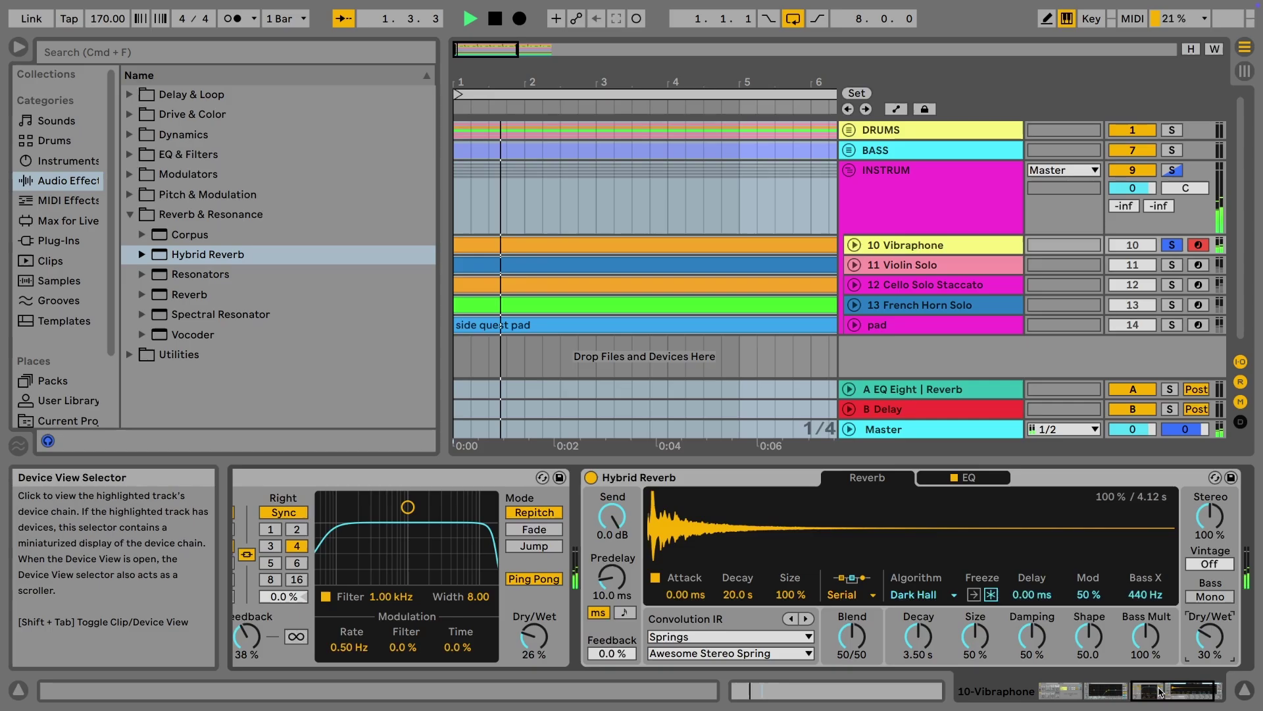
Insert a Compressor between the EQ Eight and the Delay on the Vibraphone track.
{"action": "mouse_move", "coordinate": [971, 532]}
{"action": "left_mouse_down"}
{"action": "mouse_move", "coordinate": [908, 532]}
{"action": "mouse_move", "coordinate": [956, 532]}
{"action": "left_mouse_up"}
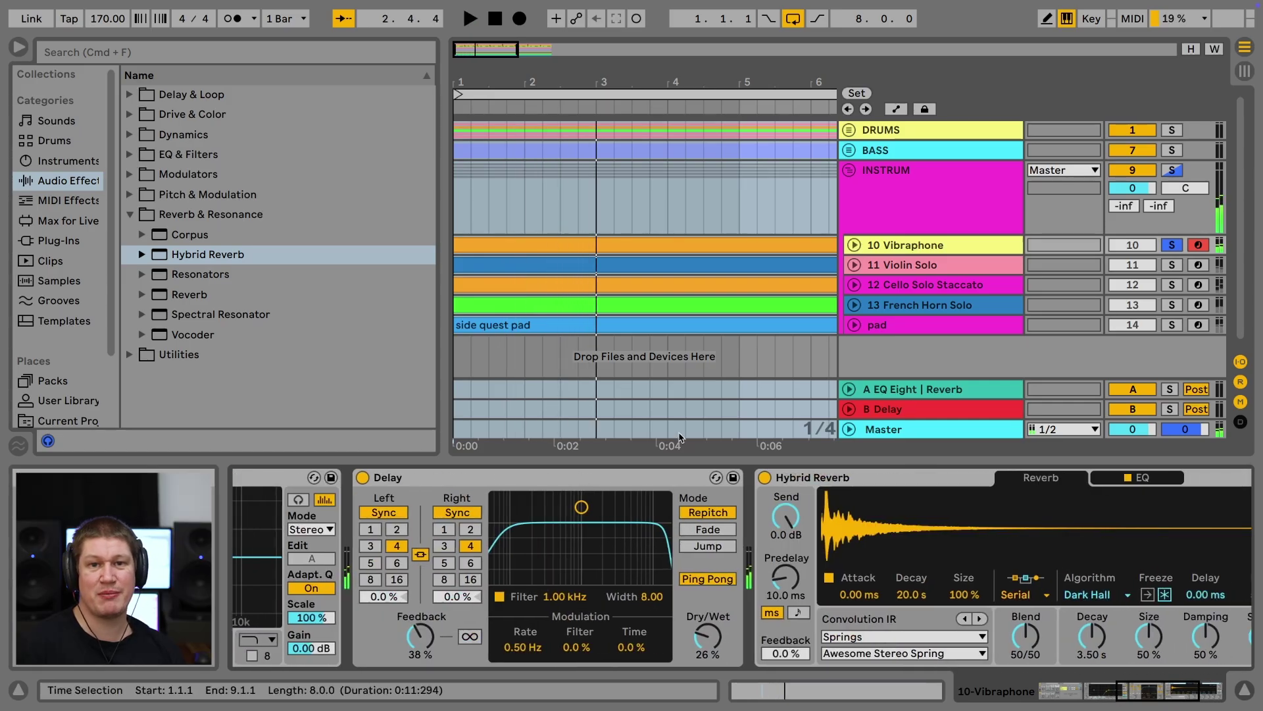
{"action": "left_click", "coordinate": [141, 214]}
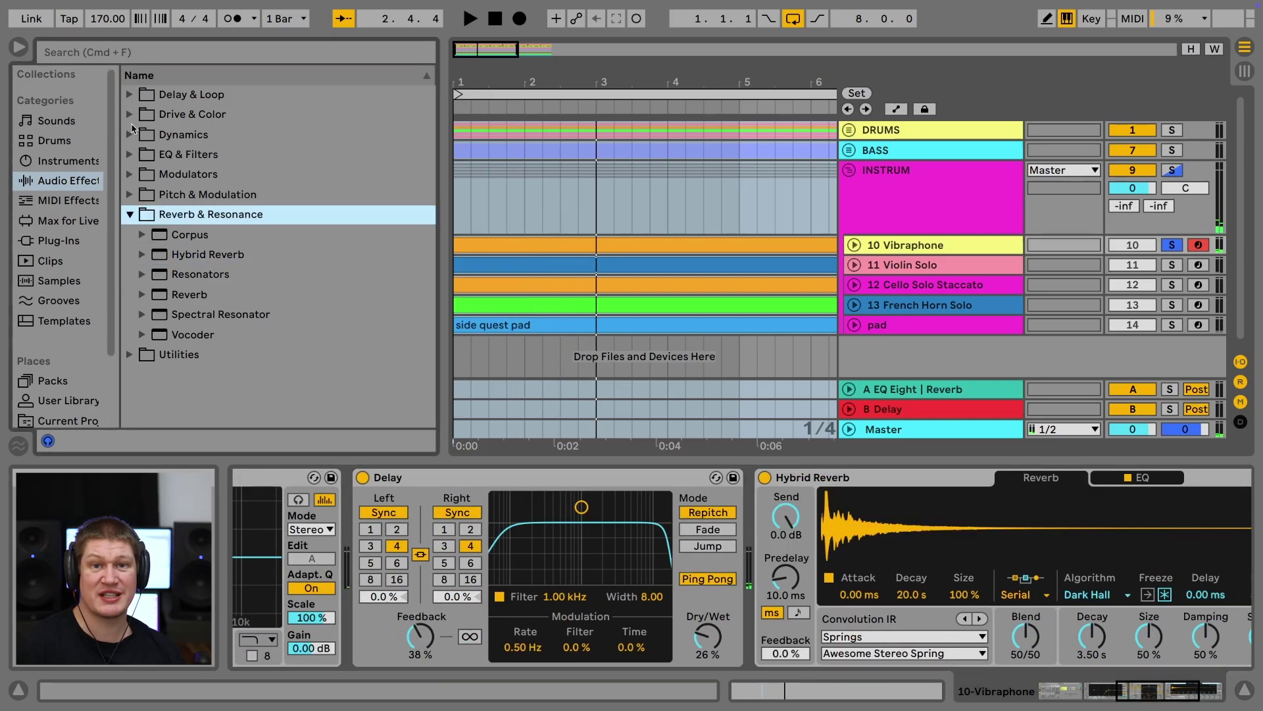
{"action": "left_click", "coordinate": [131, 134]}
{"action": "left_click_drag", "start_coordinate": [164, 158], "coordinate": [414, 547]}
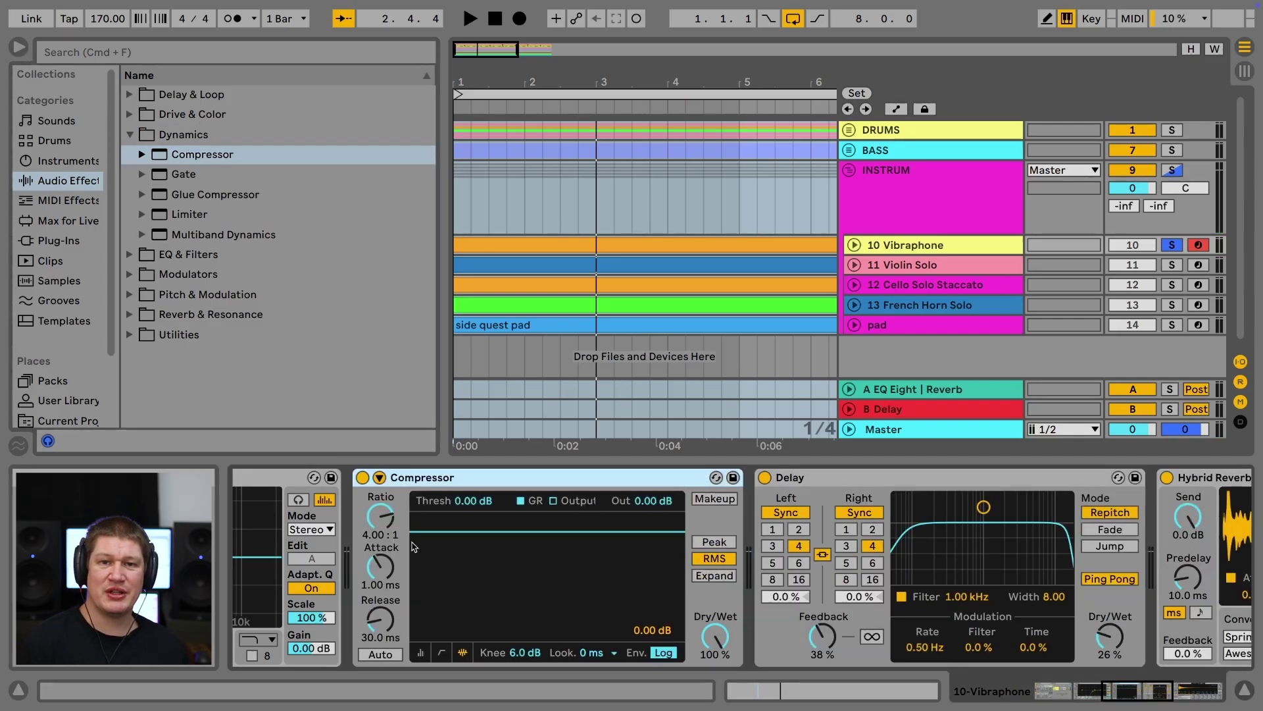
Lower the Vibraphone Compressor's threshold to -35.0 dB while listening to the loop.
{"action": "key", "text": "space"}
{"action": "left_click_drag", "start_coordinate": [537, 535], "coordinate": [542, 618]}
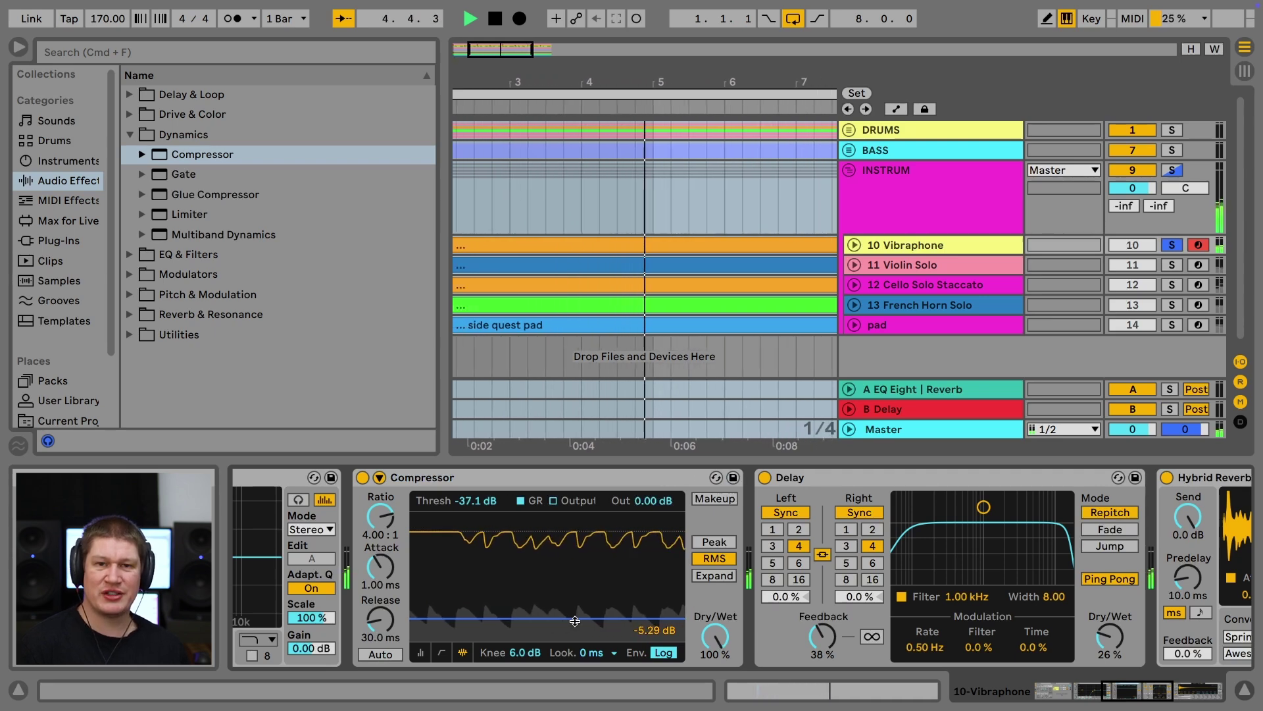
{"action": "left_click_drag", "start_coordinate": [543, 618], "coordinate": [543, 614]}
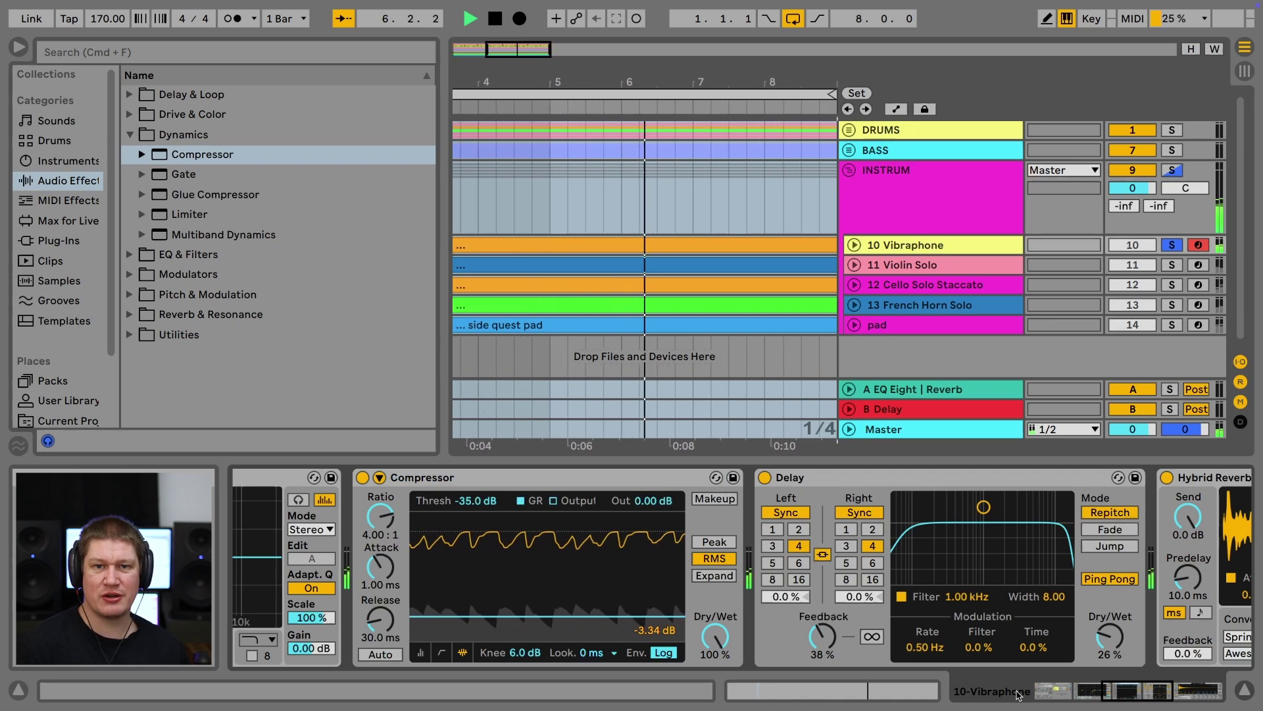
{"action": "left_click", "coordinate": [1198, 691]}
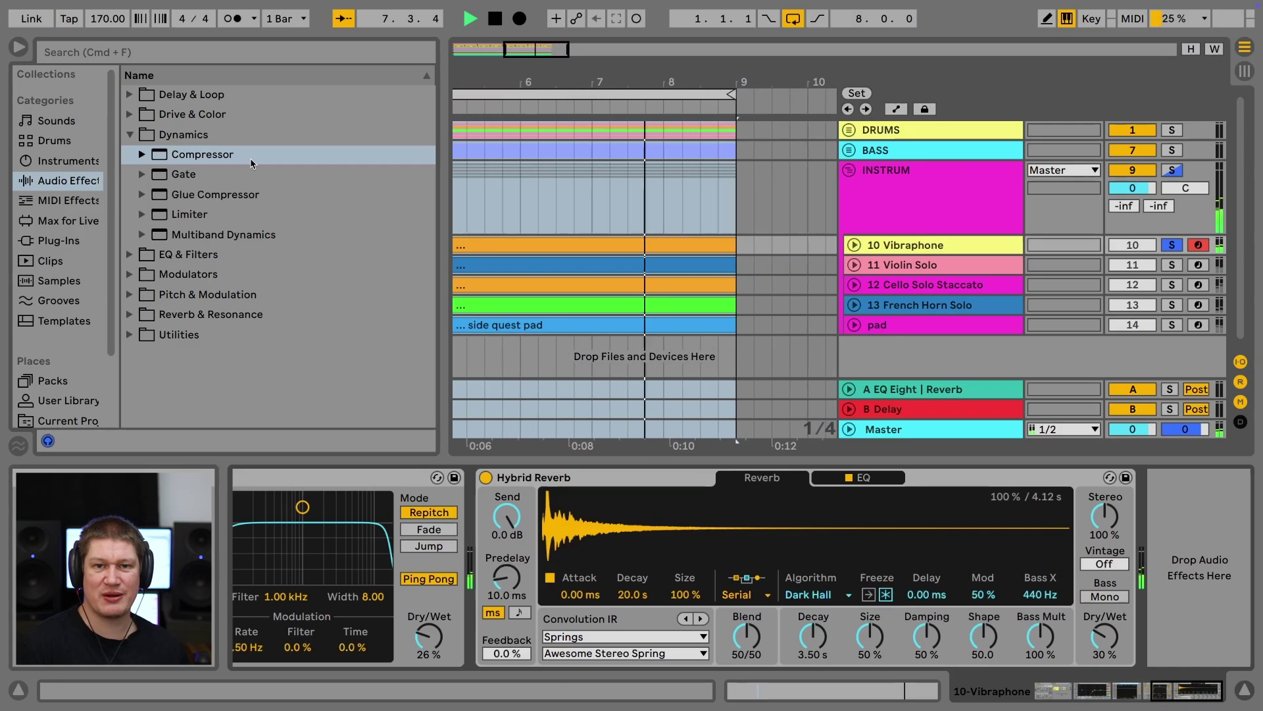
{"action": "left_click", "coordinate": [130, 135]}
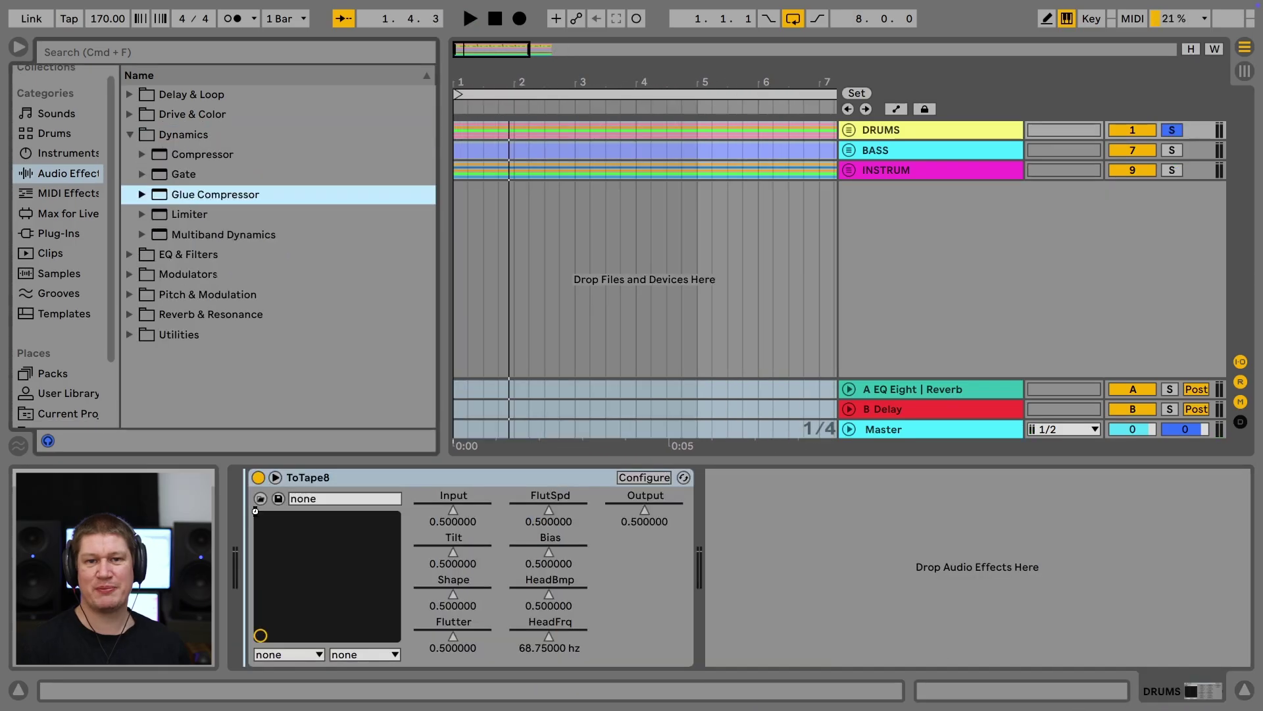
Add a Glue Compressor before ToTape8 on the DRUMS group and set its threshold to -19.0 dB during playback.
{"action": "key", "text": "Return"}
{"action": "key", "text": "space"}
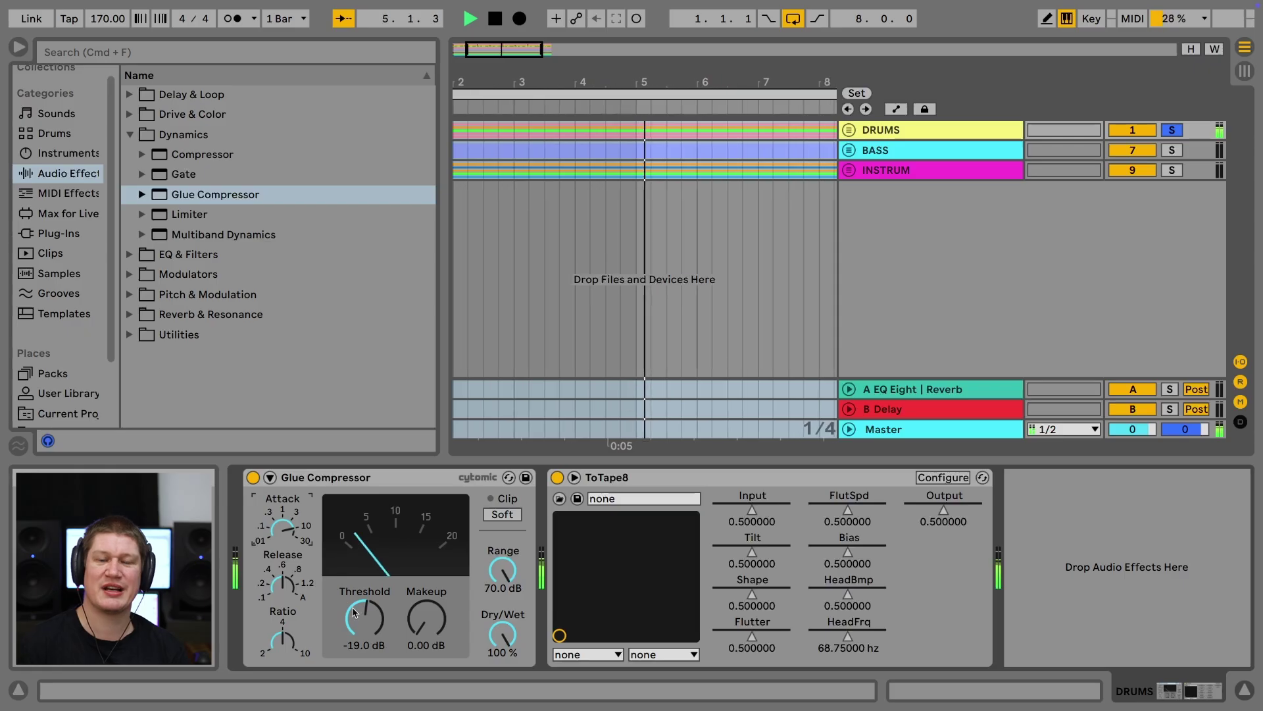
Expand the DRUMS group in the session mixer and lower the Kick channel's volume during playback.
{"action": "key", "text": "Tab"}
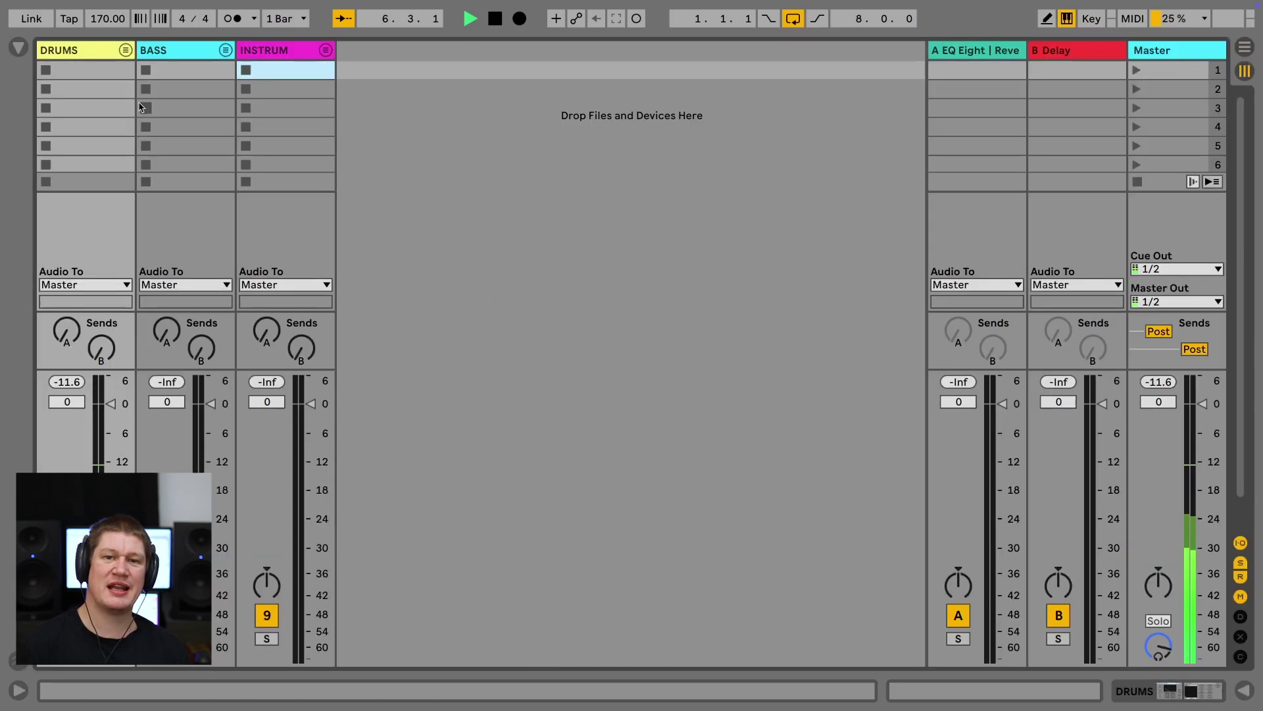
{"action": "left_click", "coordinate": [125, 51]}
{"action": "key", "text": "space"}
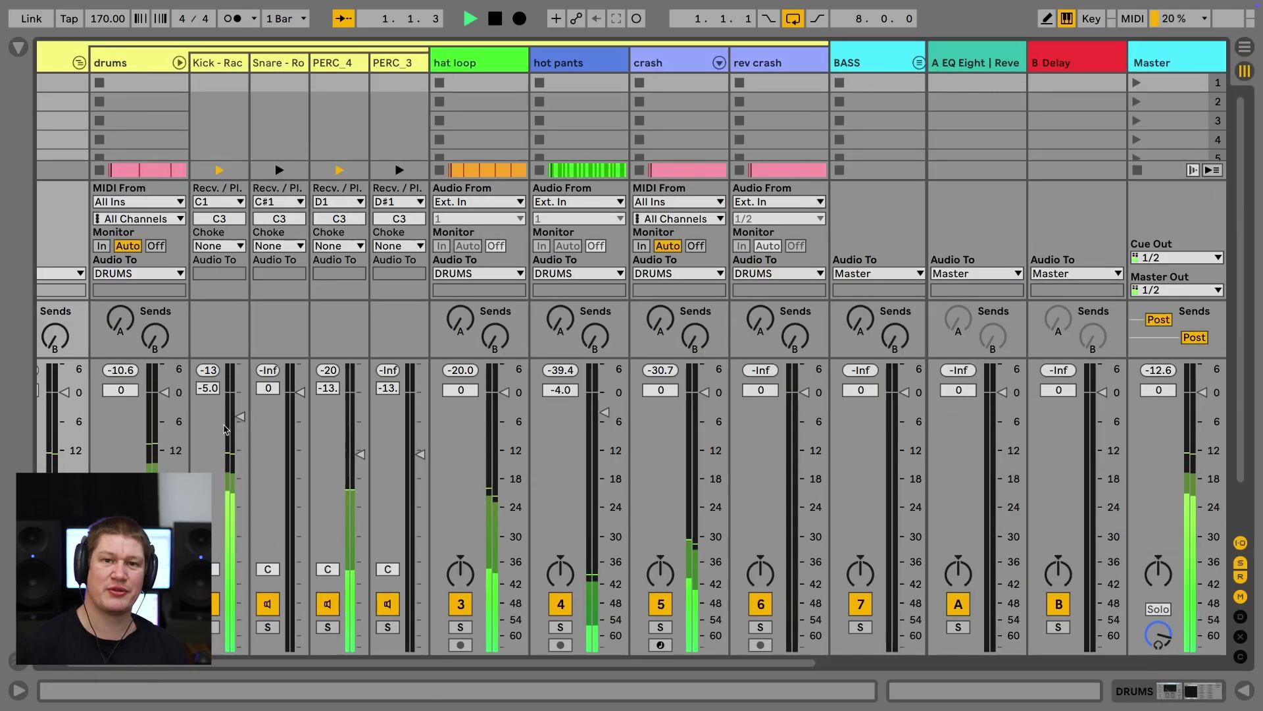
{"action": "left_click_drag", "start_coordinate": [238, 406], "coordinate": [240, 419]}
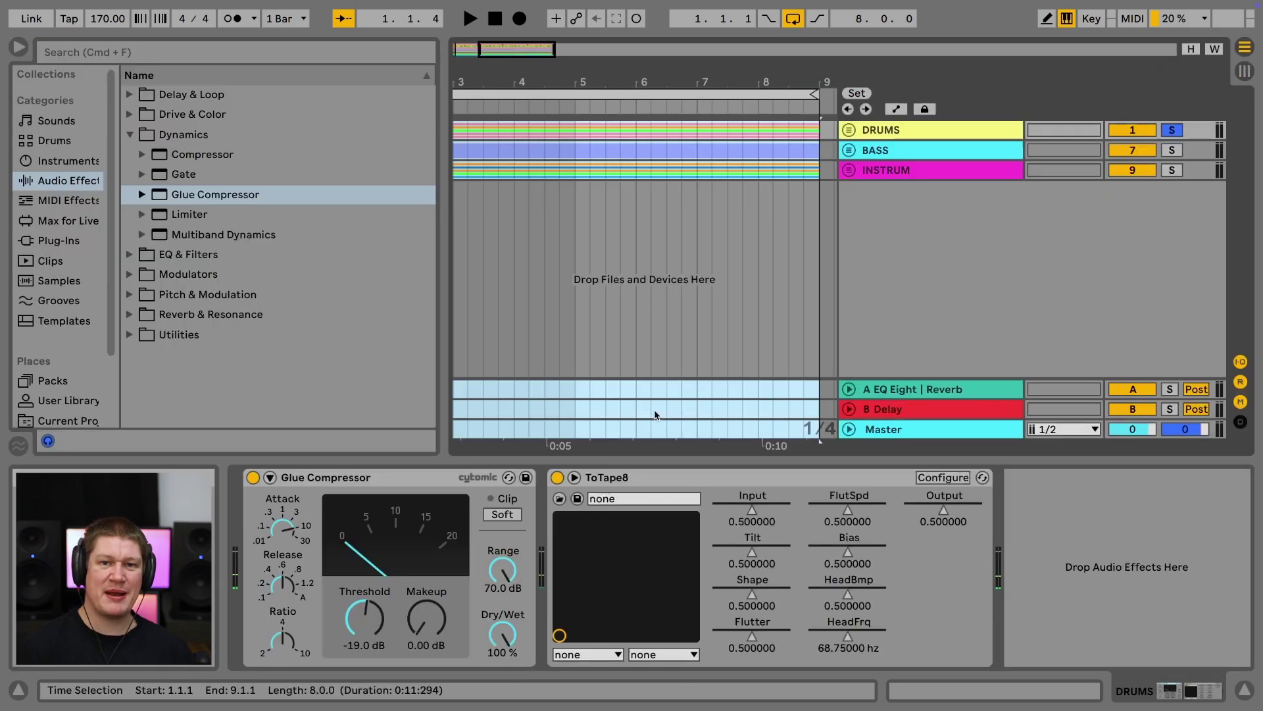
Shorten the release of the Glue Compressor on the DRUMS group while auditioning the drums.
{"action": "key", "text": "space"}
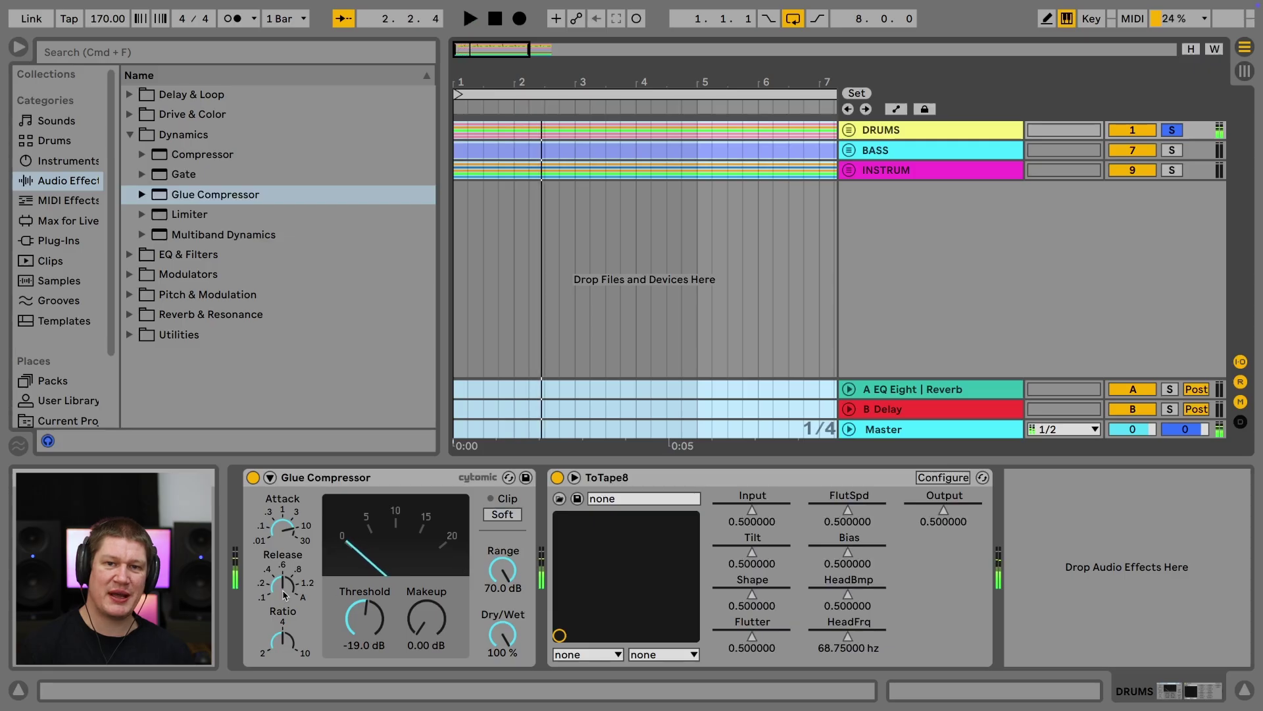
{"action": "key", "text": "space"}
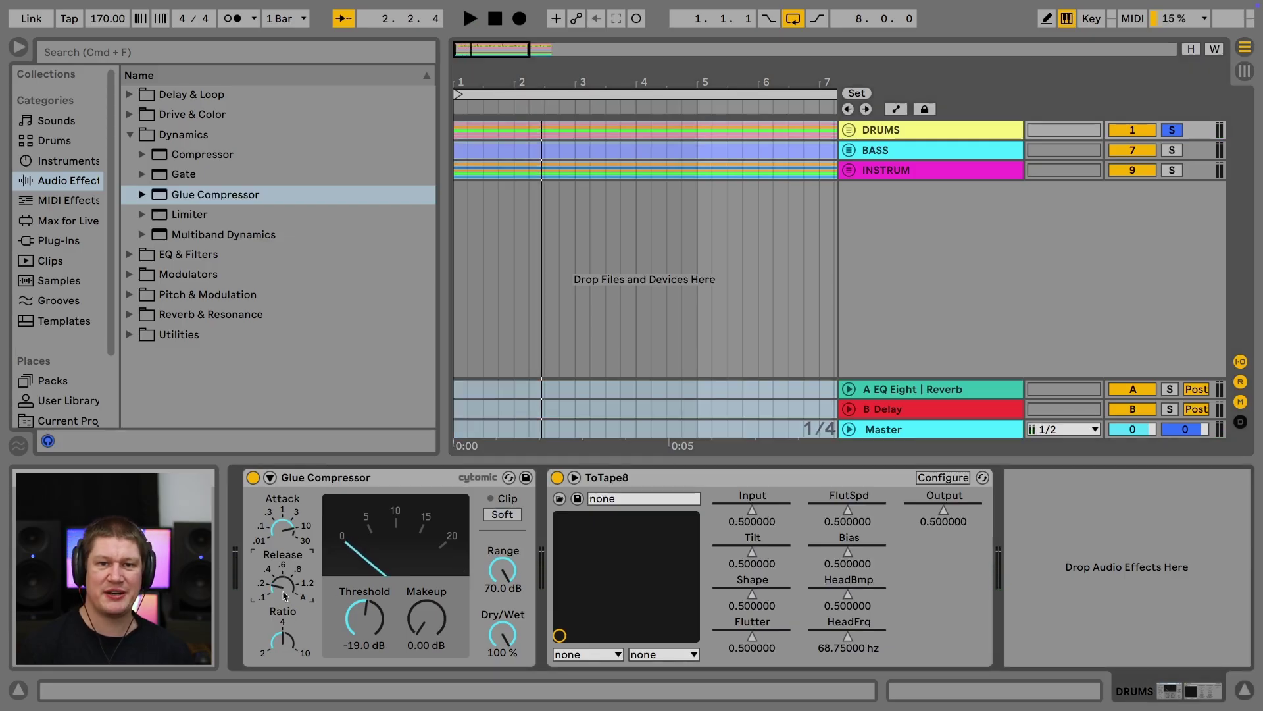
{"action": "key", "text": "space"}
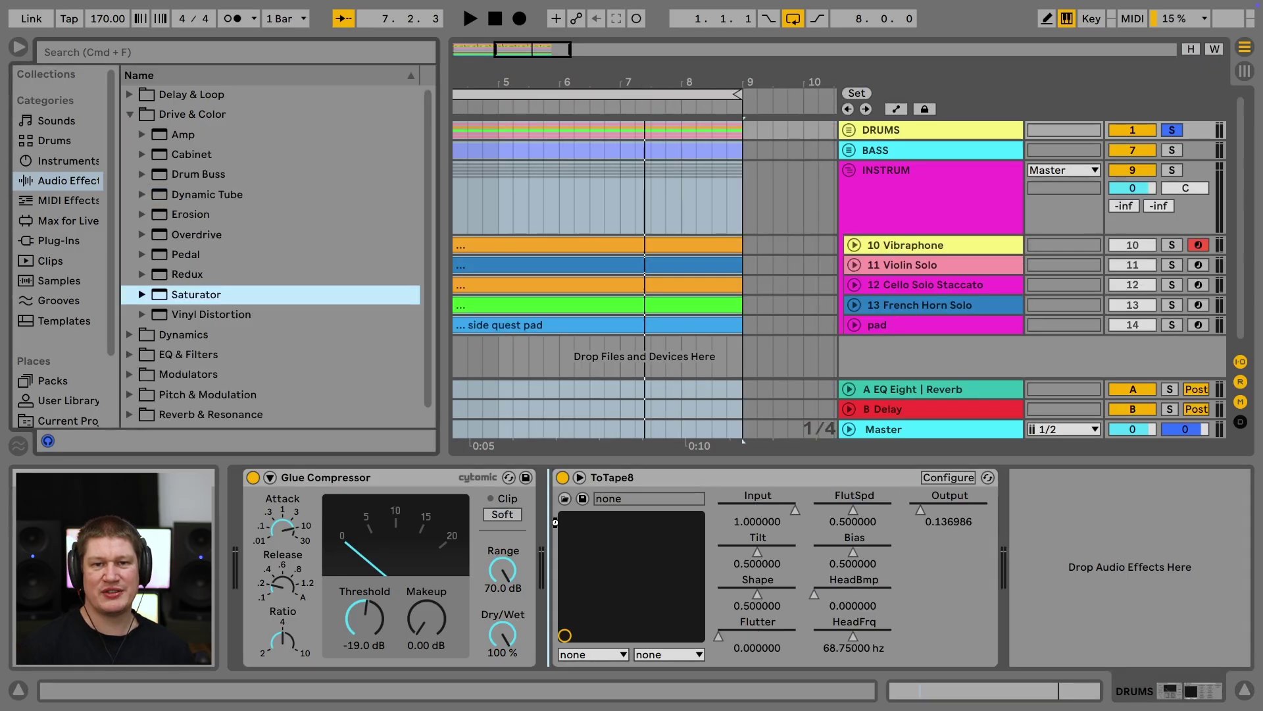
Insert a Saturator between the Glue Compressor and ToTape8 on the DRUMS group.
{"action": "left_click_drag", "start_coordinate": [555, 522], "coordinate": [584, 530]}
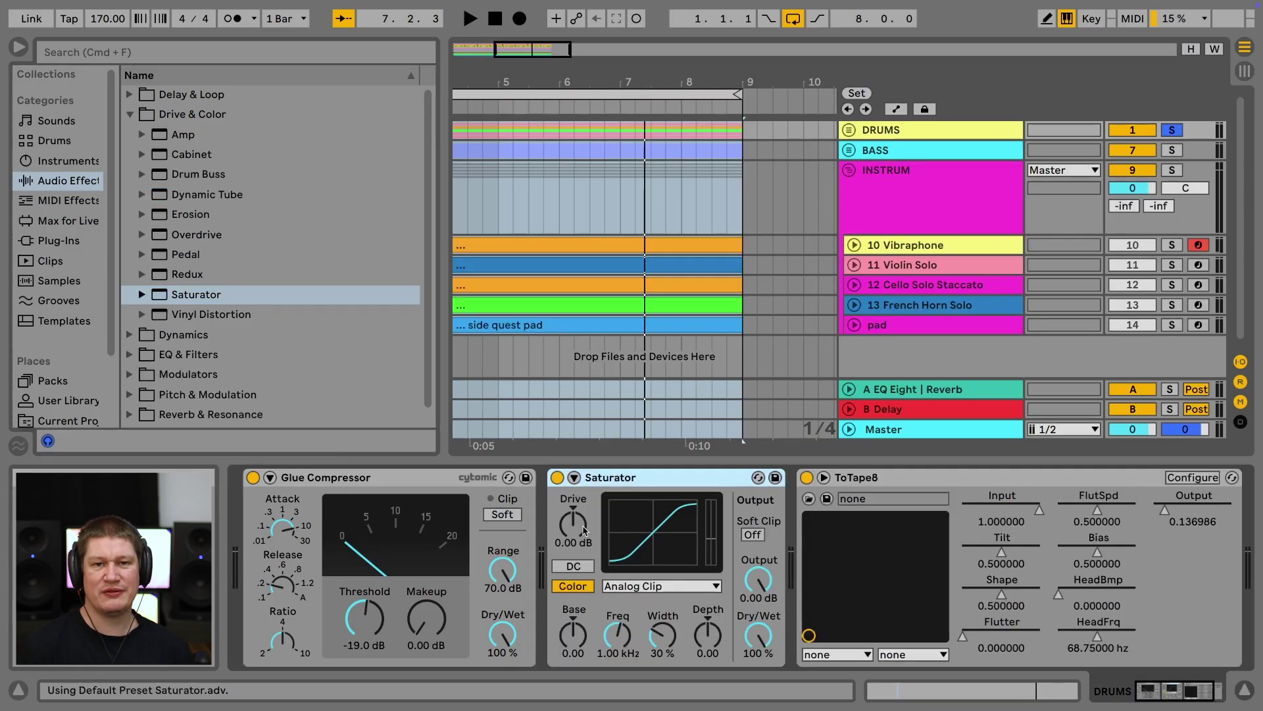
Set the Saturator's drive to 16.0 dB and its output to -16.0 dB while auditioning the drums.
{"action": "left_click_drag", "start_coordinate": [748, 583], "coordinate": [748, 603]}
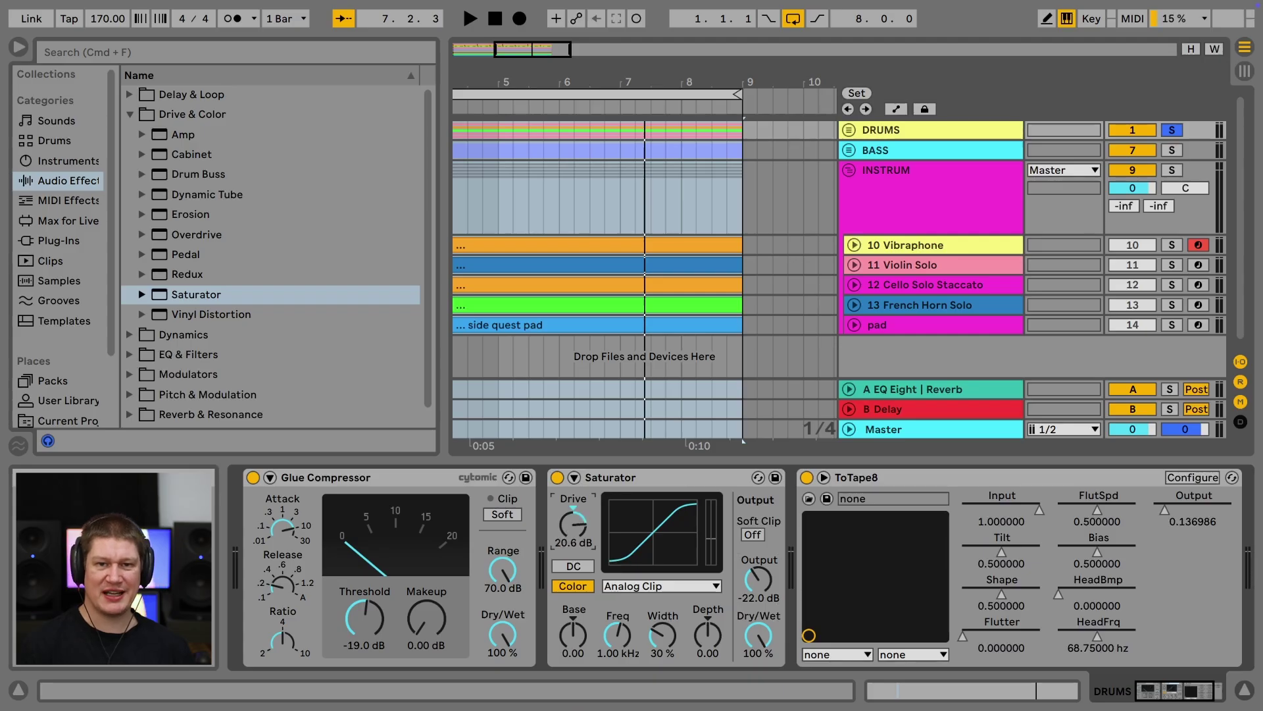
{"action": "key", "text": "space"}
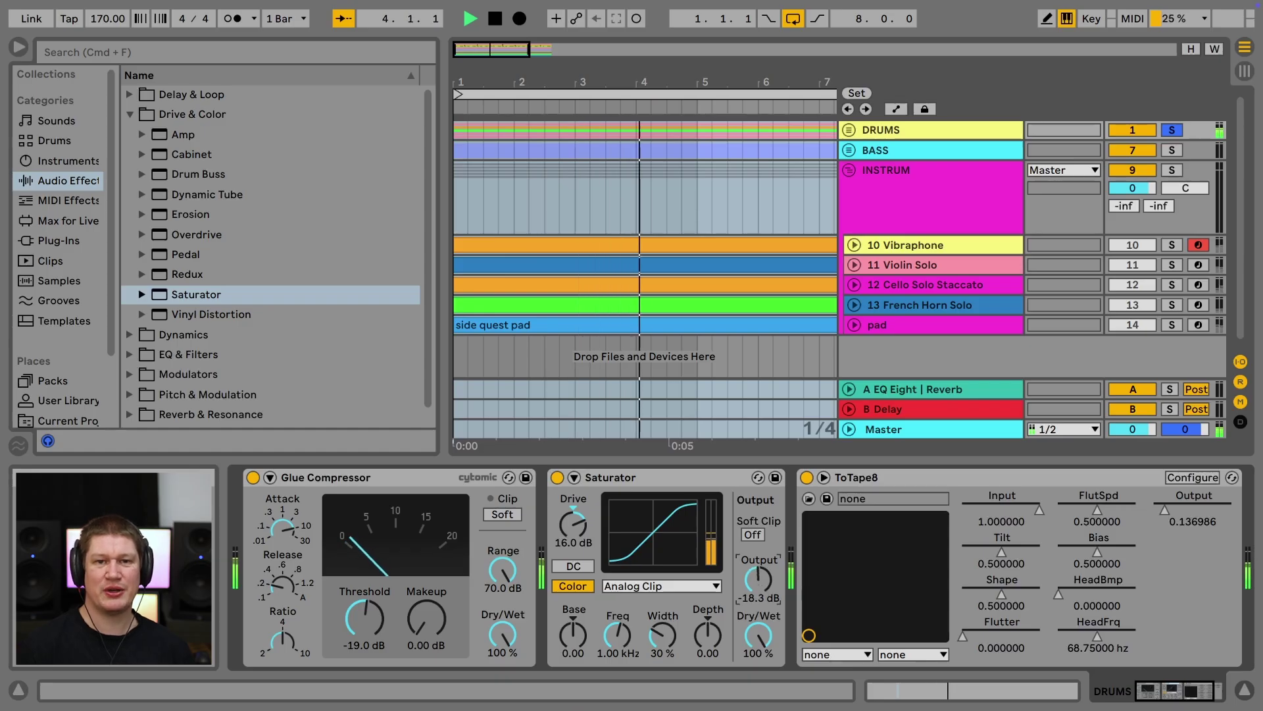
{"action": "left_click_drag", "start_coordinate": [758, 579], "coordinate": [756, 580]}
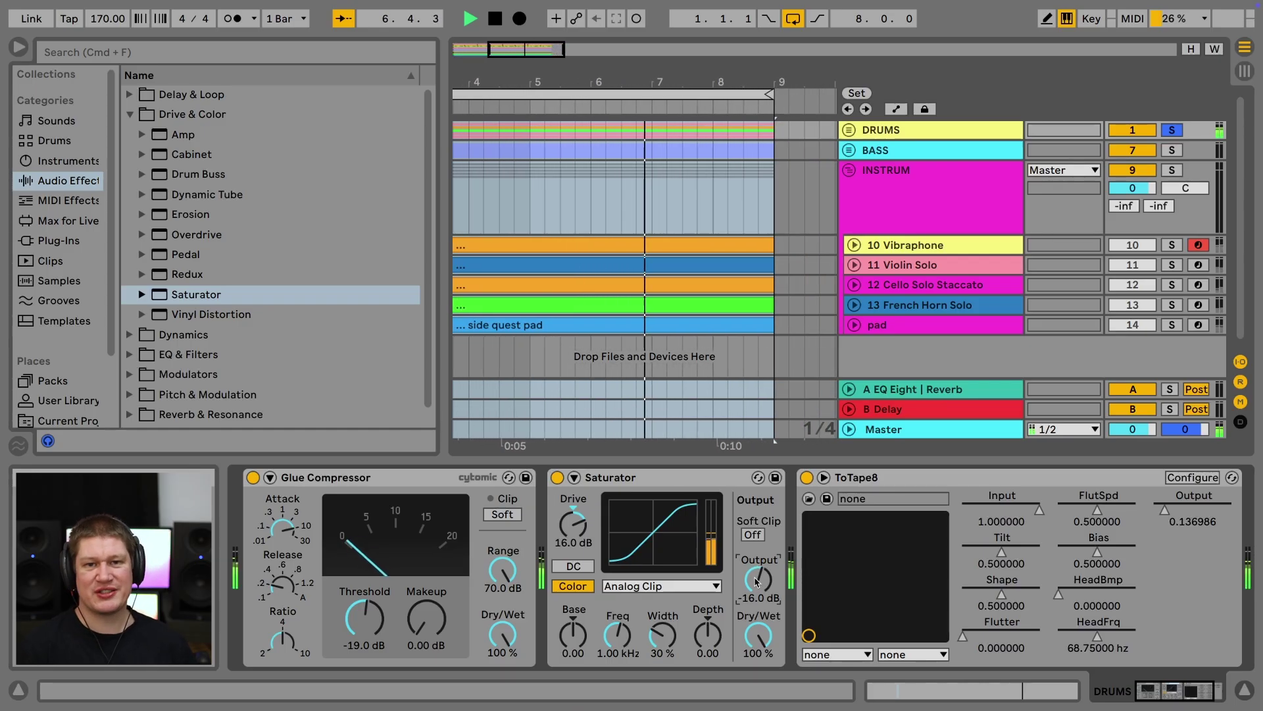
Fold the INSTRUM group, hide the browser and reduce the Saturator's dry/wet to 19.8% during playback.
{"action": "left_click", "coordinate": [849, 170]}
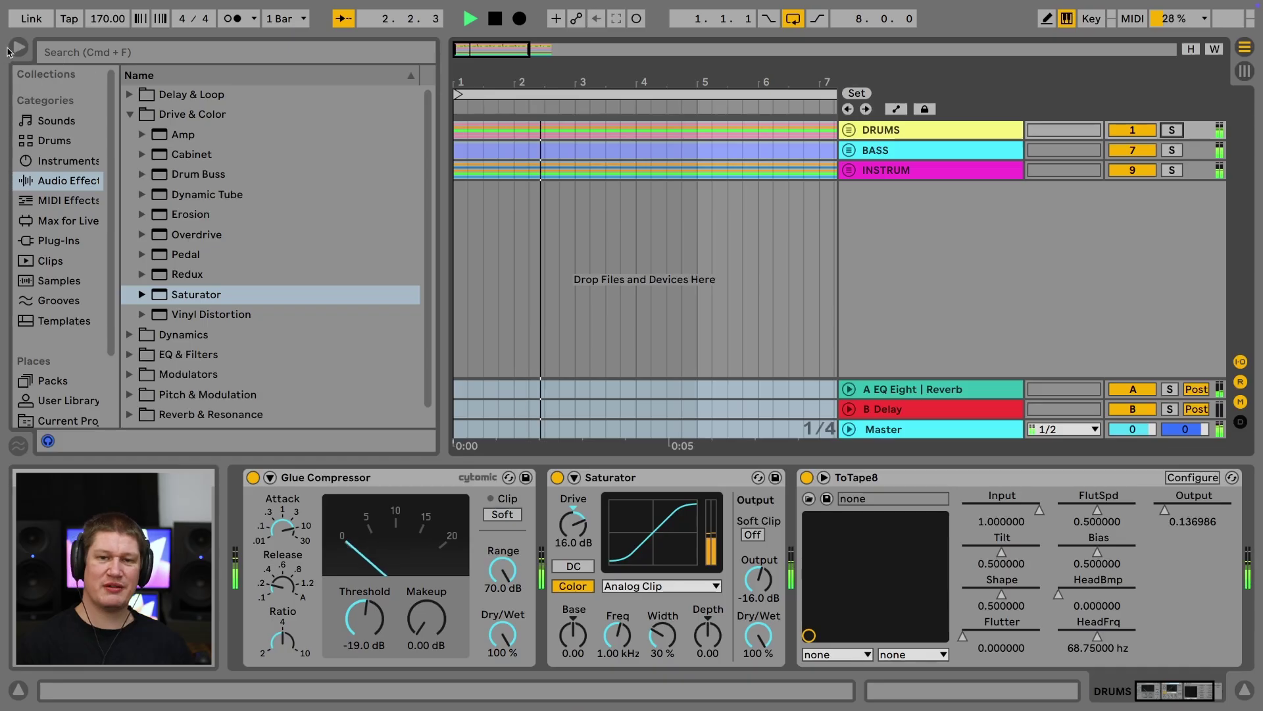
{"action": "left_click", "coordinate": [10, 51]}
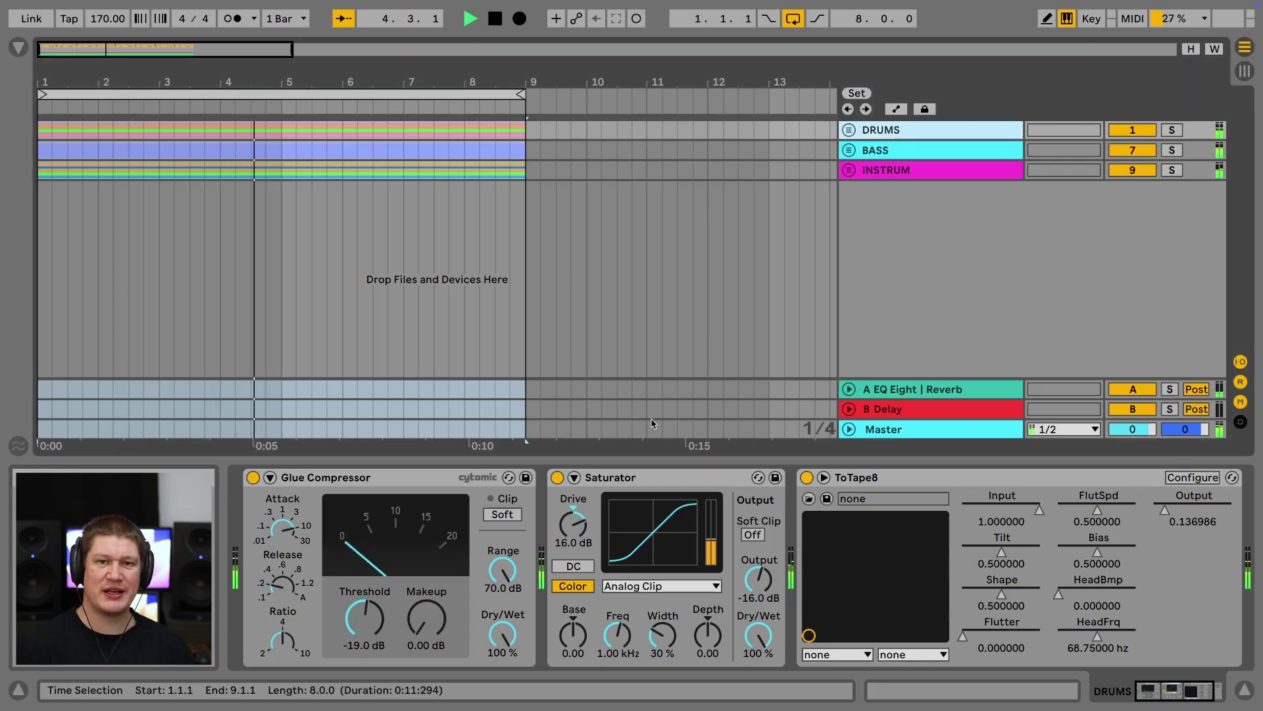
{"action": "left_click_drag", "start_coordinate": [759, 640], "coordinate": [759, 691]}
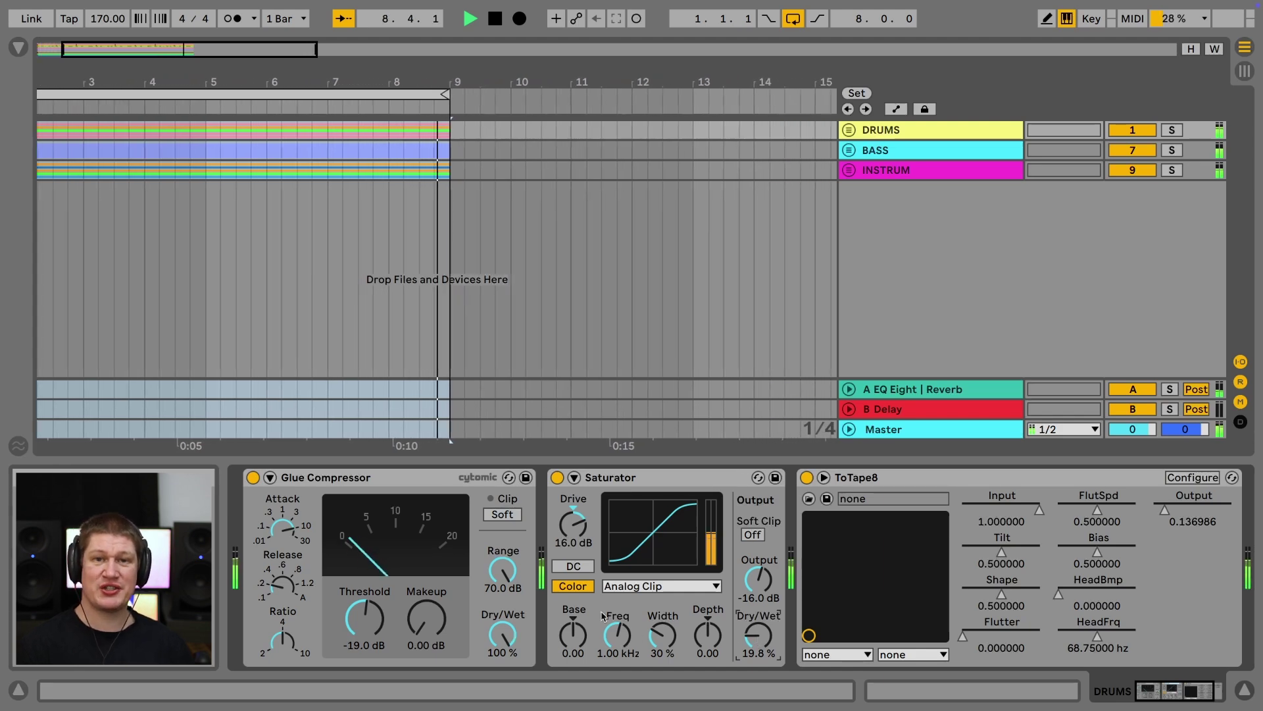
Unfold the BASS group, open the Wavetable bass clip and display the synth's LFO 2 settings.
{"action": "left_click", "coordinate": [849, 150]}
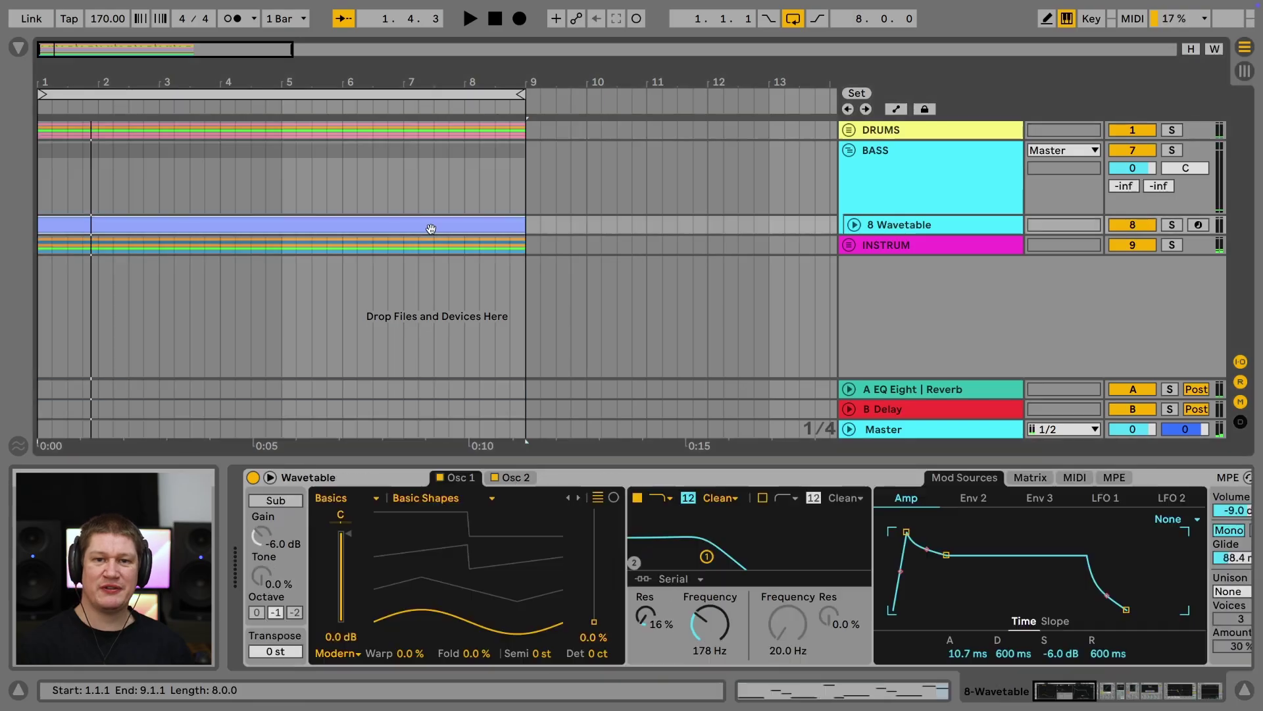
{"action": "double_click", "coordinate": [431, 224]}
{"action": "left_click", "coordinate": [1171, 497]}
{"action": "left_click", "coordinate": [1173, 508]}
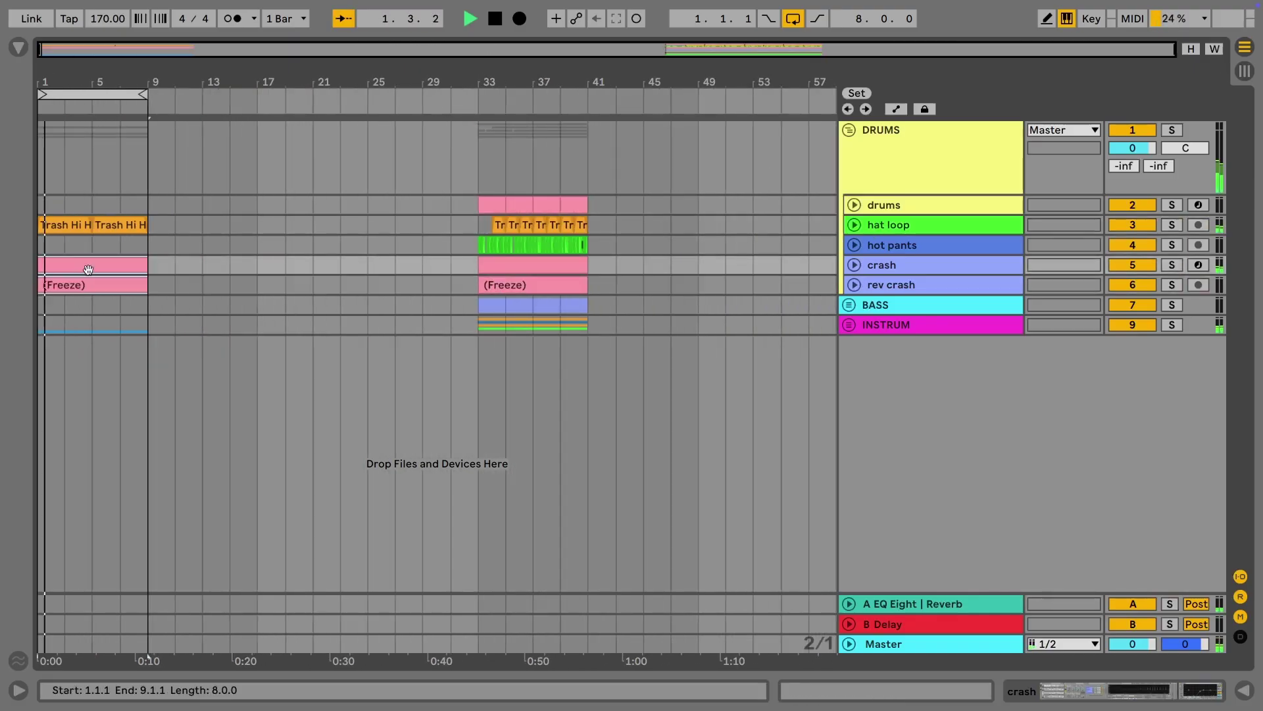
Extend the intro drums and side quest pad to bar 17 and move the Cello Solo Staccato clip to bars 9 to 17.
{"action": "key", "text": "ctrl+d"}
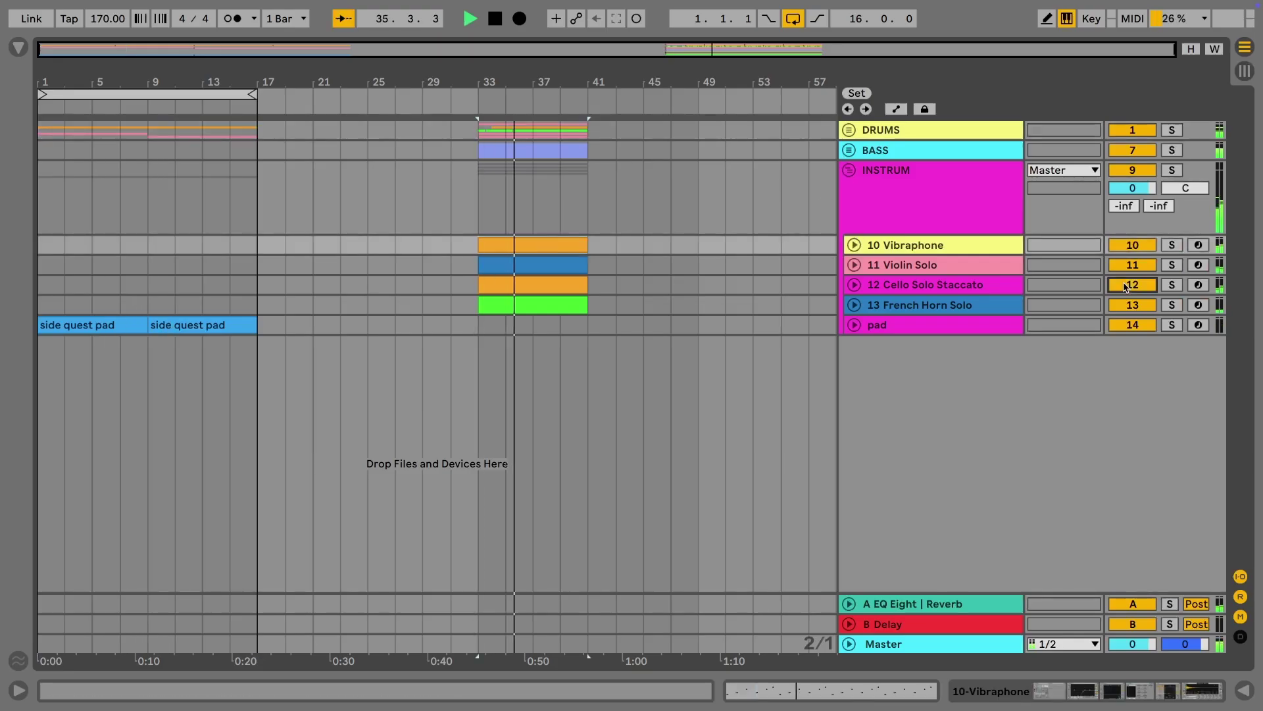
{"action": "left_click_drag", "start_coordinate": [522, 285], "coordinate": [261, 279]}
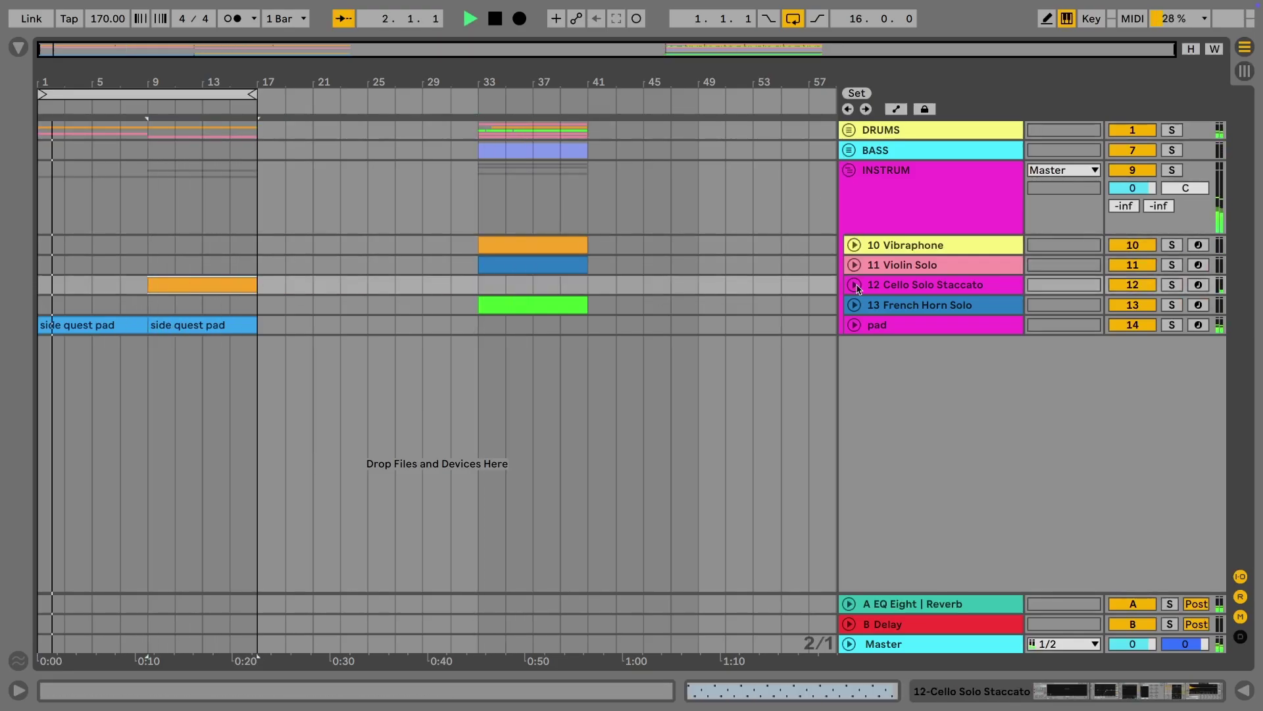
Duplicate the Cello Solo Staccato track and loop bars 9 to 17 with the copy selected.
{"action": "key", "text": "ctrl+d"}
{"action": "key", "text": "ctrl+alt+l"}
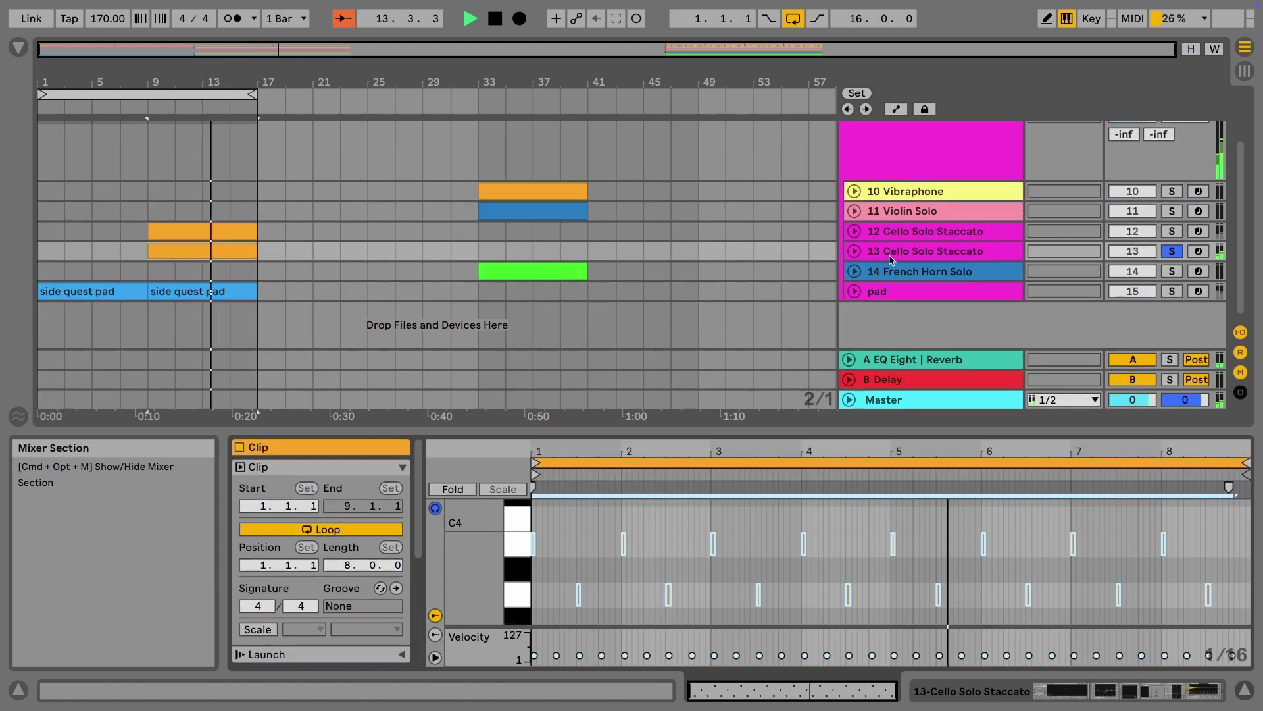
{"action": "left_click_drag", "start_coordinate": [787, 429], "coordinate": [788, 464]}
{"action": "left_click", "coordinate": [934, 322]}
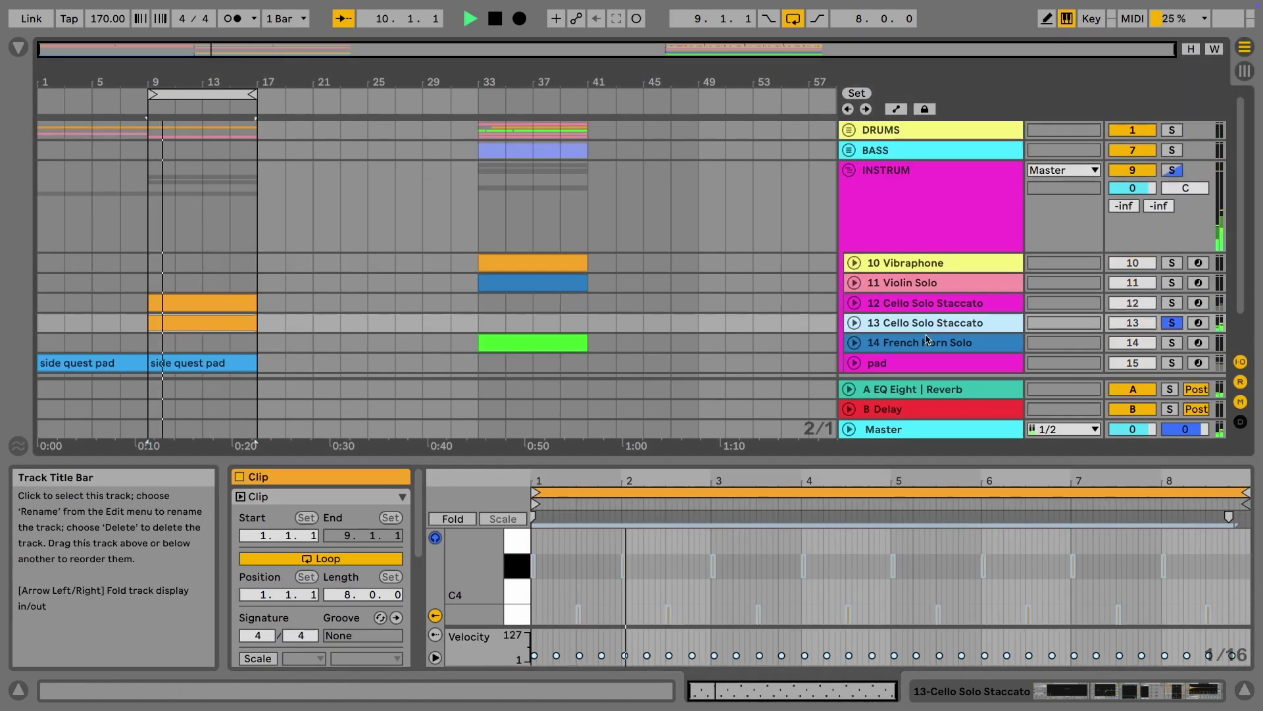
Load the Viola Solo instrument onto the duplicated cello track and start playback.
{"action": "left_click", "coordinate": [19, 47]}
{"action": "scroll", "coordinate": [250, 211], "scroll_direction": "down", "scroll_amount": 3}
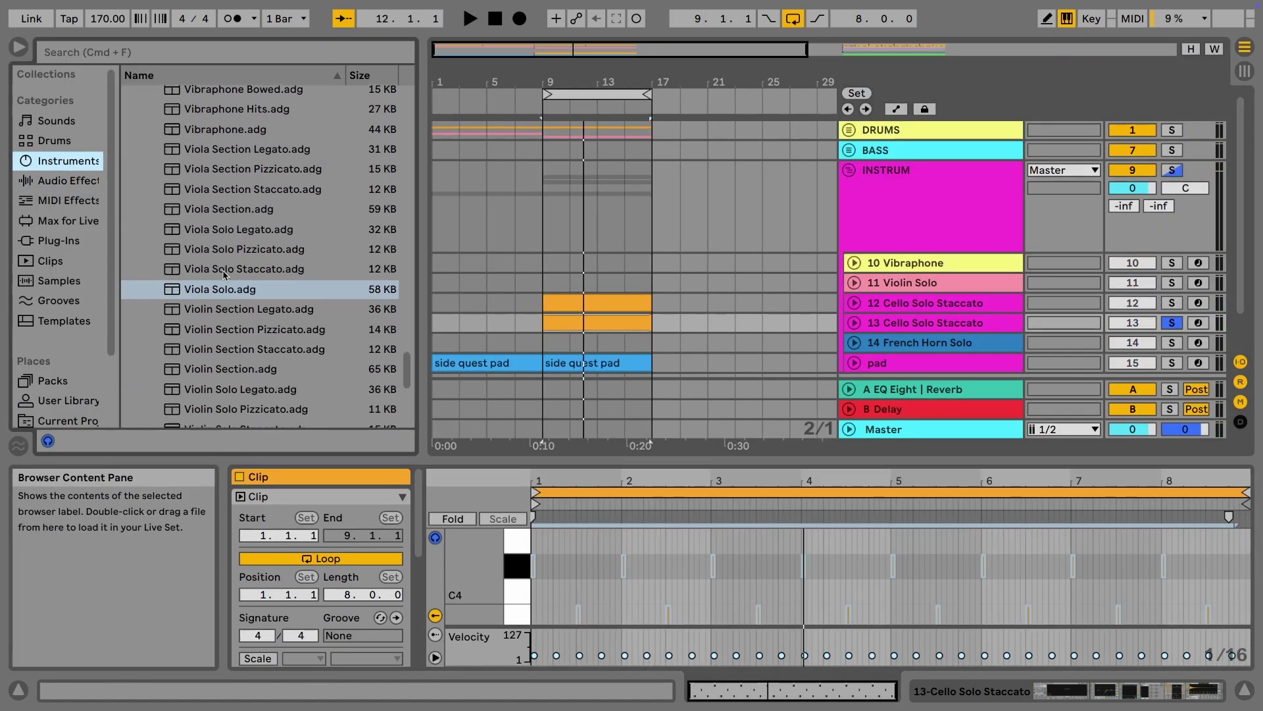
{"action": "double_click", "coordinate": [224, 289]}
{"action": "key", "text": "space"}
Lower the Viola Solo track's volume to -9.0 dB in the session mixer.
{"action": "key", "text": "Tab"}
{"action": "scroll", "coordinate": [750, 277], "scroll_direction": "right", "scroll_amount": 5}
{"action": "key", "text": "super+alt+b"}
{"action": "left_click_drag", "start_coordinate": [750, 276], "coordinate": [750, 334]}
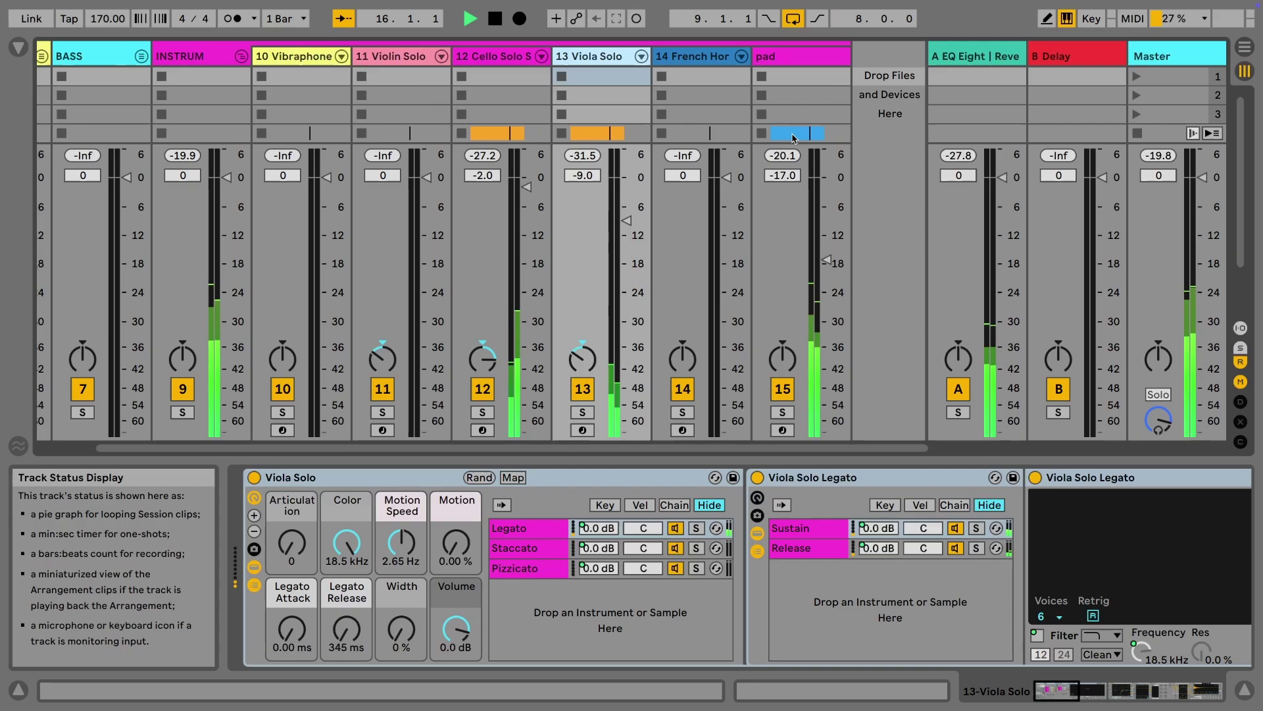
Return to the Arrangement view and play the arrangement from the first side quest pad clip.
{"action": "left_click", "coordinate": [1245, 47]}
{"action": "left_click", "coordinate": [19, 46]}
{"action": "left_click", "coordinate": [389, 187]}
{"action": "key", "text": "space"}
{"action": "left_click", "coordinate": [68, 359]}
{"action": "key", "text": "space"}
{"action": "scroll", "coordinate": [99, 329], "scroll_direction": "up", "scroll_amount": 5}
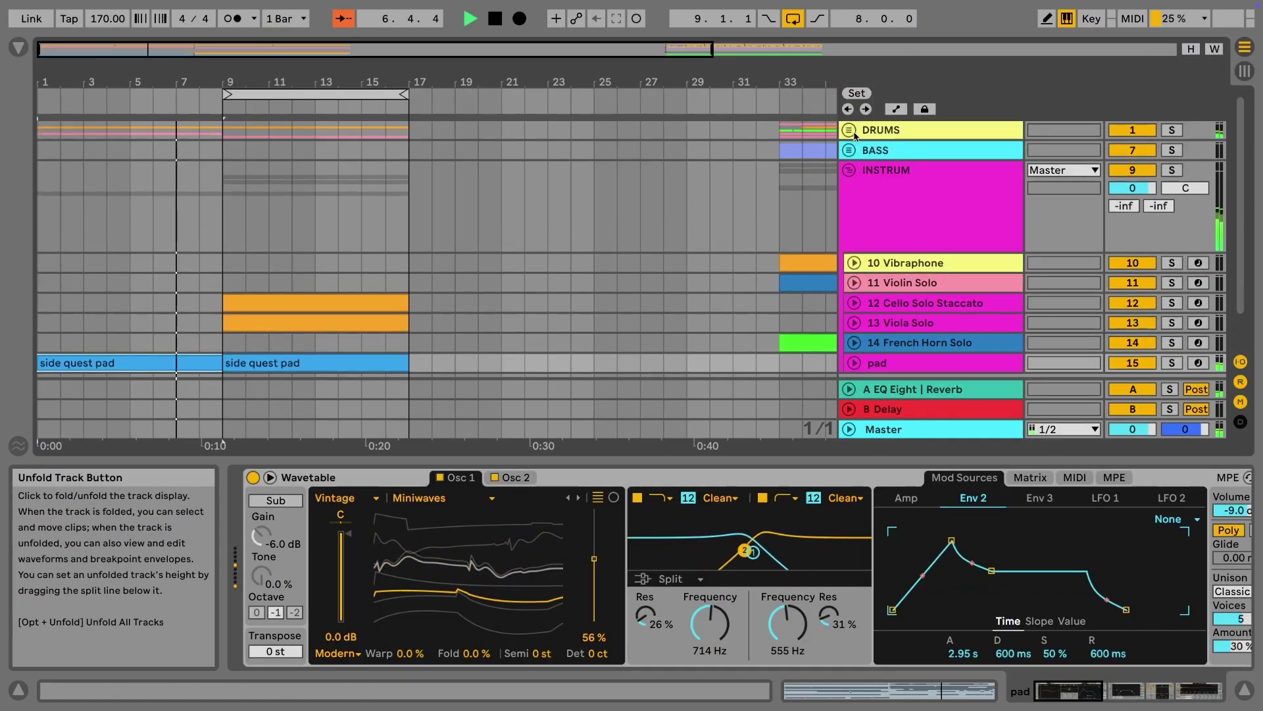
Add the full drum section in bars 17 to 25 and repeat the cello, viola and pad parts up to bar 33.
{"action": "key", "text": "super+z"}
{"action": "key", "text": "super+z"}
{"action": "key", "text": "super+z"}
{"action": "scroll", "coordinate": [520, 197], "scroll_direction": "down", "scroll_amount": 3}
{"action": "left_click", "coordinate": [533, 245]}
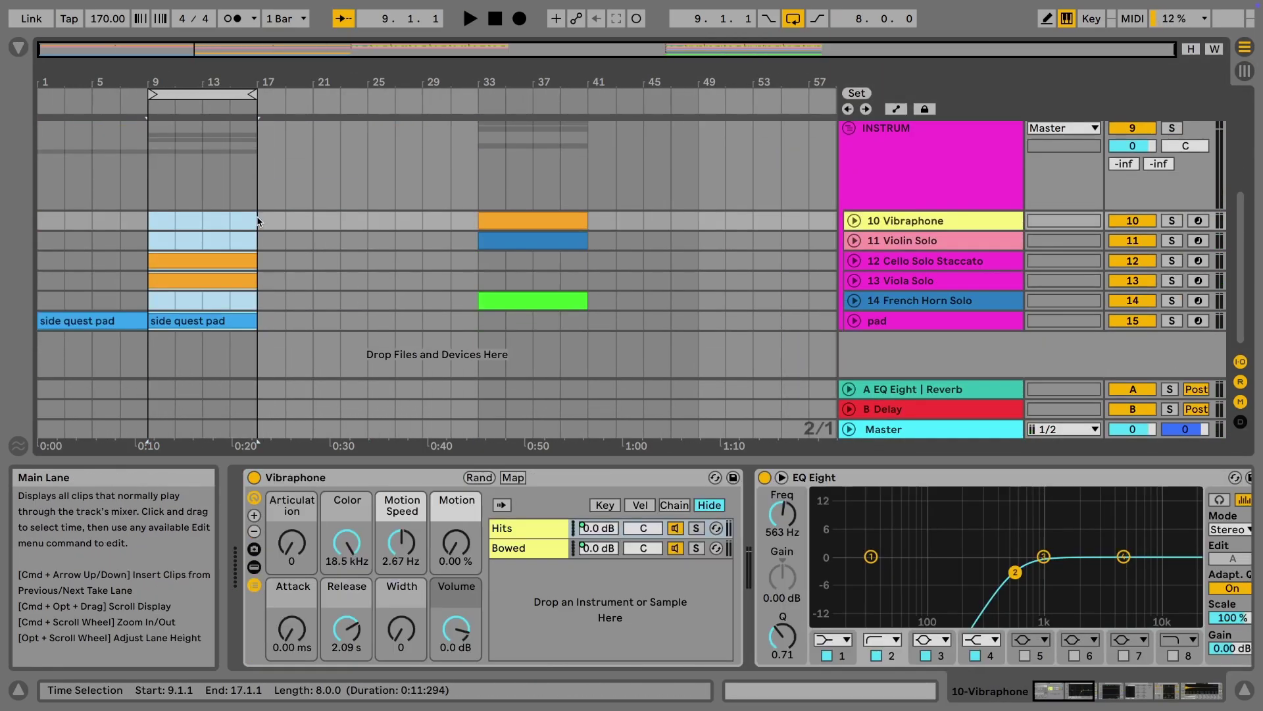
{"action": "left_click_drag", "start_coordinate": [202, 94], "coordinate": [313, 95]}
{"action": "left_click", "coordinate": [850, 129]}
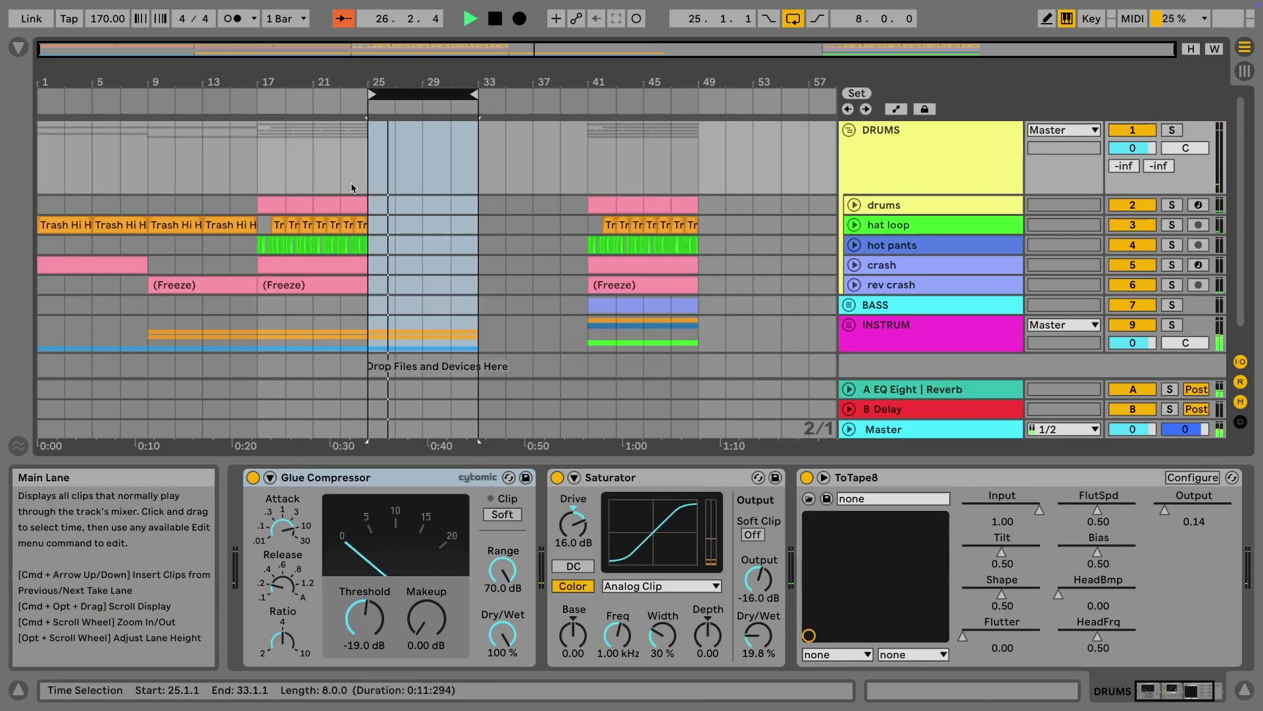
Loop the arrangement from bar 1 to bar 49 and repeat the cello, viola and pad parts up to bar 41.
{"action": "key", "text": "super+l"}
{"action": "left_click", "coordinate": [589, 207]}
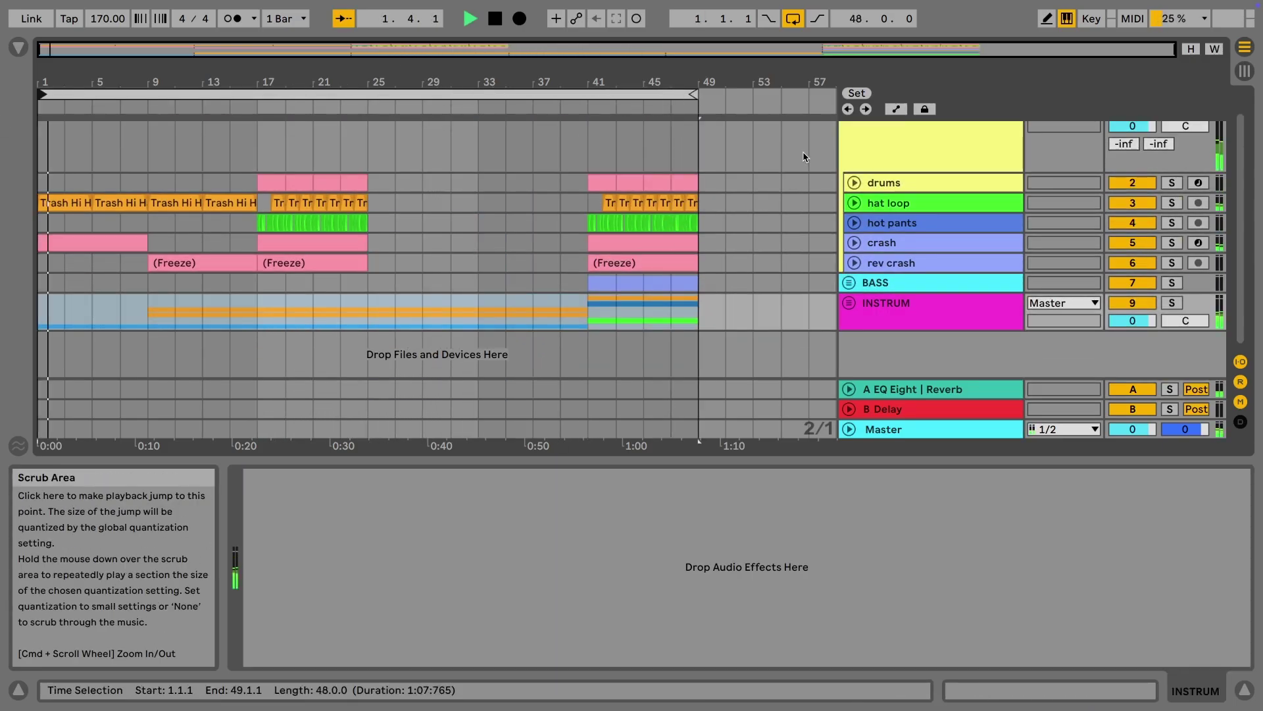
{"action": "left_click", "coordinate": [849, 126]}
{"action": "left_click", "coordinate": [921, 170]}
{"action": "left_click", "coordinate": [849, 170]}
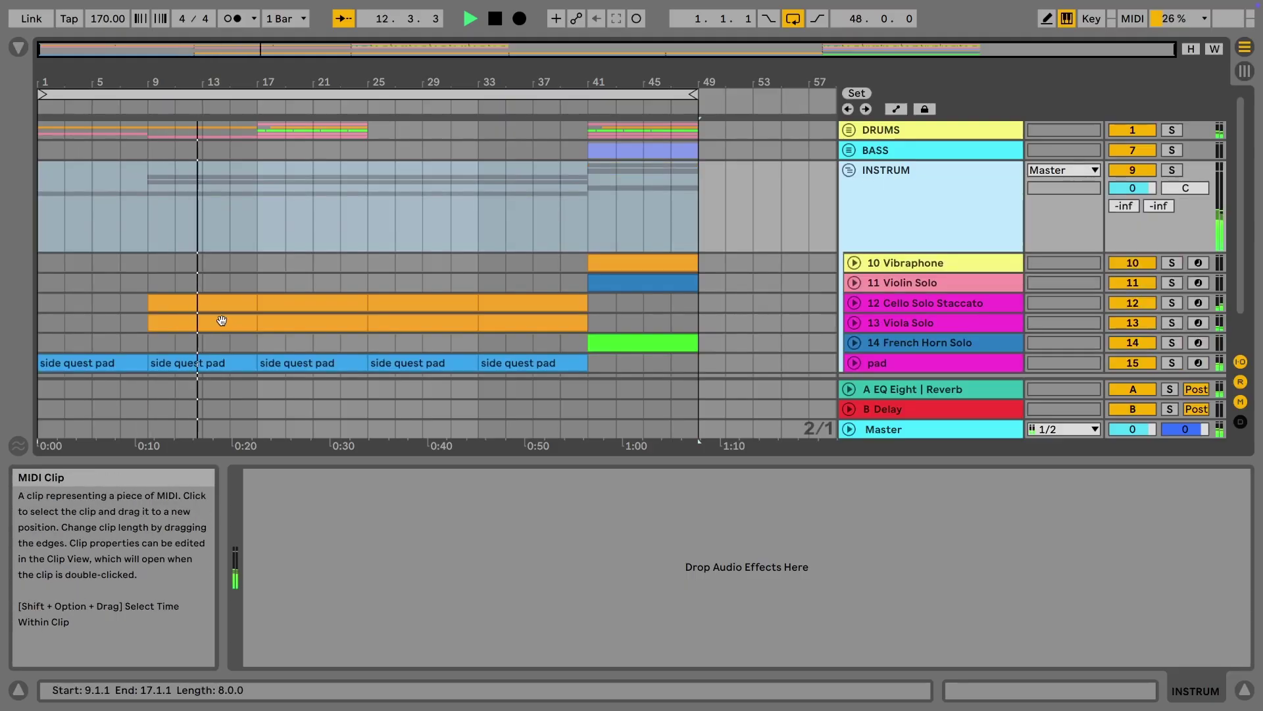
Remove the Viola Solo clip from bars 9 to 17 and hide the detail view.
{"action": "left_click", "coordinate": [313, 322]}
{"action": "key", "text": "shift+Tab"}
{"action": "key", "text": "super+alt+l"}
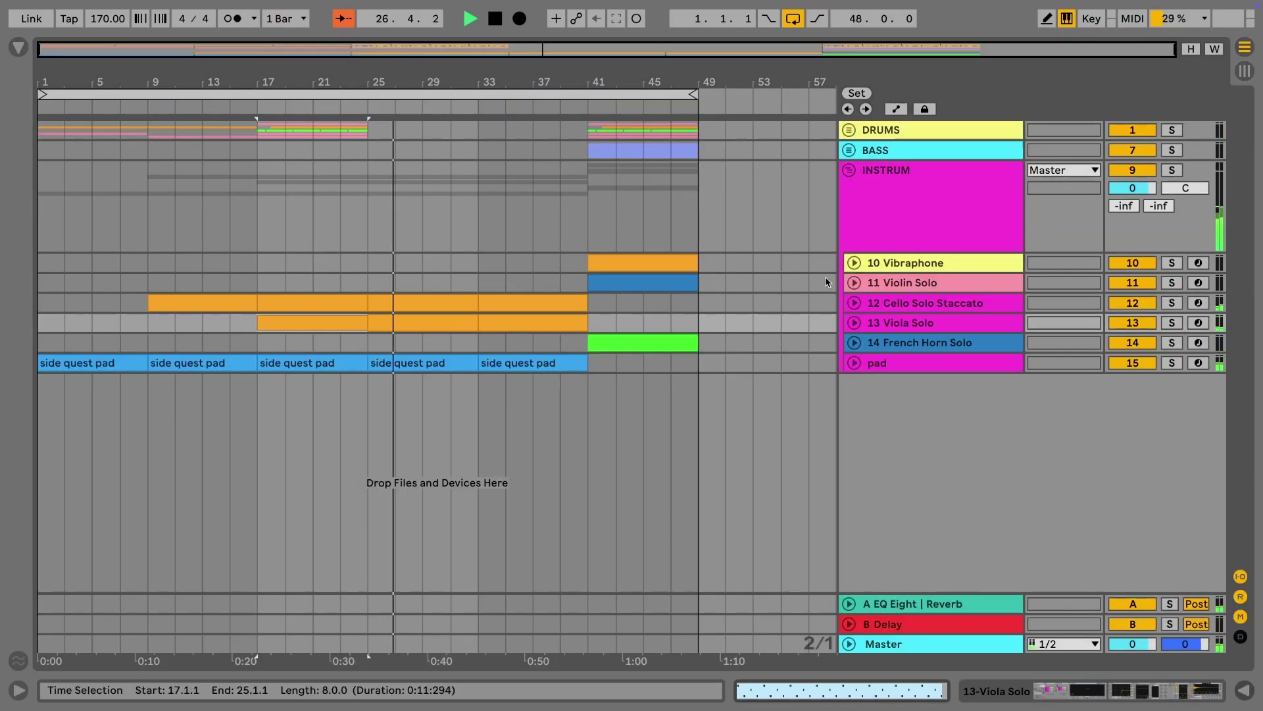
Move the Vibraphone clip to bar 25 and repeat it, and shift the Violin Solo and French Horn Solo clips out to bar 65.
{"action": "left_click_drag", "start_coordinate": [634, 262], "coordinate": [444, 270]}
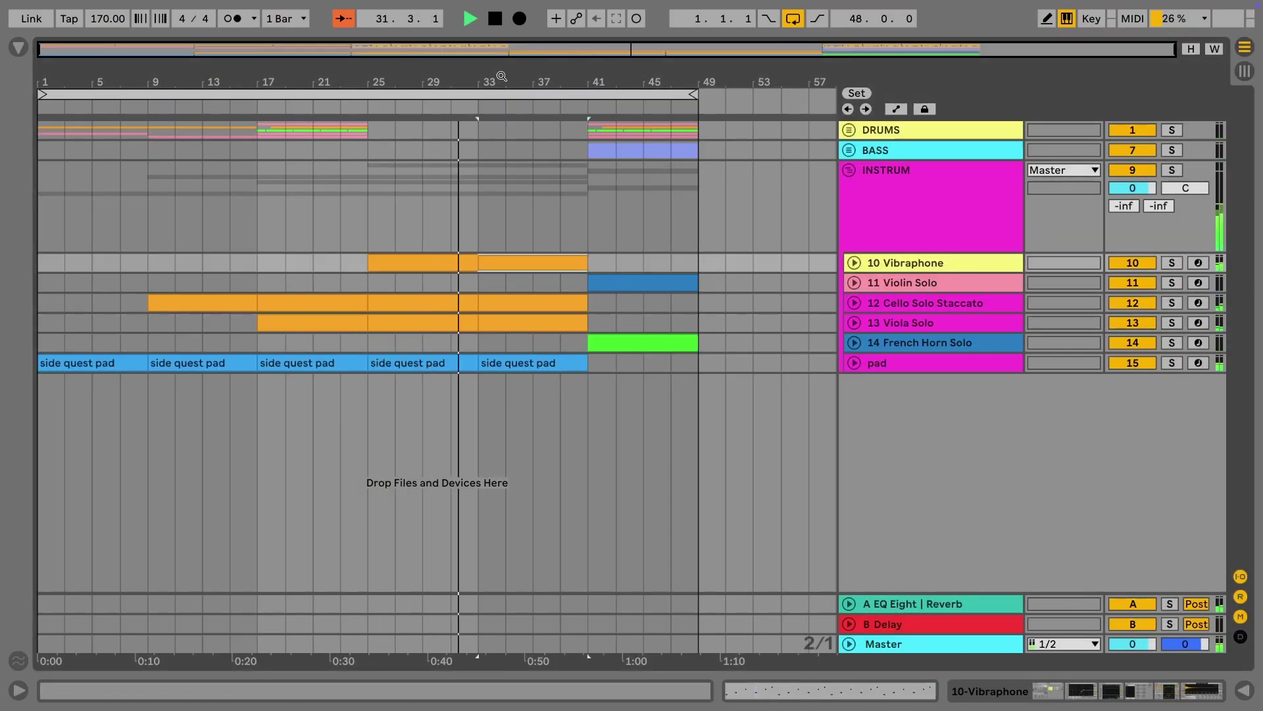
{"action": "left_click_drag", "start_coordinate": [489, 83], "coordinate": [634, 49]}
{"action": "left_click_drag", "start_coordinate": [645, 283], "coordinate": [829, 283]}
Copy the DRUMS section from bars 17 to 25 into bars 25 to 33 during playback.
{"action": "key", "text": "Home"}
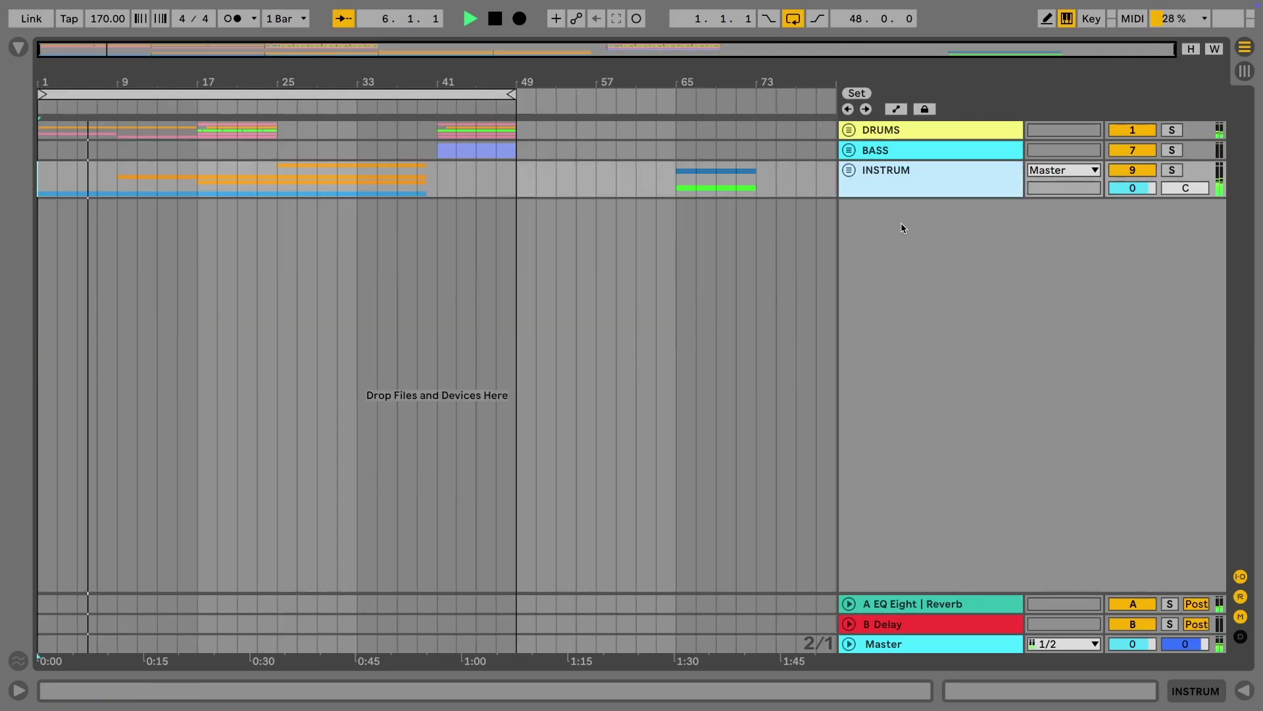
{"action": "scroll", "coordinate": [358, 133], "scroll_direction": "up", "scroll_amount": 3}
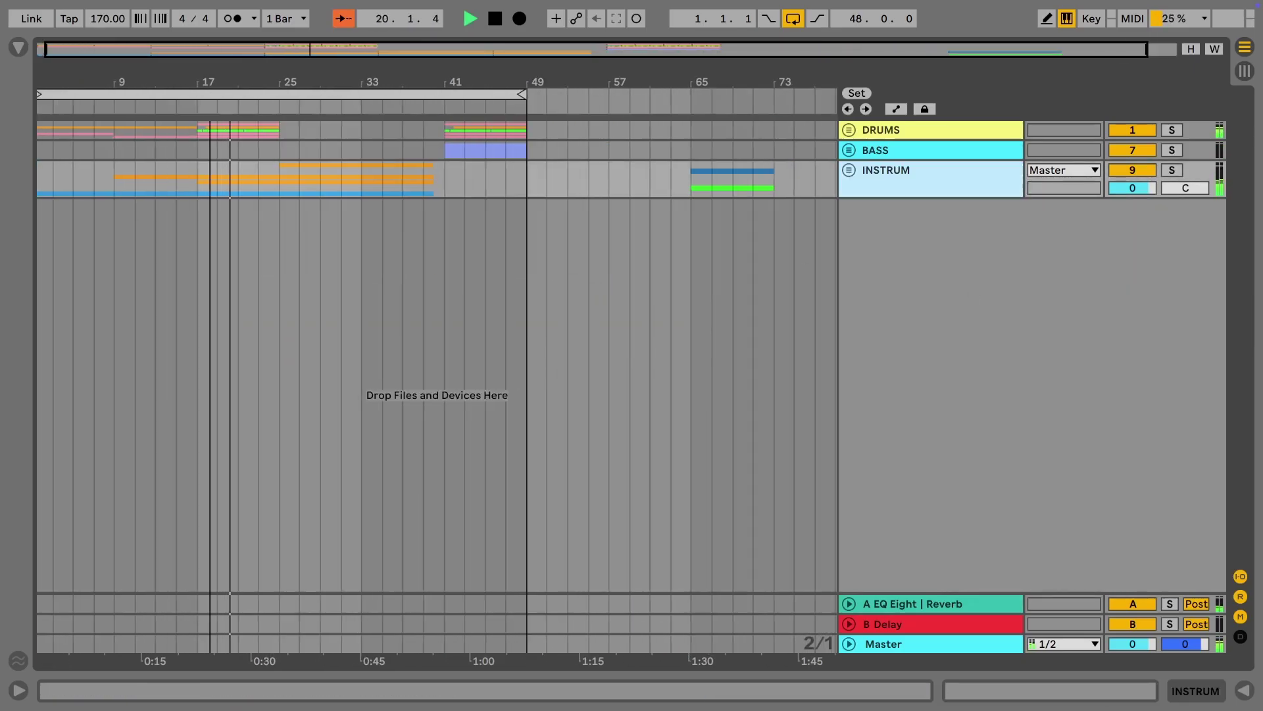
{"action": "scroll", "coordinate": [276, 134], "scroll_direction": "down", "scroll_amount": 3}
{"action": "left_click_drag", "start_coordinate": [276, 134], "coordinate": [357, 131]}
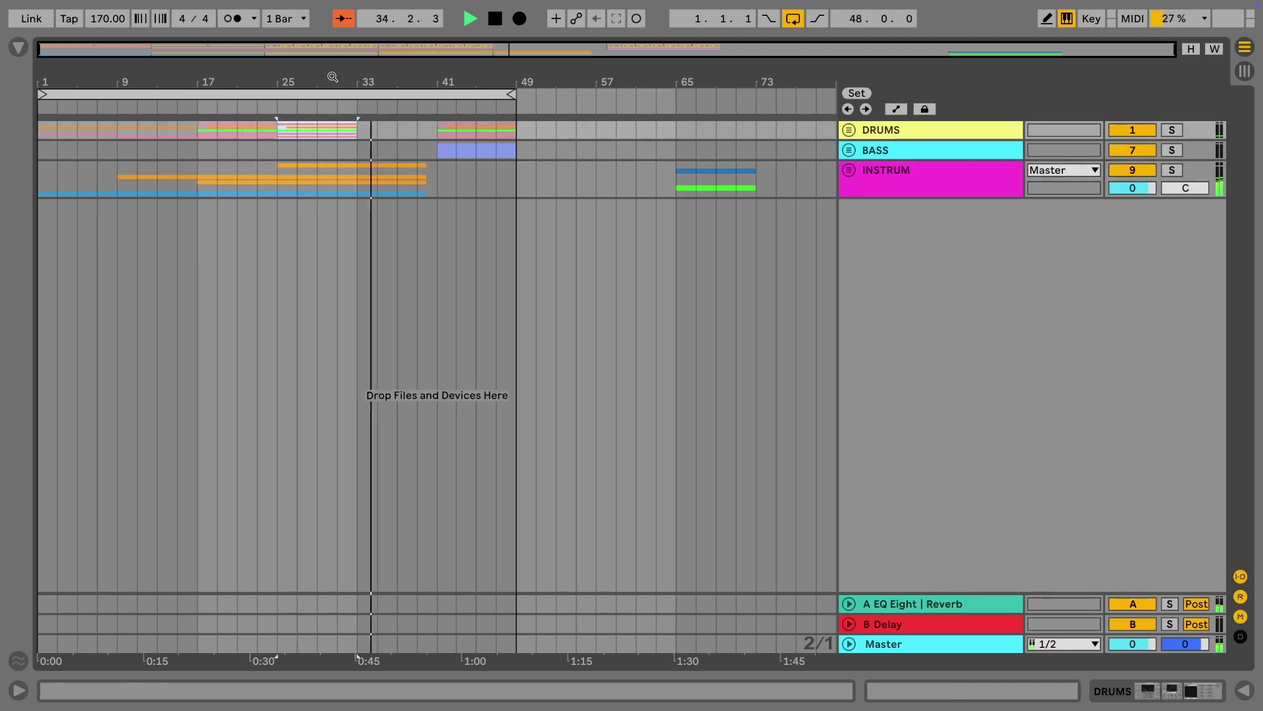
Duplicate the pad track and rename the copy as drop pad.
{"action": "left_click", "coordinate": [384, 194]}
{"action": "left_click", "coordinate": [384, 366]}
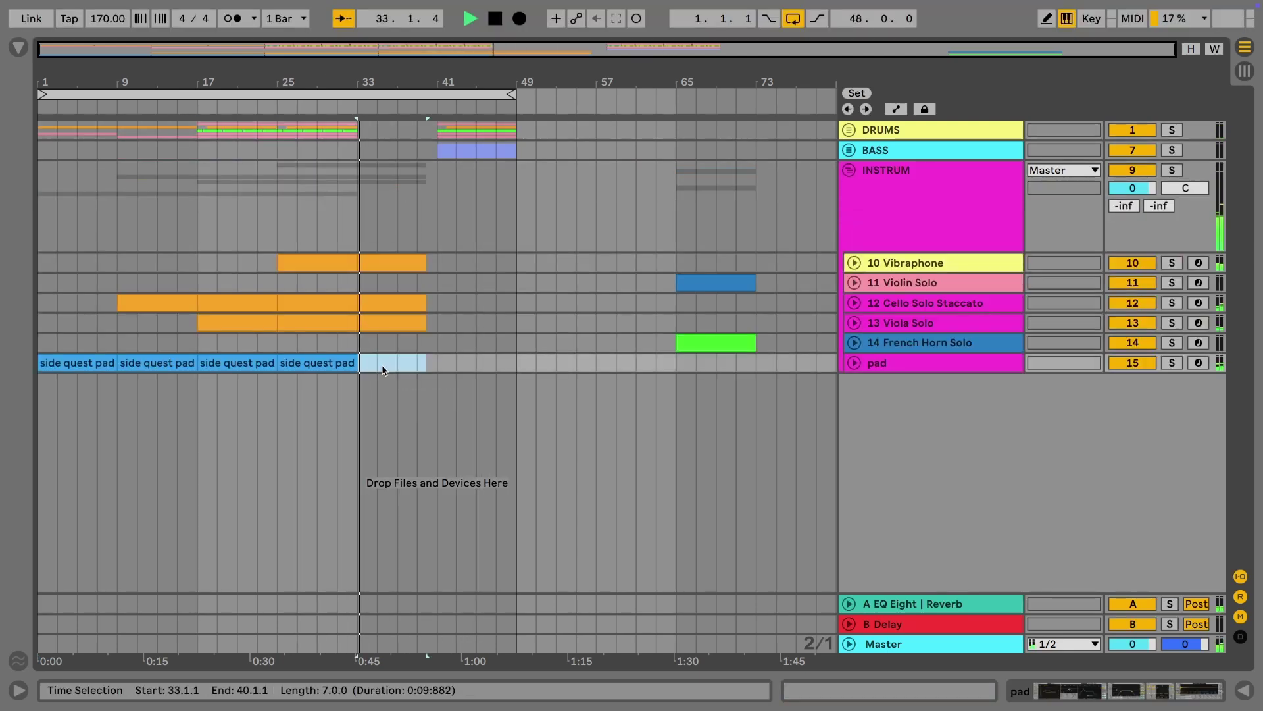
{"action": "key", "text": "ctrl+d"}
{"action": "key", "text": "ctrl+r"}
{"action": "key", "text": "Home"}
{"action": "type", "text": "drop"}
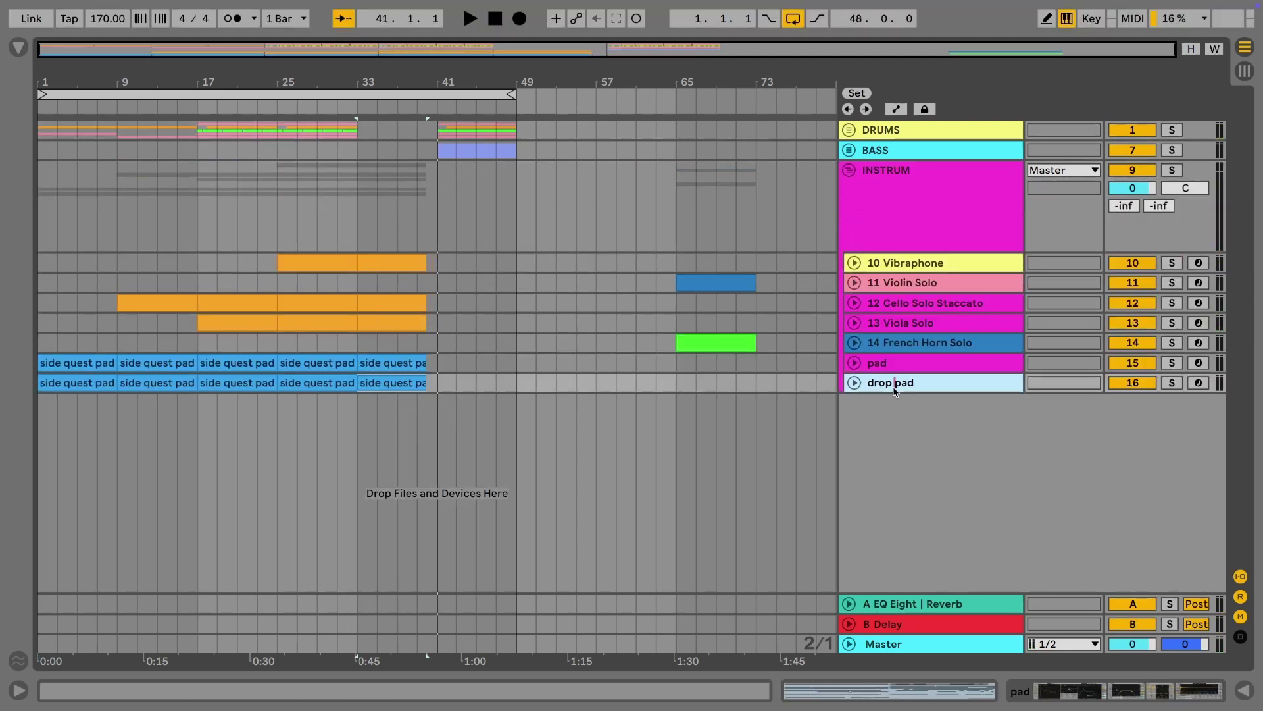
Keep a single drop pad clip in the looped bars 41 to 49 and lower its EQ Eight high-cut filter to 667 Hz.
{"action": "key", "text": "Delete"}
{"action": "key", "text": "ctrl+l"}
{"action": "left_click", "coordinate": [1135, 689]}
{"action": "left_click_drag", "start_coordinate": [629, 572], "coordinate": [574, 574]}
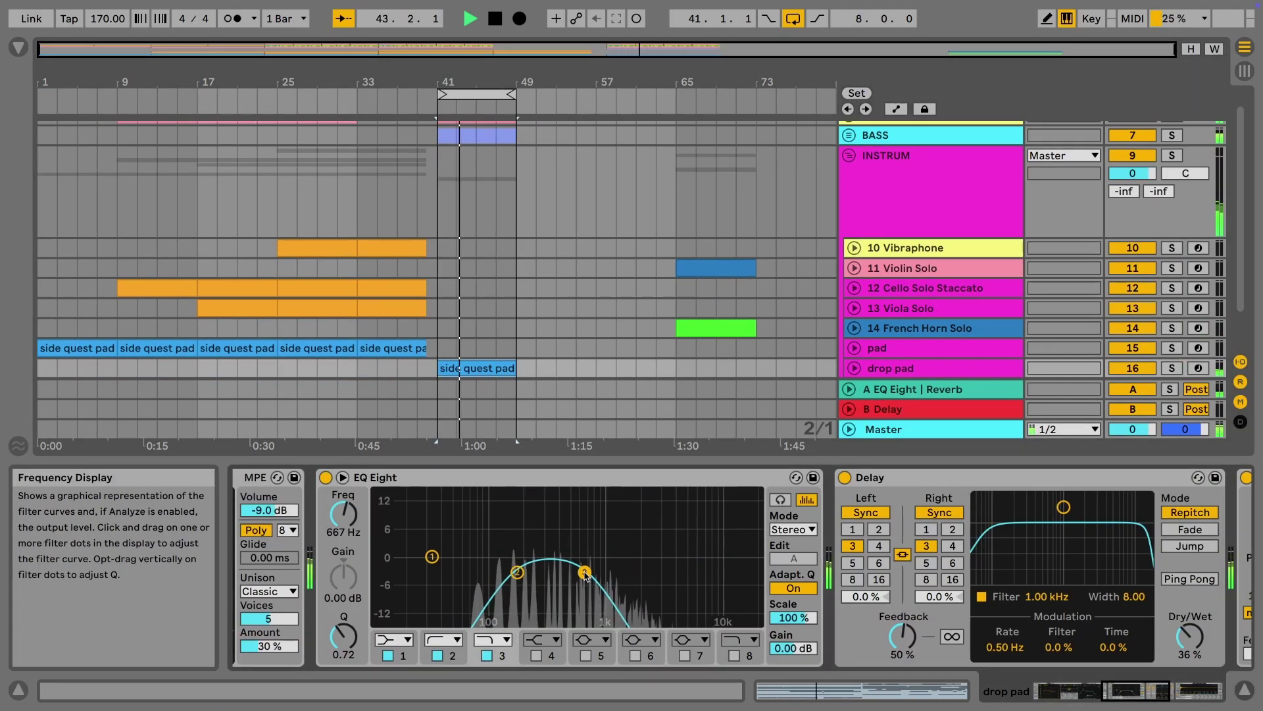
Loop bars 1 to 49 again and remove the Cello Solo Staccato clip from bars 9 to 17.
{"action": "left_click_drag", "start_coordinate": [439, 94], "coordinate": [39, 94]}
{"action": "left_click_drag", "start_coordinate": [315, 81], "coordinate": [309, 118]}
{"action": "left_click_drag", "start_coordinate": [204, 178], "coordinate": [382, 178]}
{"action": "left_click", "coordinate": [849, 169]}
{"action": "left_click", "coordinate": [849, 170]}
{"action": "key", "text": "minus"}
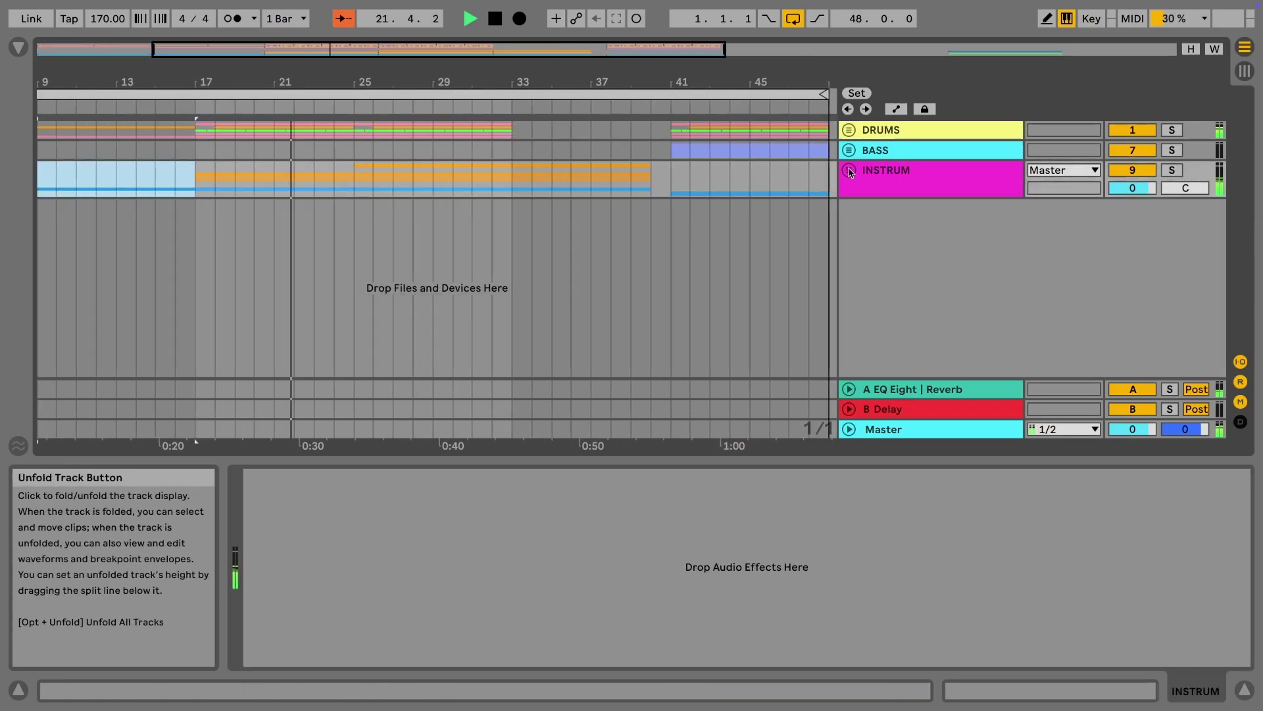
Open the Vibraphone clip in bars 33 to 40 in the note editor, and fold the INSTRUM and DRUMS groups.
{"action": "left_click", "coordinate": [849, 170]}
{"action": "double_click", "coordinate": [564, 262]}
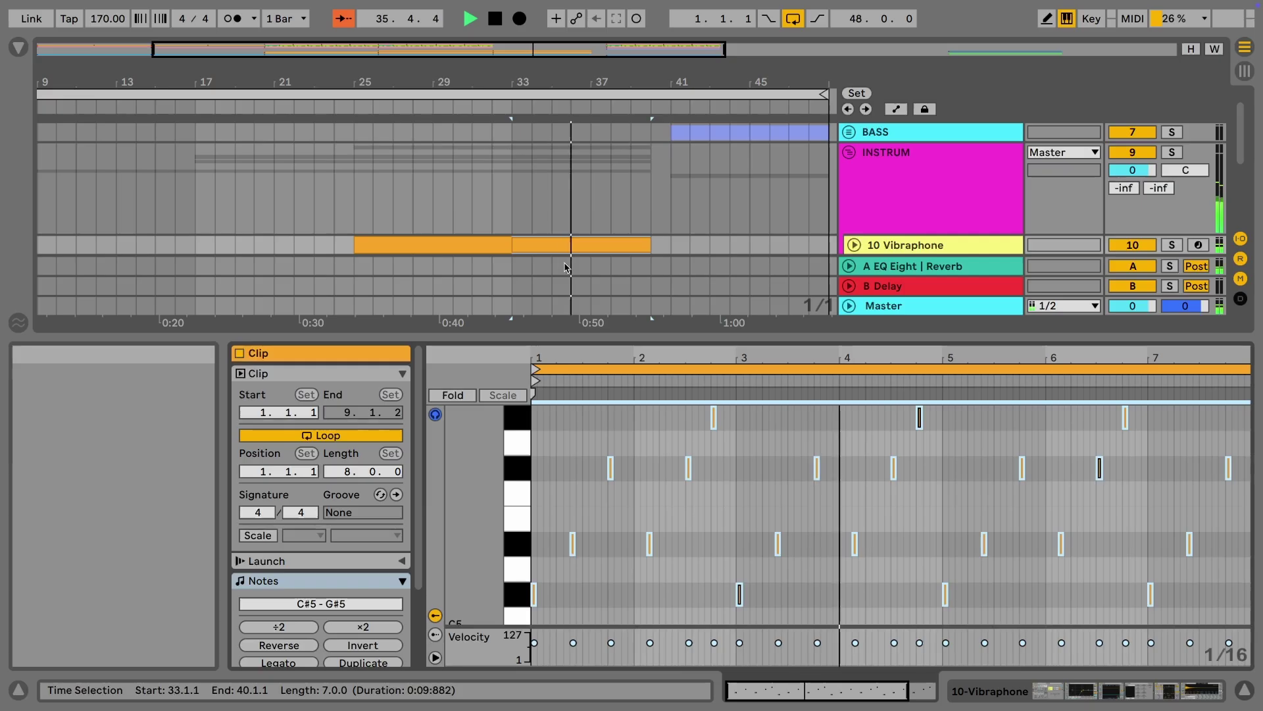
{"action": "left_click", "coordinate": [849, 170]}
{"action": "left_click", "coordinate": [854, 131]}
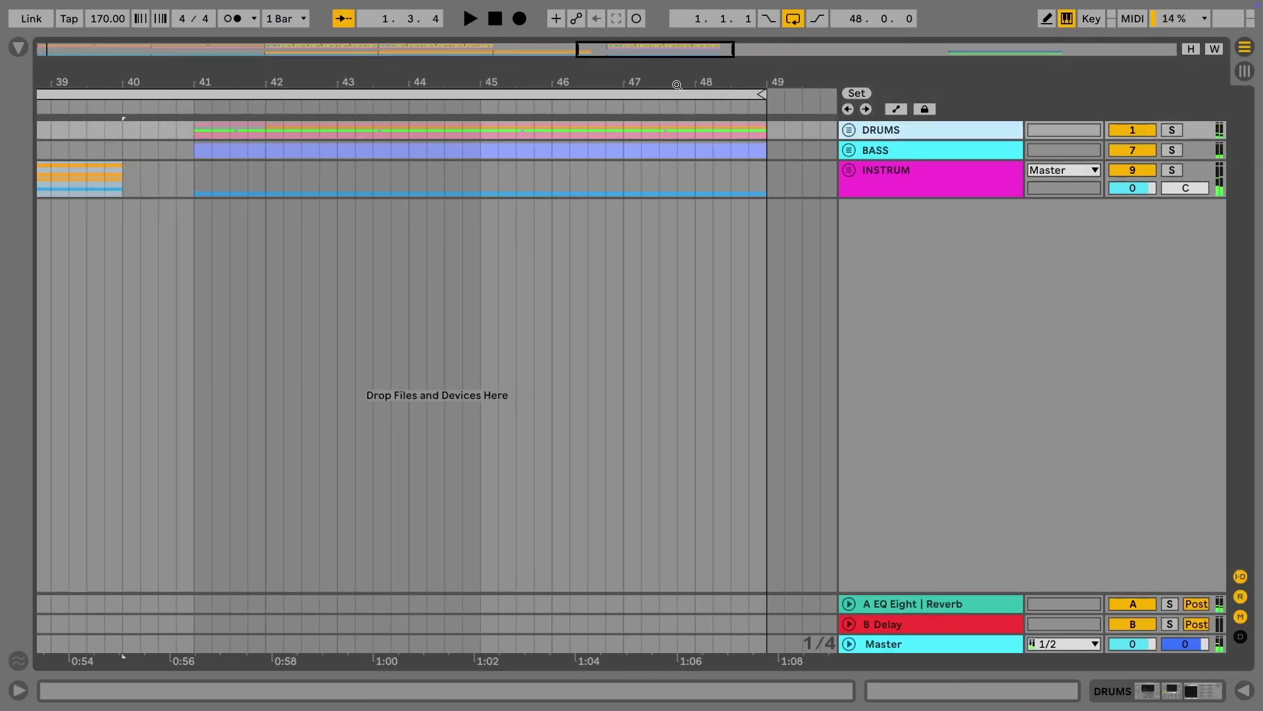
Play the arrangement with the DRUMS group unfolded and select bars 33 to 41 on the hot pants track.
{"action": "key", "text": "ctrl+a"}
{"action": "key", "text": "space"}
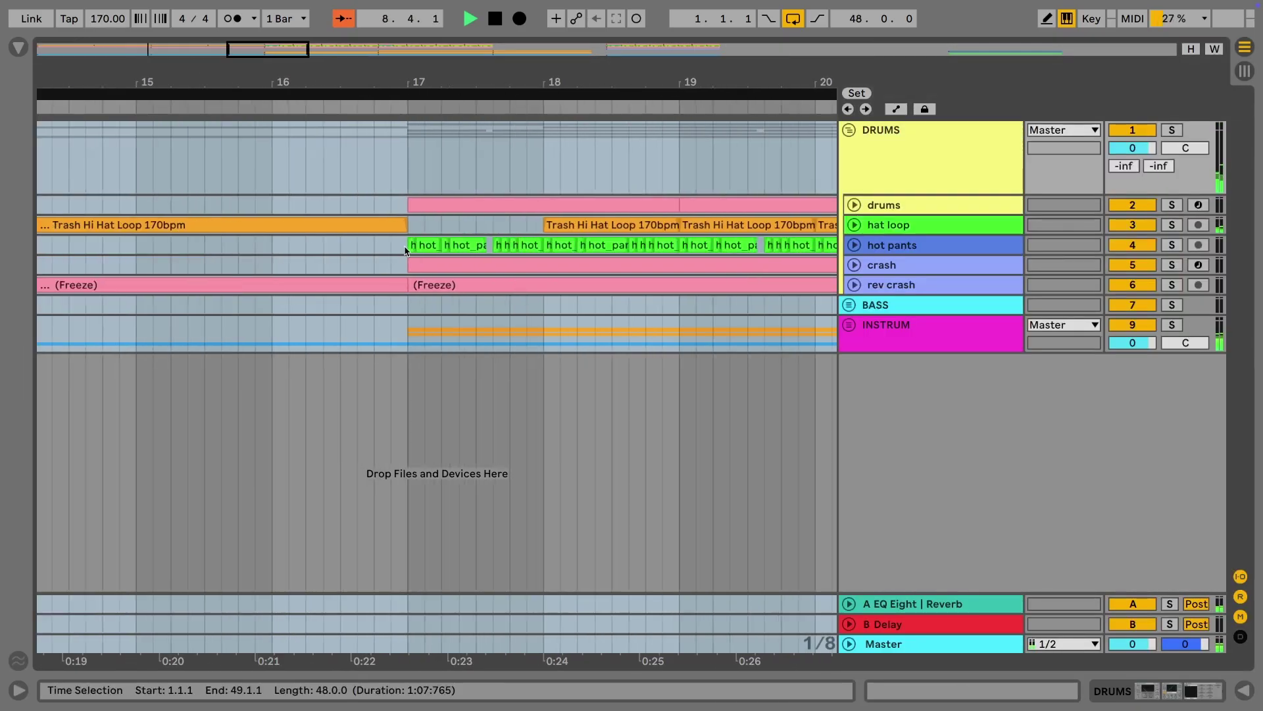
{"action": "left_click", "coordinate": [404, 255]}
{"action": "left_click_drag", "start_coordinate": [321, 98], "coordinate": [320, 77]}
{"action": "left_click", "coordinate": [587, 255]}
{"action": "key", "text": "plus"}
{"action": "key", "text": "plus"}
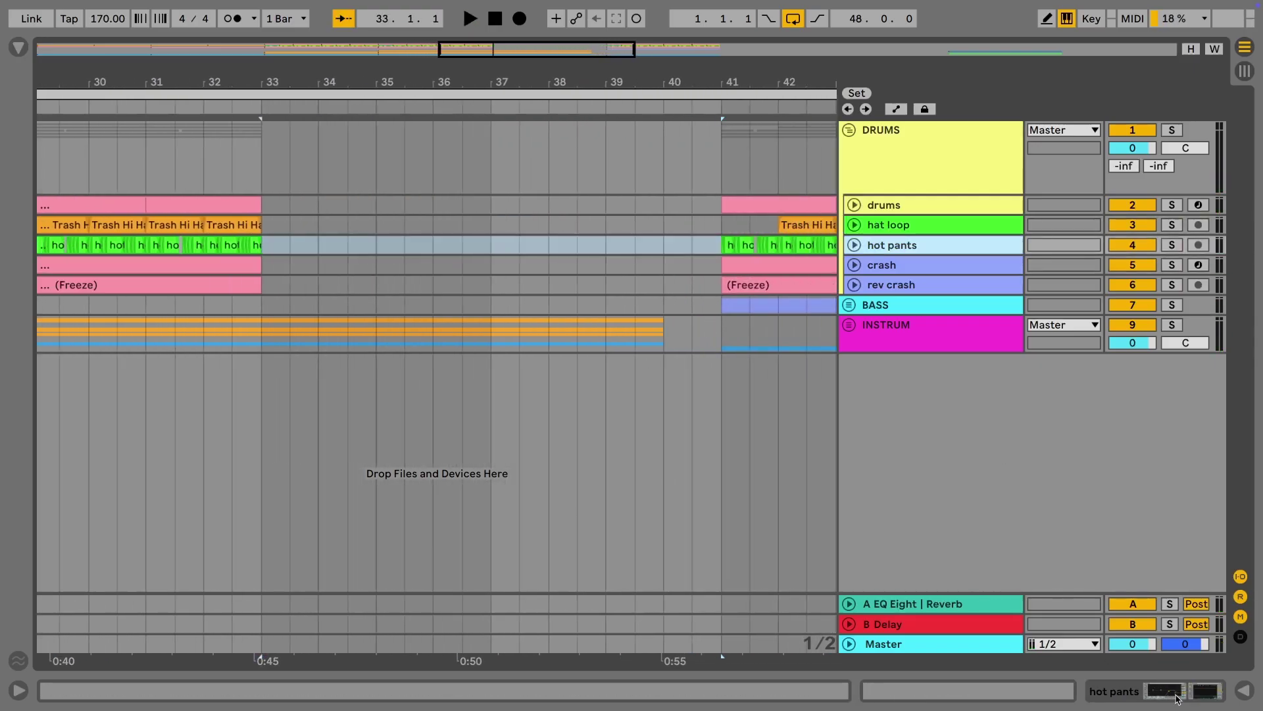
Place the hot pants break on a new DRUMS track in bars 33 to 40 and insert an Auto Filter after its Compressor.
{"action": "double_click", "coordinate": [920, 262]}
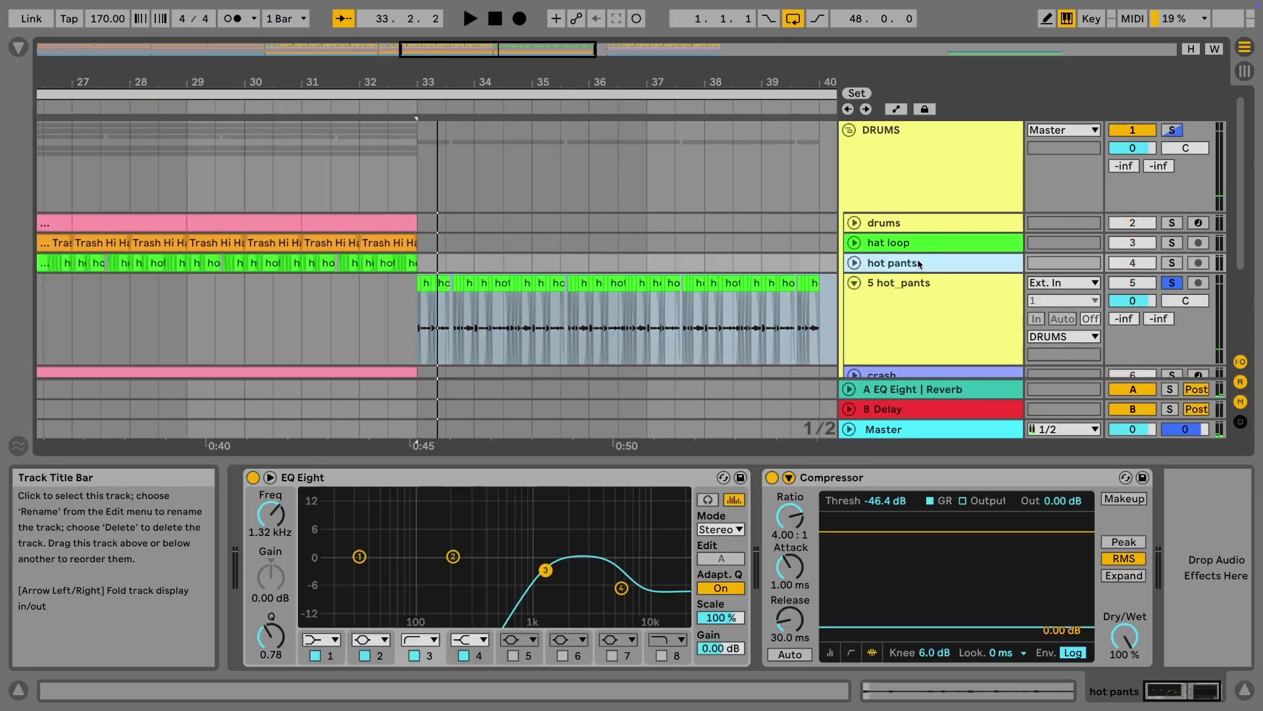
{"action": "left_click", "coordinate": [920, 262]}
{"action": "key", "text": "ctrl+alt+b"}
{"action": "left_click", "coordinate": [60, 180]}
{"action": "key", "text": "Return"}
Shape the new hot_pants track's Auto Filter as a band-pass at 2.05 kHz with 32% resonance during playback.
{"action": "key", "text": "space"}
{"action": "left_click_drag", "start_coordinate": [908, 527], "coordinate": [1043, 569]}
{"action": "key", "text": "ctrl+alt+b"}
{"action": "key", "text": "space"}
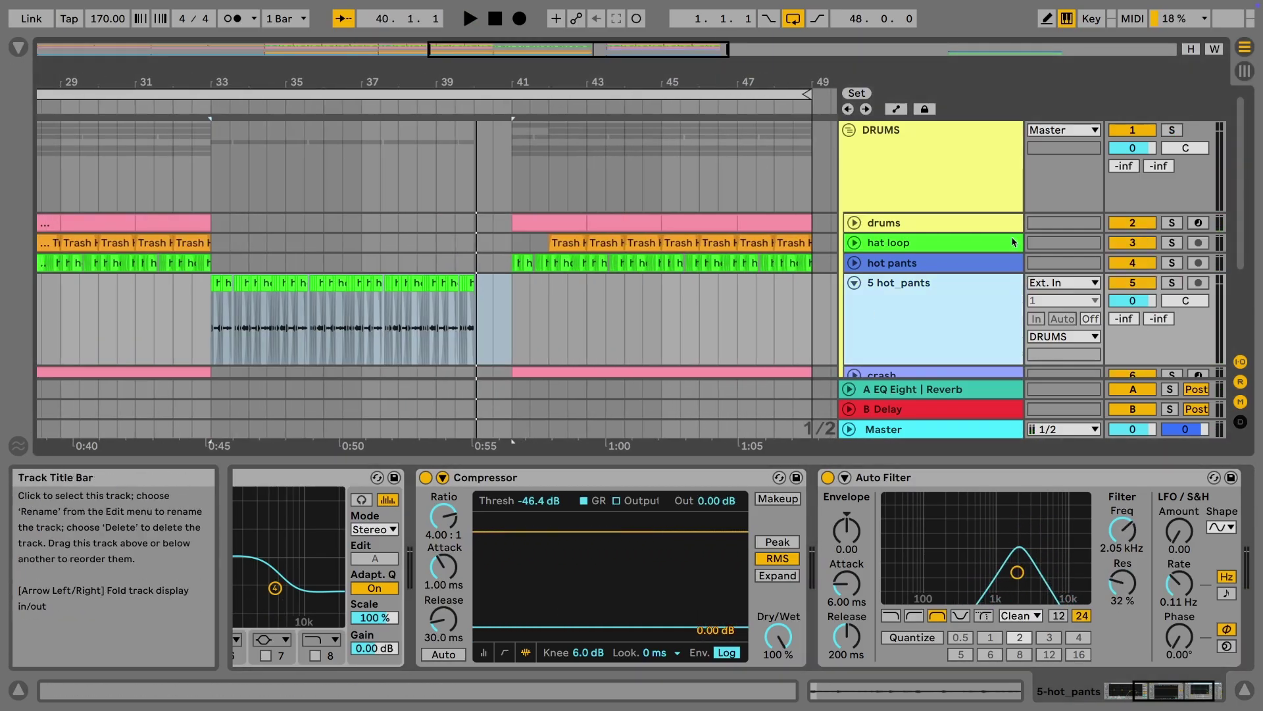
Play the filtered break and show the Auto Filter Frequency automation for the 5 hot_pants track.
{"action": "scroll", "coordinate": [547, 180], "scroll_direction": "down", "scroll_amount": 3}
{"action": "key", "text": "space"}
{"action": "left_click", "coordinate": [900, 167]}
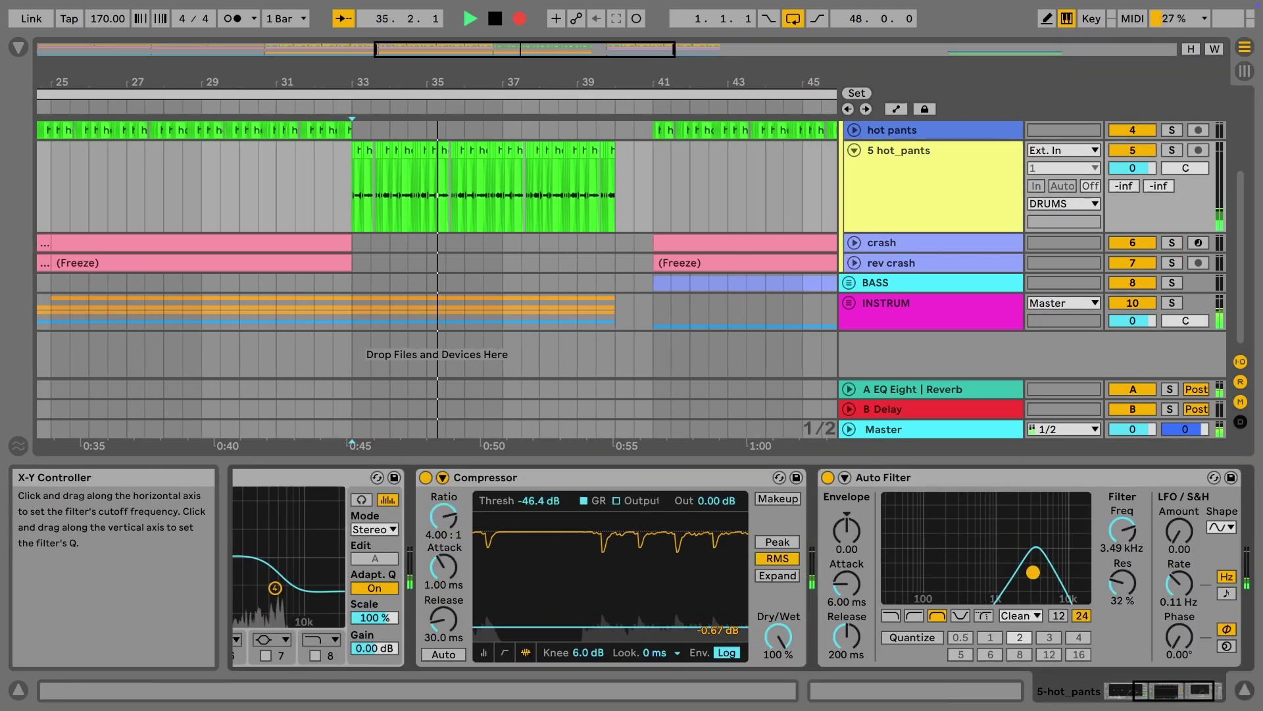
{"action": "key", "text": "a"}
{"action": "left_click", "coordinate": [931, 185]}
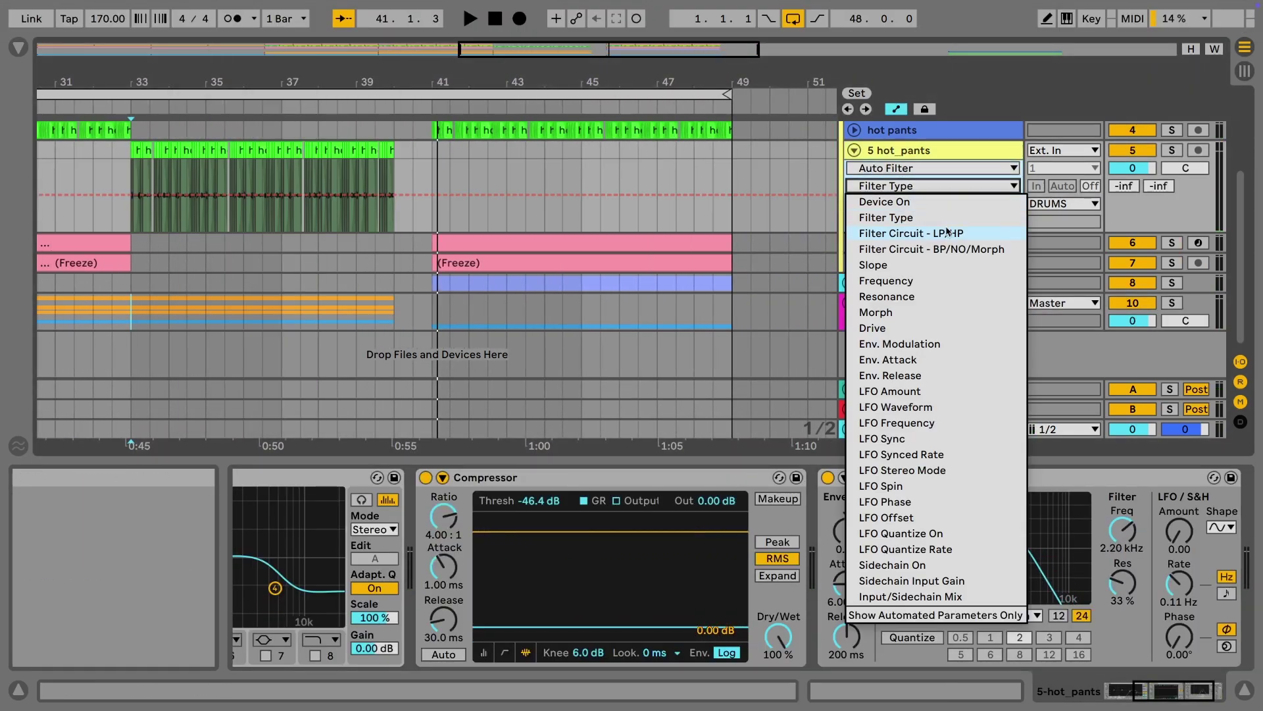
{"action": "left_click", "coordinate": [931, 293]}
Draw Auto Filter Frequency automation on 5 hot_pants, rising from bar 33 to a peak at bar 35 and falling until about bar 40.
{"action": "key", "text": "space"}
{"action": "left_click", "coordinate": [519, 19]}
{"action": "left_click_drag", "start_coordinate": [1018, 577], "coordinate": [962, 592]}
{"action": "left_click", "coordinate": [313, 180]}
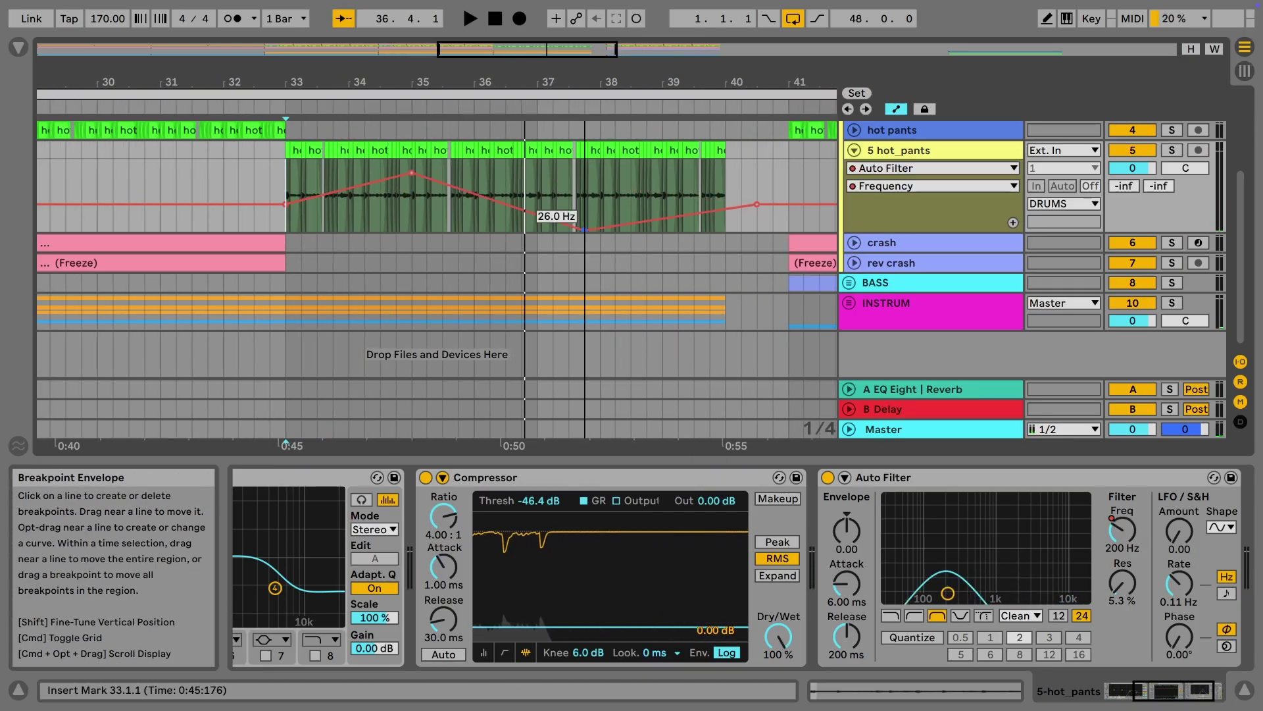
{"action": "key", "text": "z"}
{"action": "left_click_drag", "start_coordinate": [585, 298], "coordinate": [537, 268]}
{"action": "key", "text": "space"}
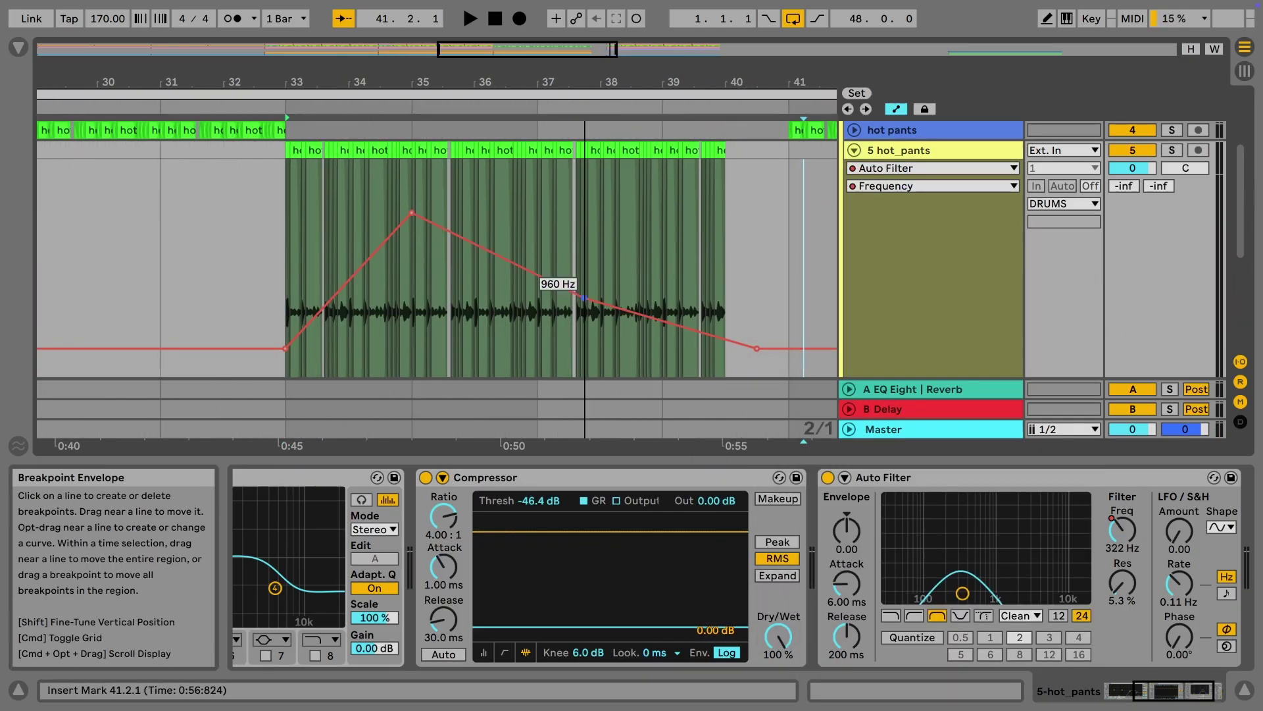
Raise the break's Auto Filter resonance to 31% and rename its track as filtered.
{"action": "left_click_drag", "start_coordinate": [1123, 583], "coordinate": [1123, 566]}
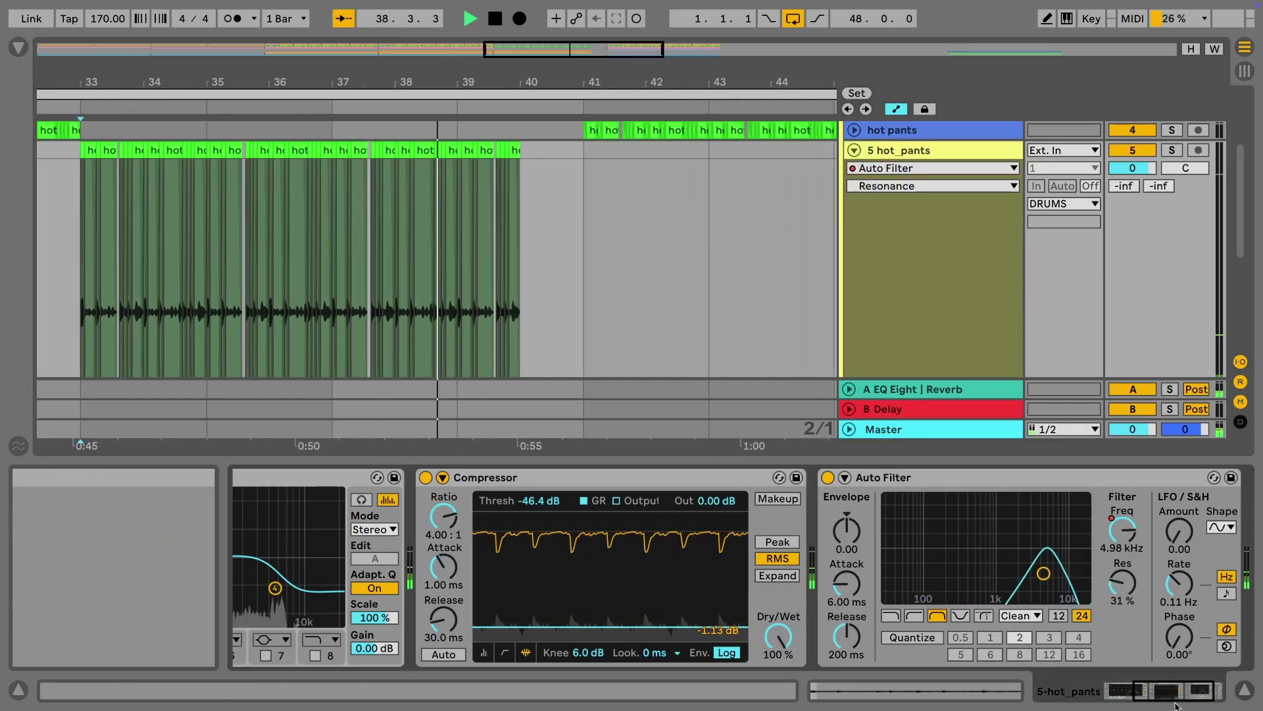
{"action": "left_click", "coordinate": [18, 47]}
{"action": "left_click", "coordinate": [197, 214]}
{"action": "double_click", "coordinate": [189, 294]}
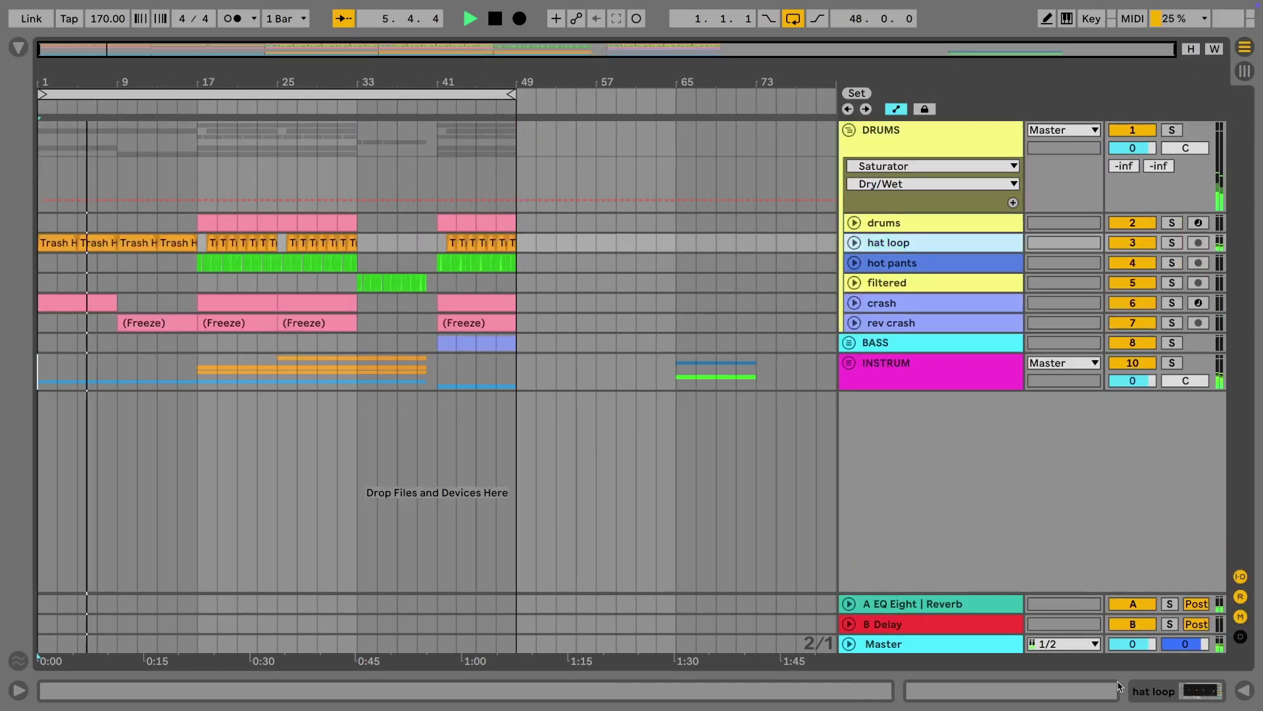
Try a velocity ramp on the Cello Solo Staccato clip from bar 25, and consolidate bars 25 to 40 into one clip.
{"action": "left_click", "coordinate": [1176, 692]}
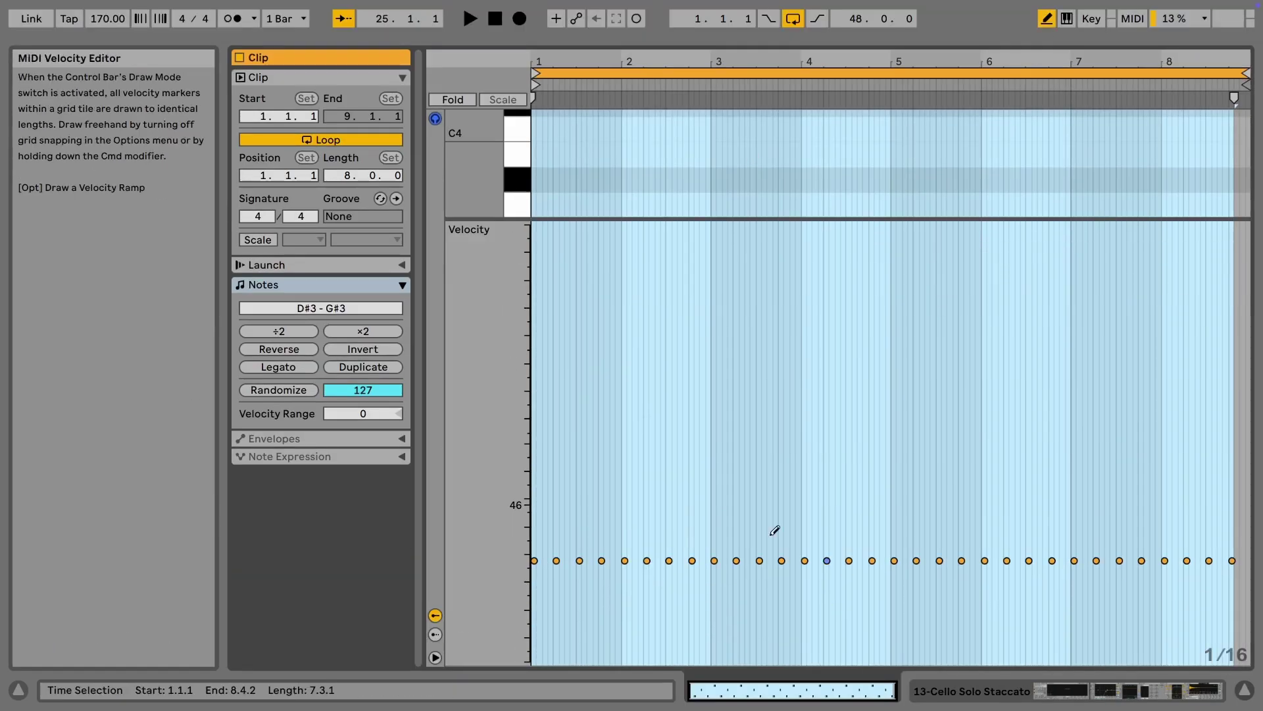
{"action": "left_click", "coordinate": [1047, 19]}
{"action": "left_click_drag", "start_coordinate": [1101, 484], "coordinate": [1234, 468]}
{"action": "key", "text": "space"}
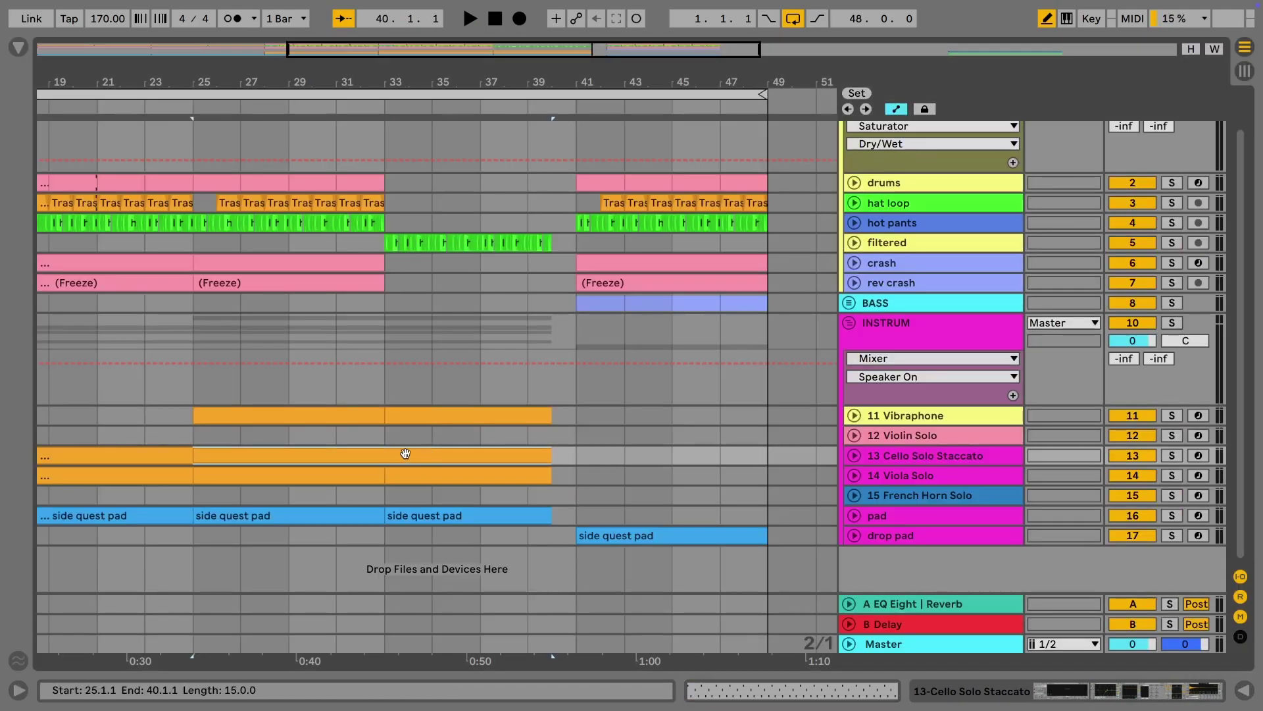
Rename the consolidated cello clip as velocity ramp up, and draw note velocities rising steadily from about 30 across the clip.
{"action": "key", "text": "ctrl+r"}
{"action": "type", "text": "vel"}
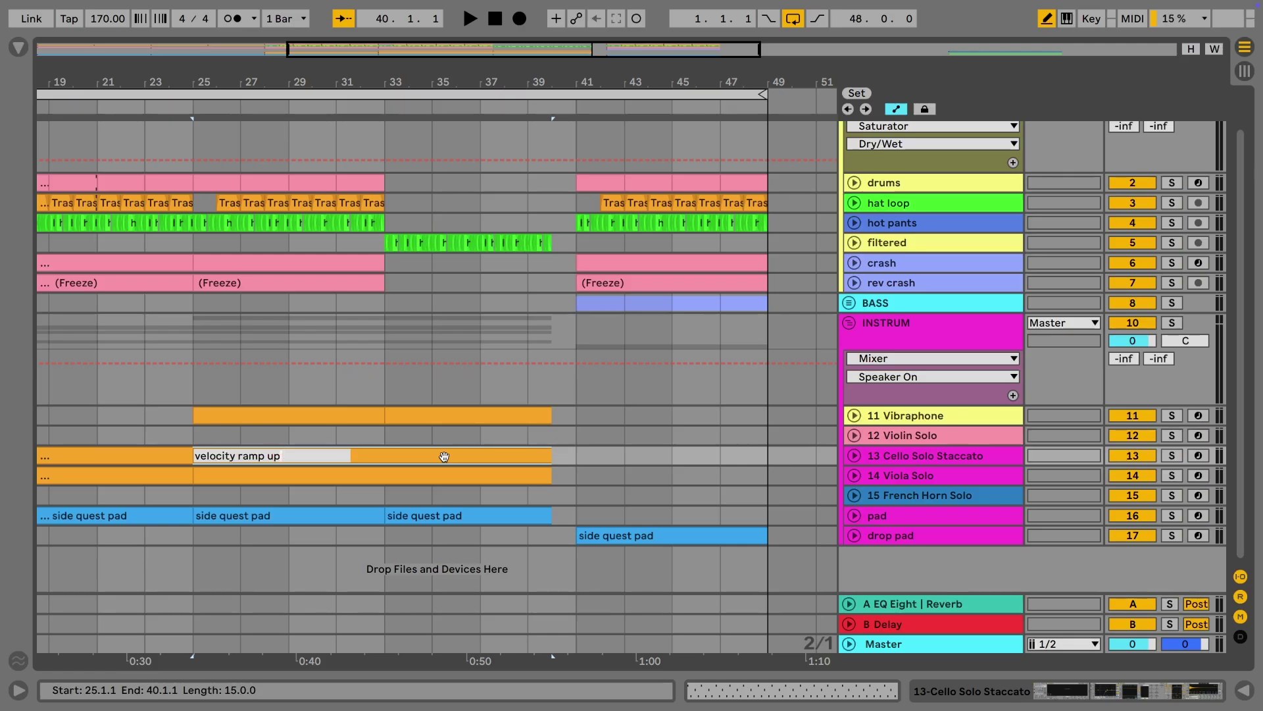
{"action": "type", "text": "ocity ramp up"}
{"action": "key", "text": "Return"}
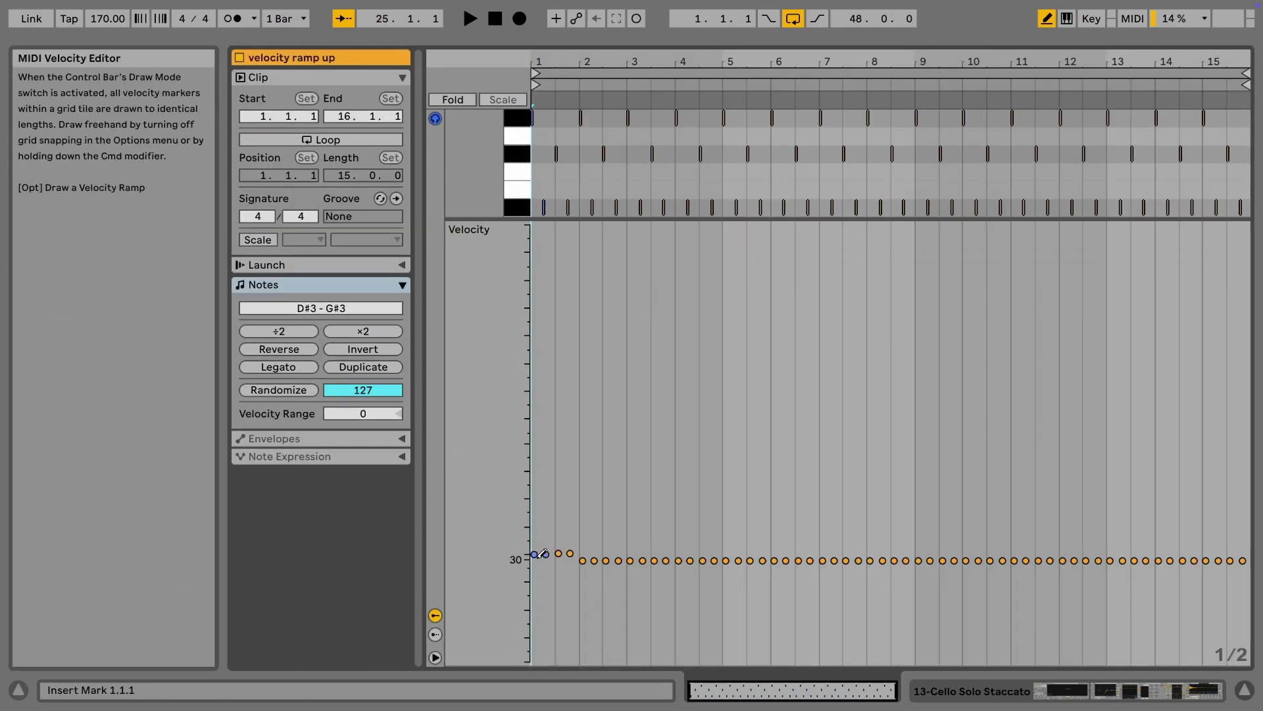
{"action": "left_click_drag", "start_coordinate": [544, 554], "coordinate": [1187, 397]}
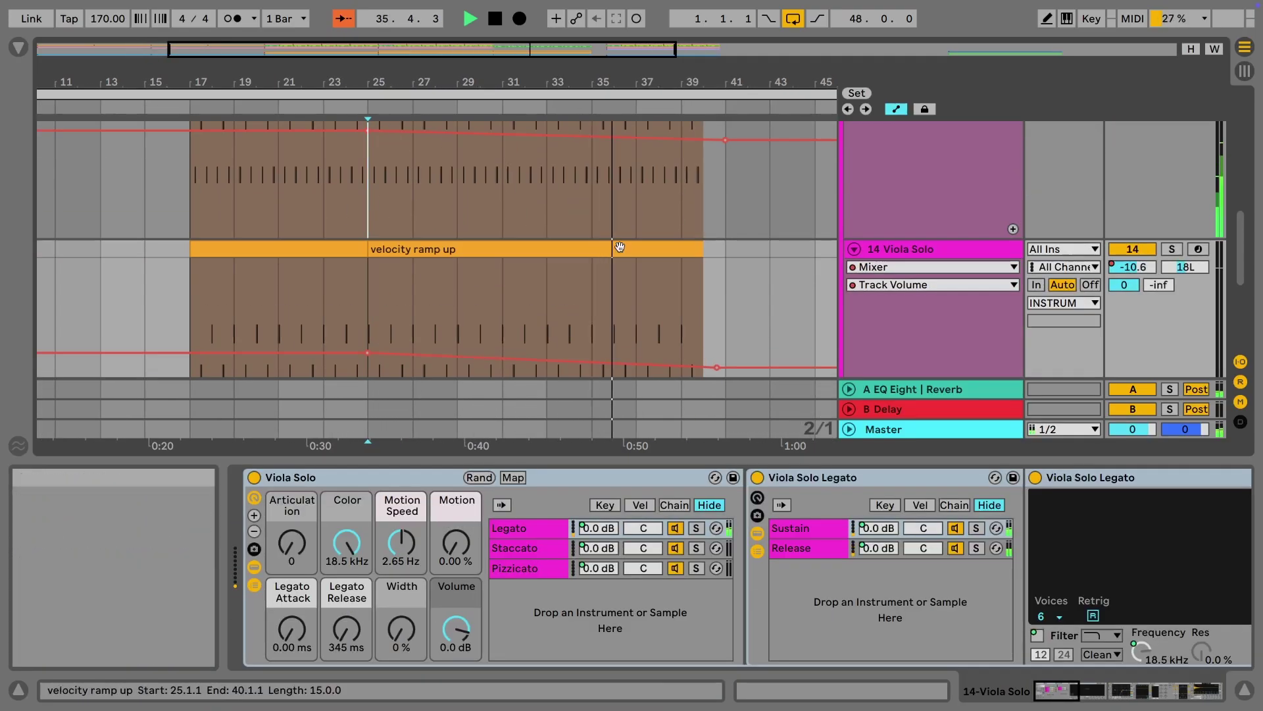
Play through the velocity ramp section, and fold the Cello Solo Staccato and Viola Solo tracks and the DRUMS group.
{"action": "left_click", "coordinate": [890, 267]}
{"action": "left_click", "coordinate": [890, 267]}
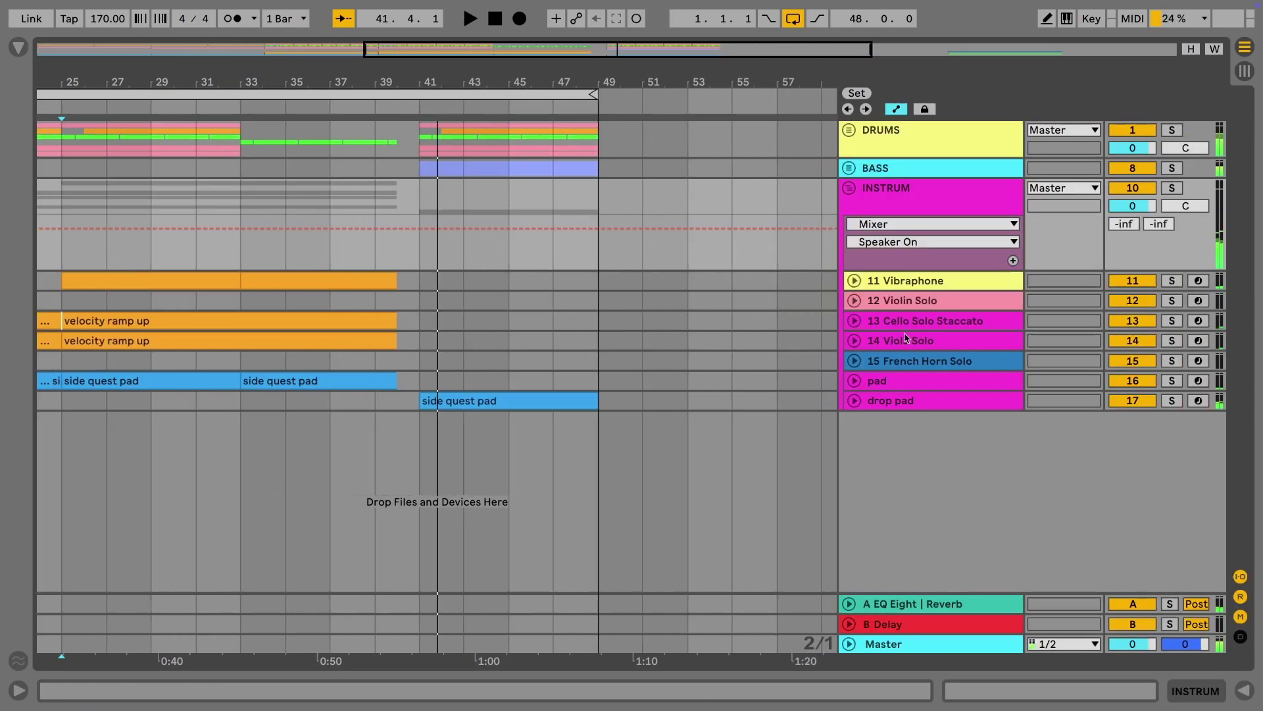
Extend the drop to bar 73, with the Violin Solo and French Horn Solo clips filling bars 57 to 72.
{"action": "left_click", "coordinate": [921, 320]}
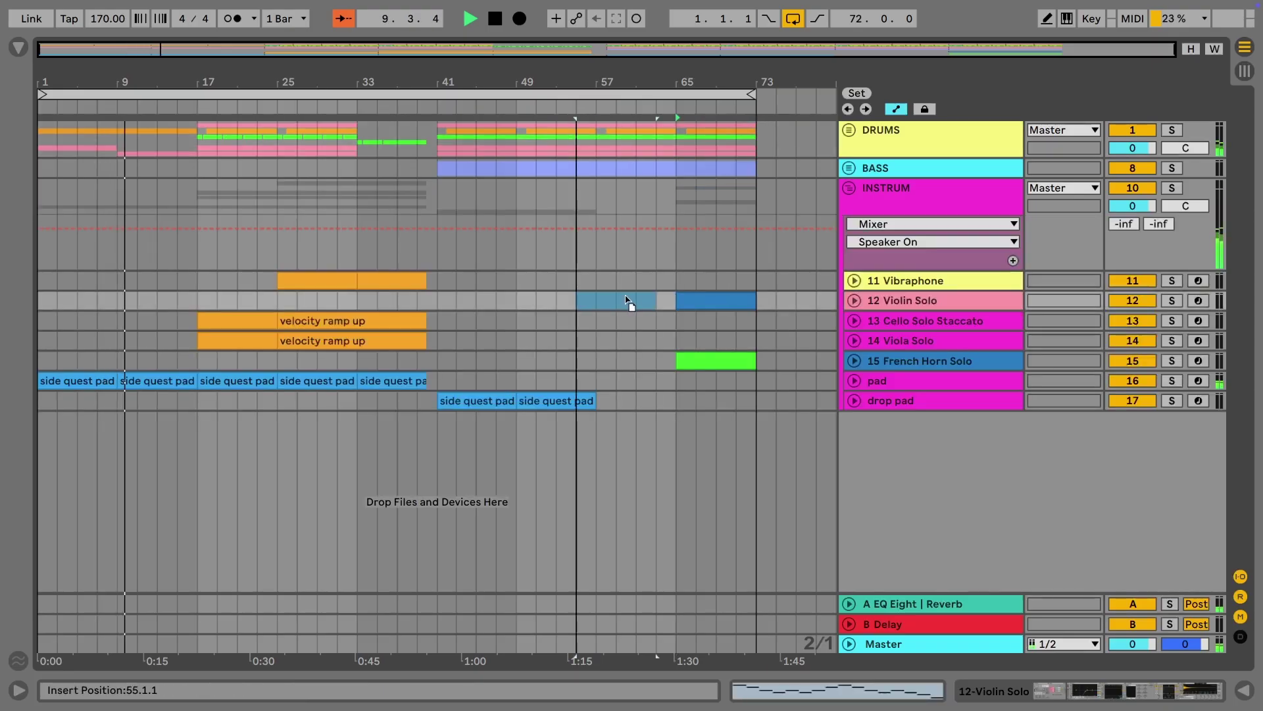
{"action": "left_click", "coordinate": [644, 361]}
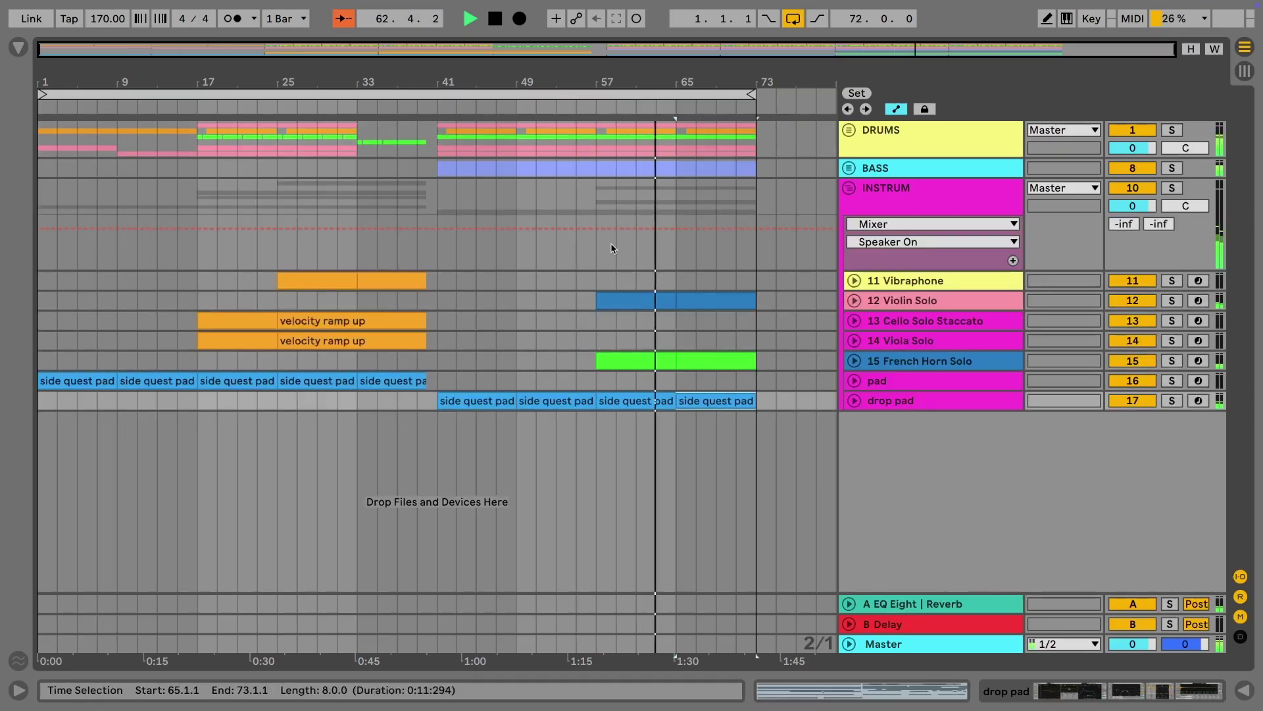
Fold the INSTRUM group, unfold DRUMS, and fill the hat loop gaps in the drop's repeated sections from bar 49 onward.
{"action": "left_click", "coordinate": [850, 189]}
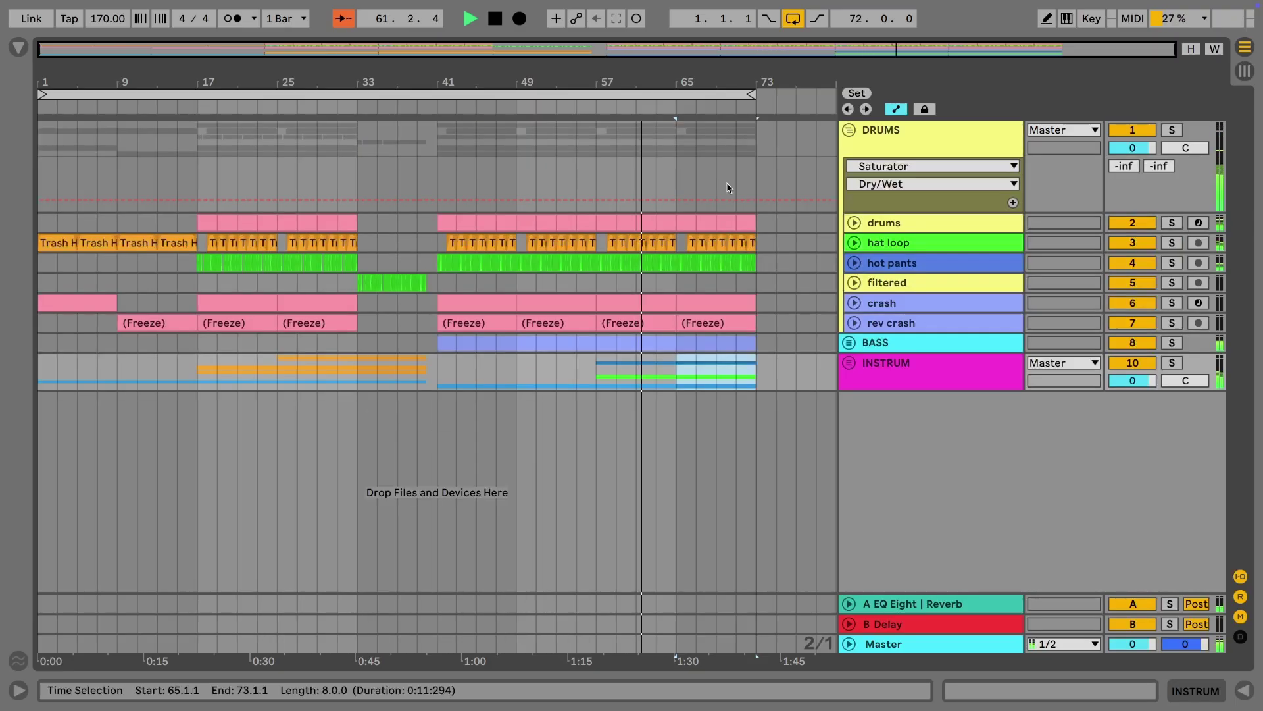
{"action": "left_click", "coordinate": [478, 239]}
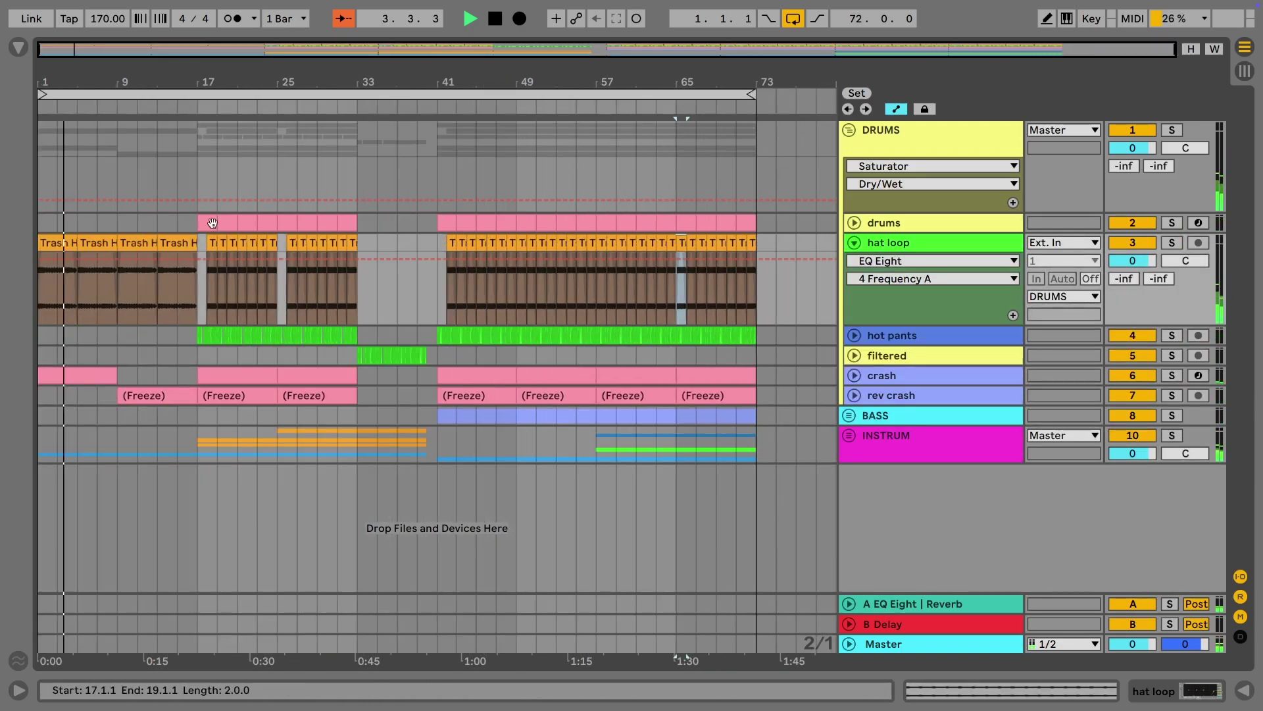